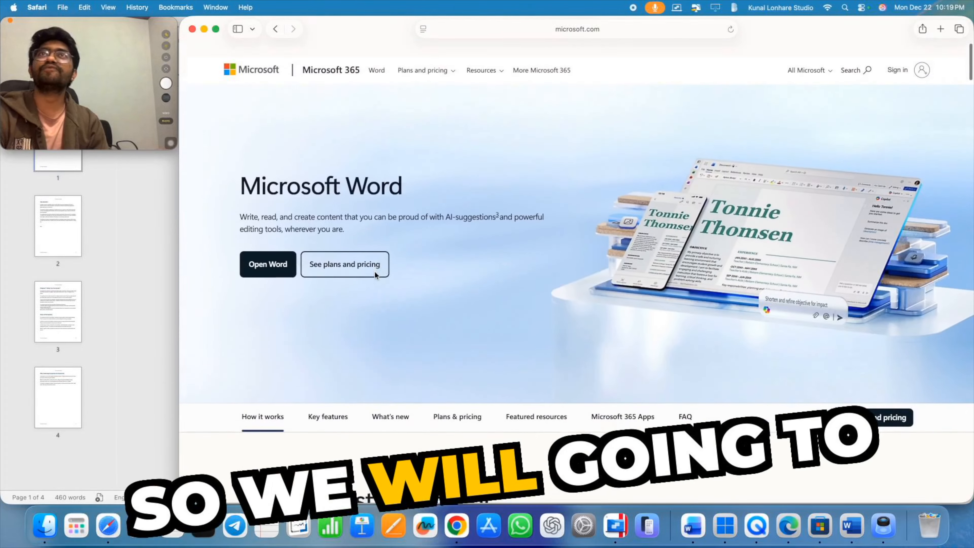
- Browse the Microsoft Word product page down to the plan comparison and return to its beginning
scroll(375, 271, down, 1)
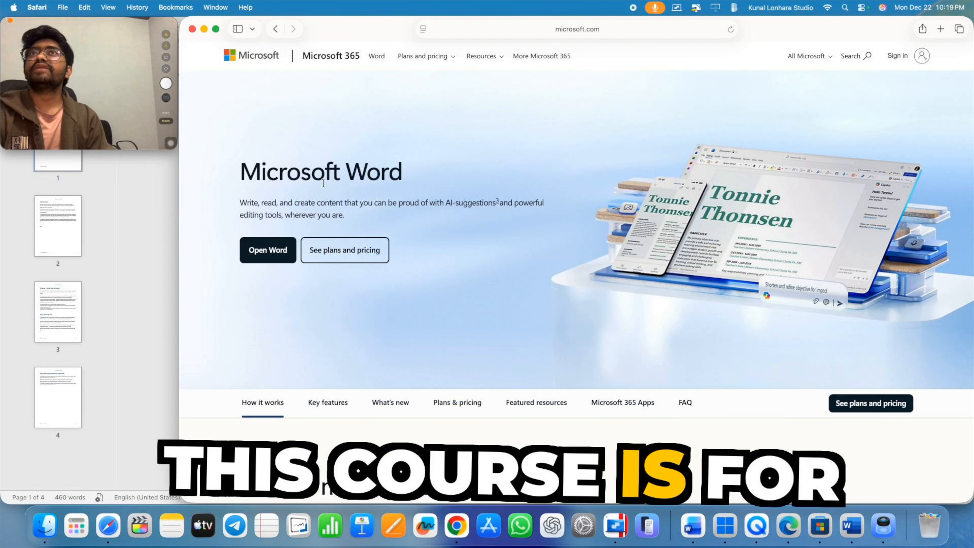
scroll(464, 326, down, 15)
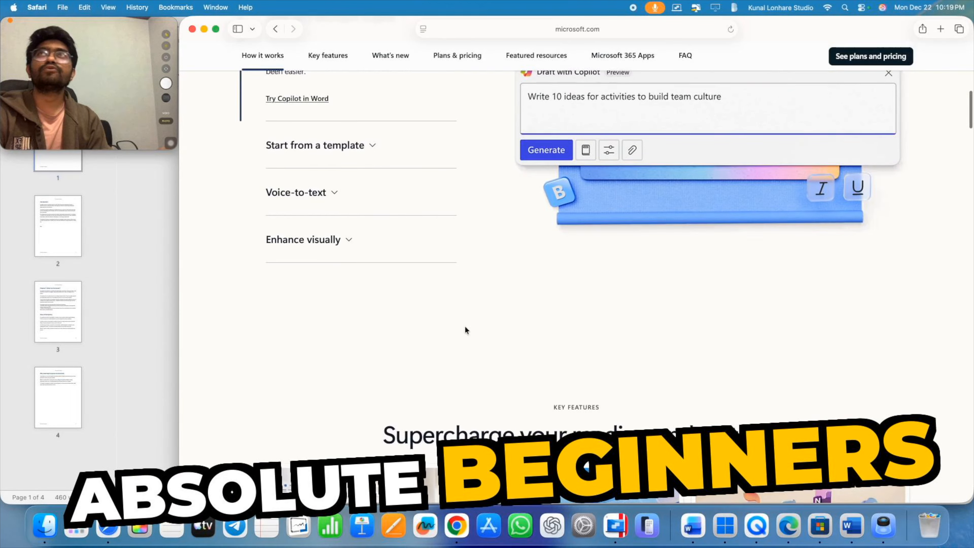
scroll(465, 330, down, 20)
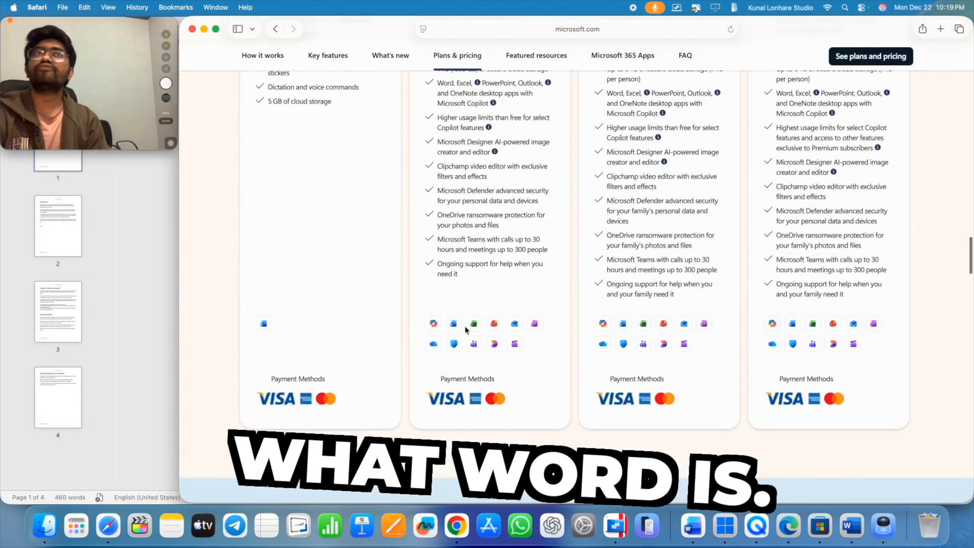
scroll(464, 325, down, 10)
scroll(465, 326, up, 20)
scroll(464, 325, up, 20)
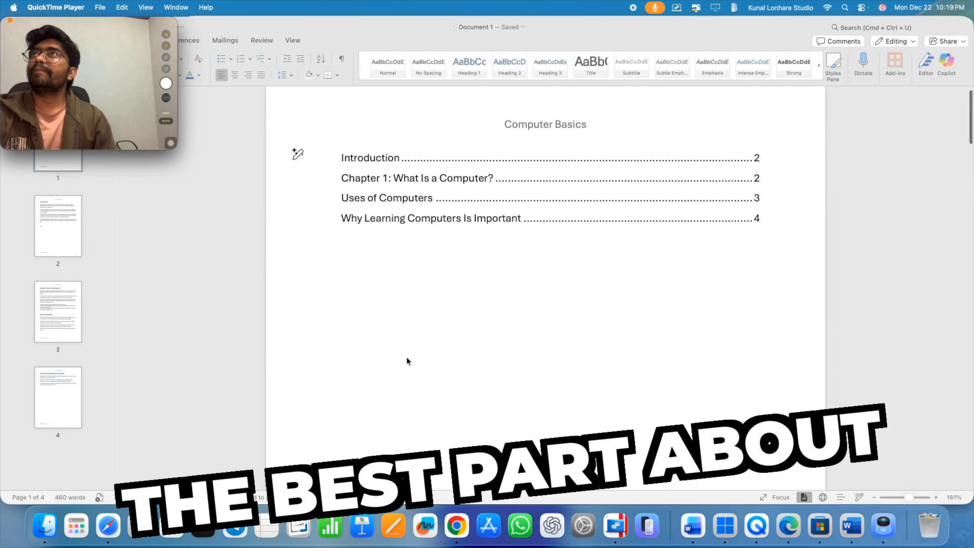
- Switch between Word for Mac, Windows and the web to view the Computer Basics document, including its table of contents
scroll(407, 356, down, 4)
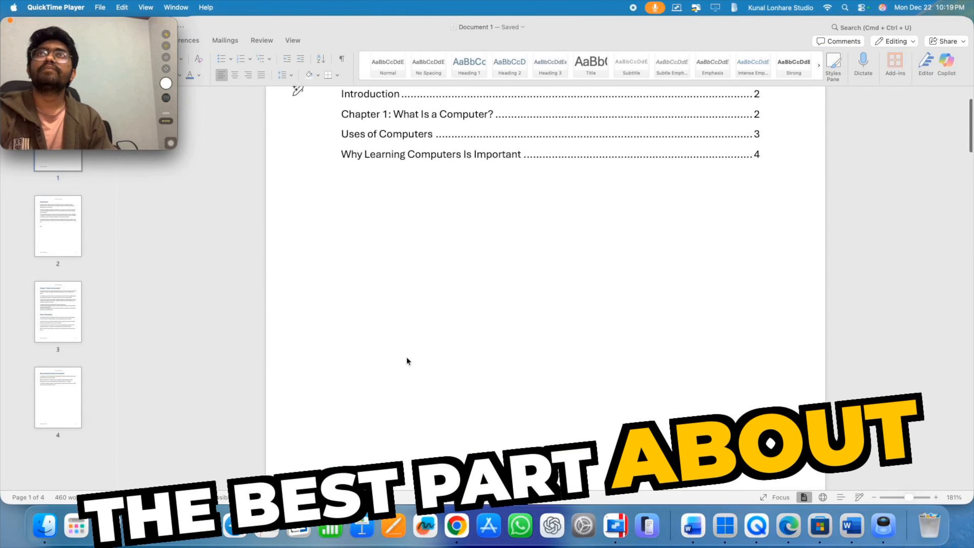
scroll(407, 358, down, 2)
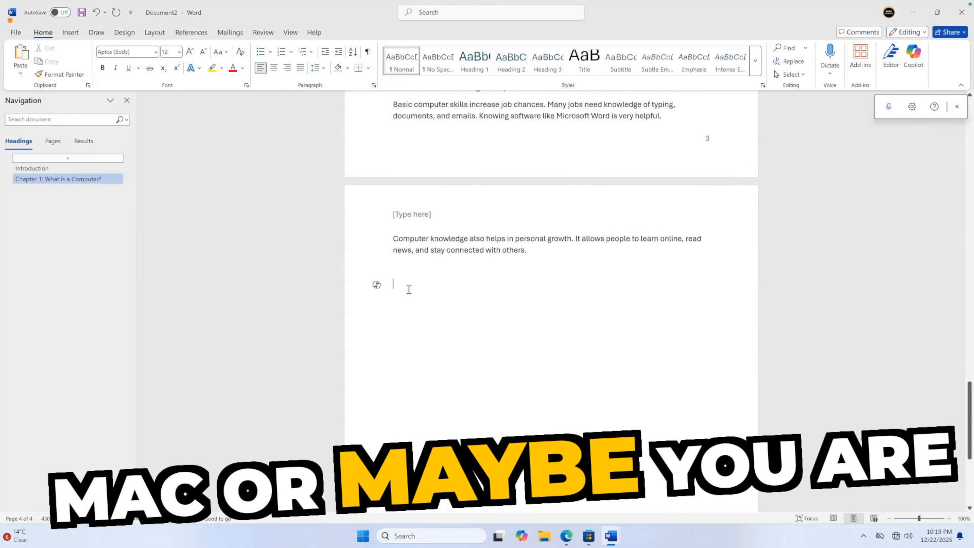
scroll(407, 287, up, 10)
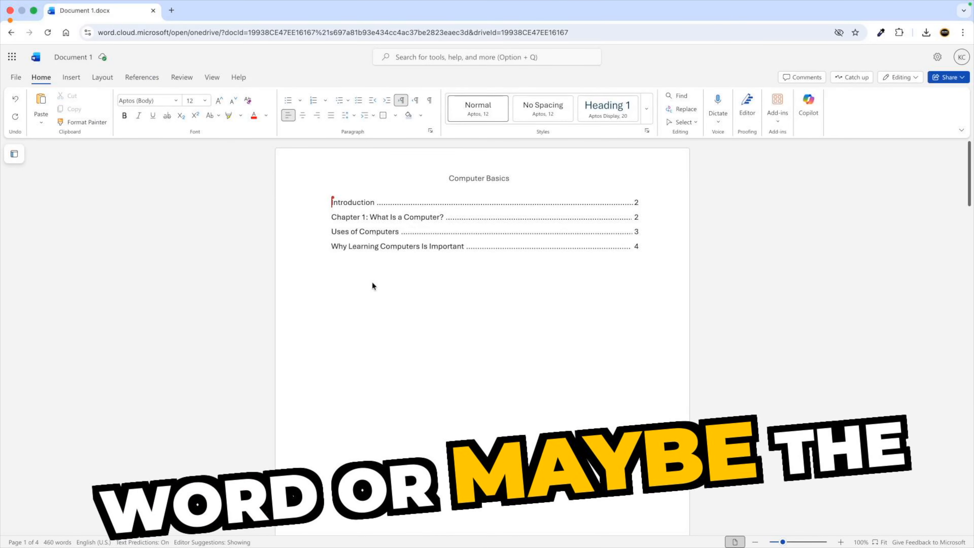
scroll(376, 288, down, 10)
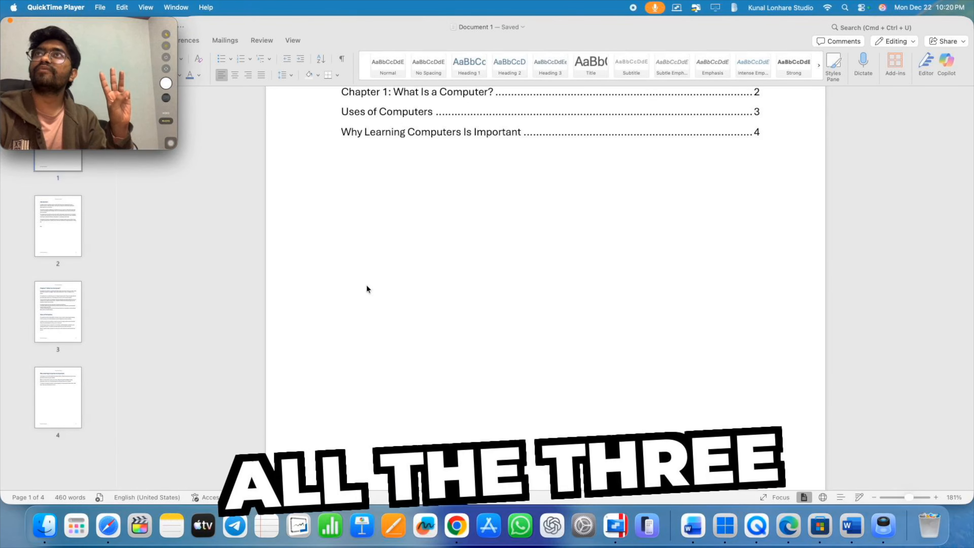
key(super+h)
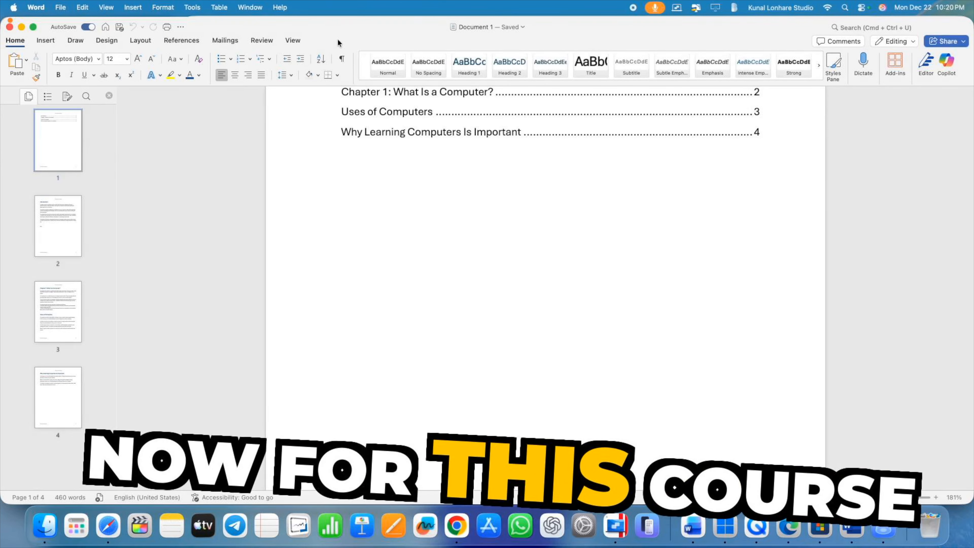
- Look through Word's insert, draw, design and layout tools, and return to the home formatting tools
click(57, 41)
click(75, 41)
click(58, 42)
click(80, 42)
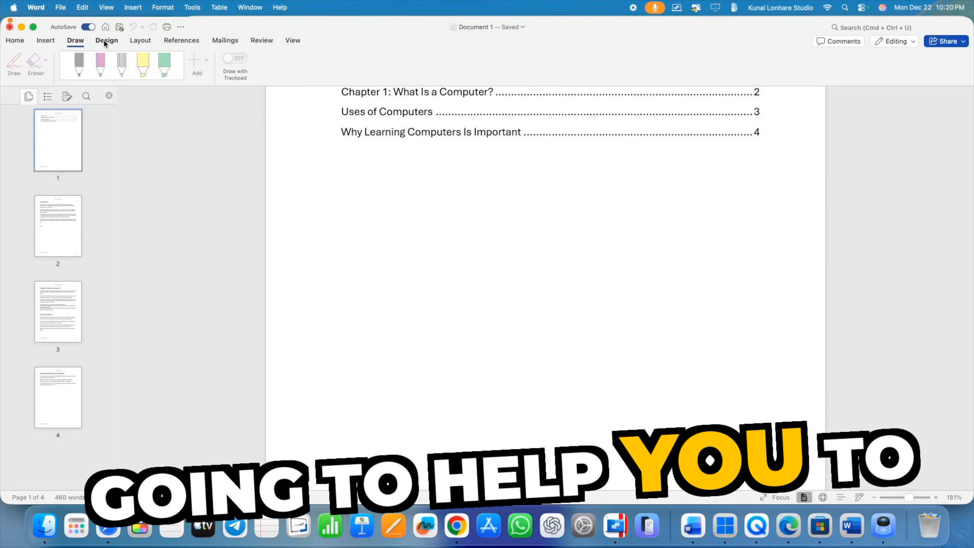
click(114, 42)
click(135, 42)
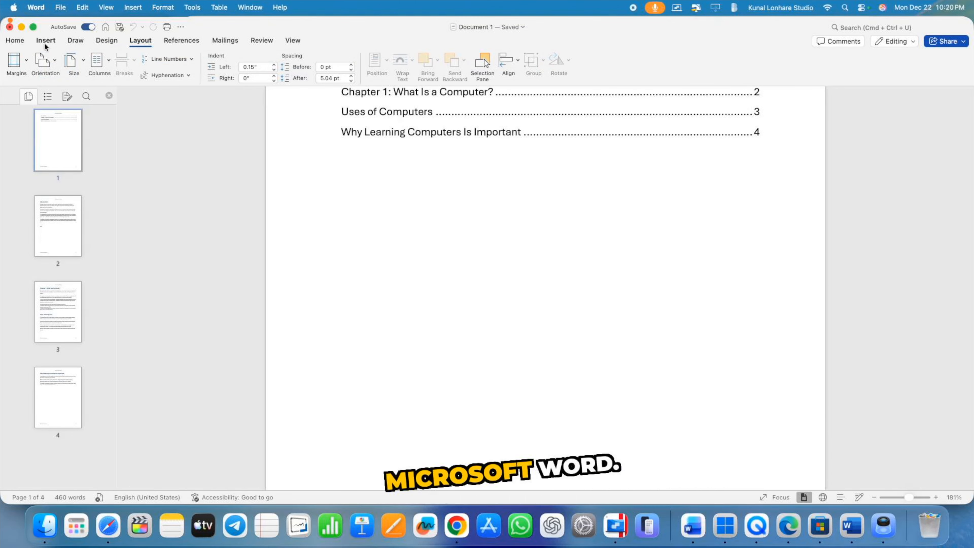
click(15, 41)
- Look through the Introduction and Chapter 1 text of the Computer Basics document in Word for Mac, Windows and the web
scroll(359, 232, down, 15)
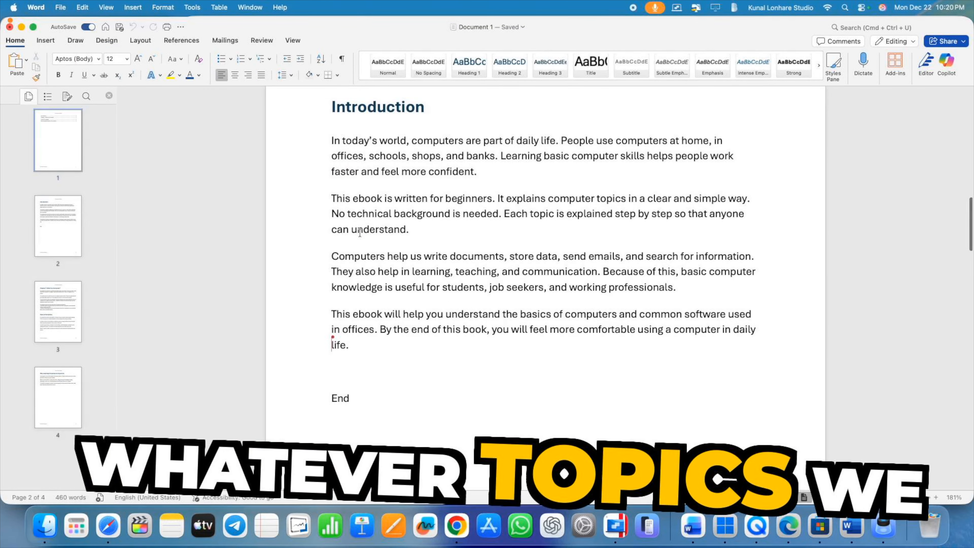
scroll(390, 285, down, 10)
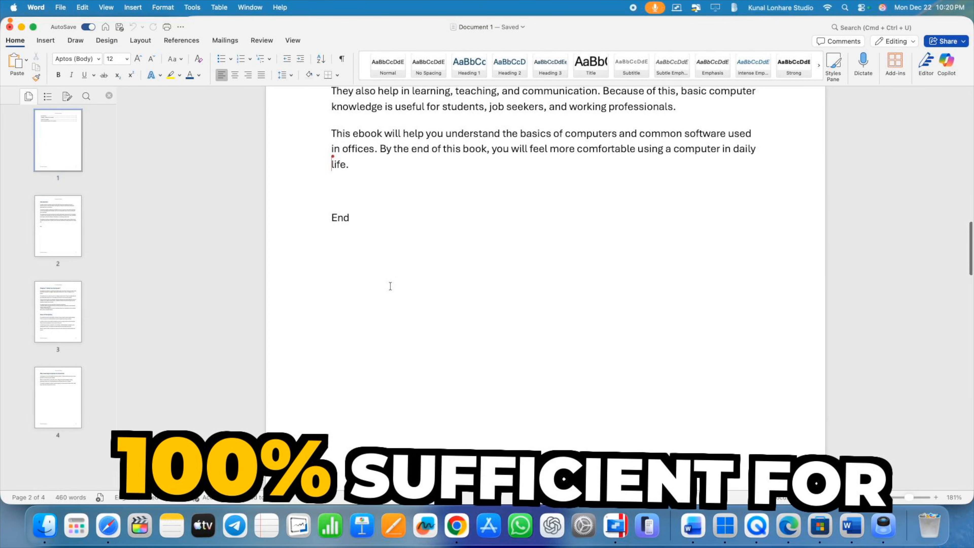
scroll(390, 285, down, 10)
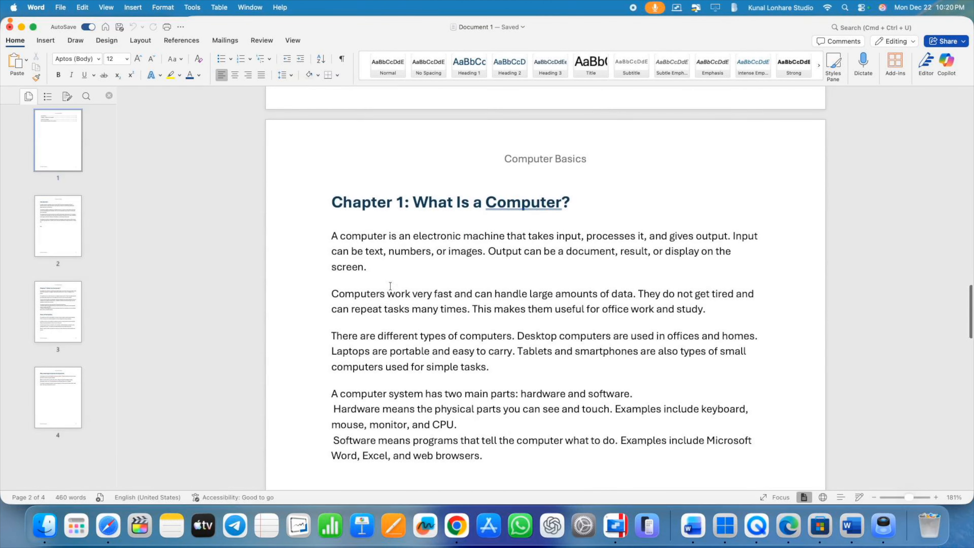
scroll(379, 305, down, 10)
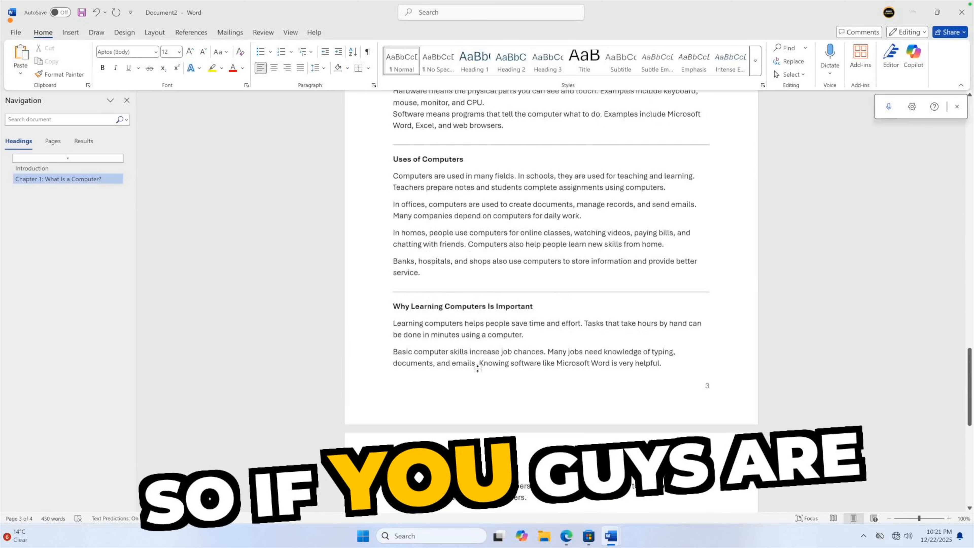
scroll(479, 372, down, 3)
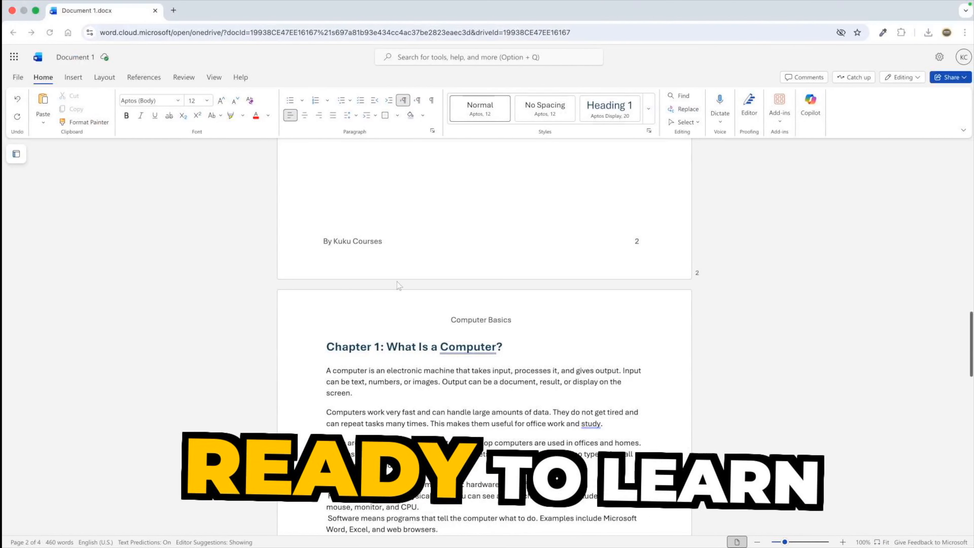
scroll(378, 346, down, 10)
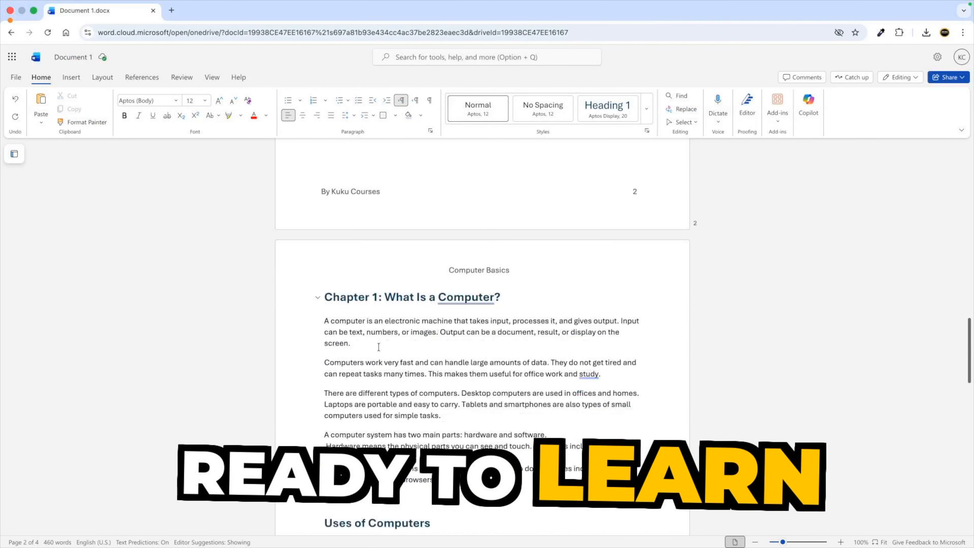
scroll(378, 346, down, 4)
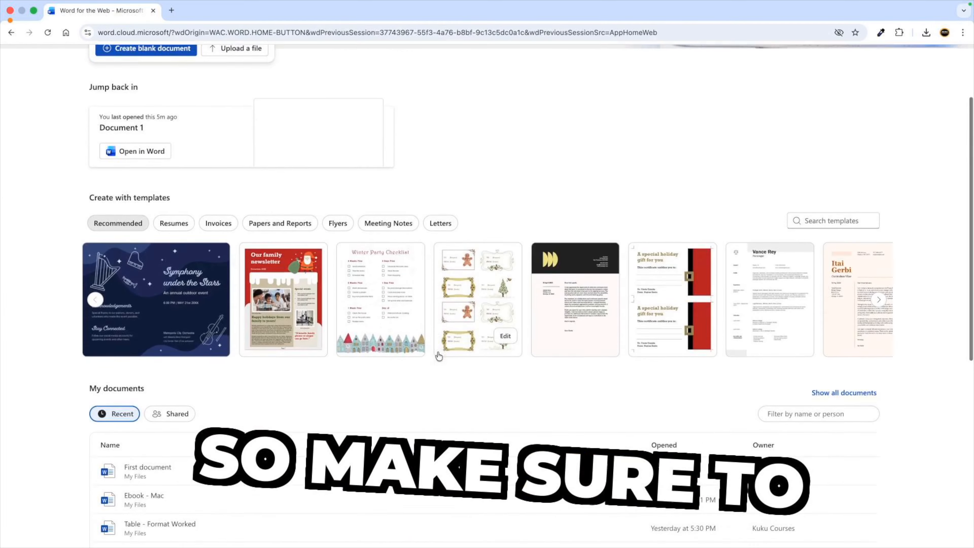
- Look through the templates and recent documents on the Word for the web home page
scroll(437, 351, down, 4)
scroll(437, 351, down, 3)
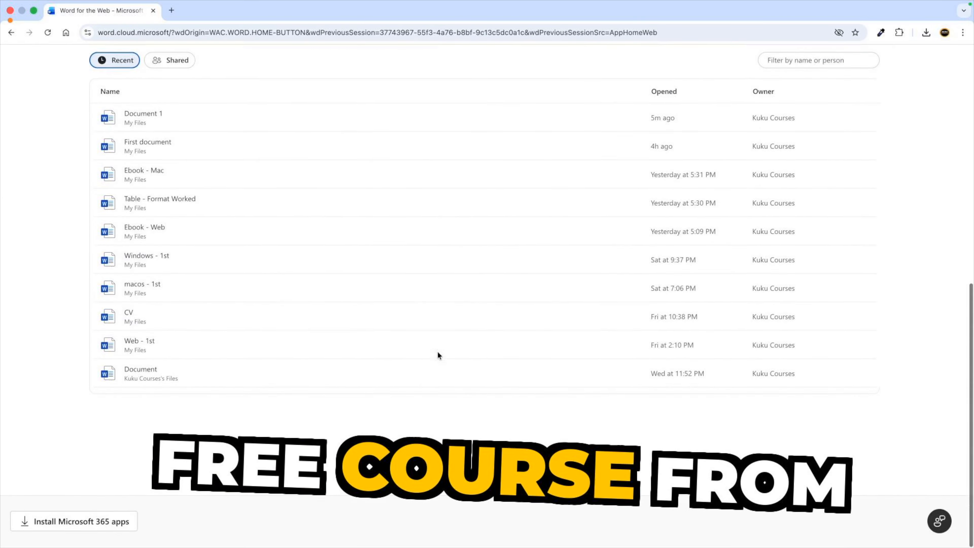
scroll(437, 351, up, 7)
scroll(437, 351, down, 1)
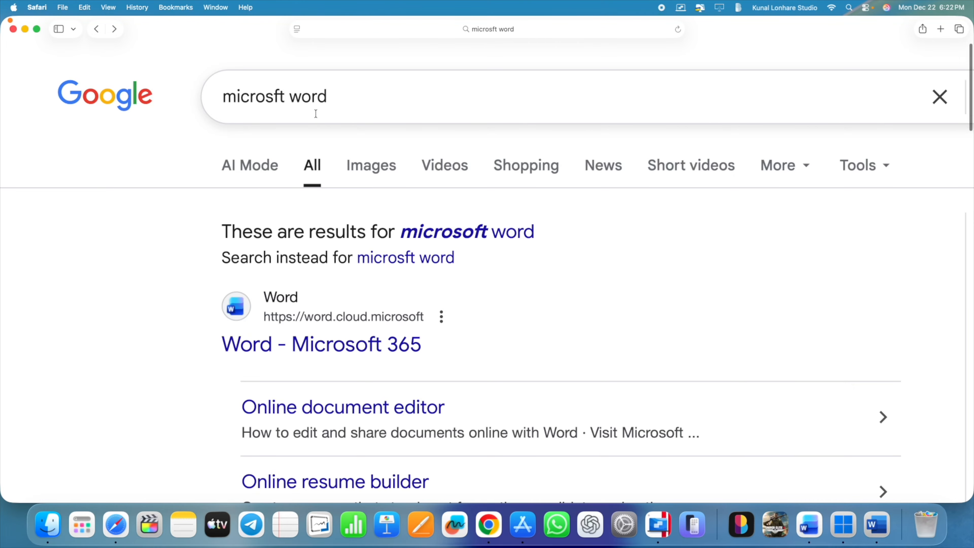
- Open the Microsoft result "Free Online Document Editing with Microsoft Word" from the Google search results
scroll(315, 114, down, 5)
scroll(309, 173, down, 1)
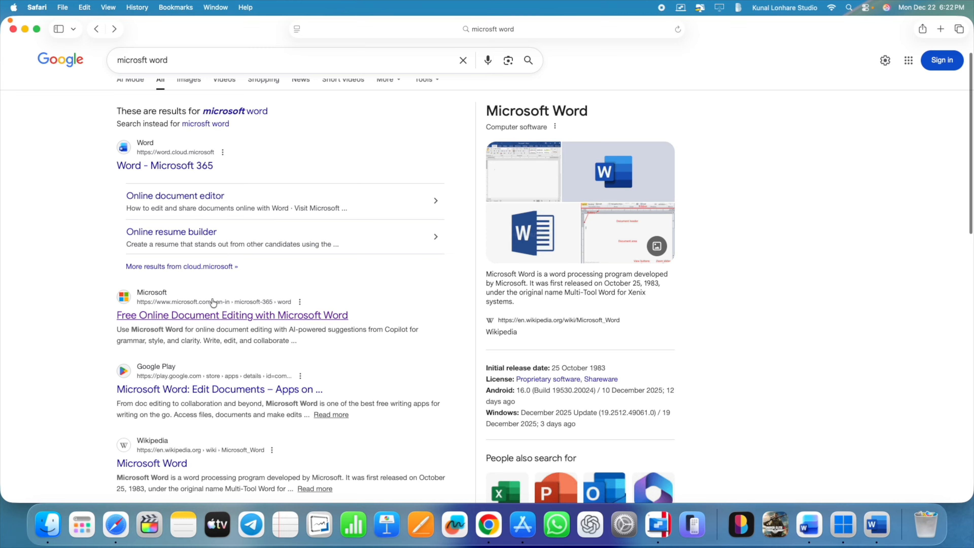
click(178, 316)
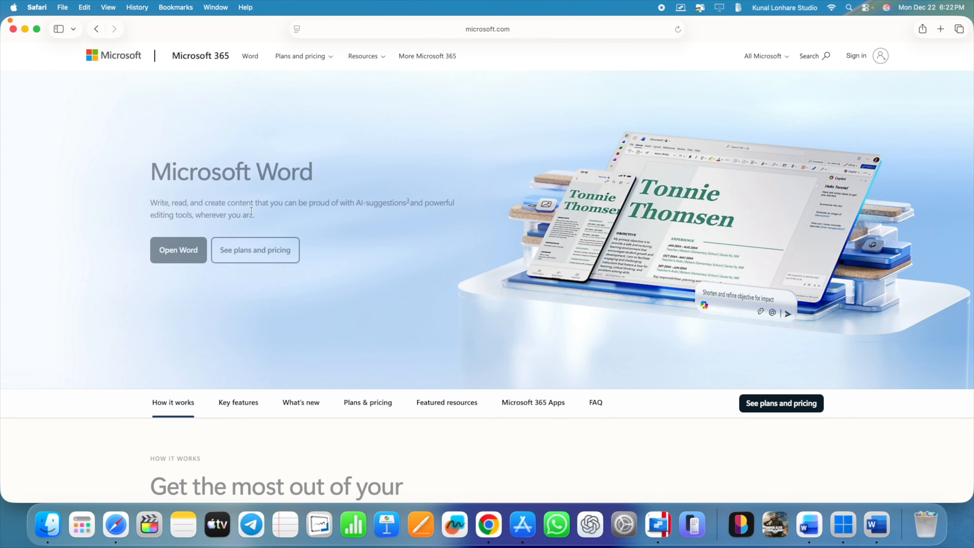
- Examine the Word product page and compare its free, Personal, Family and Premium plans
scroll(251, 211, up, 5)
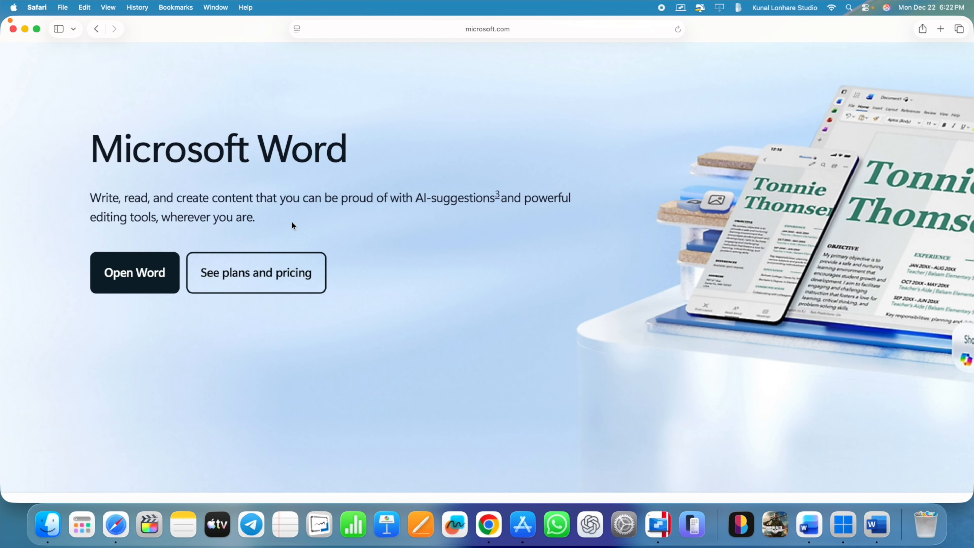
scroll(292, 222, down, 5)
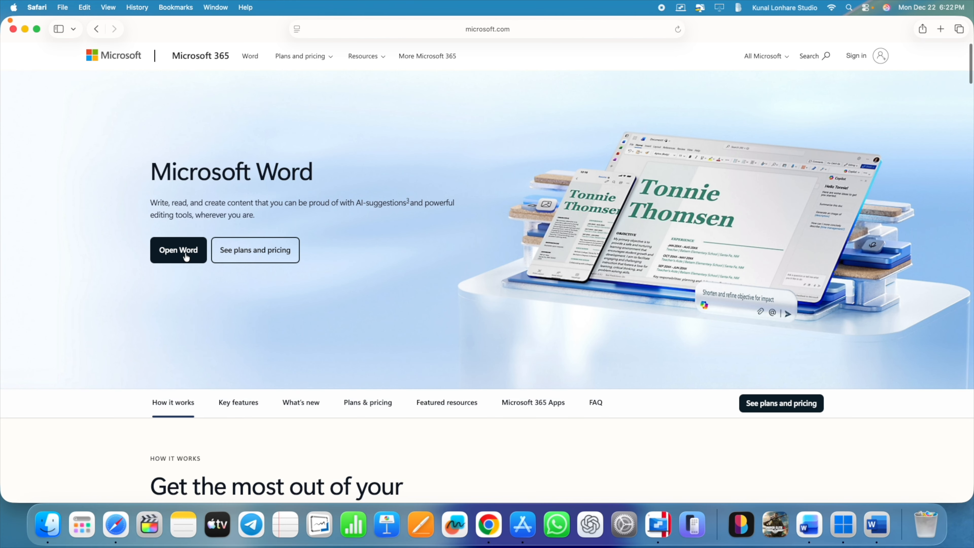
click(234, 253)
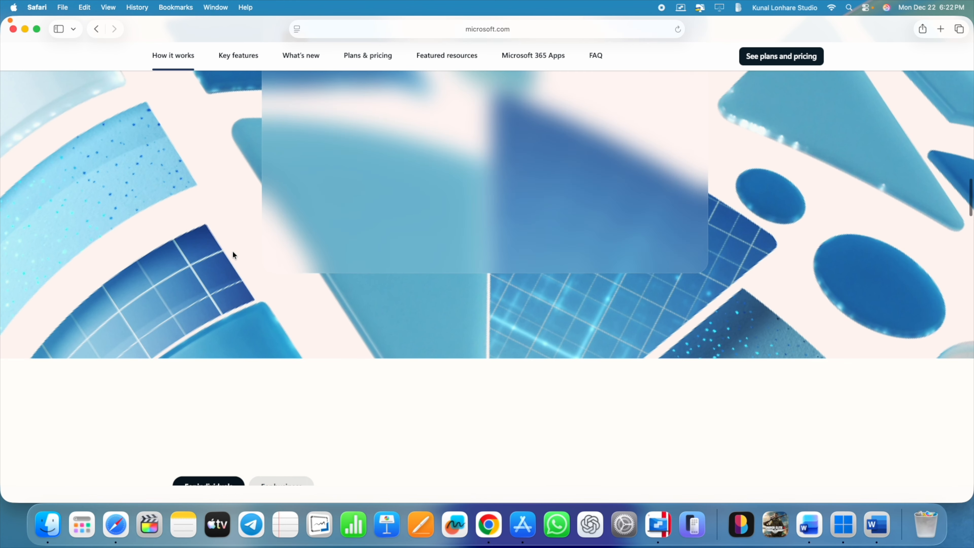
scroll(289, 310, down, 3)
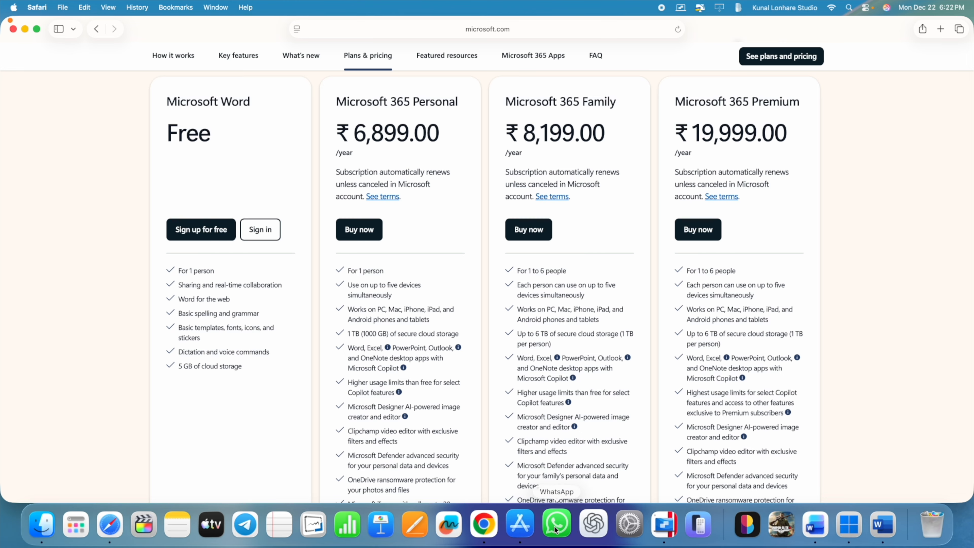
- Switch to the App Store, search for "word" to find the Microsoft Word app, and close the store window
click(664, 524)
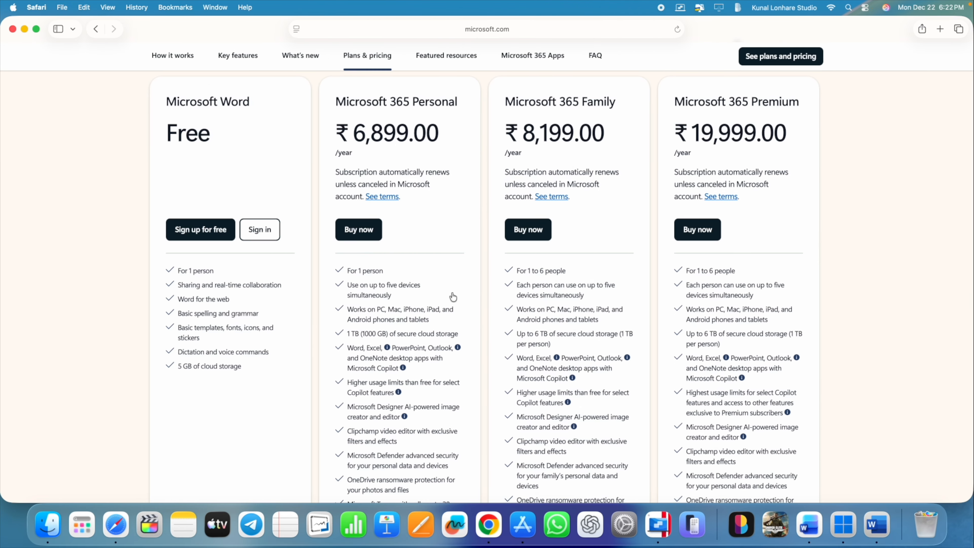
click(524, 526)
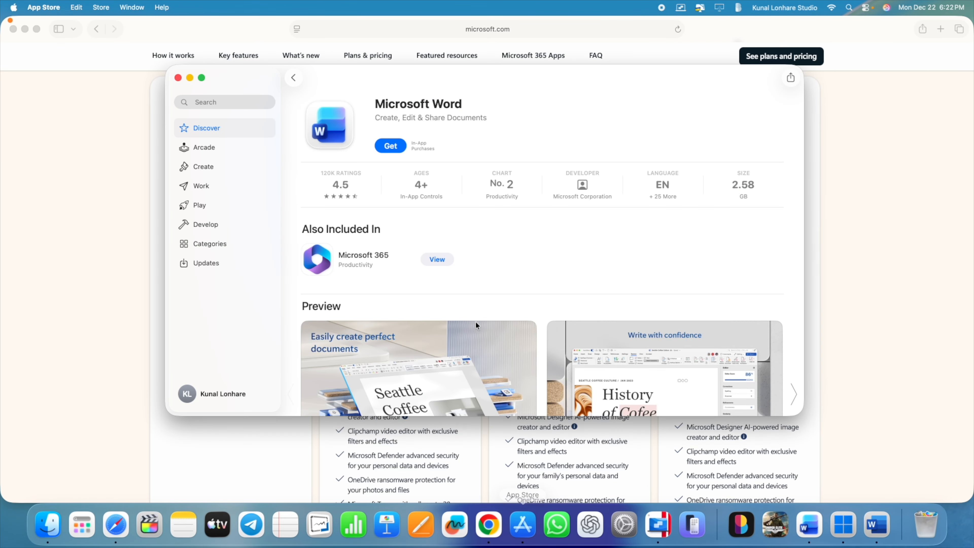
click(228, 99)
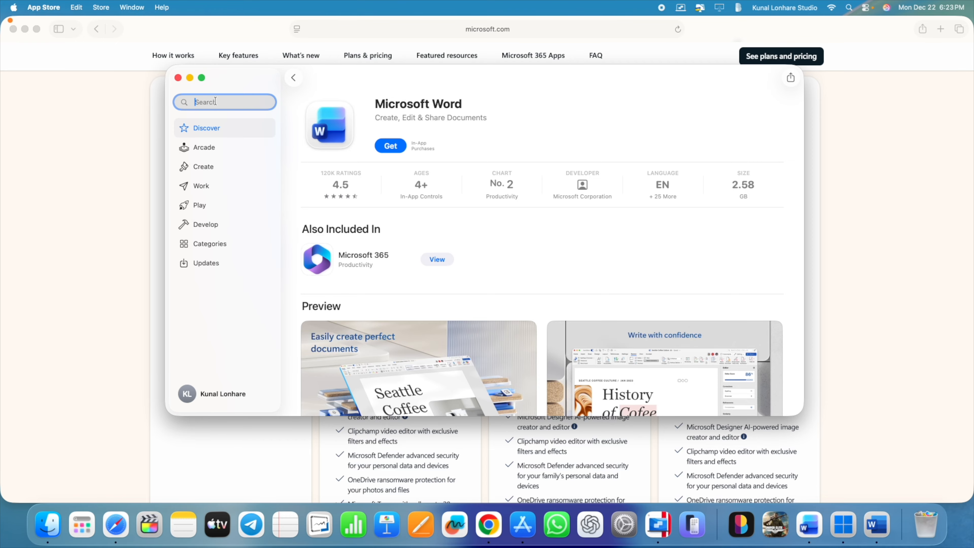
key(Return)
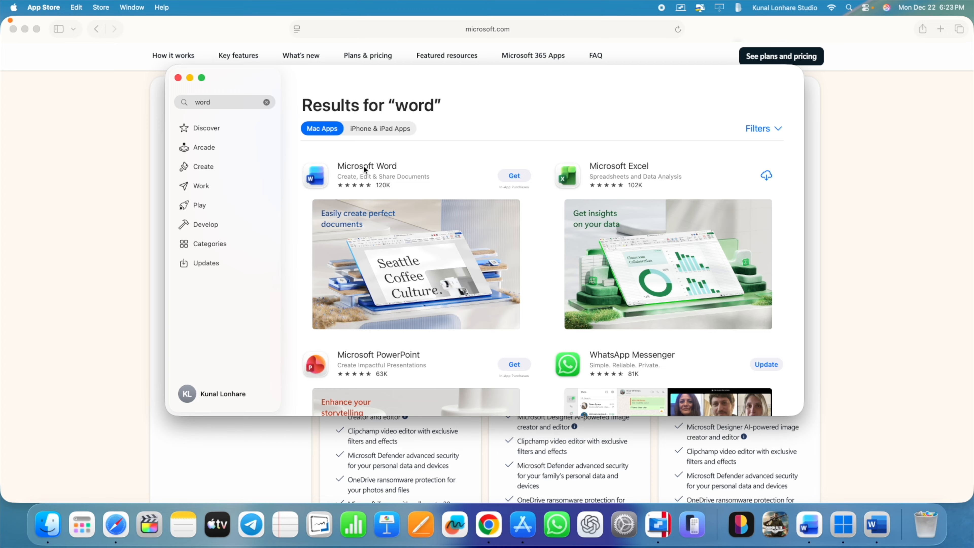
click(178, 78)
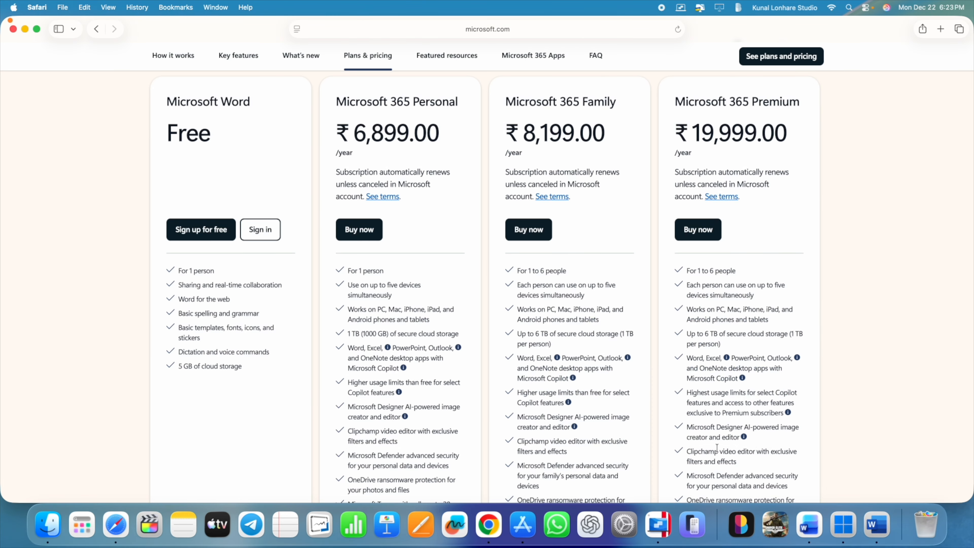
- Show the Word start screens on Windows and Mac, and close the browser window behind the Mac one
click(876, 524)
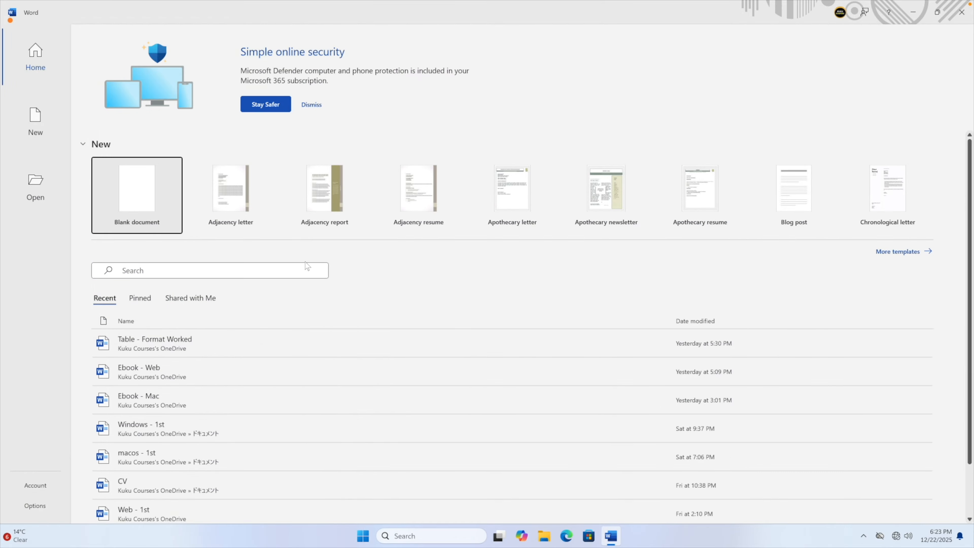
key(ctrl+Left)
click(807, 523)
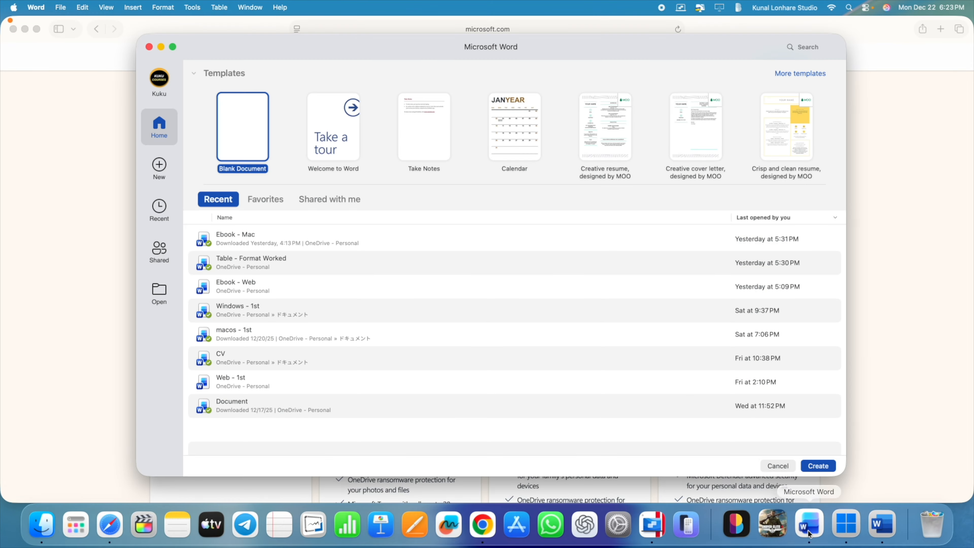
click(13, 29)
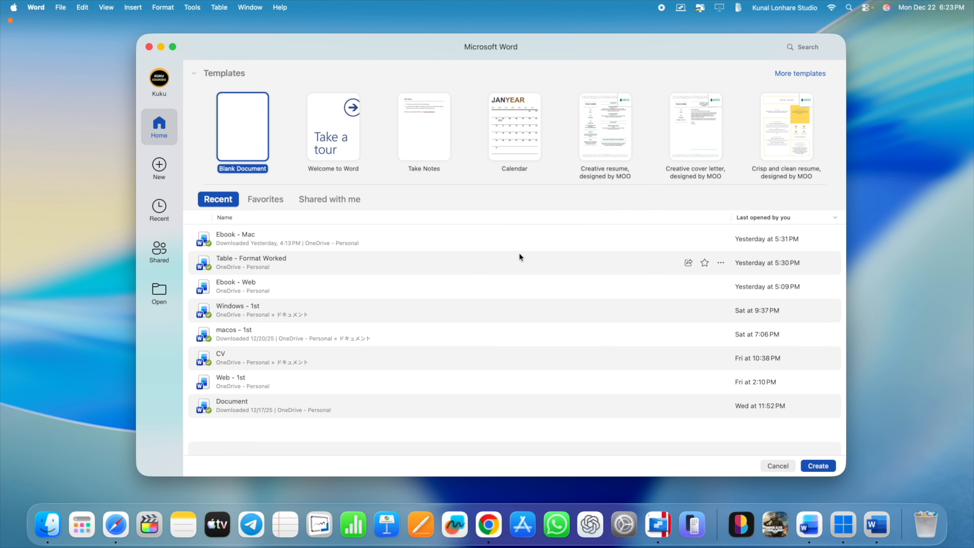
key(ctrl+Right)
key(ctrl+Right)
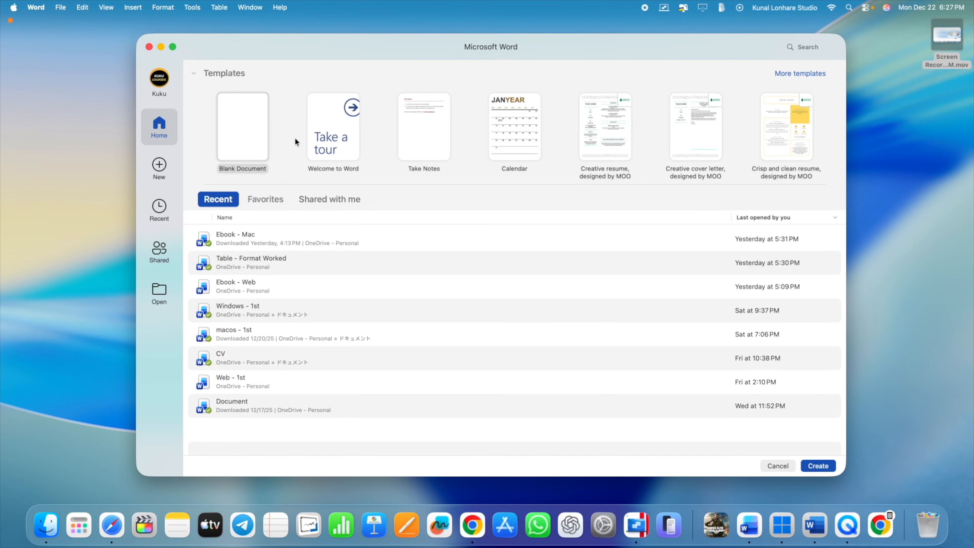
- Browse the templates for new documents, search them for "cv", look through the results, and clear the search
click(162, 164)
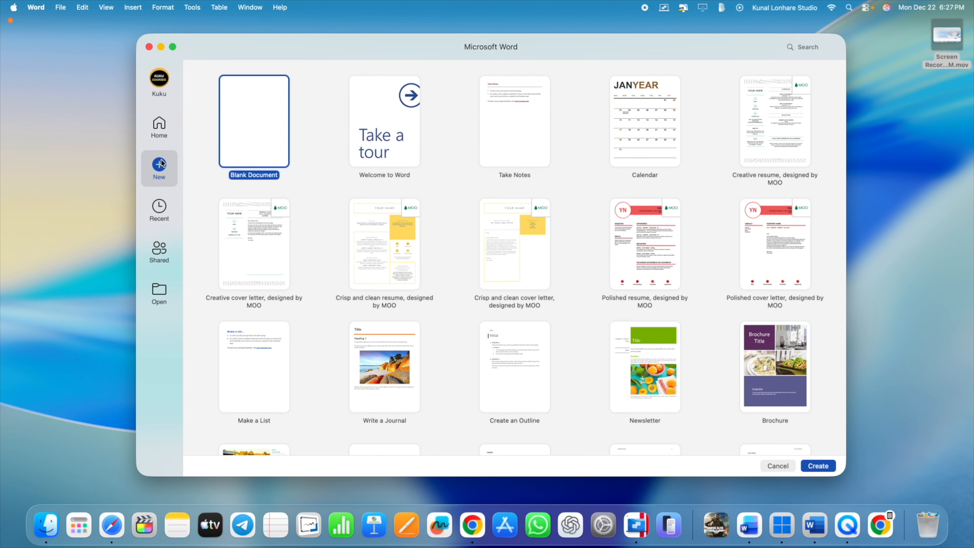
click(807, 46)
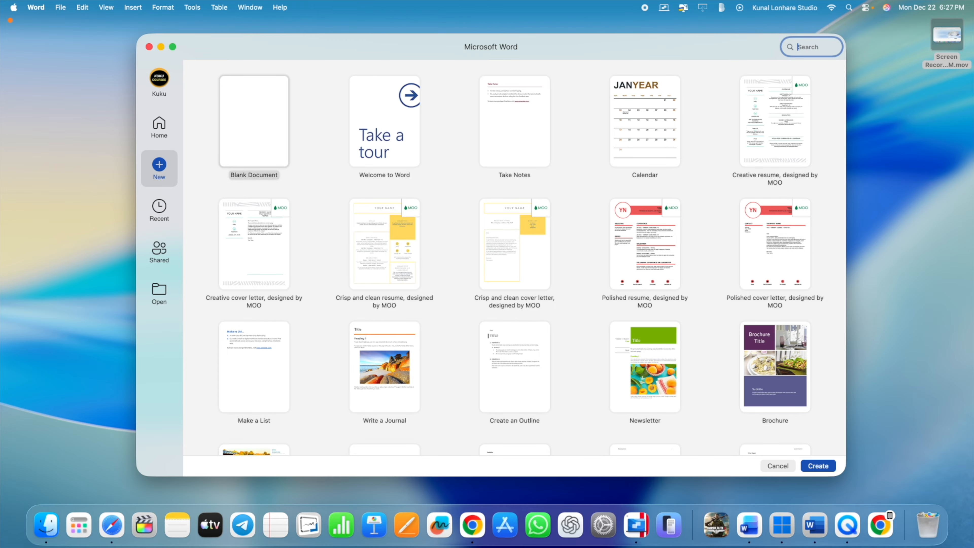
key(Return)
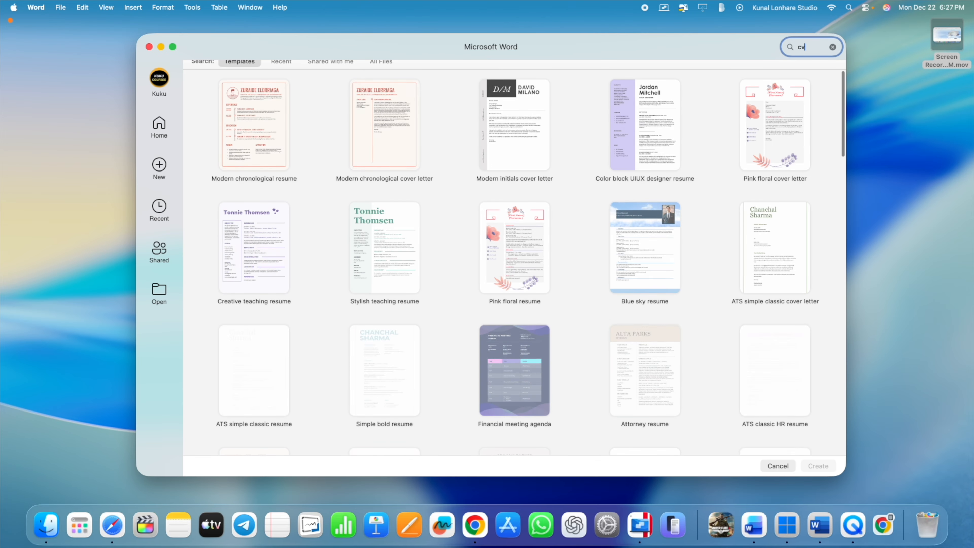
scroll(491, 254, down, 5)
scroll(491, 253, up, 5)
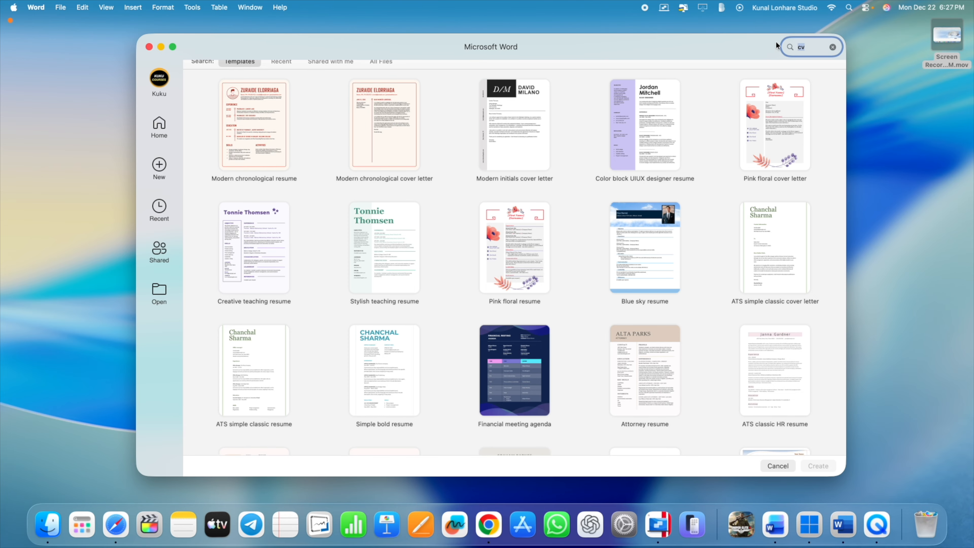
click(833, 48)
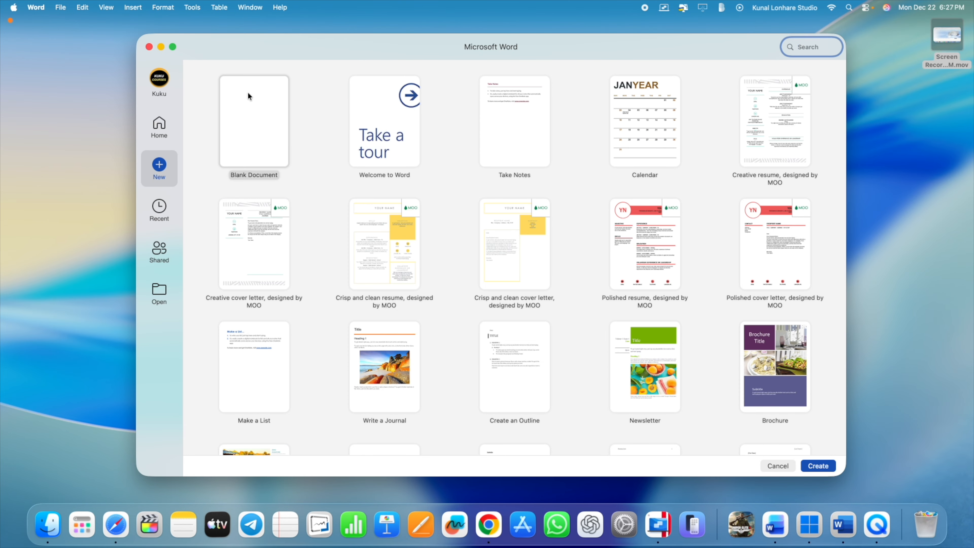
- Create a blank document and enter the text "First document"
click(265, 119)
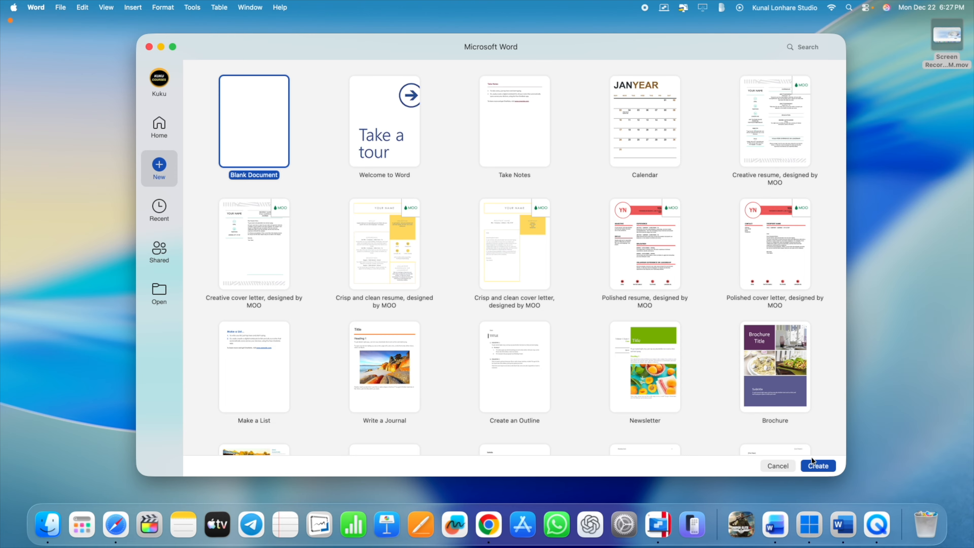
click(822, 467)
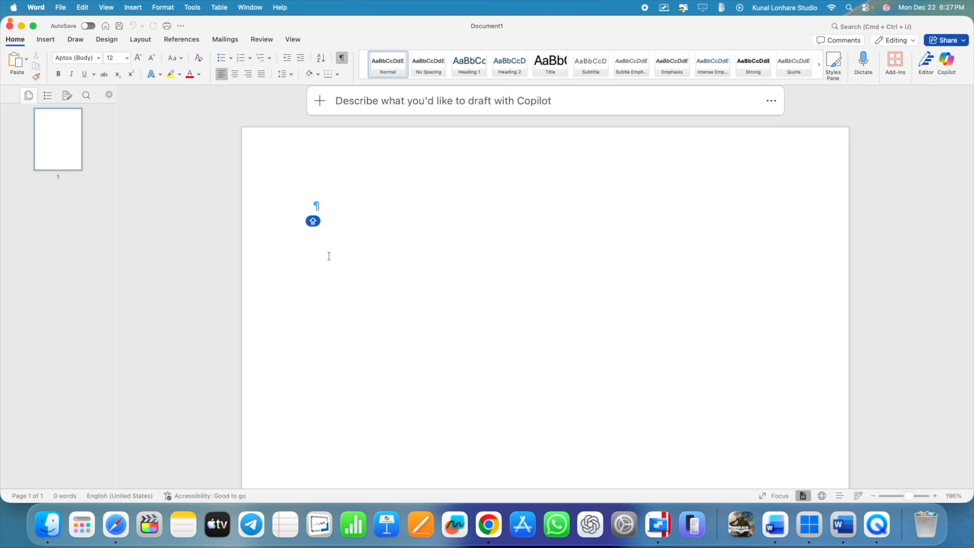
text(First document)
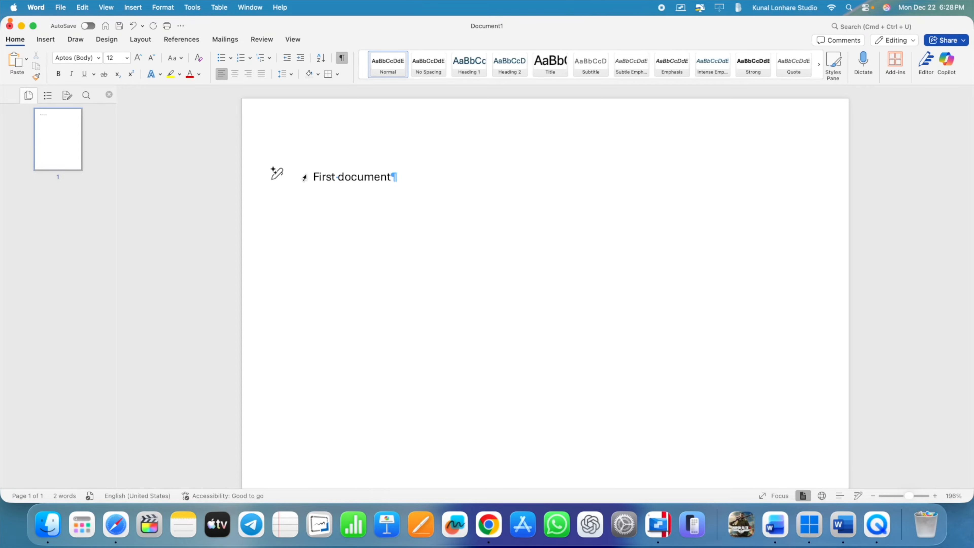
- Save the document on the Mac as "First document" in Downloads, in Word Document (.docx) format
click(62, 6)
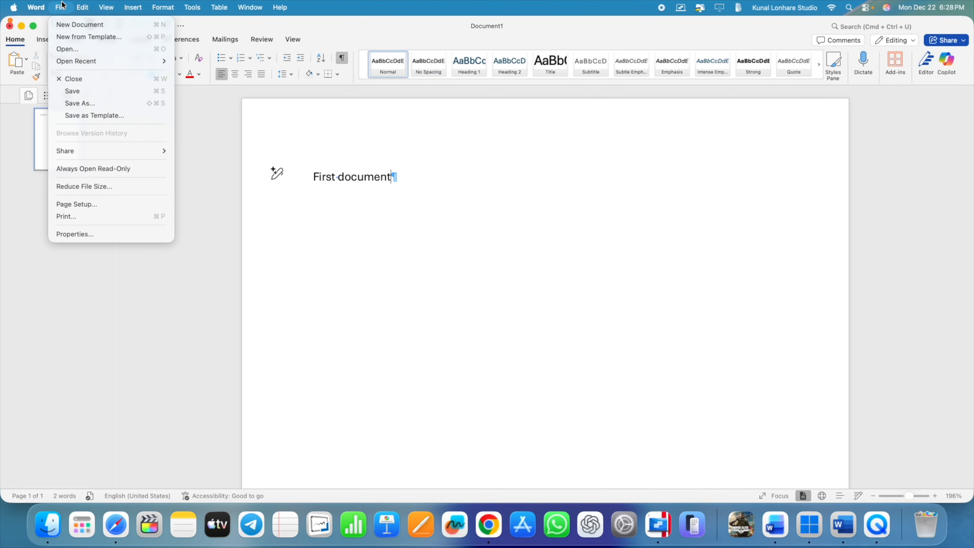
click(87, 100)
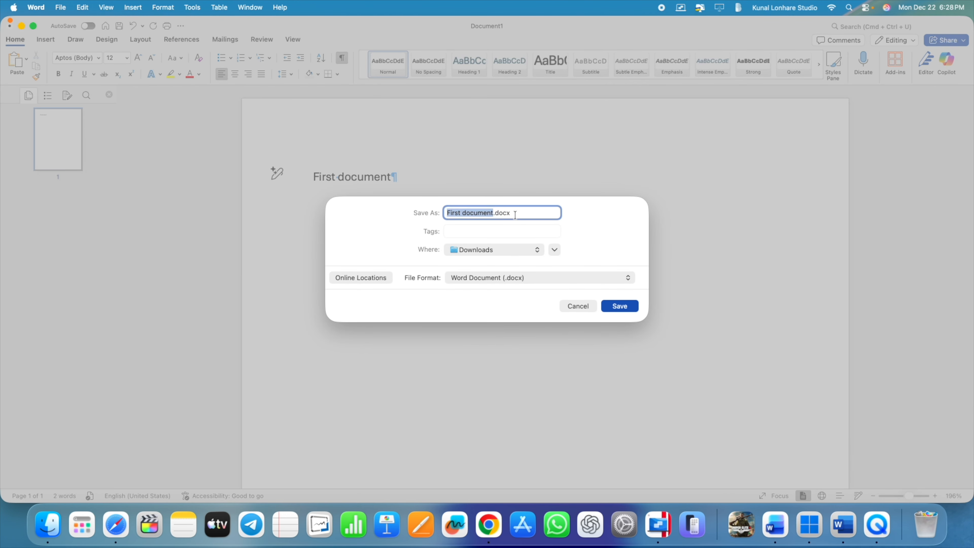
click(479, 249)
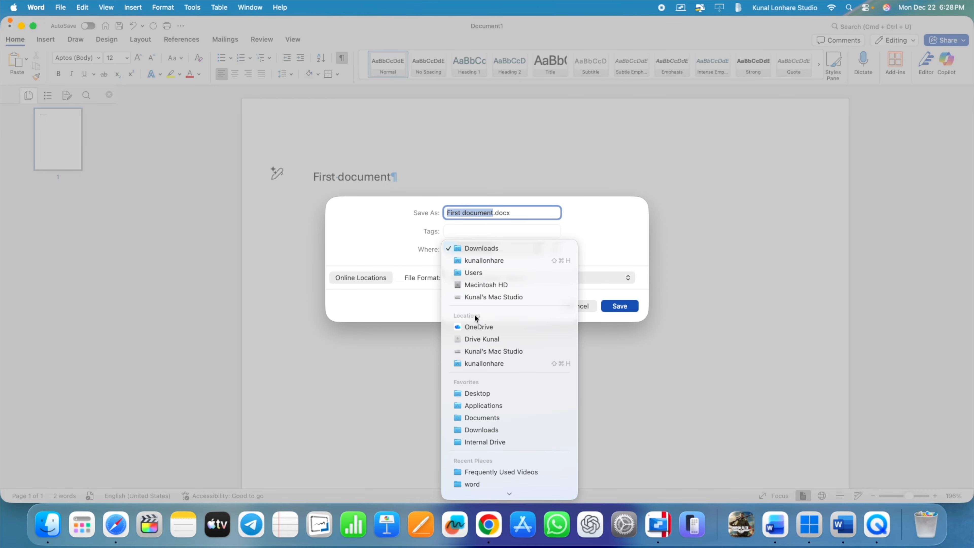
click(420, 301)
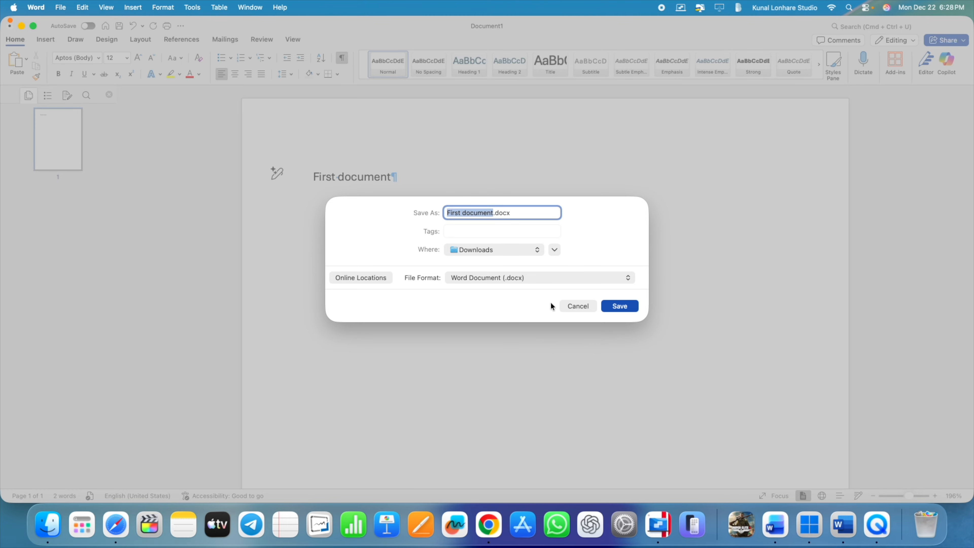
click(620, 306)
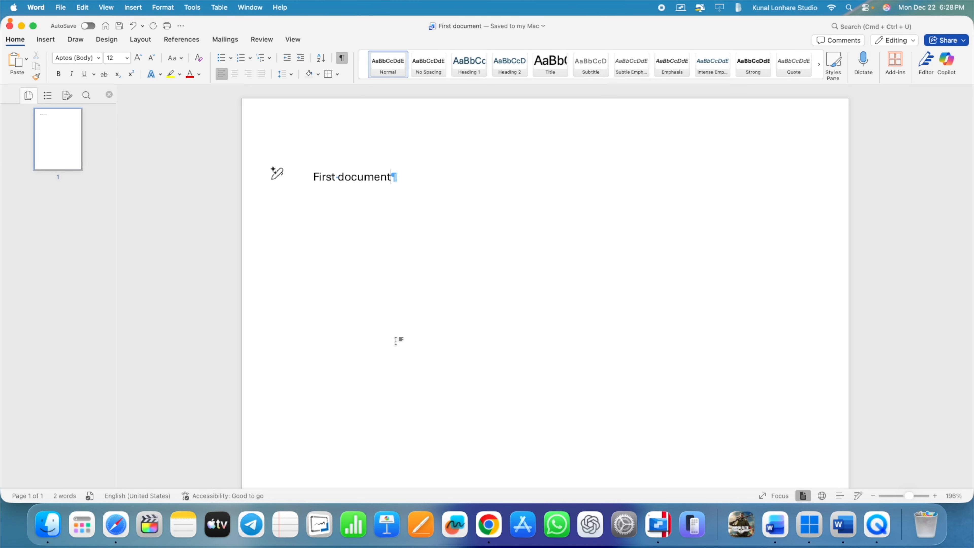
- Locate First document.docx in the Downloads folder in Finder, and close the Finder window
click(46, 516)
click(435, 228)
click(535, 117)
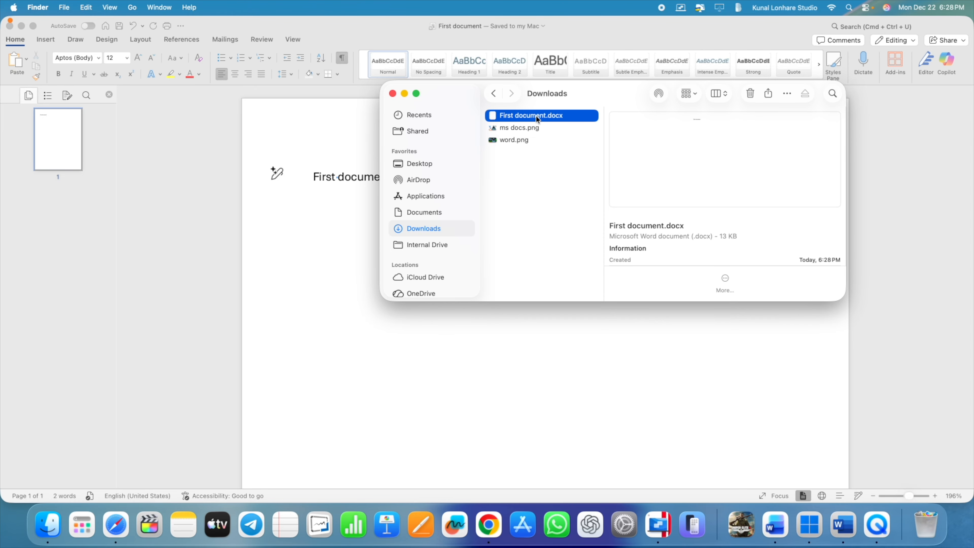
click(393, 93)
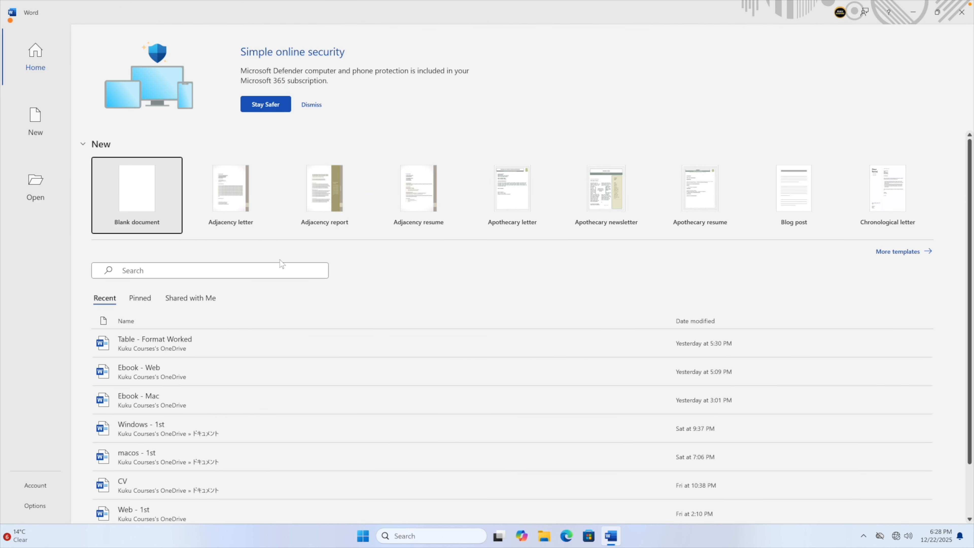
- Restart Word on Windows, check its recent documents for "First document", and reload the Word for the web page to check there too
click(962, 13)
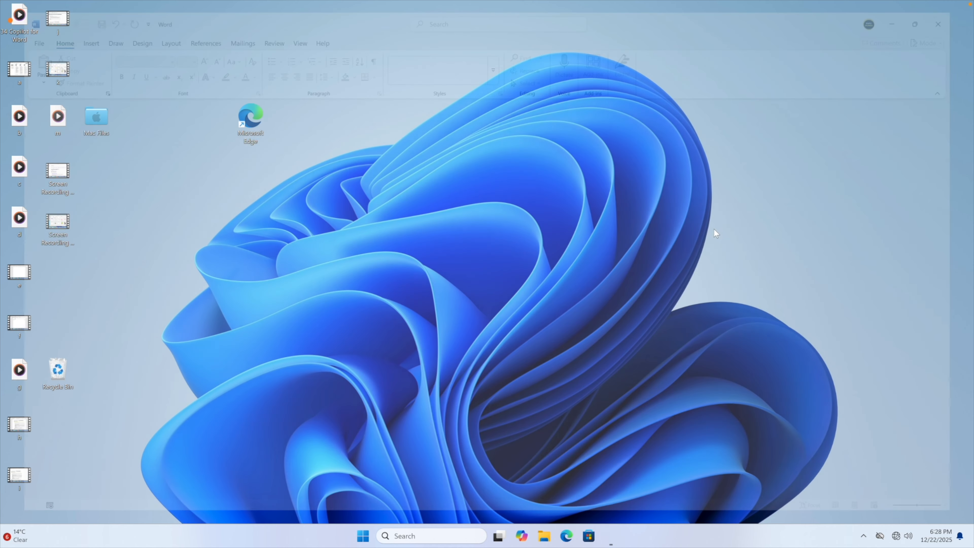
click(378, 536)
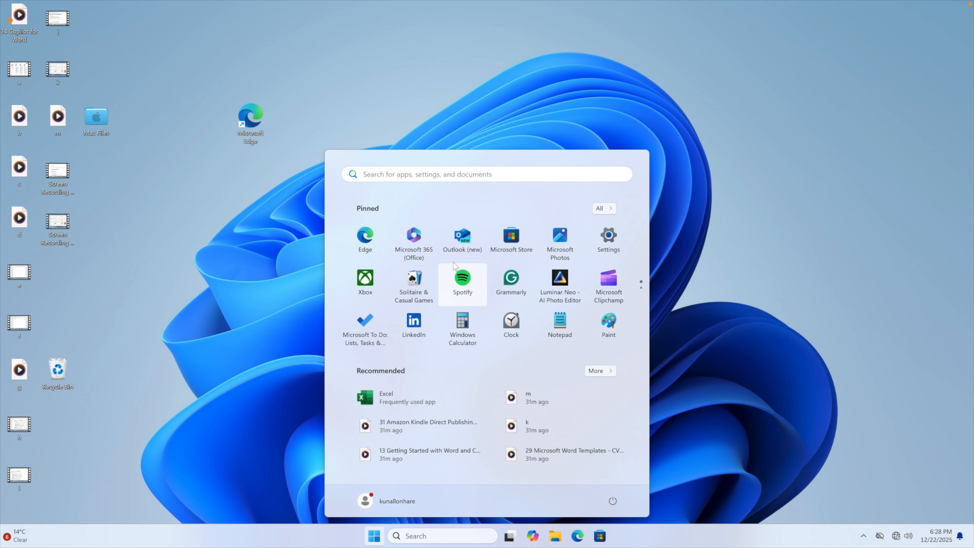
text(doc)
click(367, 264)
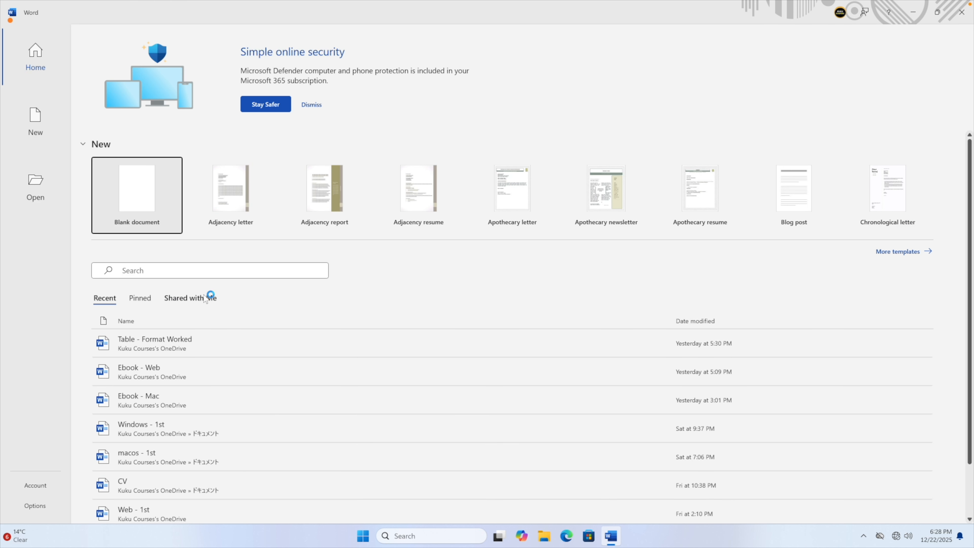
scroll(315, 326, down, 2)
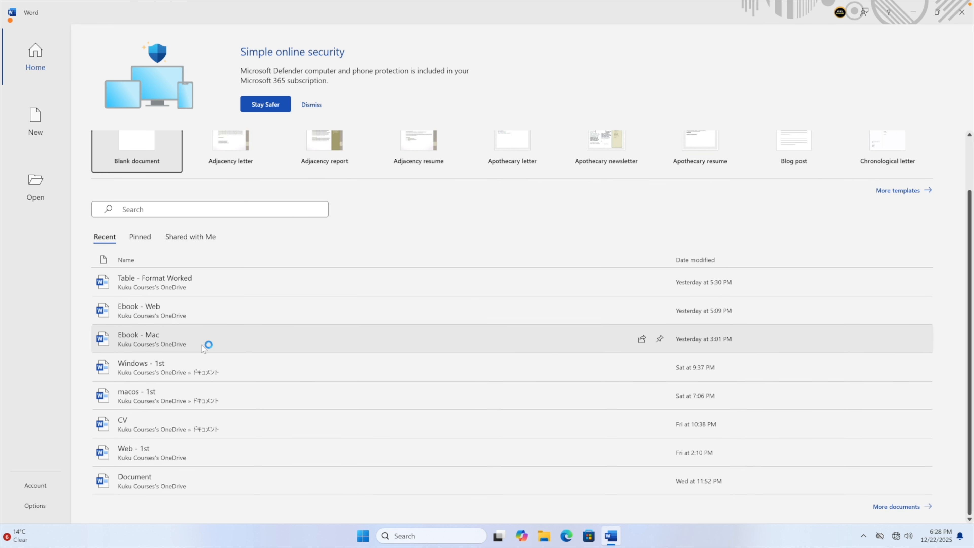
scroll(199, 324, up, 1)
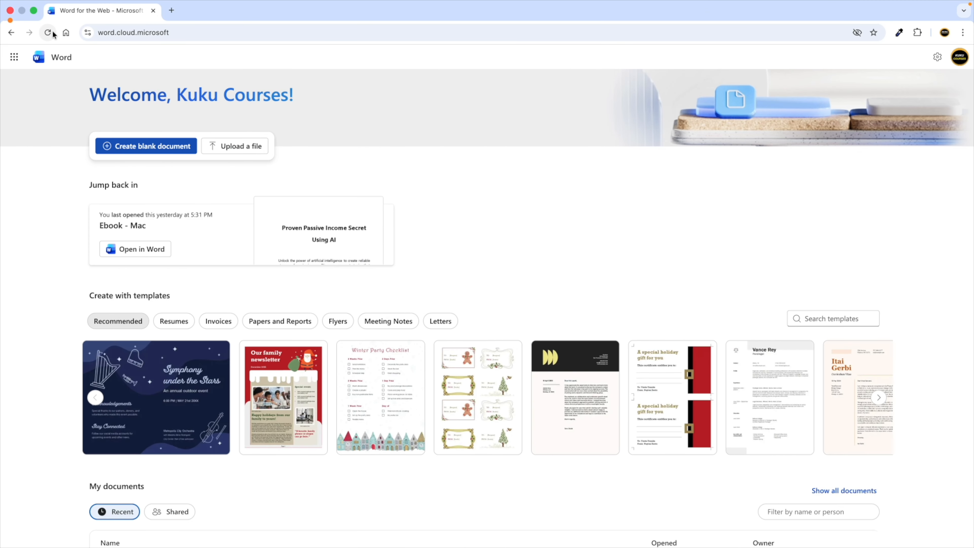
click(50, 32)
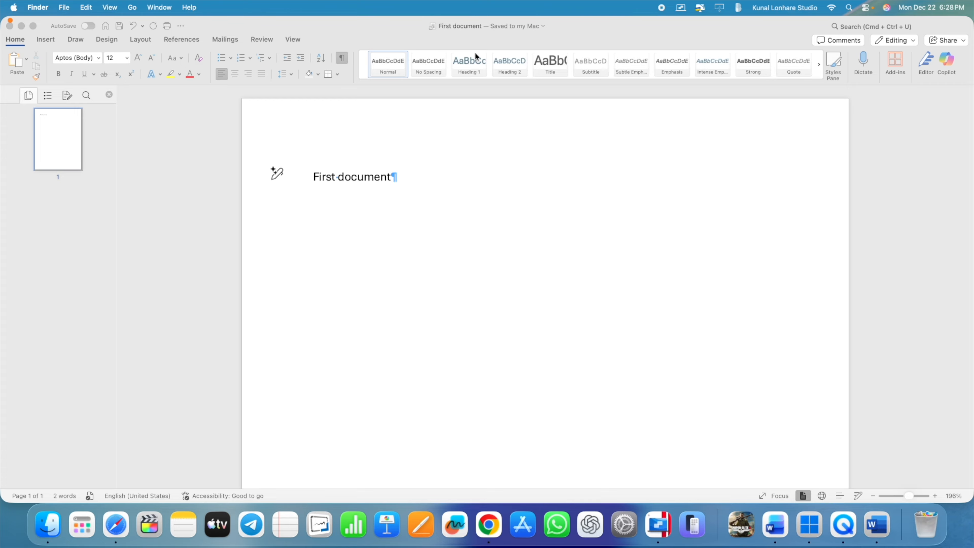
- On the Mac, turn on AutoSave by uploading "First document" to OneDrive - Personal, and open it from the refreshed Word for the web page
click(88, 26)
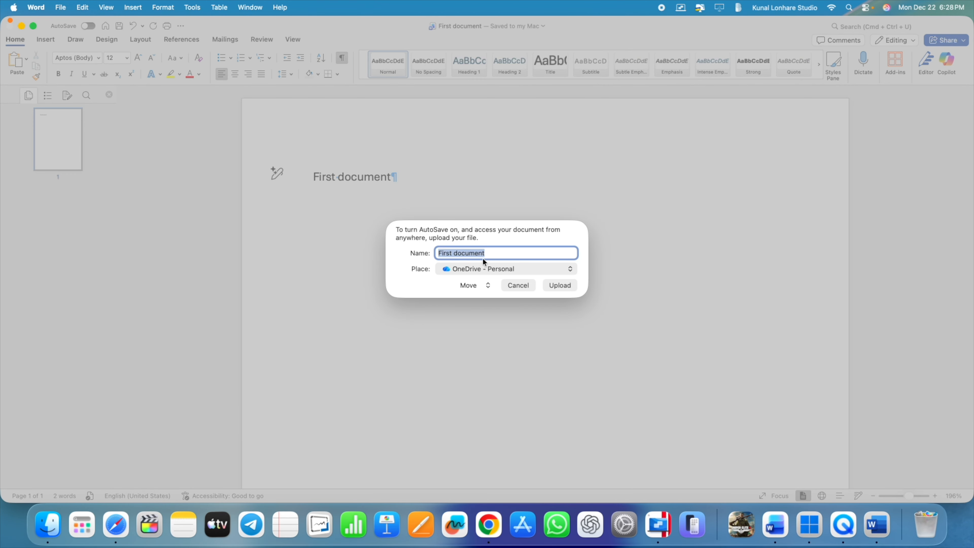
click(559, 285)
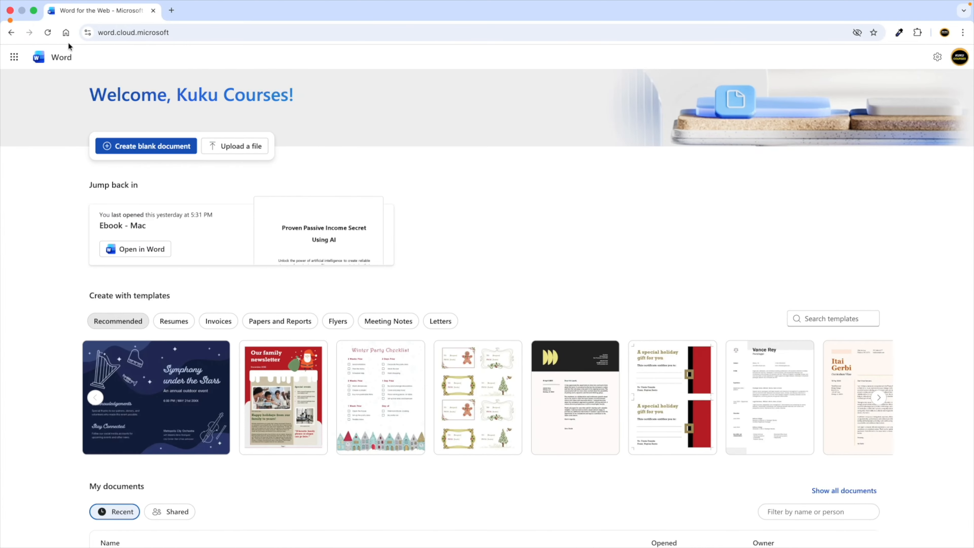
click(51, 33)
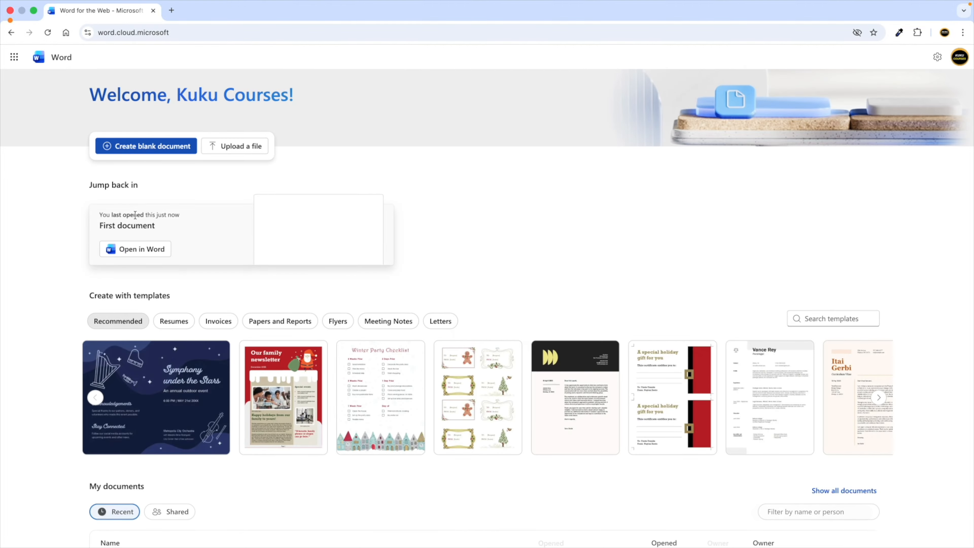
click(138, 250)
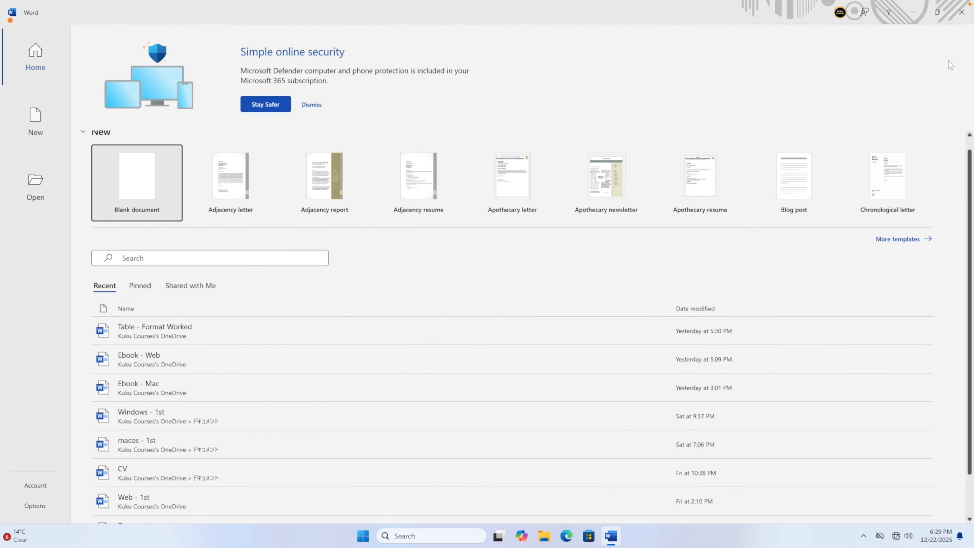
- Close and relaunch Word on Windows, and look for the uploaded document in the recent files list
click(962, 12)
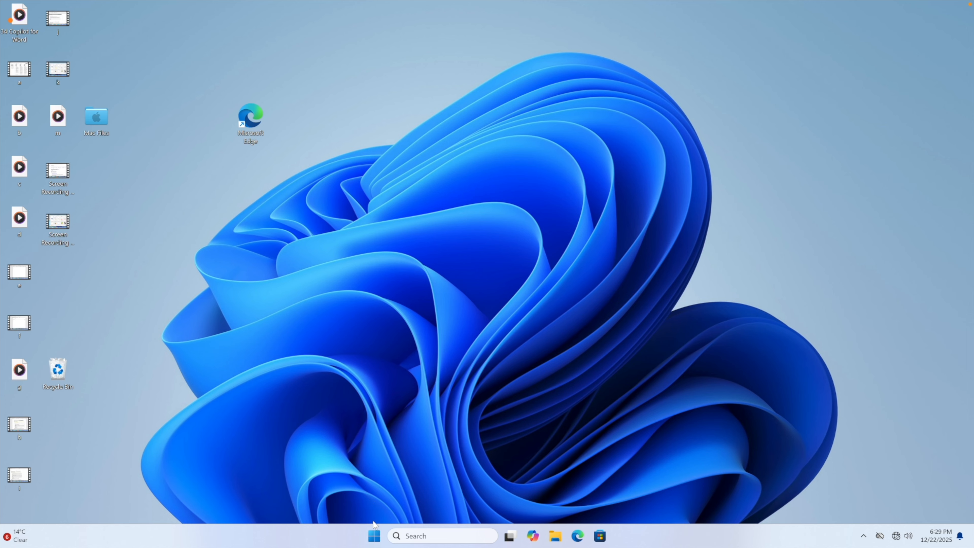
click(374, 534)
text(d)
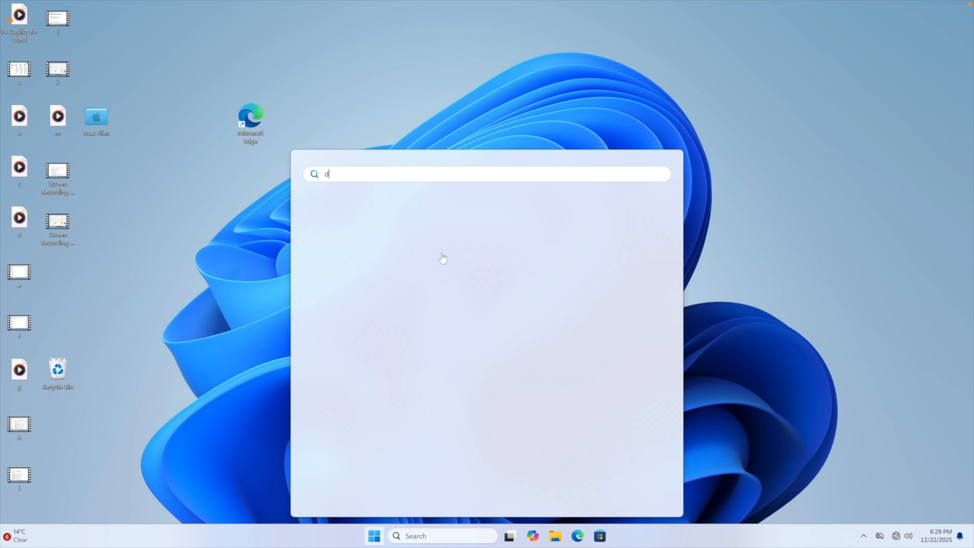
click(443, 258)
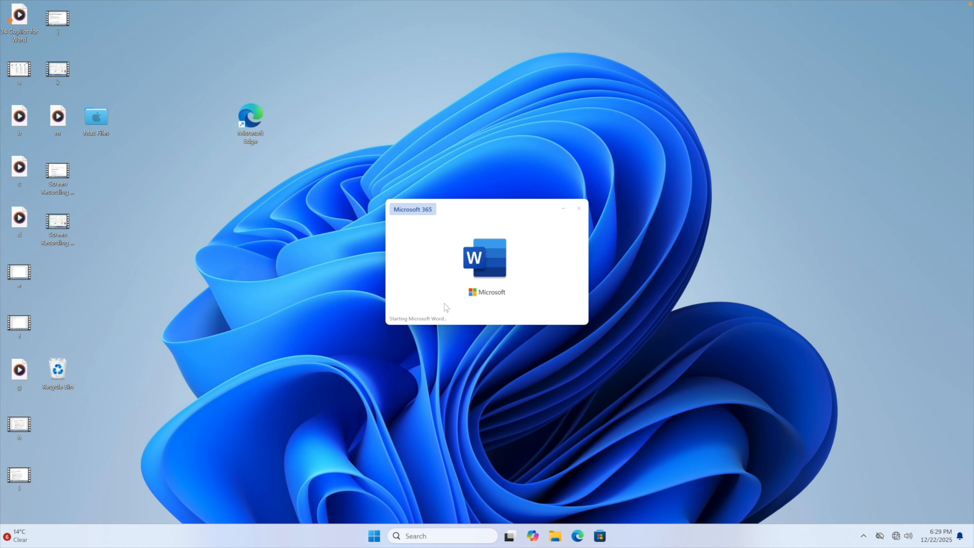
scroll(217, 355, down, 3)
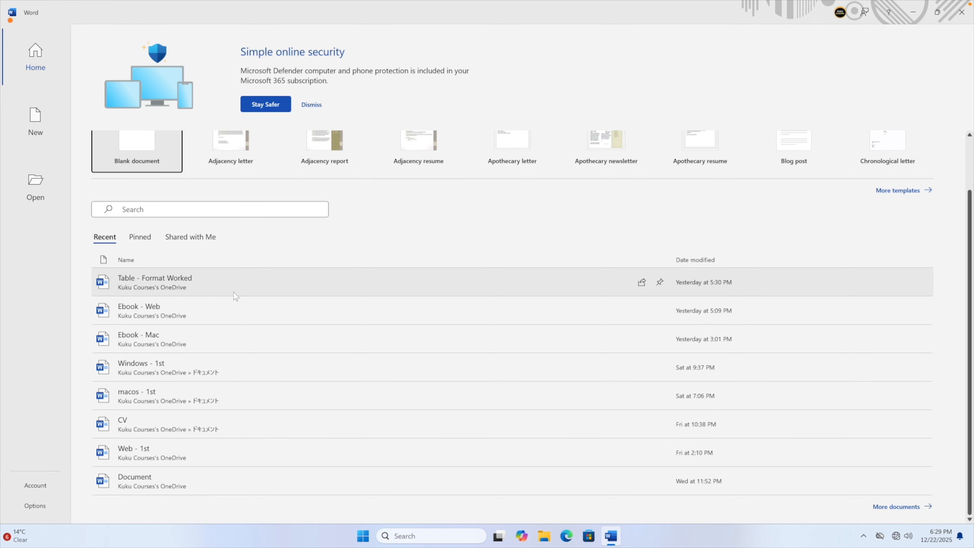
scroll(234, 293, up, 3)
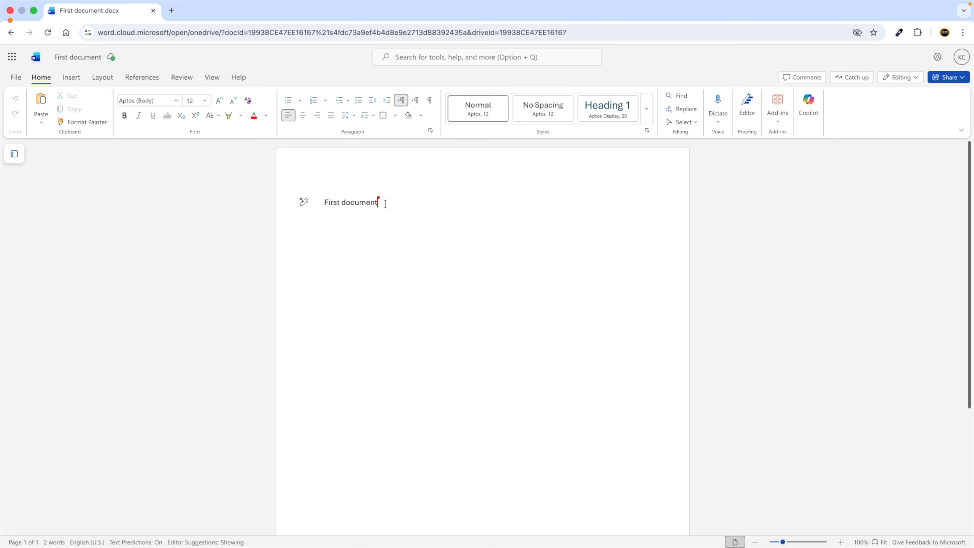
- In Word for the web, add a first name after "First document" and start a new paragraph
click(378, 201)
text(Kunal)
key(Return)
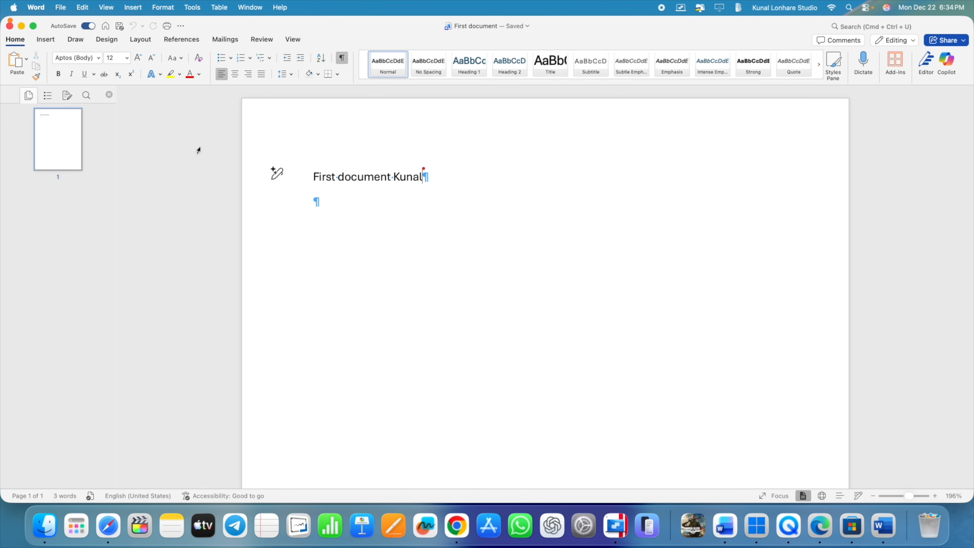
- Save a copy of "First document" to the Mac's Downloads folder as a PDF
click(60, 5)
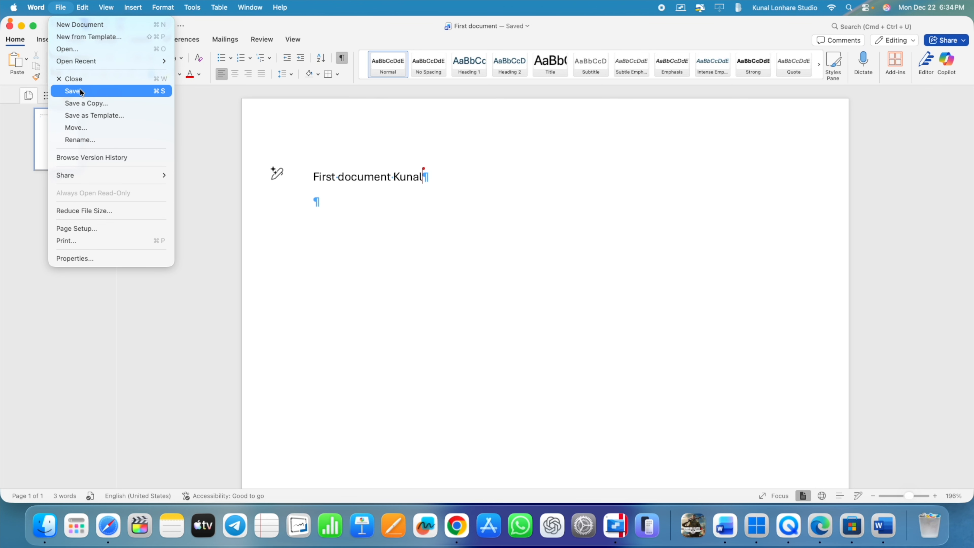
click(86, 102)
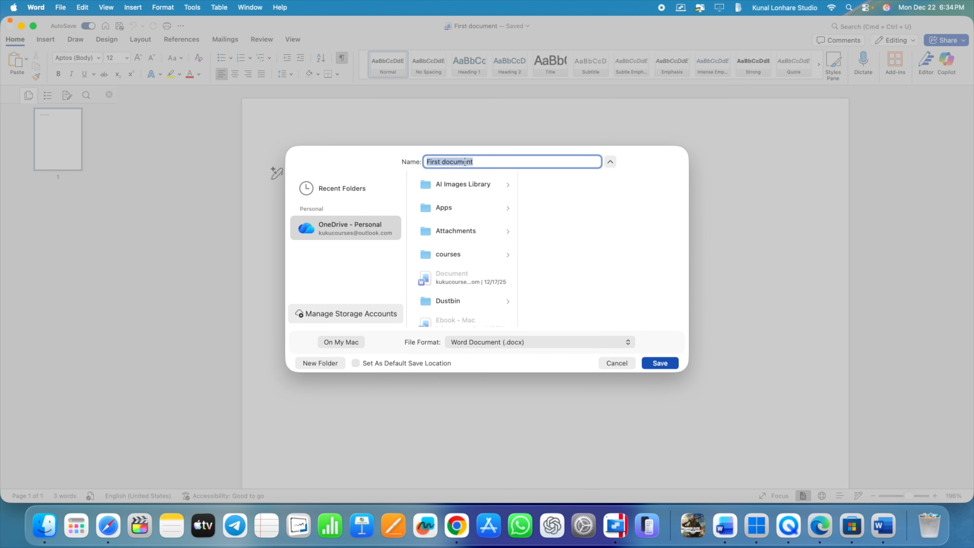
click(348, 341)
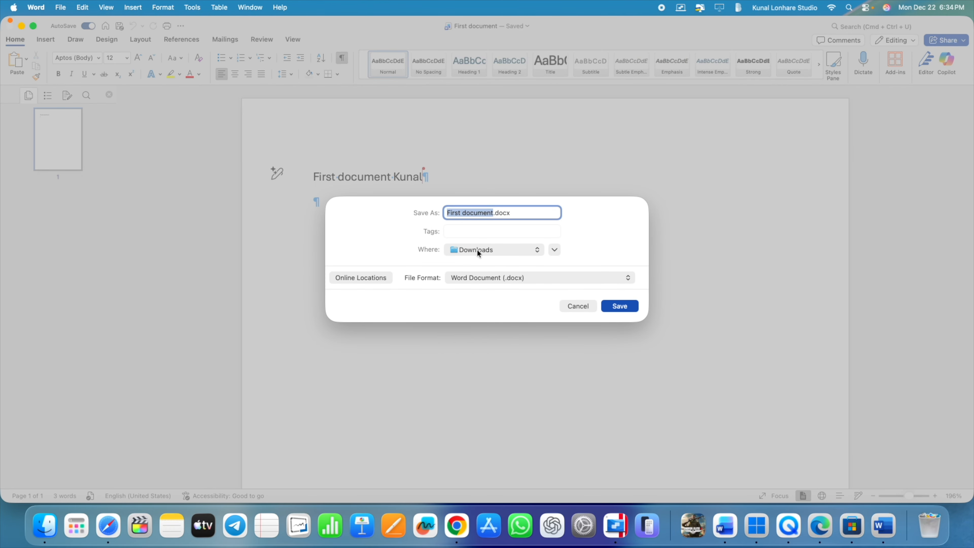
click(476, 249)
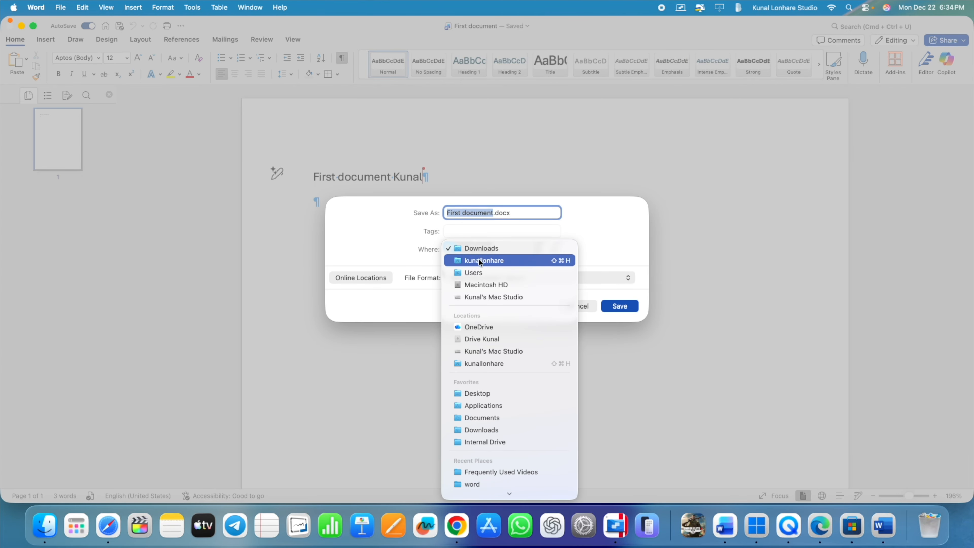
click(480, 248)
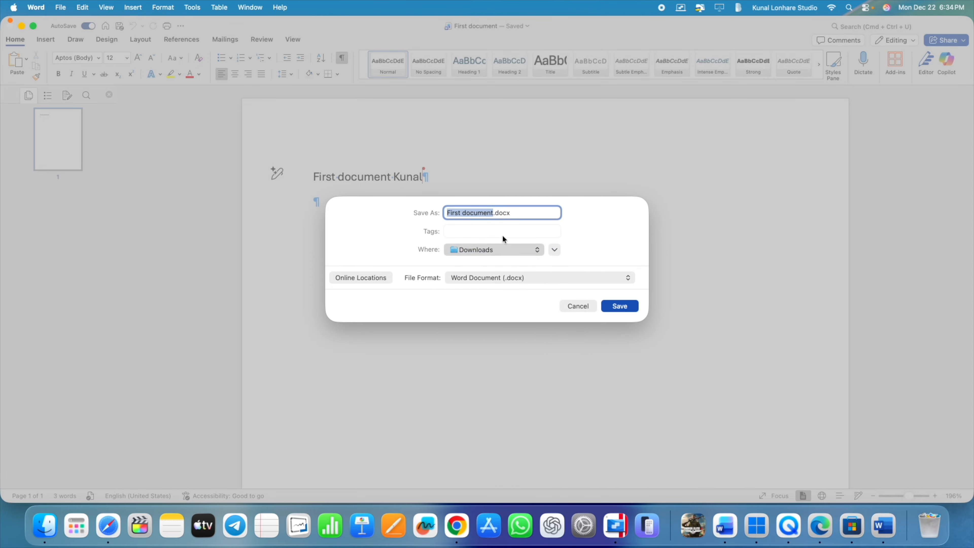
click(487, 280)
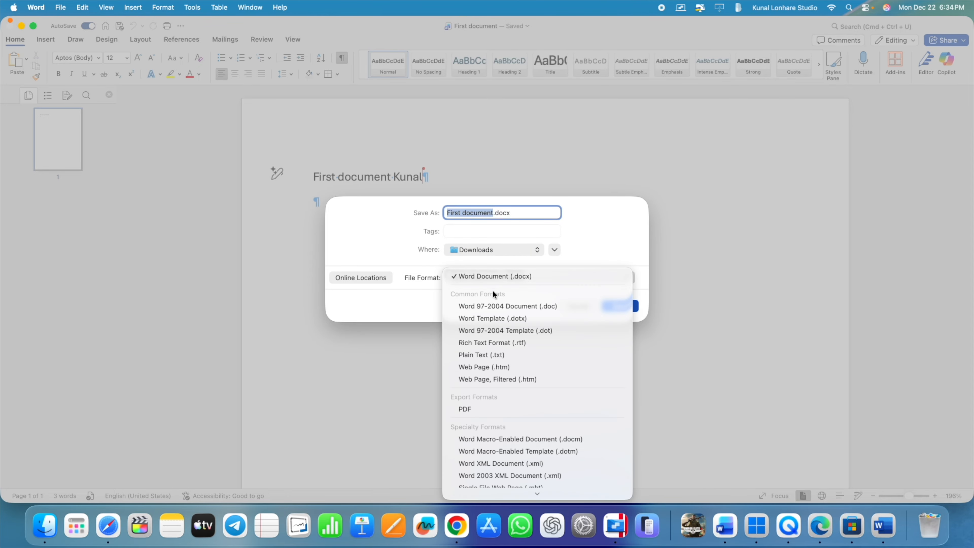
click(472, 411)
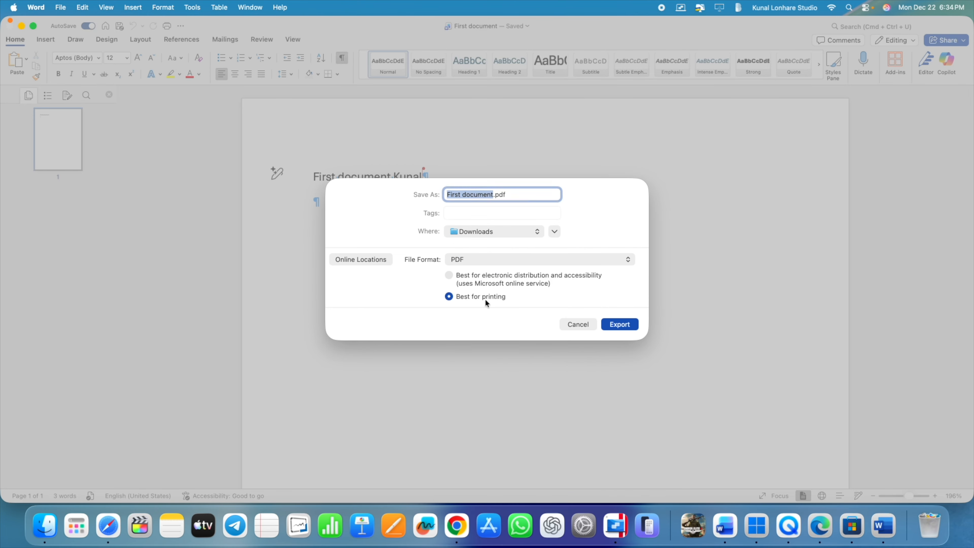
click(620, 324)
- Open First document.pdf from the Downloads folder to check it, close it, and return Word for the web to its home page
click(37, 532)
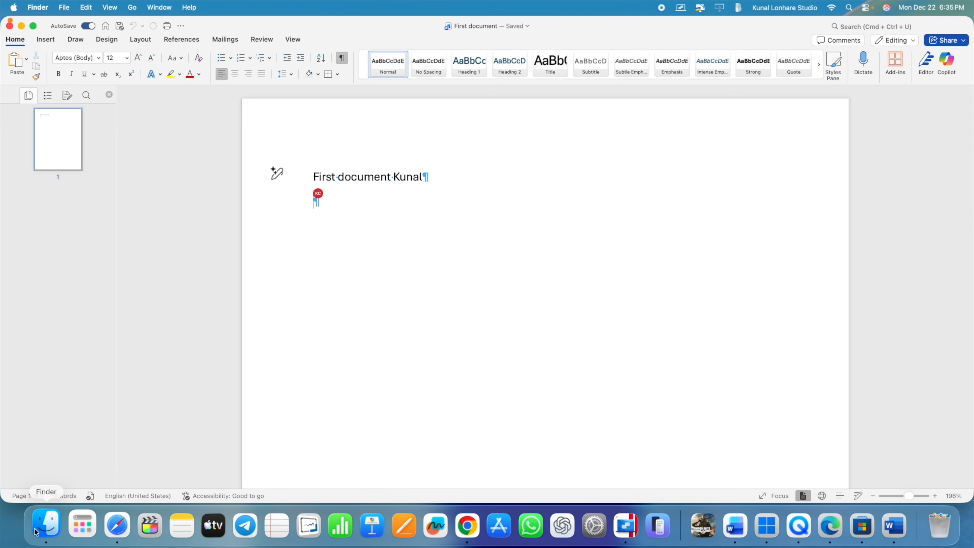
click(424, 227)
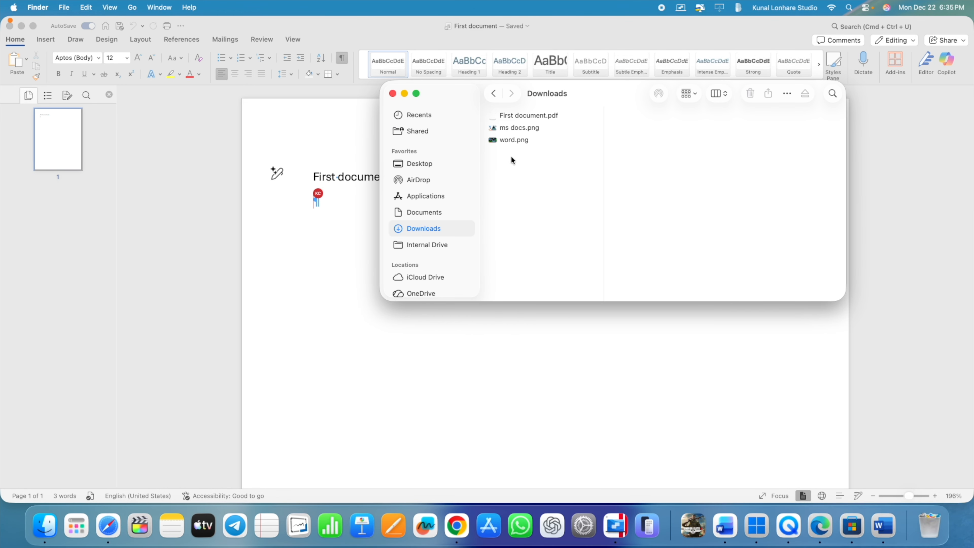
click(544, 115)
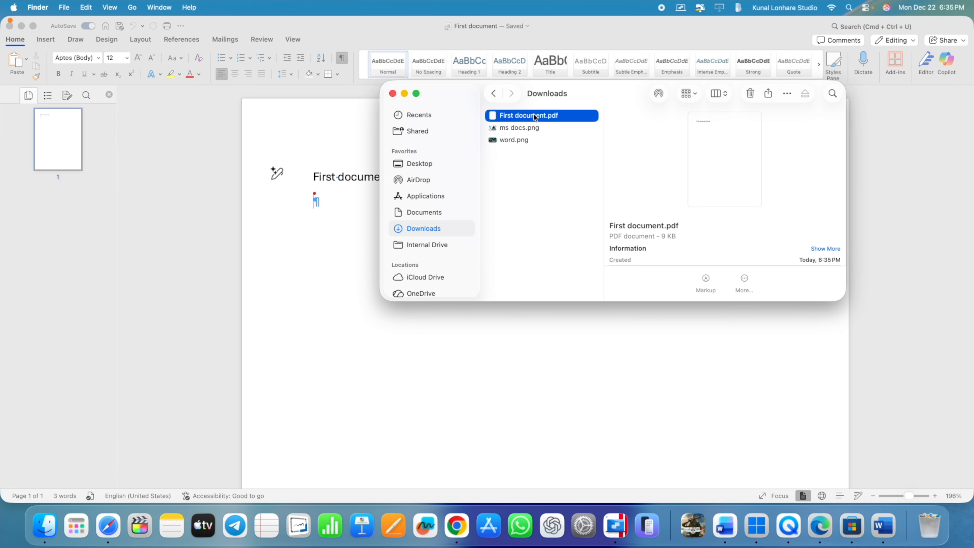
double_click(536, 115)
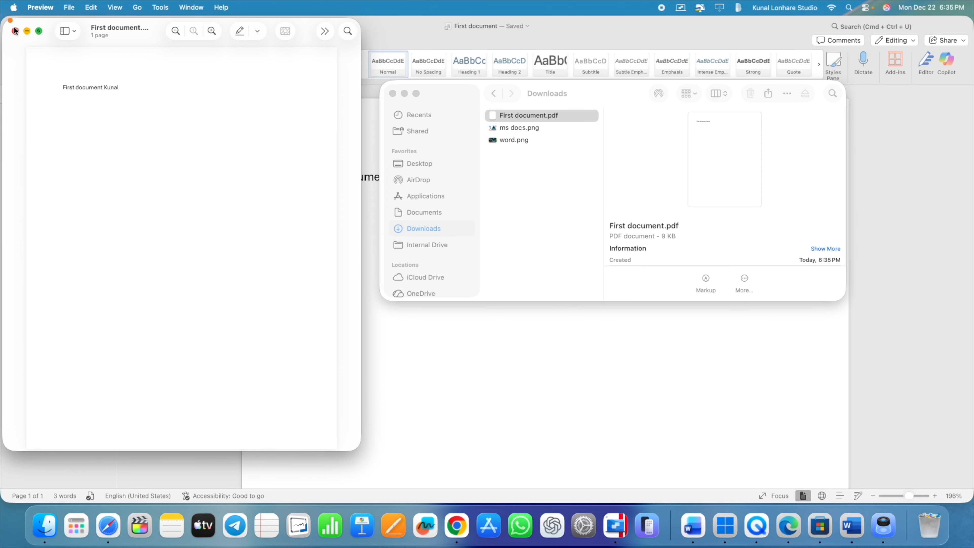
click(15, 31)
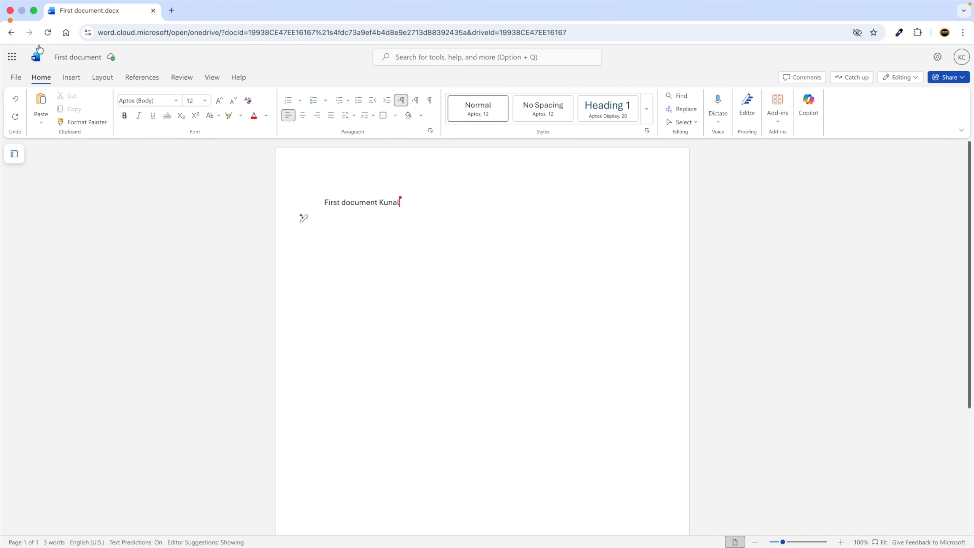
click(35, 56)
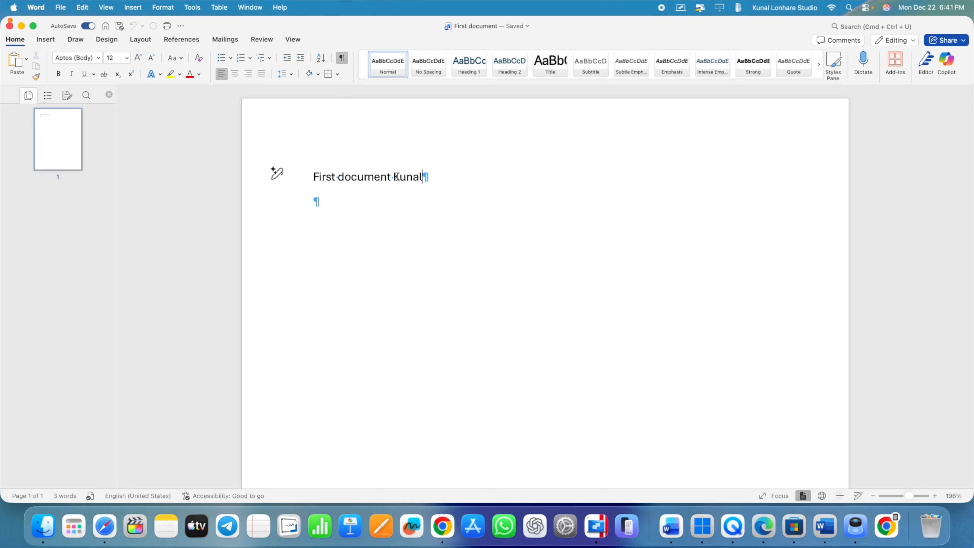
- In Word on the Mac, remove the first line's last character, add blank paragraphs and a tab below it, and undo the spacing
click(429, 185)
key(BackSpace)
mouse_move(436, 154)
mouse_down()
mouse_move(443, 231)
mouse_move(443, 151)
mouse_up()
mouse_move(330, 189)
mouse_down()
mouse_move(300, 206)
mouse_move(330, 183)
mouse_up()
key(Return)
key(Return)
key(Tab)
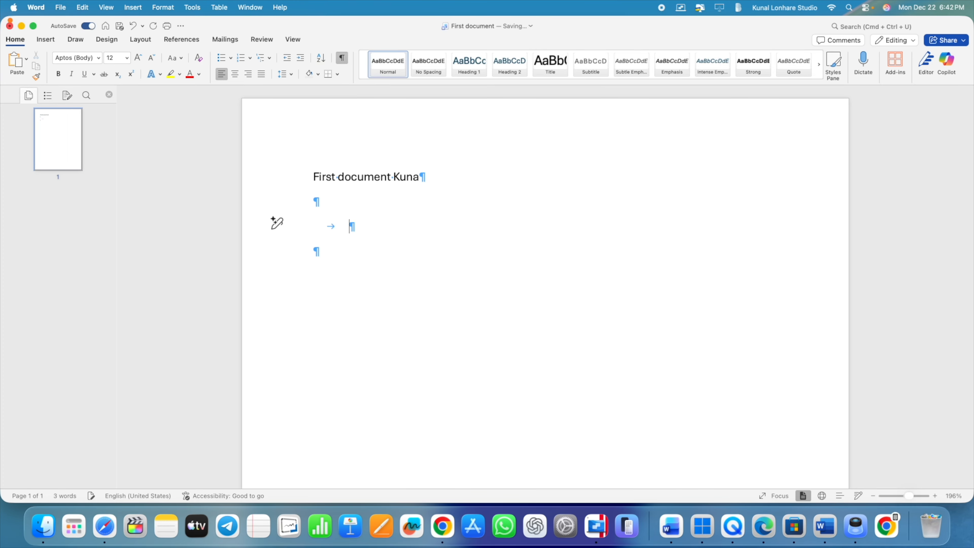
key(super+z)
- Hide the formatting marks and replace the whole line of text with "My first line"
click(343, 61)
click(450, 179)
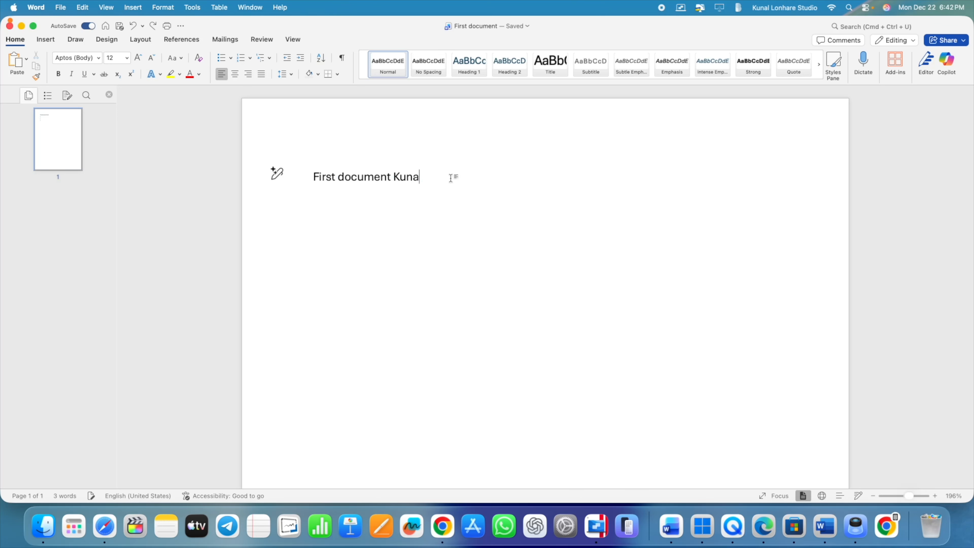
triple_click(422, 178)
click(421, 178)
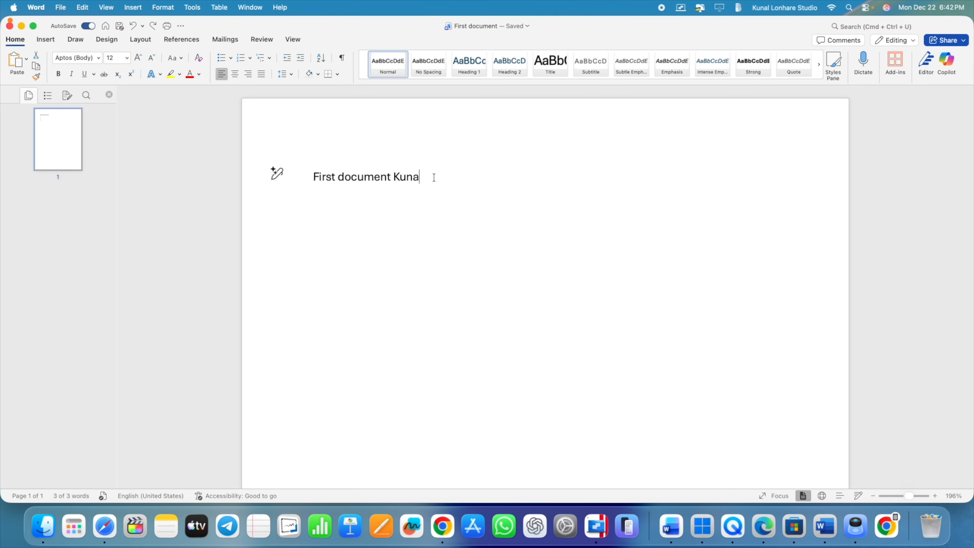
triple_click(419, 177)
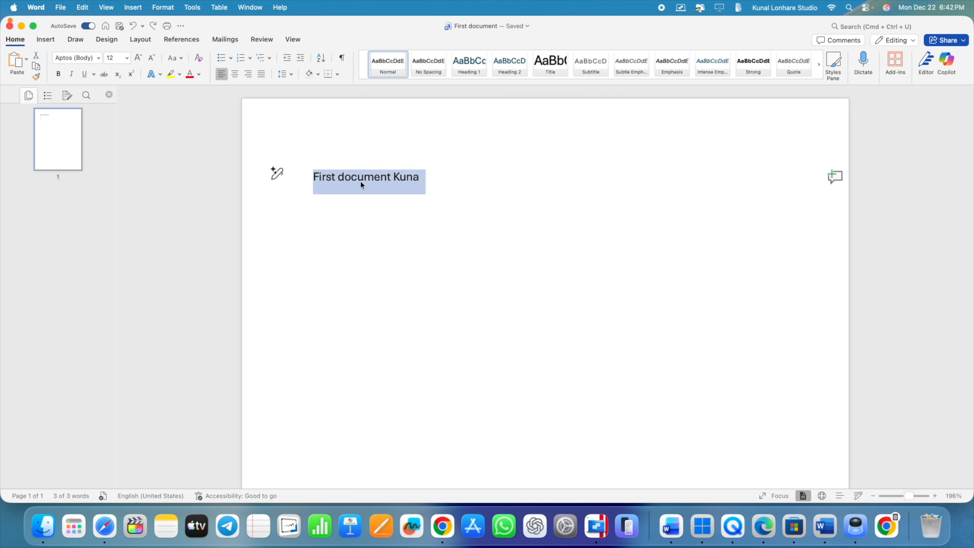
key(BackSpace)
text(My first line)
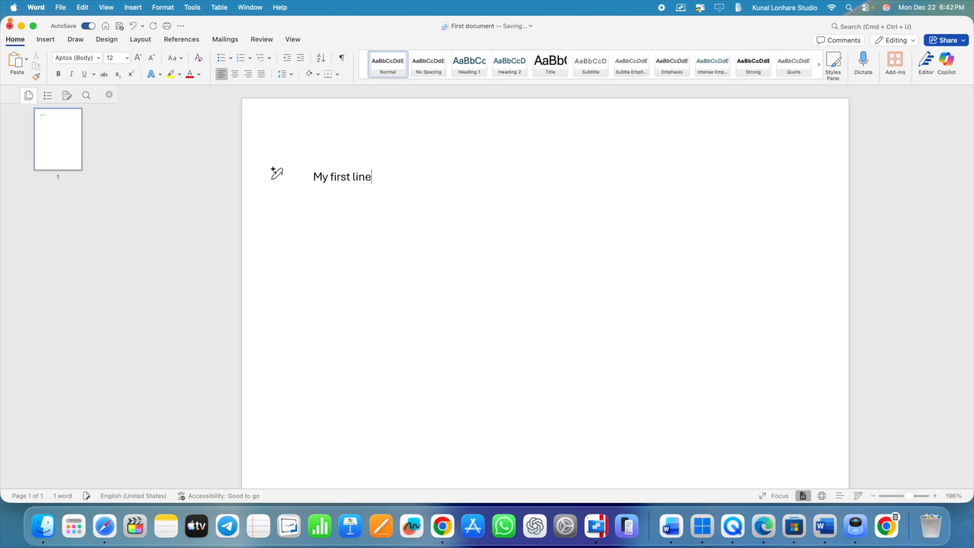
- Delete the word "first" from the line one character at a time
double_click(342, 177)
click(373, 177)
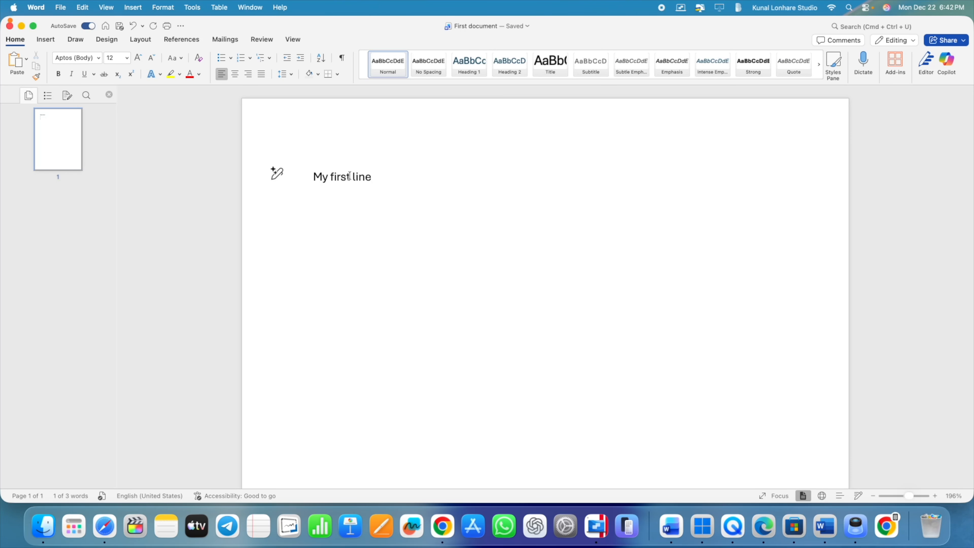
scroll(350, 176, up, 3)
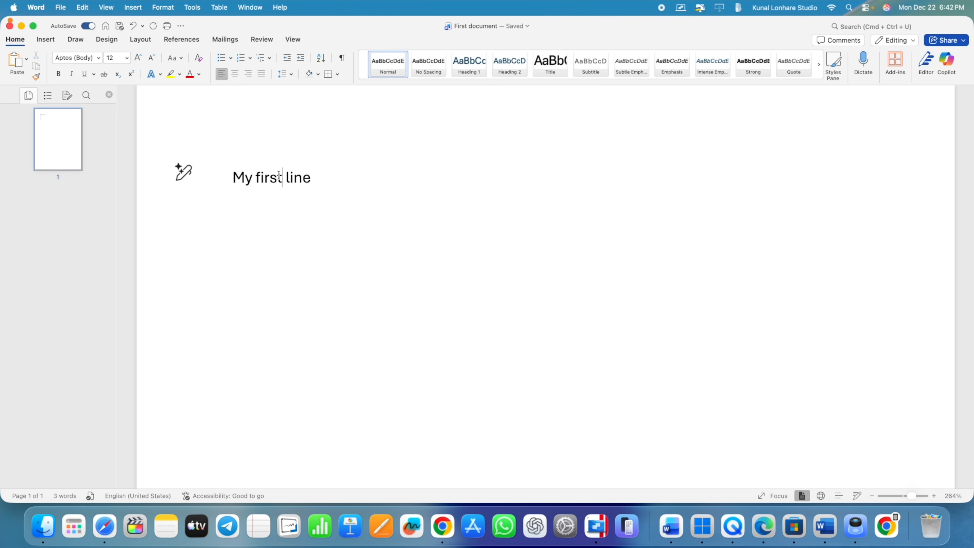
key(BackSpace)
key(BackSpace)
key(BackSpace)
key(BackSpace)
key(BackSpace)
key(BackSpace)
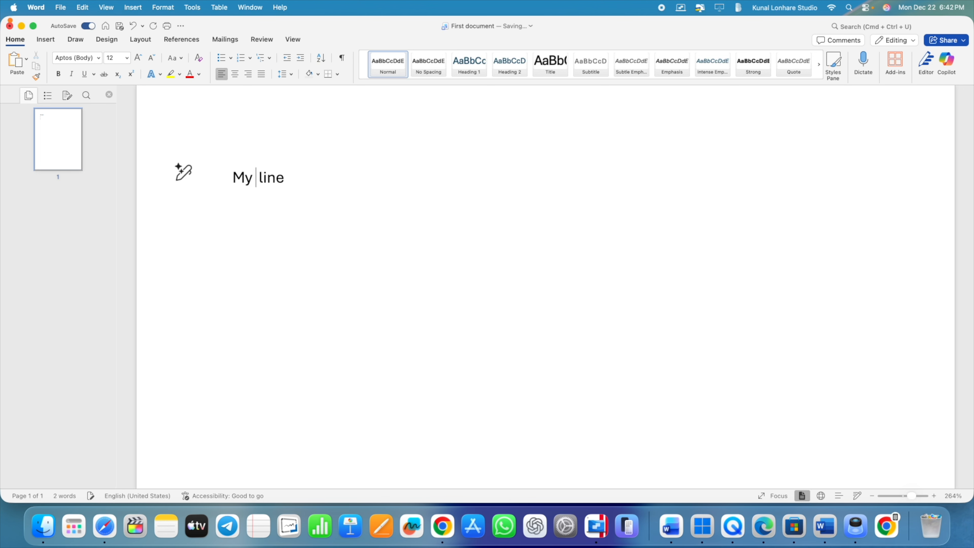
- Undo the character-by-character deletions to restore the word "first"
key(super+z)
key(super+z)
key(super+z)
key(super+z)
key(super+z)
key(super+z)
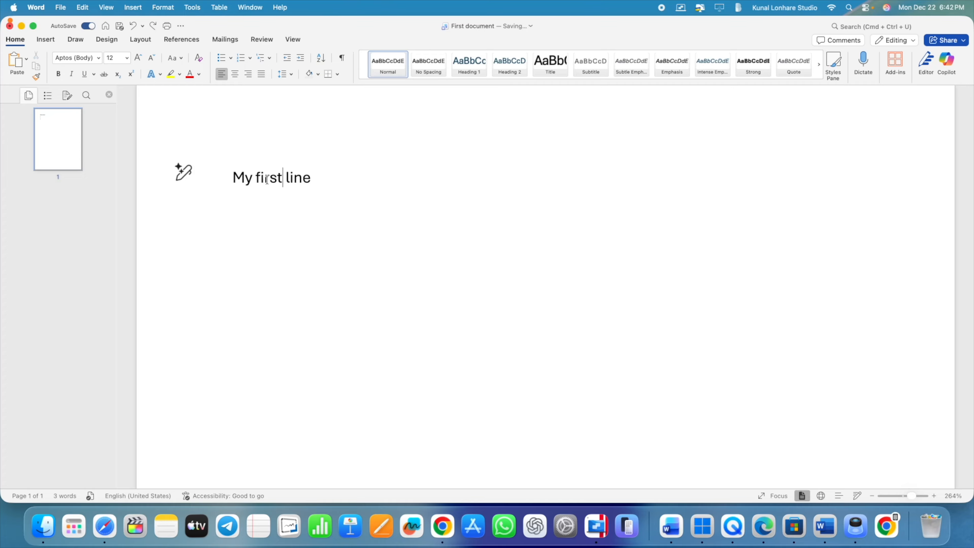
- Delete the whole word "first" at once and undo the deletion
double_click(270, 178)
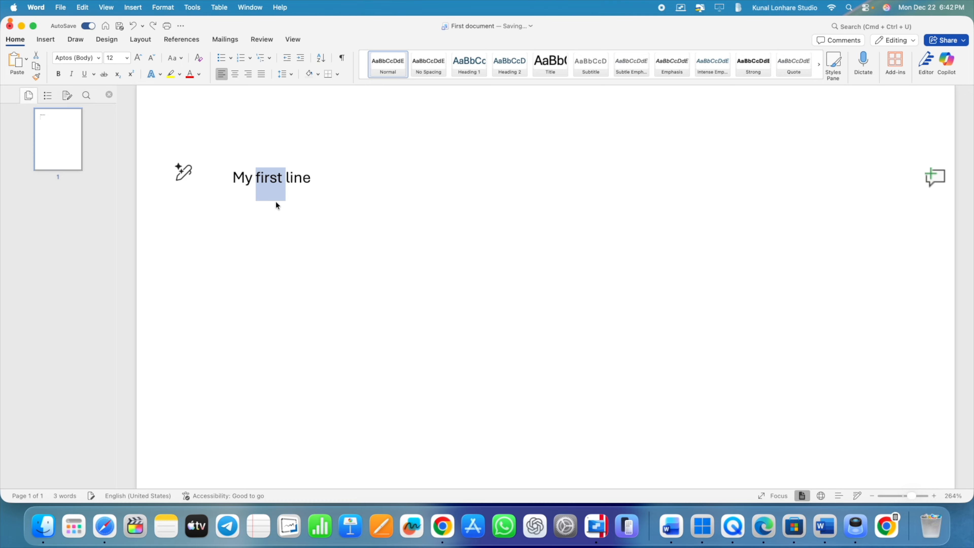
key(BackSpace)
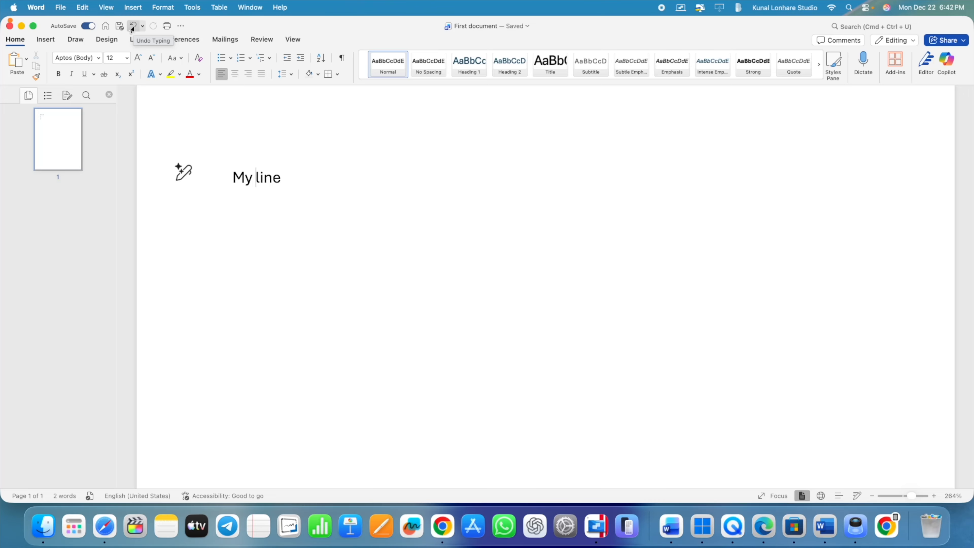
click(132, 27)
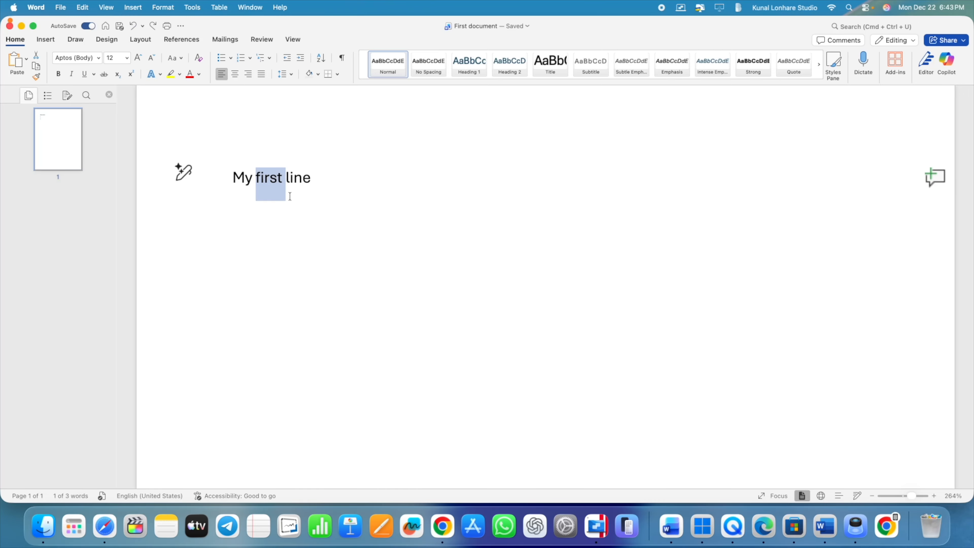
click(322, 184)
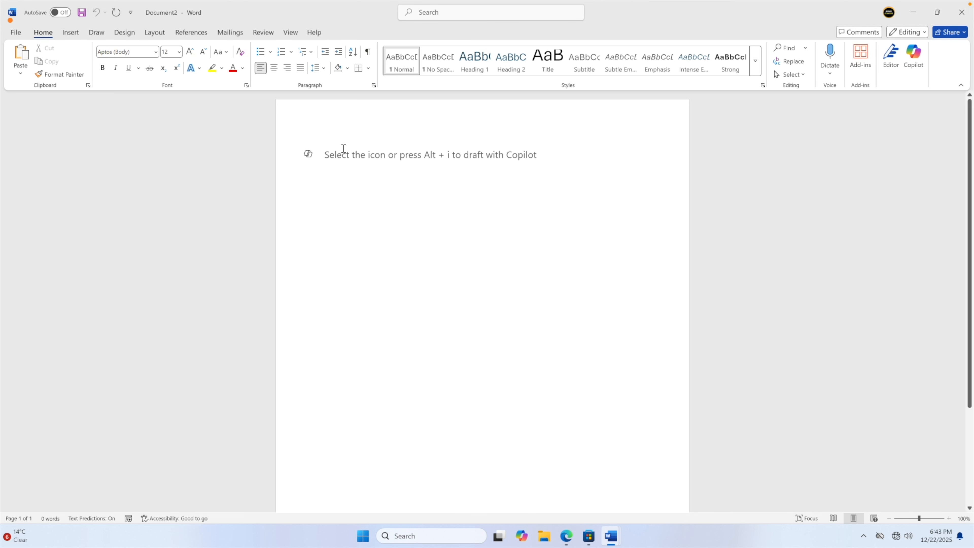
- Switch to Word on Windows and enter "My" in the blank document
text(My)
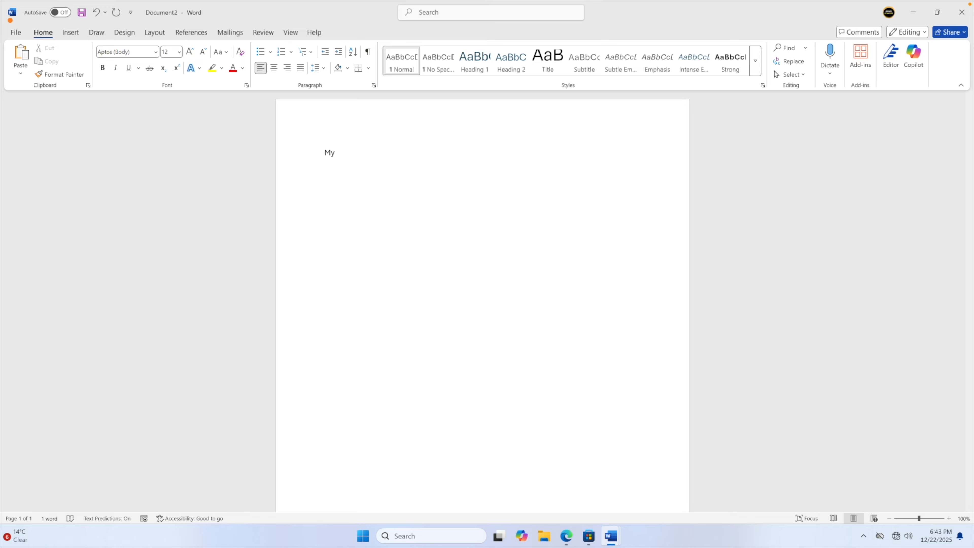
double_click(327, 153)
click(324, 151)
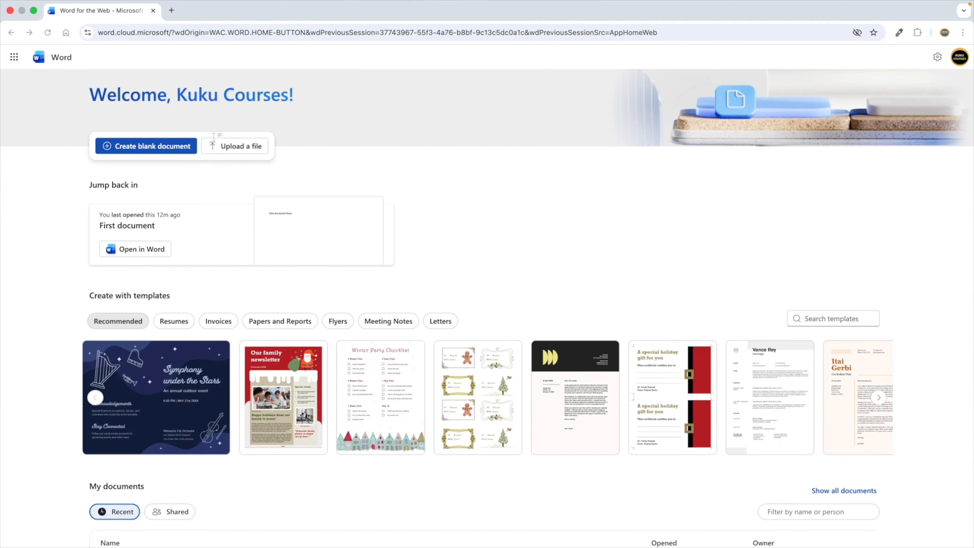
- In Word for the web, create a blank document and enter "My first line"
click(146, 147)
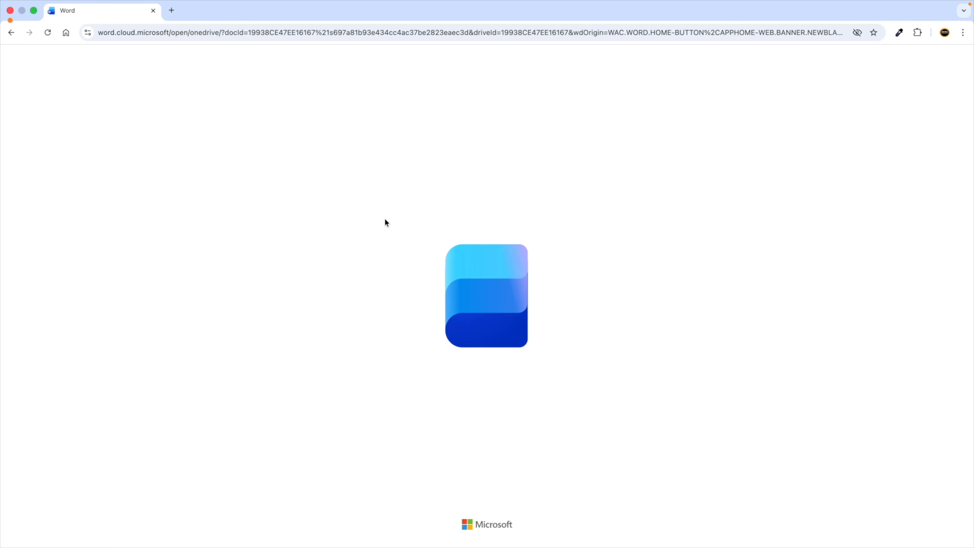
text(My)
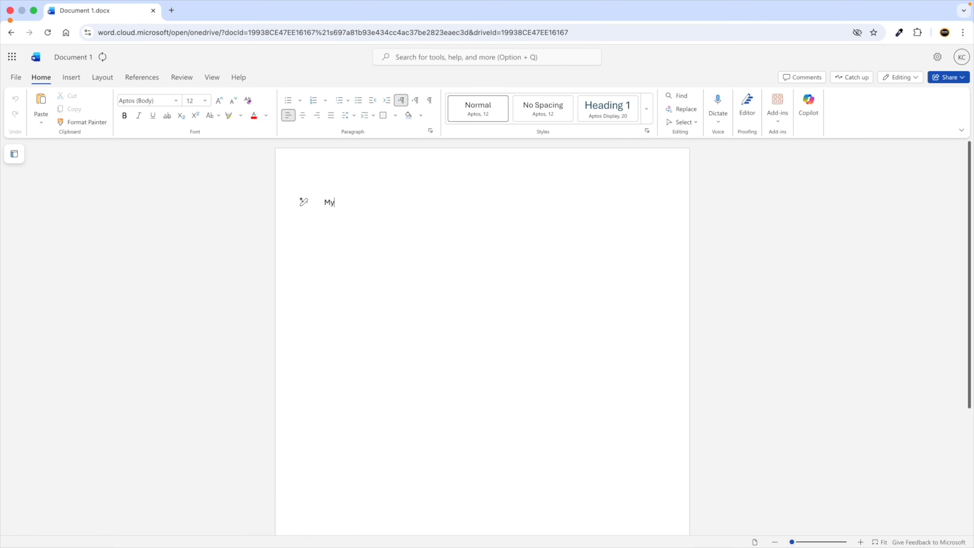
text( first line)
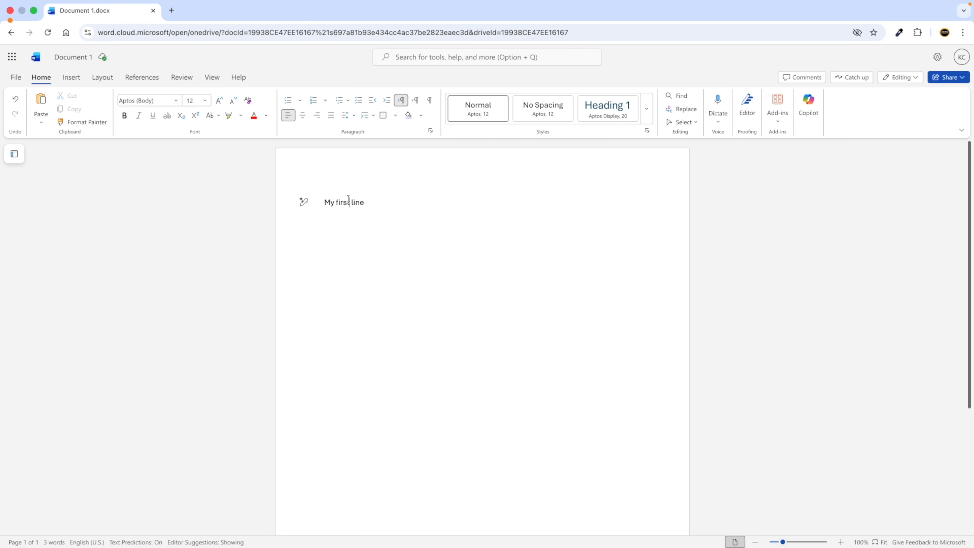
- Delete the word "first" from the web document's line and undo the deletion
scroll(350, 207, up, 5)
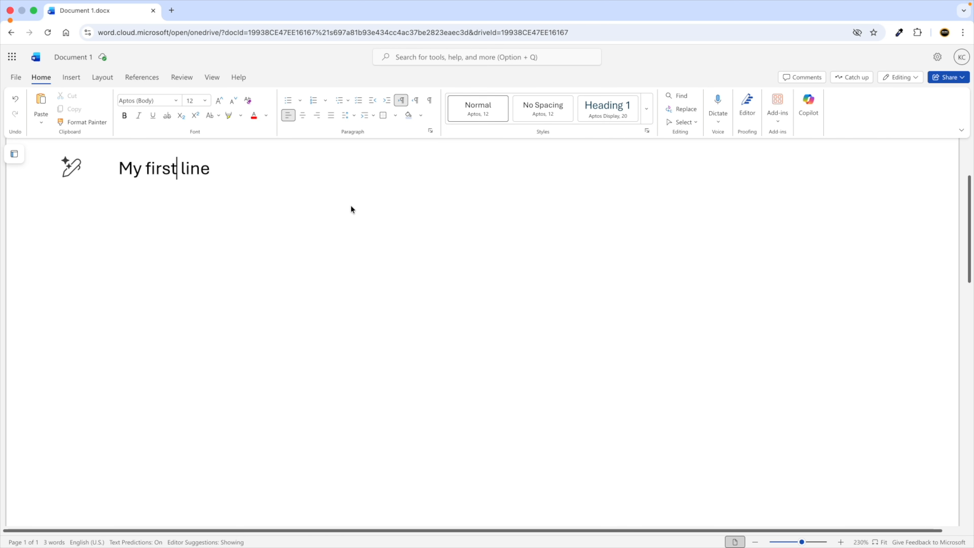
scroll(351, 209, down, 3)
double_click(232, 171)
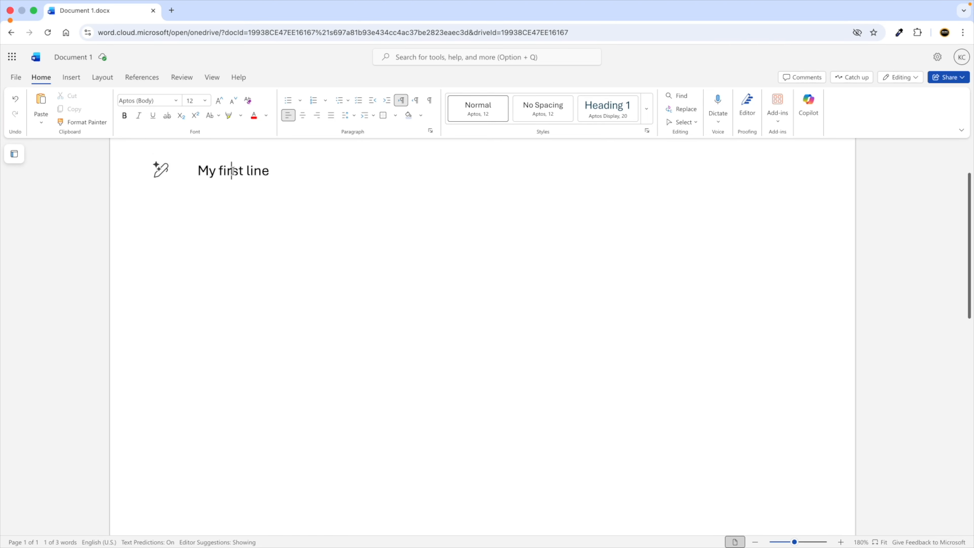
key(BackSpace)
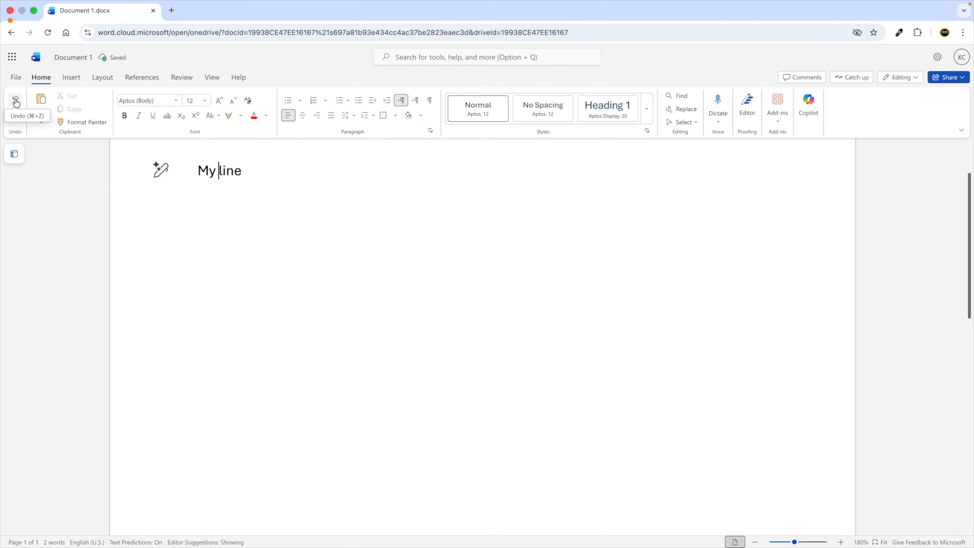
click(15, 100)
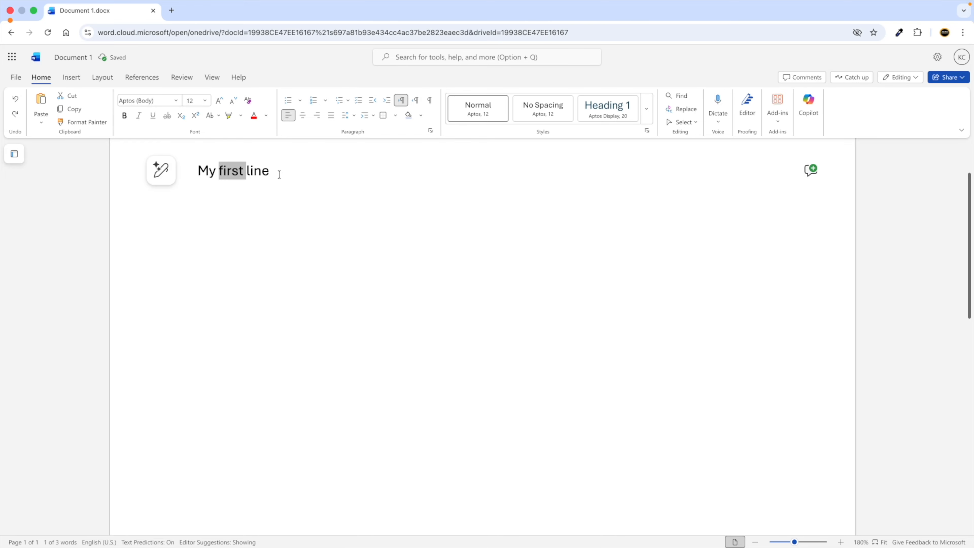
- In the First document on Mac, add "My first line" beneath the notes on Enter, Shift + Enter and Tabs
click(278, 173)
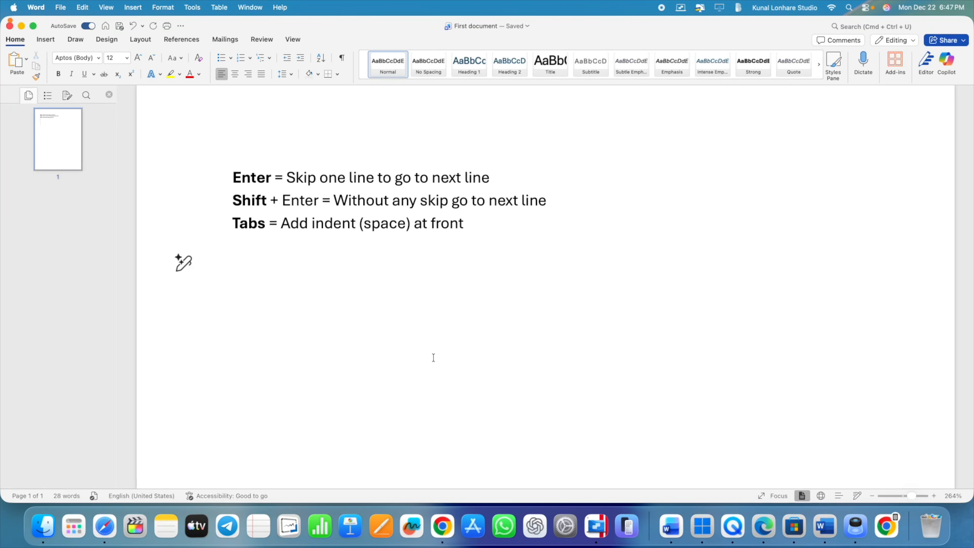
double_click(244, 174)
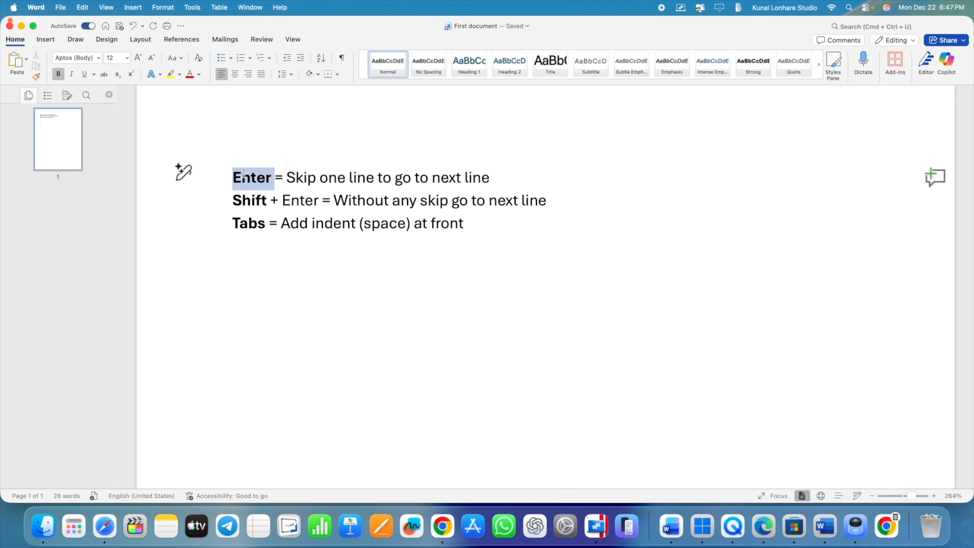
double_click(248, 196)
click(249, 222)
double_click(249, 221)
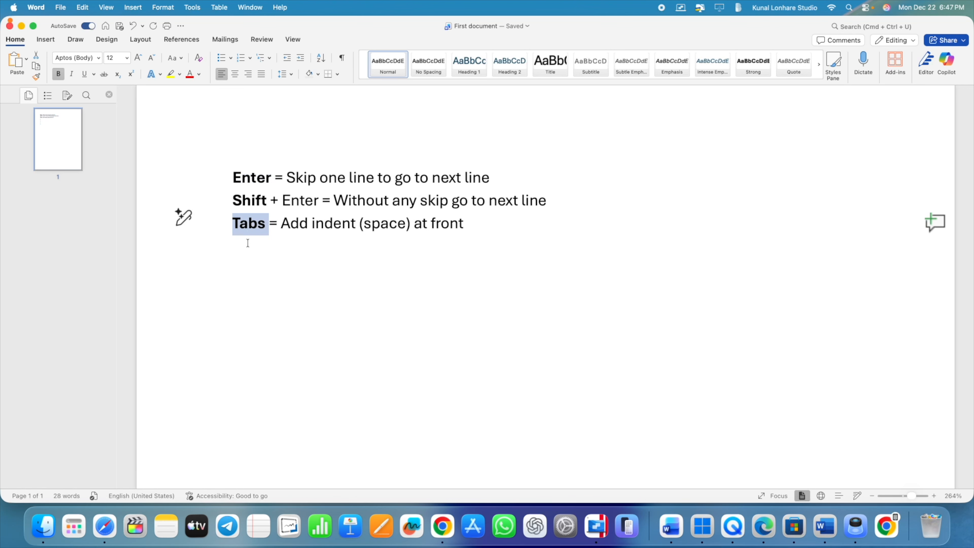
click(245, 260)
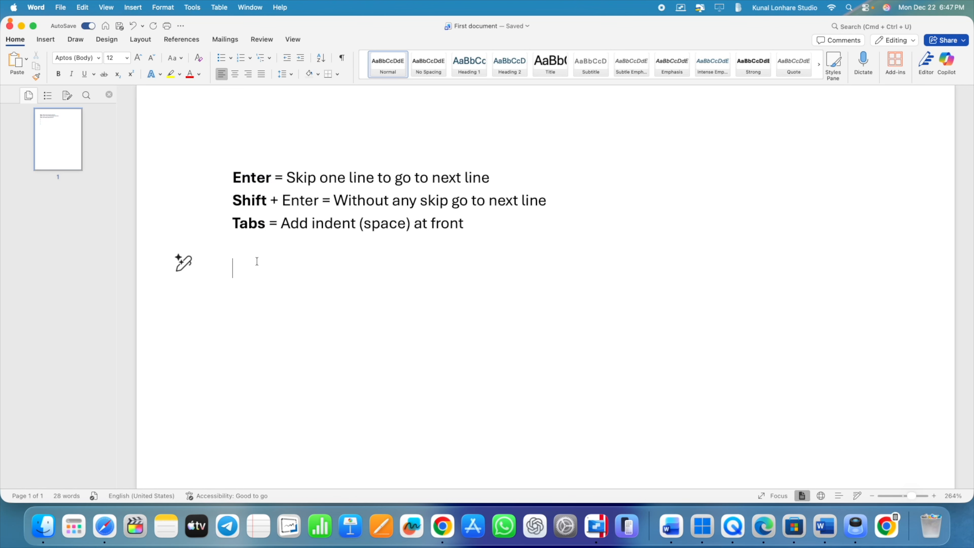
key(Caps_Lock)
text(My fir)
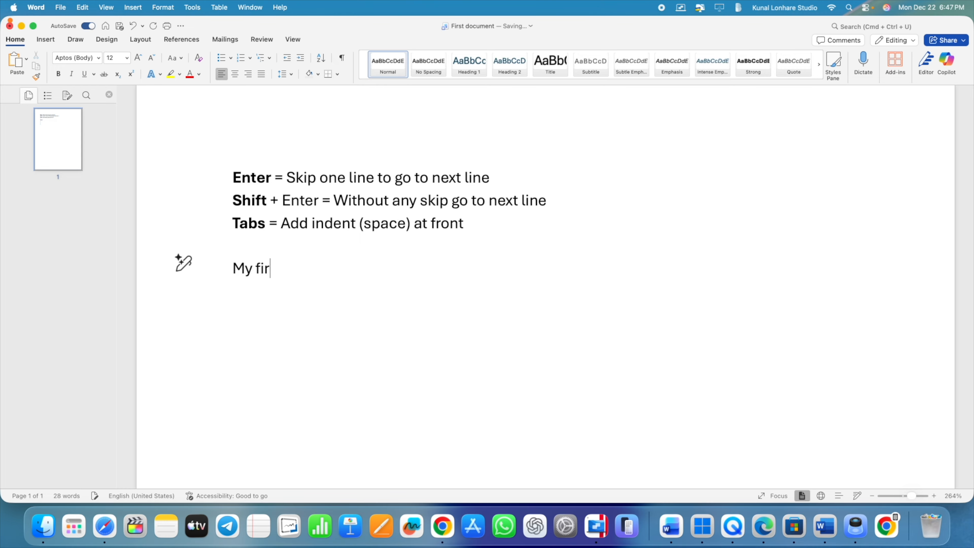
text(st line)
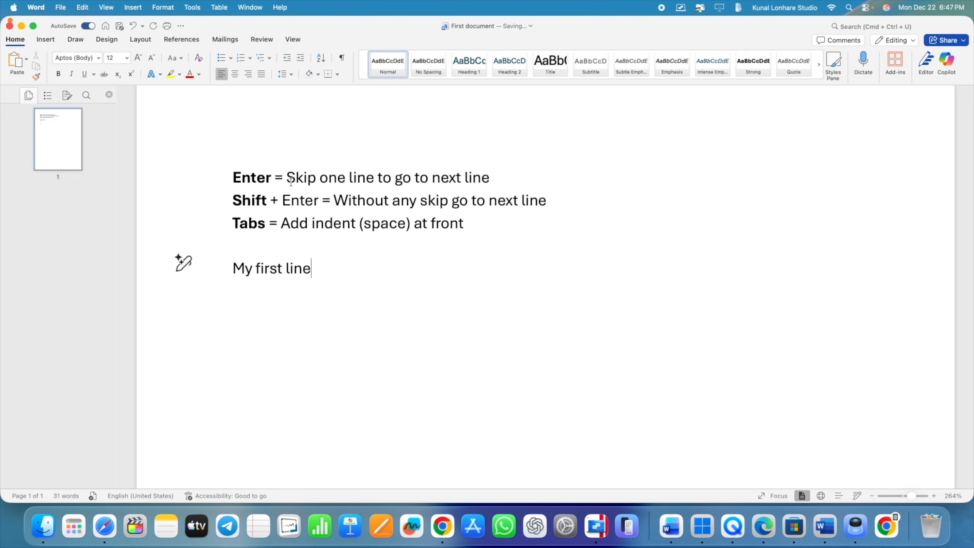
drag(290, 177, 494, 179)
click(341, 273)
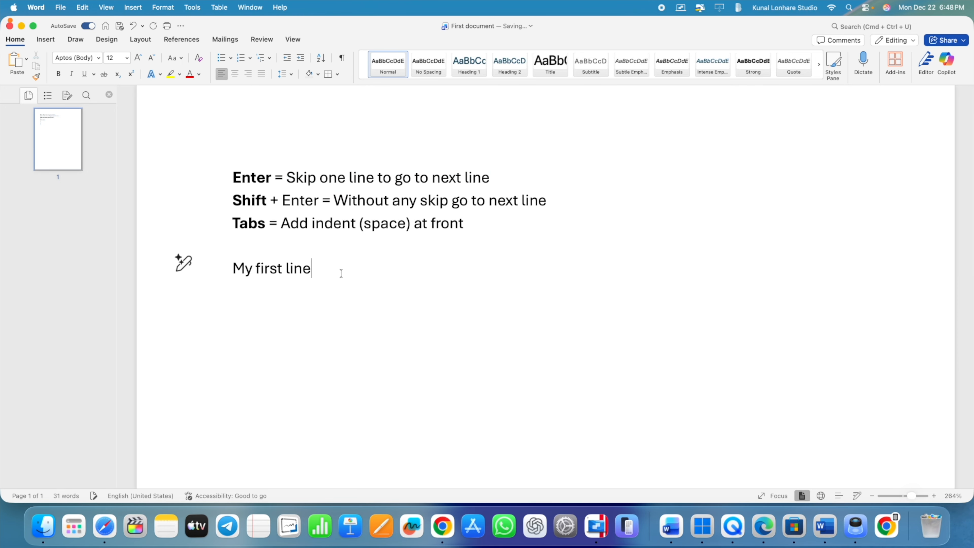
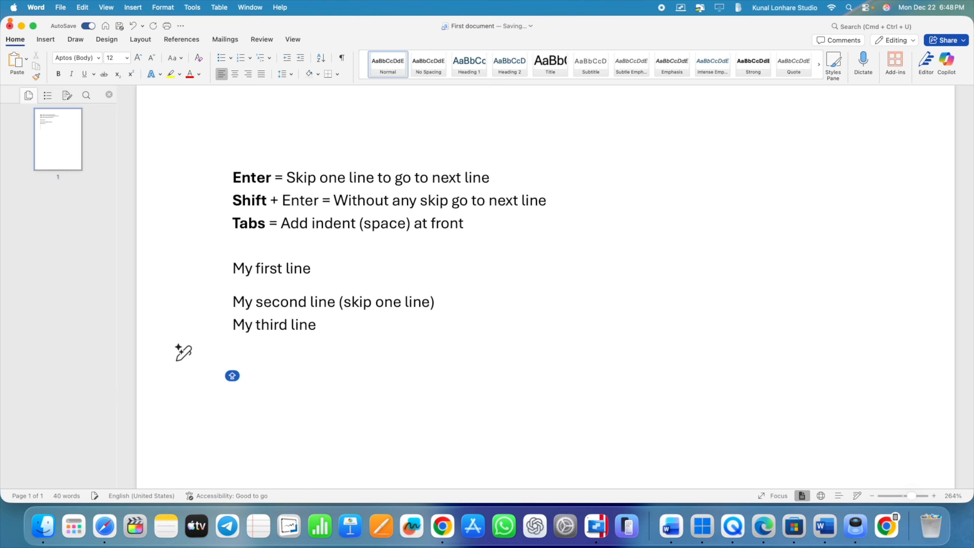
- Add the paragraph "My forth line" below the third line, with "My fifth line" directly beneath it without paragraph spacing
text(M)
text(y forth)
text( lun)
key(BackSpace)
key(BackSpace)
text(ine)
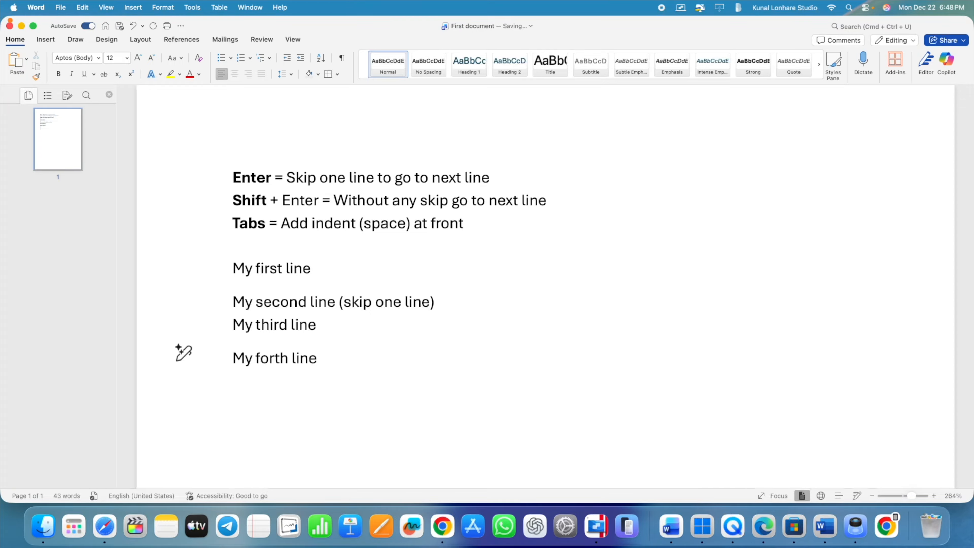
key(Return)
text(My fi)
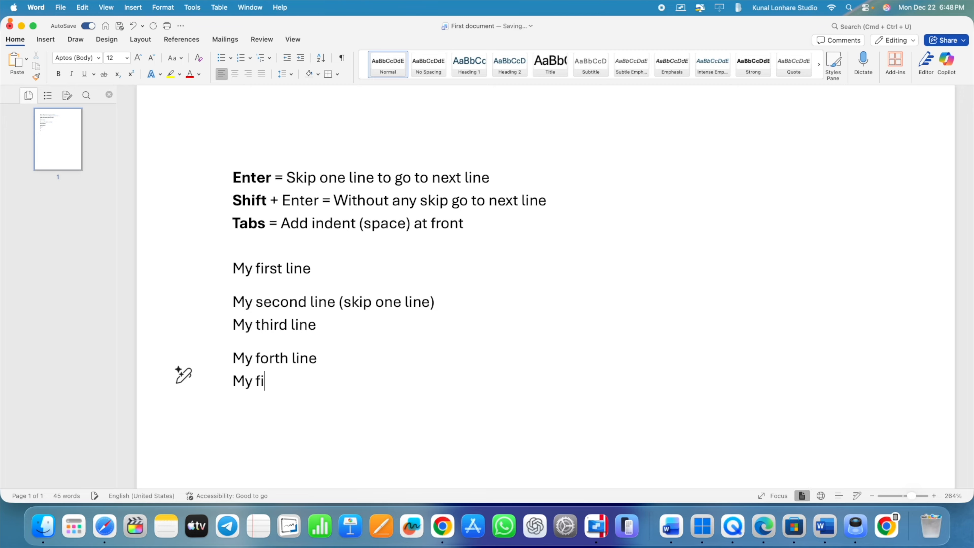
text(fth line)
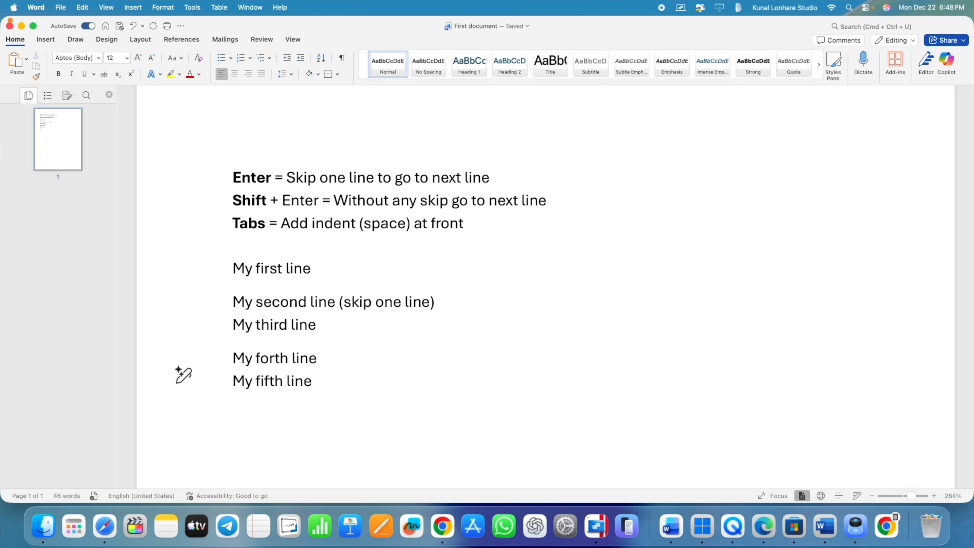
- Make the word "Enter" bold in the "Shift + Enter" note
double_click(250, 175)
double_click(283, 200)
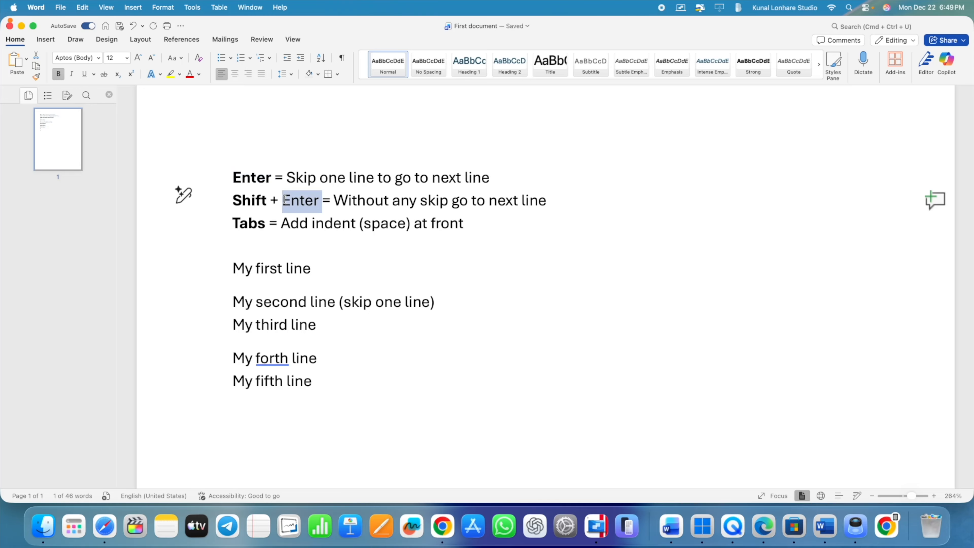
click(58, 73)
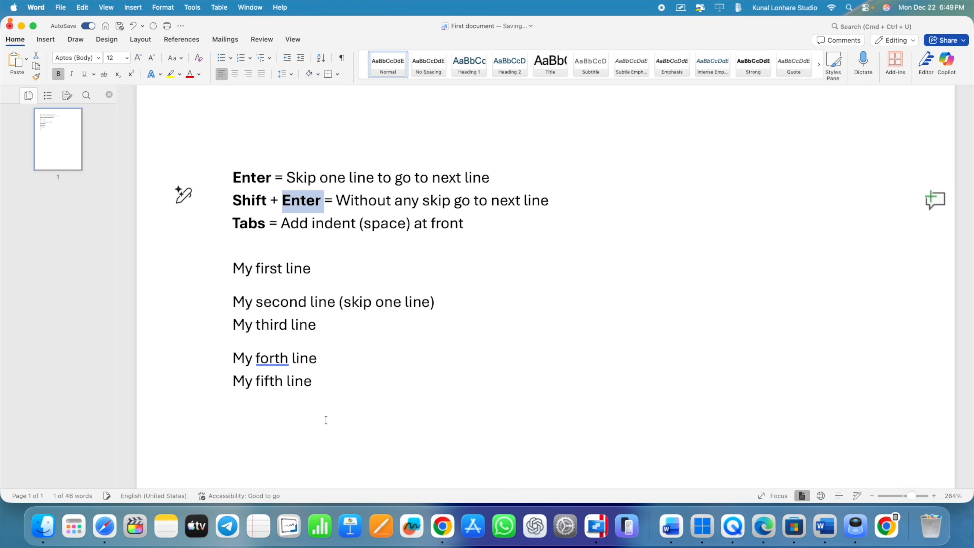
- Add "My six line" after an empty paragraph below the fifth line and indent it by one tab
click(328, 400)
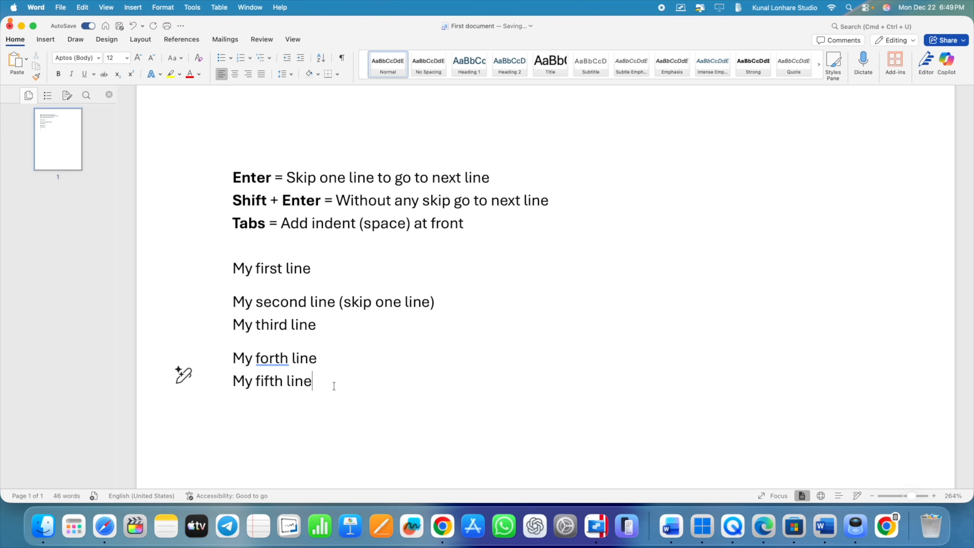
key(Return)
key(Return)
text(My )
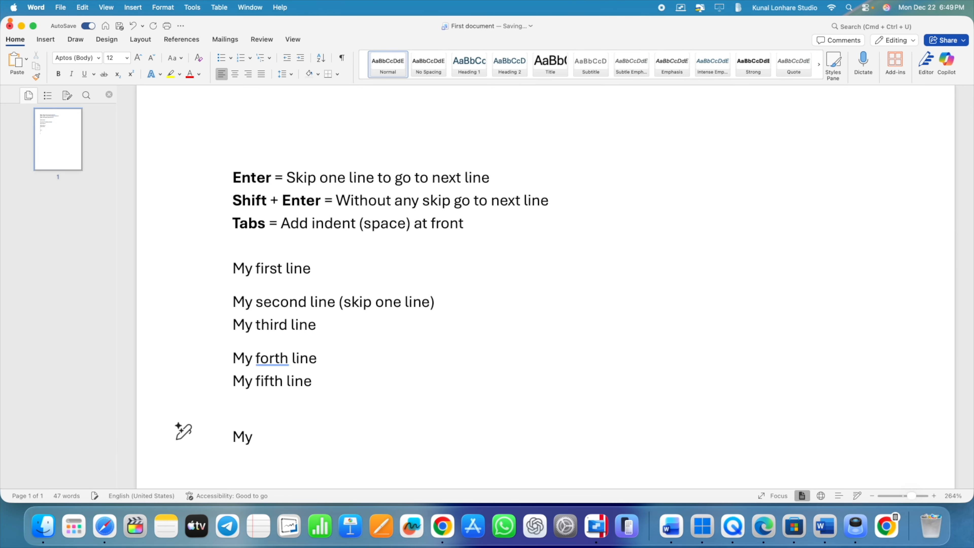
text(six line)
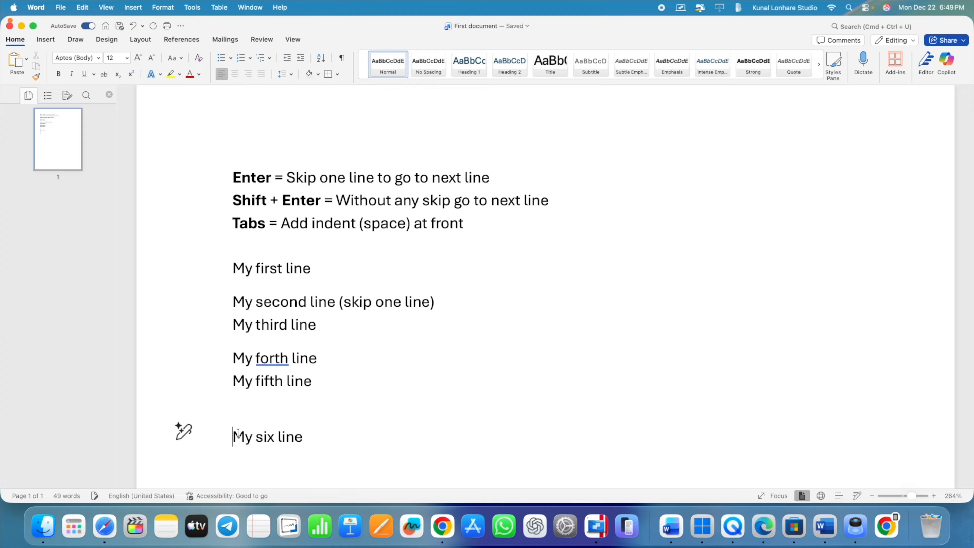
key(Tab)
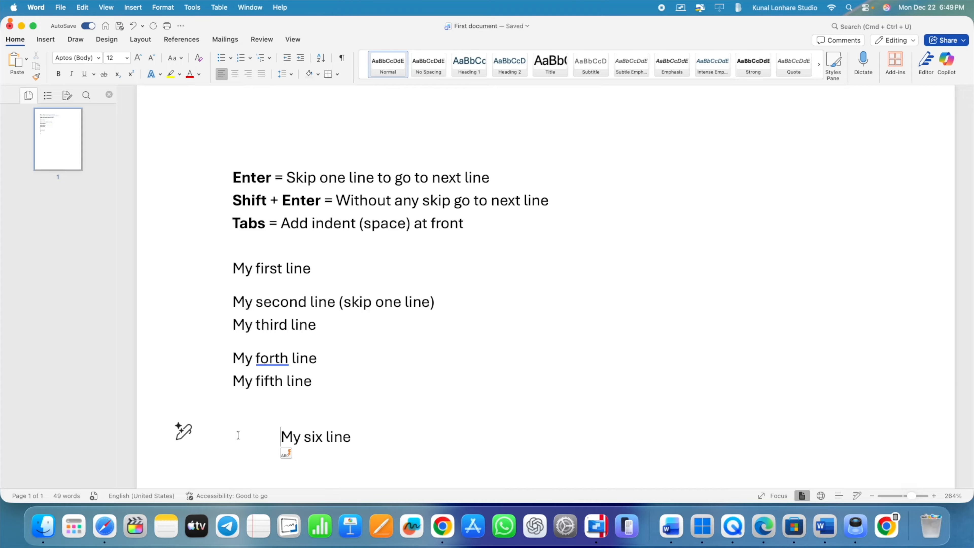
mouse_move(278, 429)
mouse_down()
mouse_move(232, 430)
mouse_move(267, 450)
mouse_move(278, 432)
mouse_up()
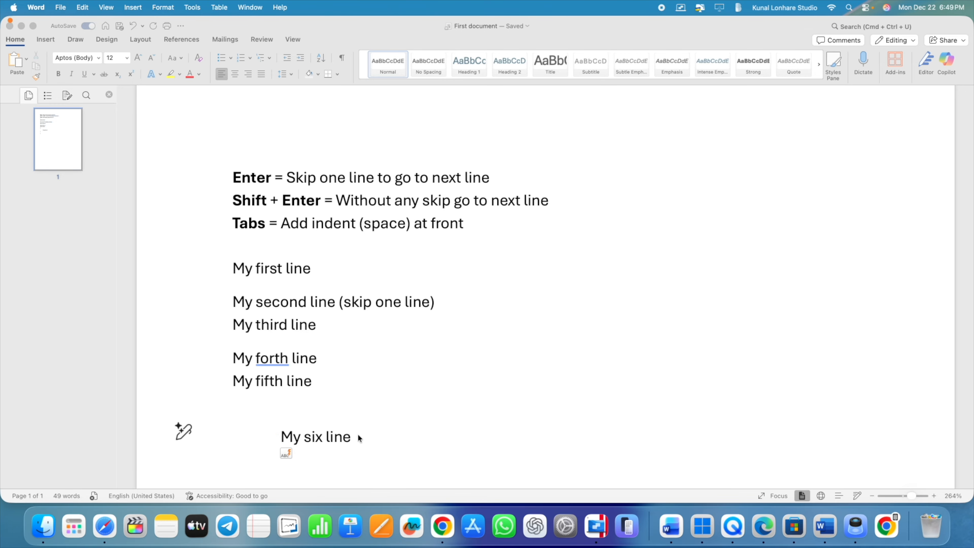
- Append "wejwew" to the sixth line and add the indented filler paragraphs "asdsadk" and "sadasd" below it, ending with a new paragraph
key(Escape)
text(wejwew)
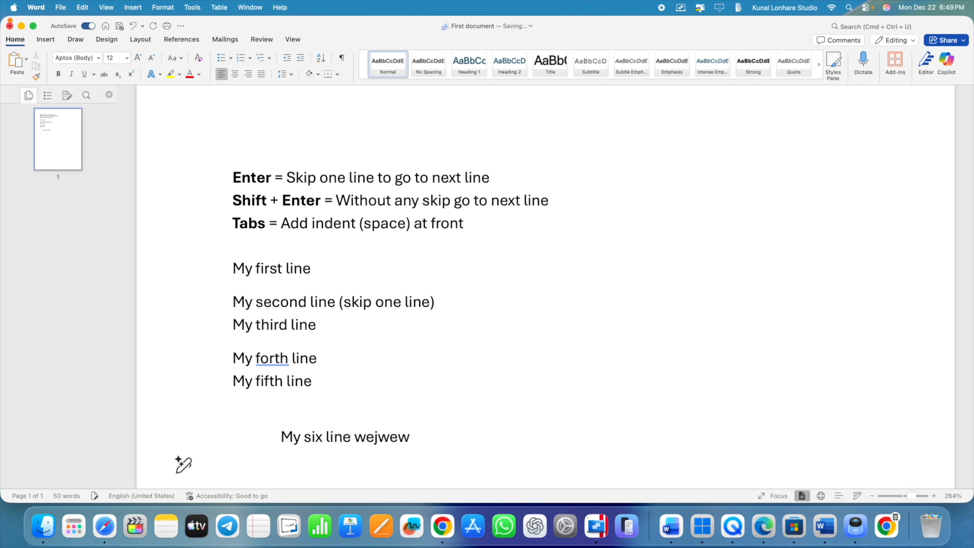
key(Return)
text(asdsadk)
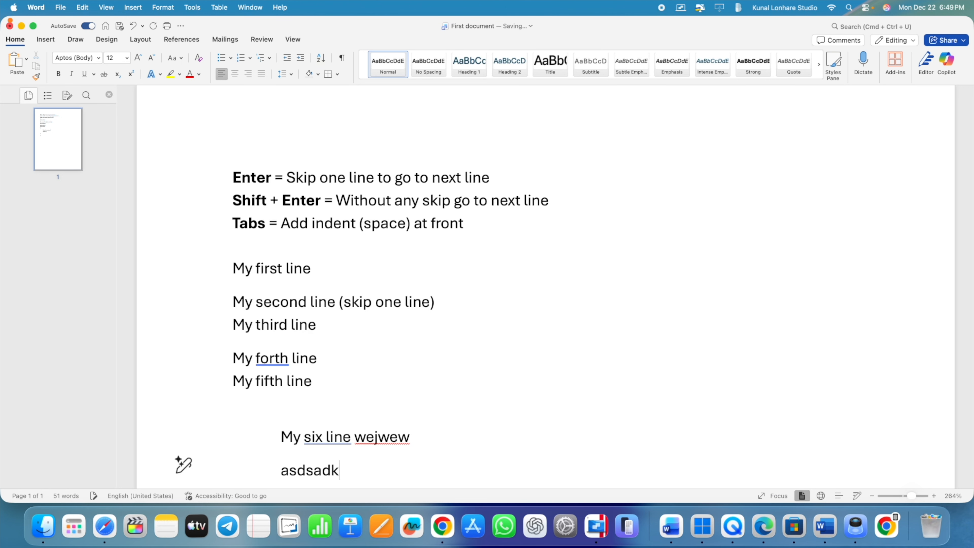
key(Return)
text(sadasd)
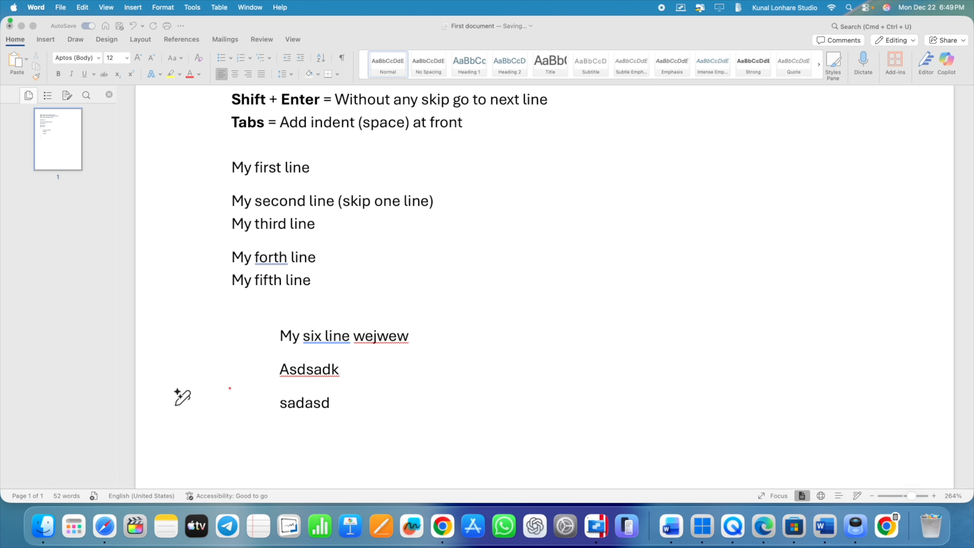
key(Return)
key(BackSpace)
key(BackSpace)
key(BackSpace)
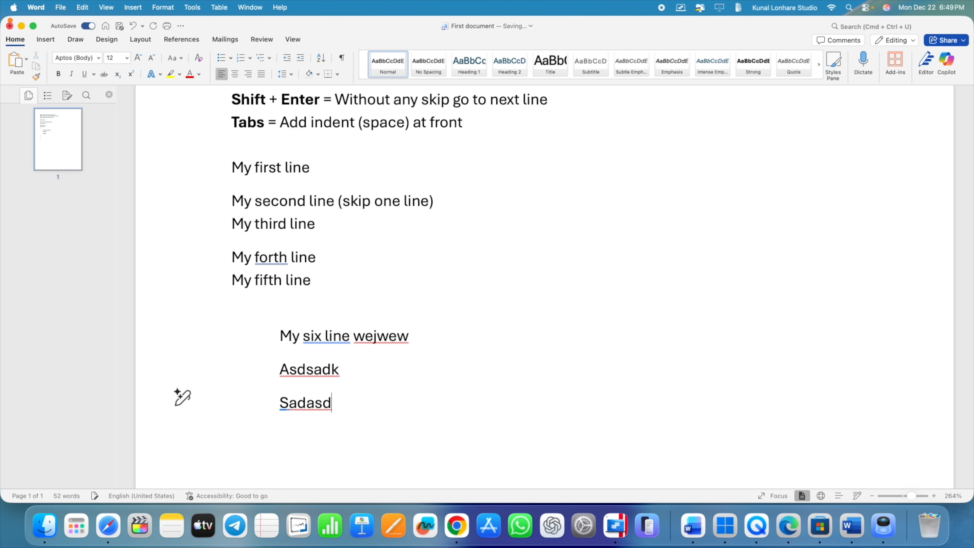
key(Return)
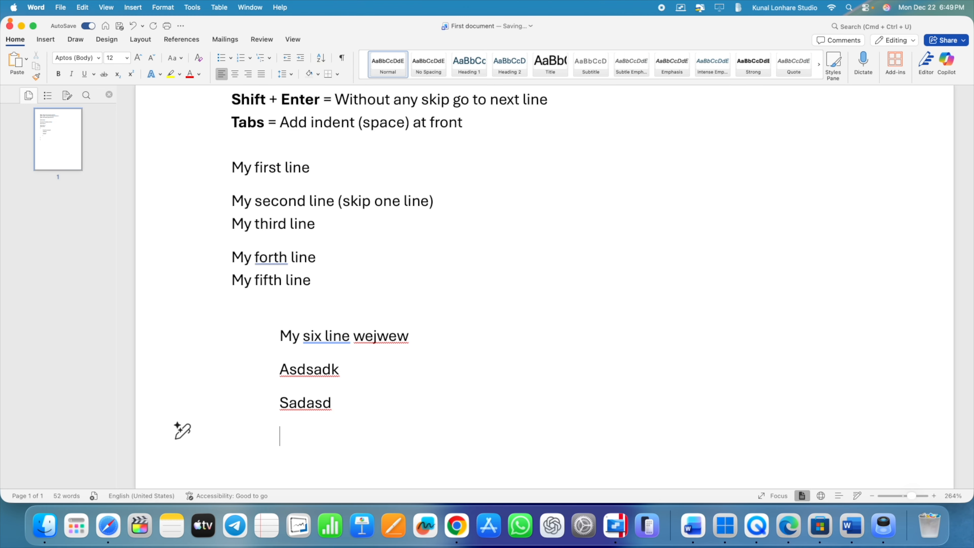
- Delete the three indented lines from "My six line" through the last filler paragraph
scroll(334, 414, down, 1)
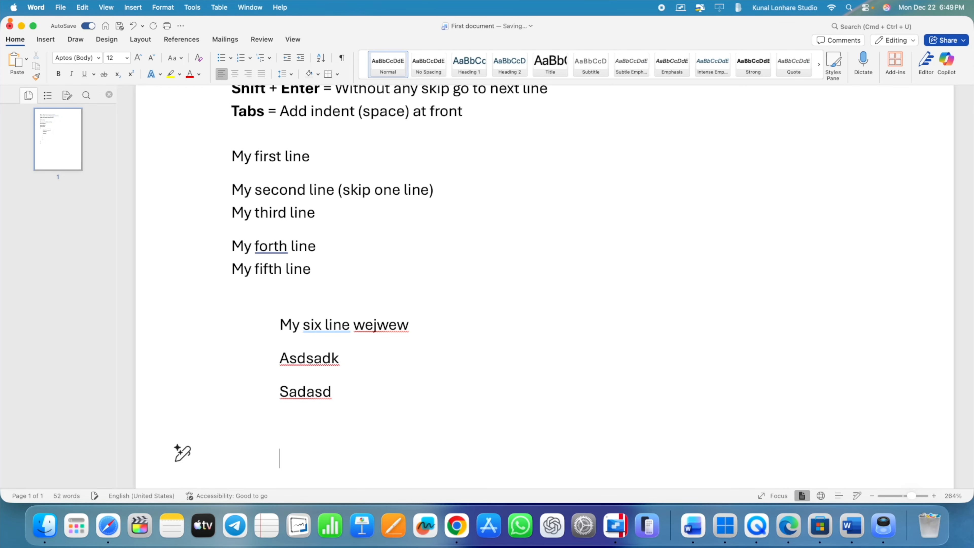
scroll(334, 414, down, 3)
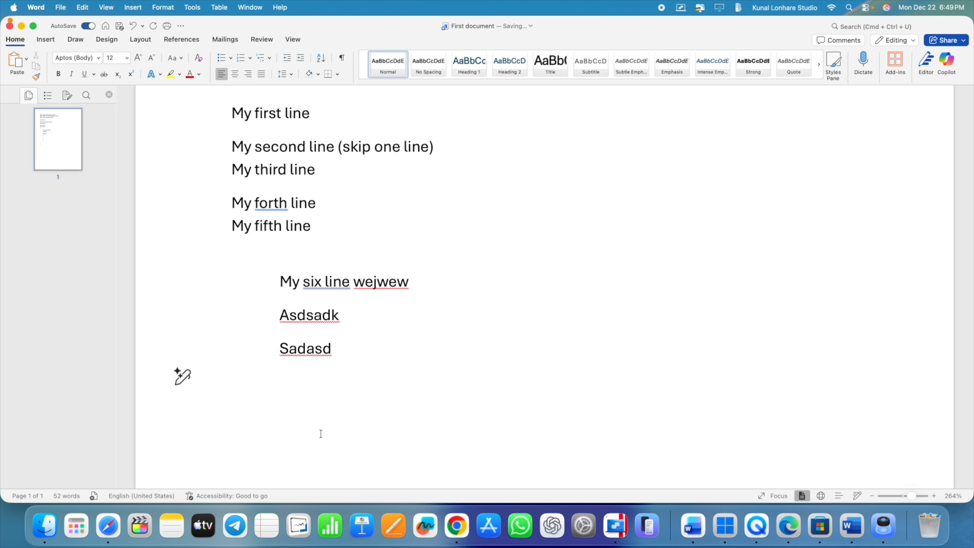
drag(333, 354, 195, 259)
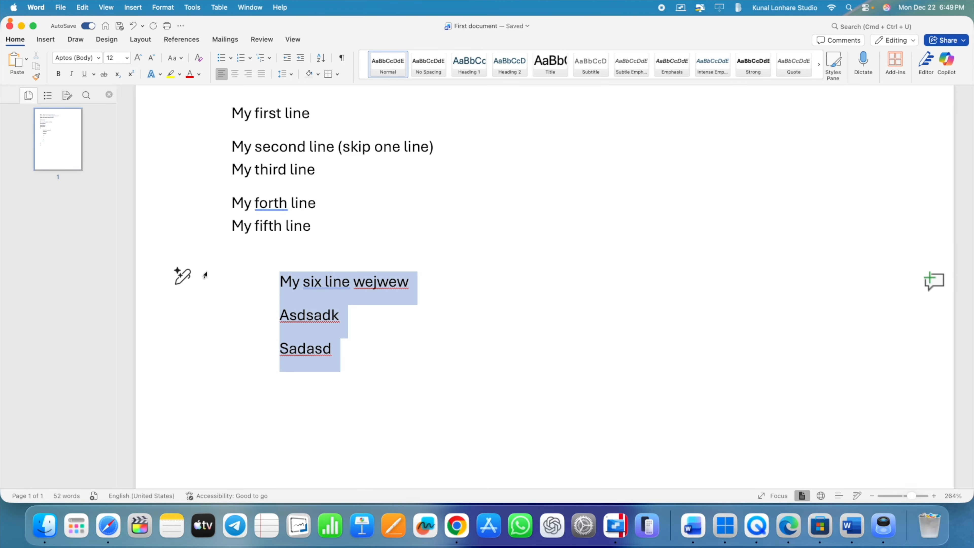
key(BackSpace)
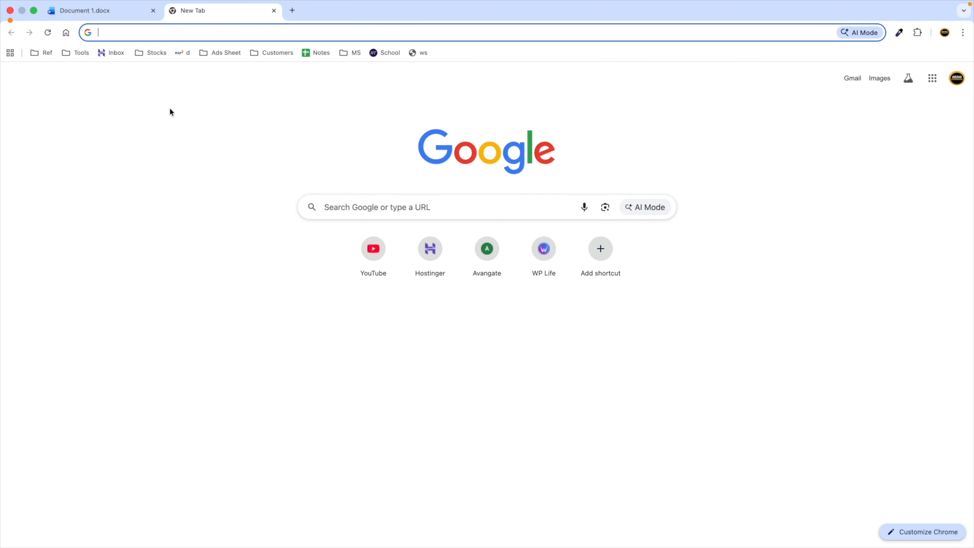
- Switch to Chrome, go to google.com in a new browser tab and open Google's AI Mode
text(googl)
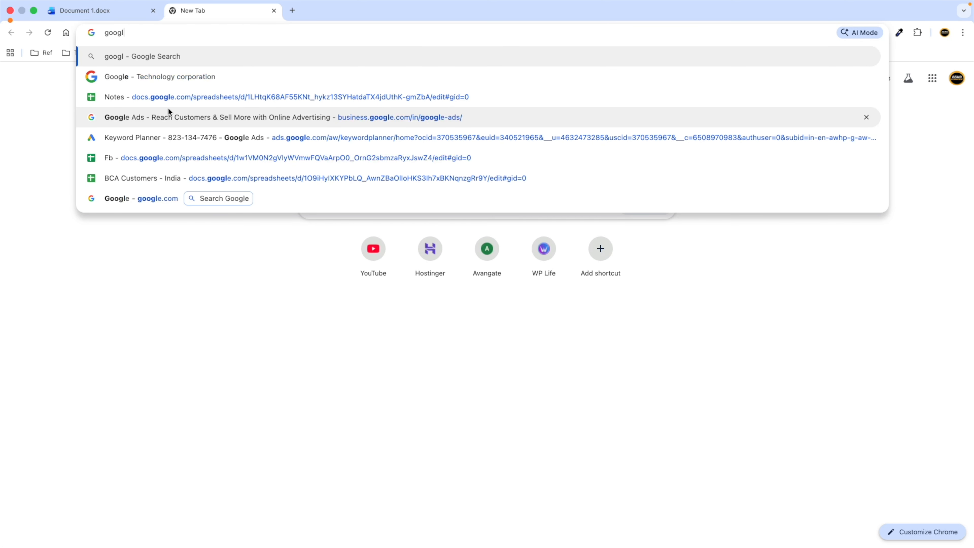
text(e.com)
key(Return)
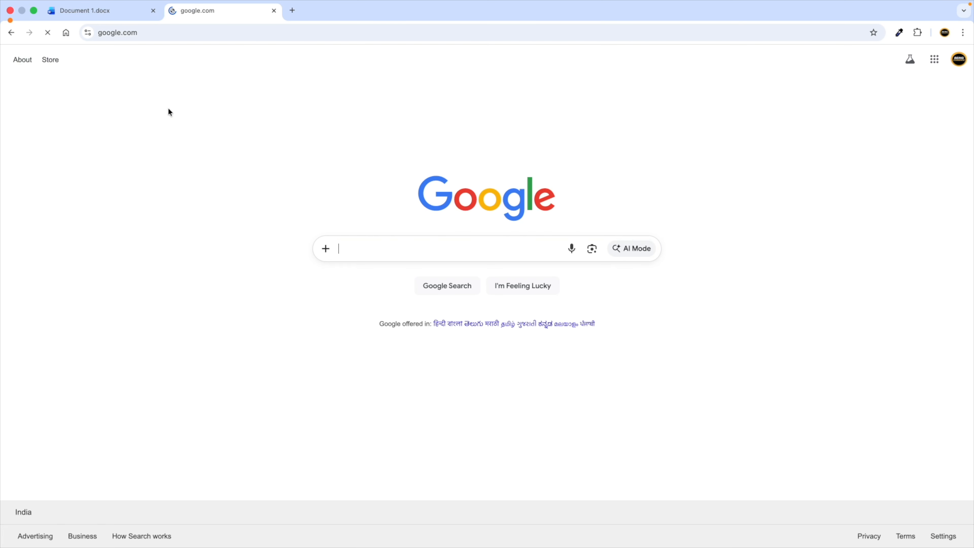
click(636, 249)
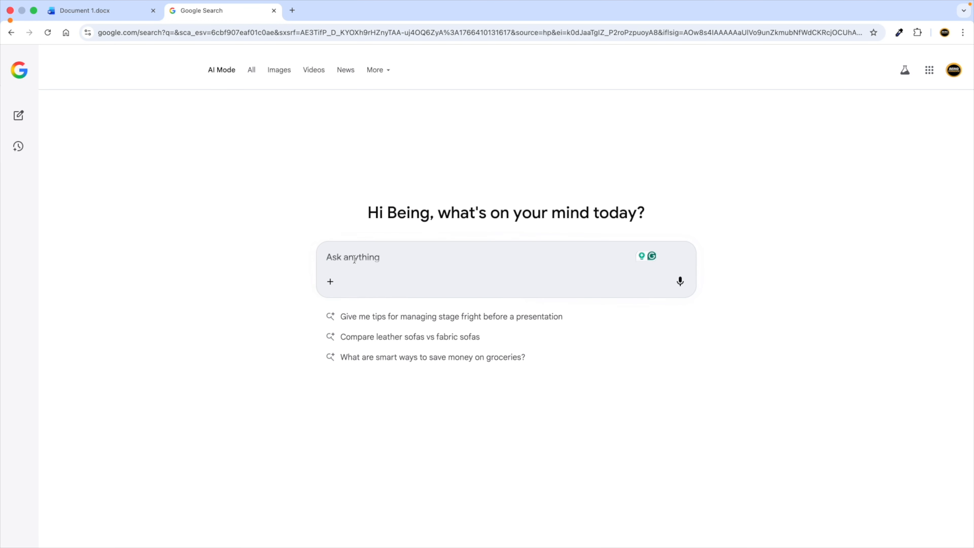
- Ask the AI for "Common commands for microsoft word on mac", copying the question text before submitting it
text(Commo)
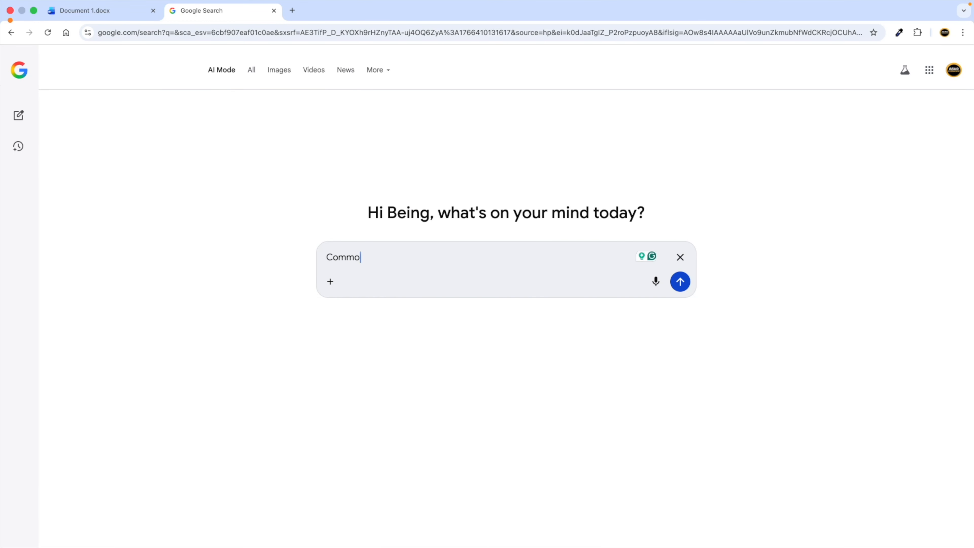
text(n commands for microsf)
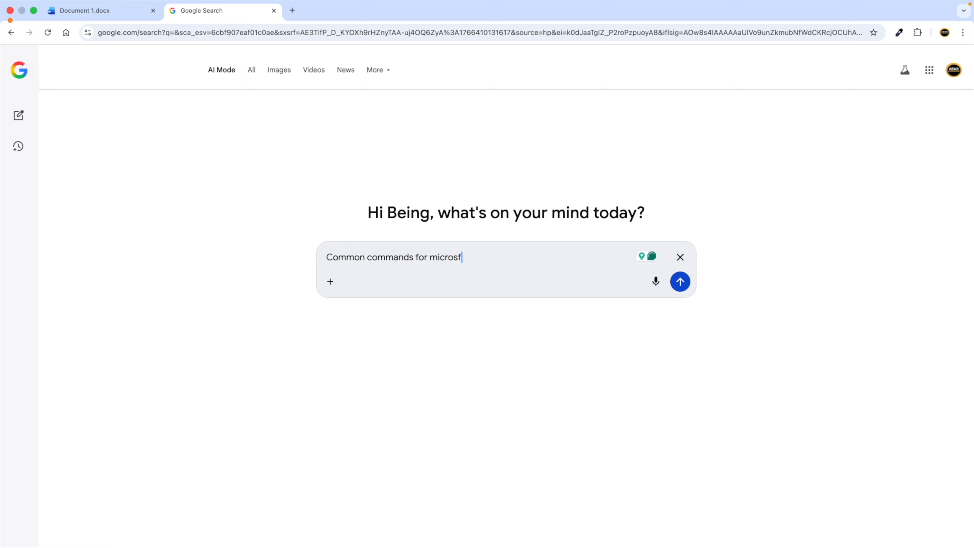
key(BackSpace)
text(oft word on m)
key(super+a)
key(Right)
text(ac)
key(super+a)
key(super+c)
key(Right)
key(Return)
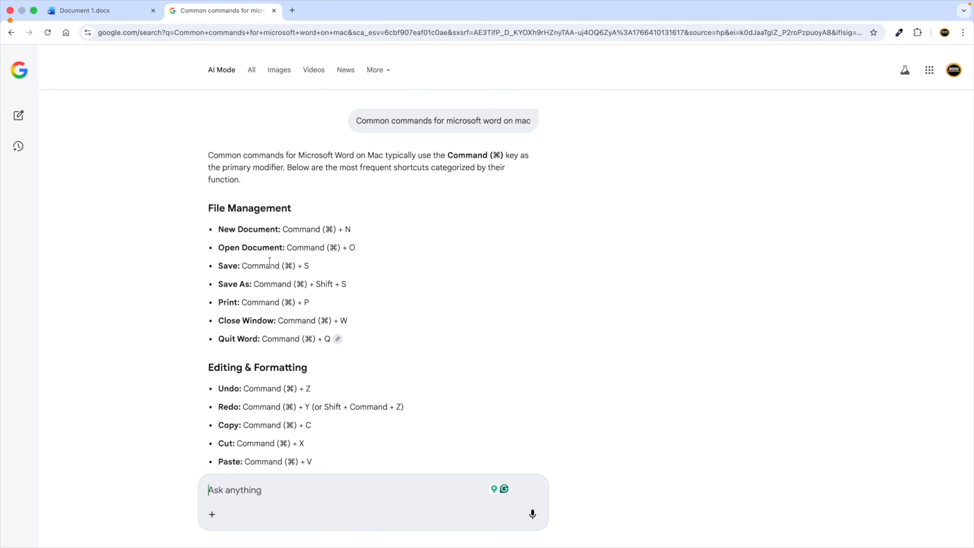
- Examine the Mac shortcut list for the save, undo, copy, cut and paste commands
scroll(225, 285, down, 3)
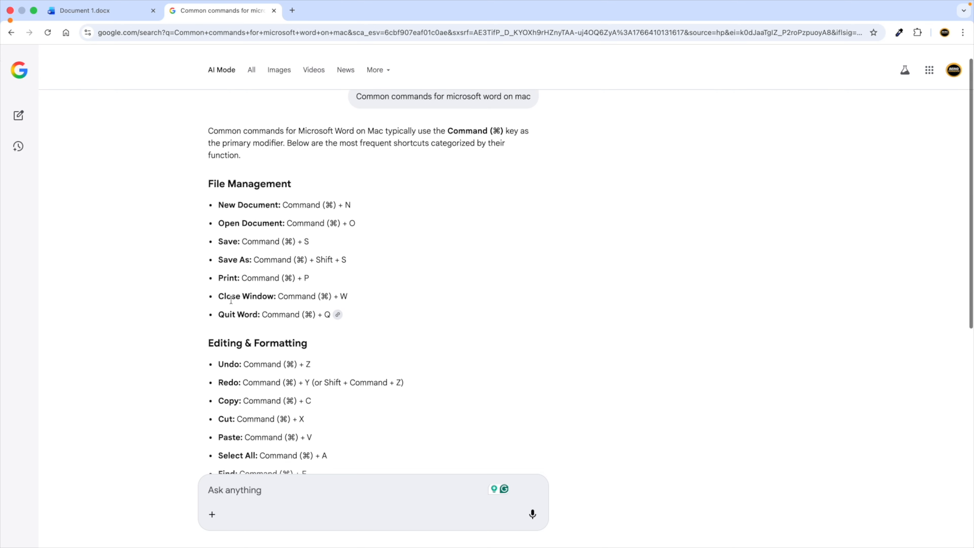
drag(224, 329, 279, 331)
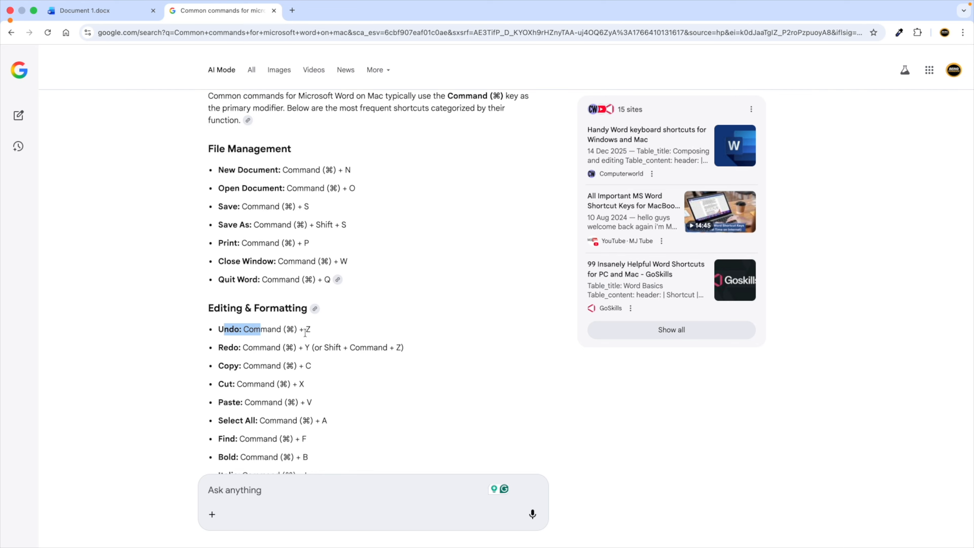
drag(229, 207, 241, 207)
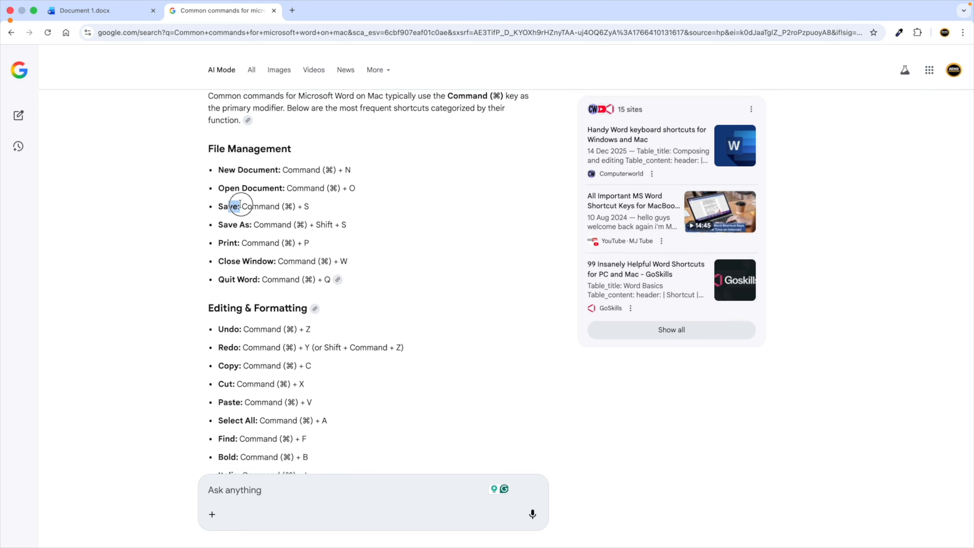
scroll(238, 268, down, 7)
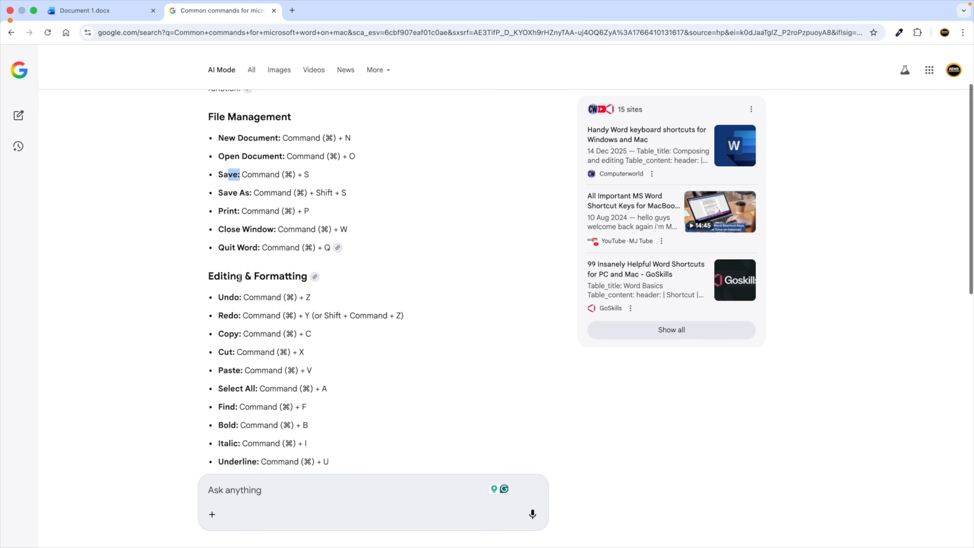
drag(233, 289, 265, 289)
scroll(271, 239, up, 2)
drag(229, 133, 241, 169)
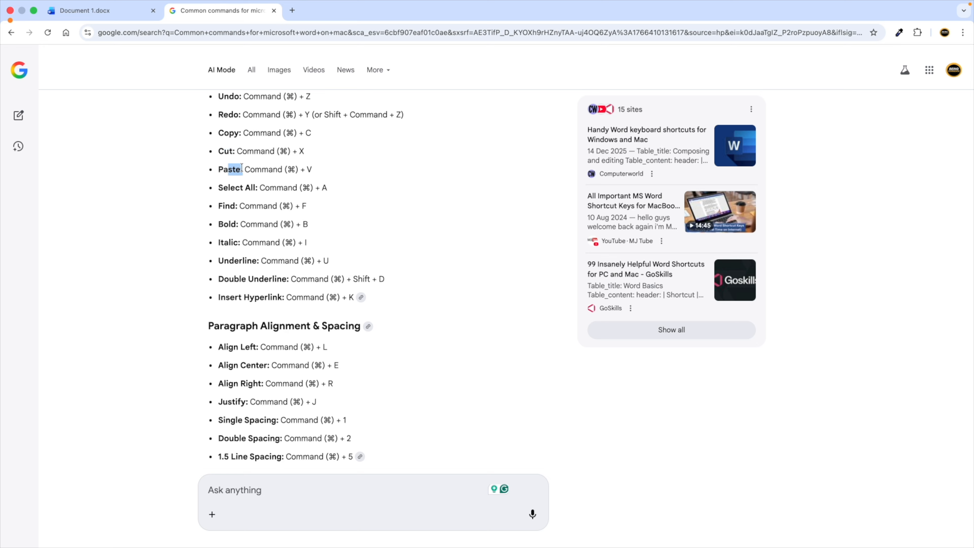
- Ask the AI for "Common commands for microsoft word on Windows", reusing the copied question with its last word changed
click(219, 490)
key(super+v)
key(BackSpace)
key(BackSpace)
key(BackSpace)
text(Window)
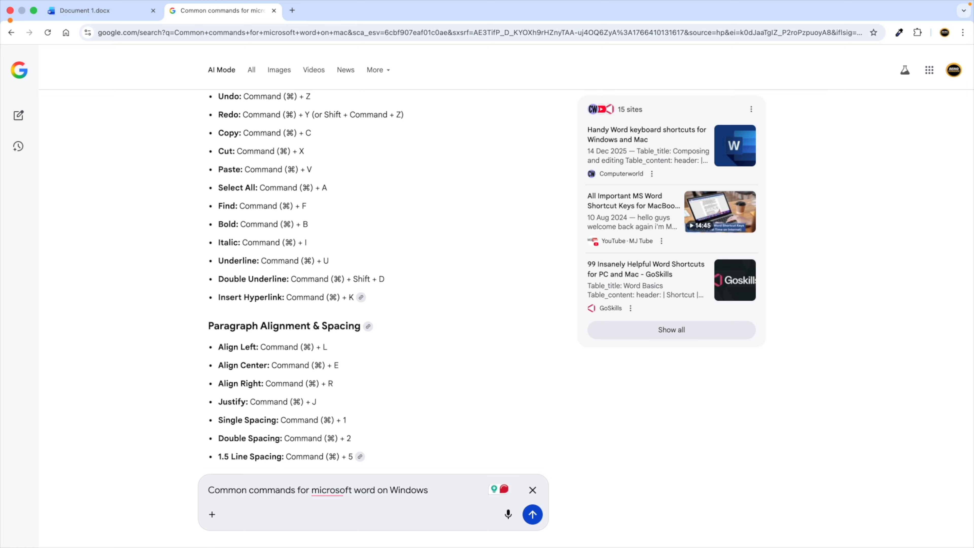
key(Return)
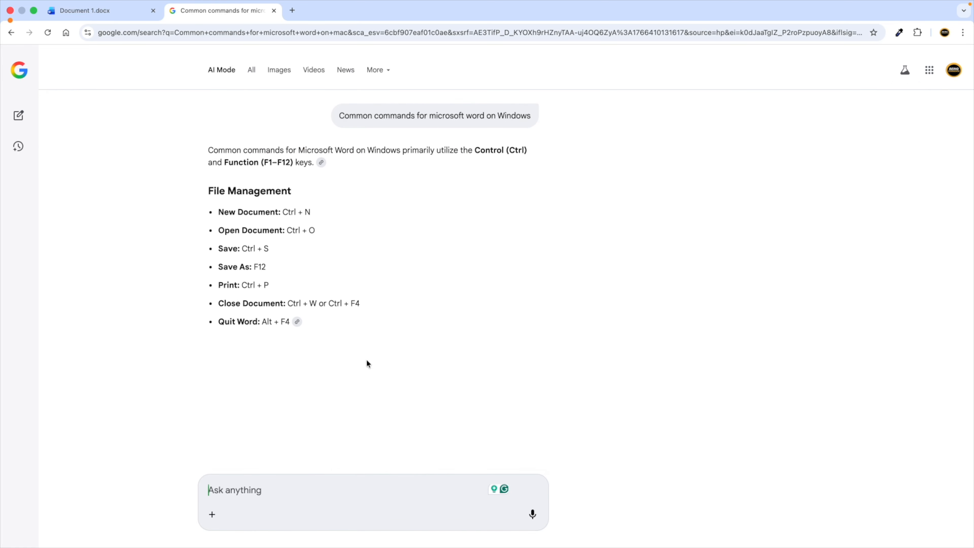
- Compare the copy and paste shortcuts in the Windows answer with those in the Mac answer
scroll(254, 355, down, 2)
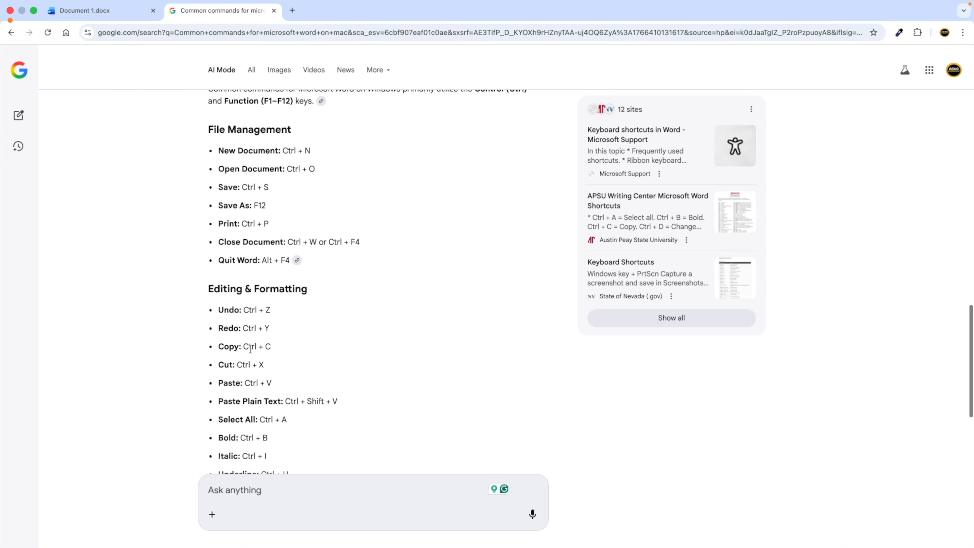
drag(243, 346, 256, 346)
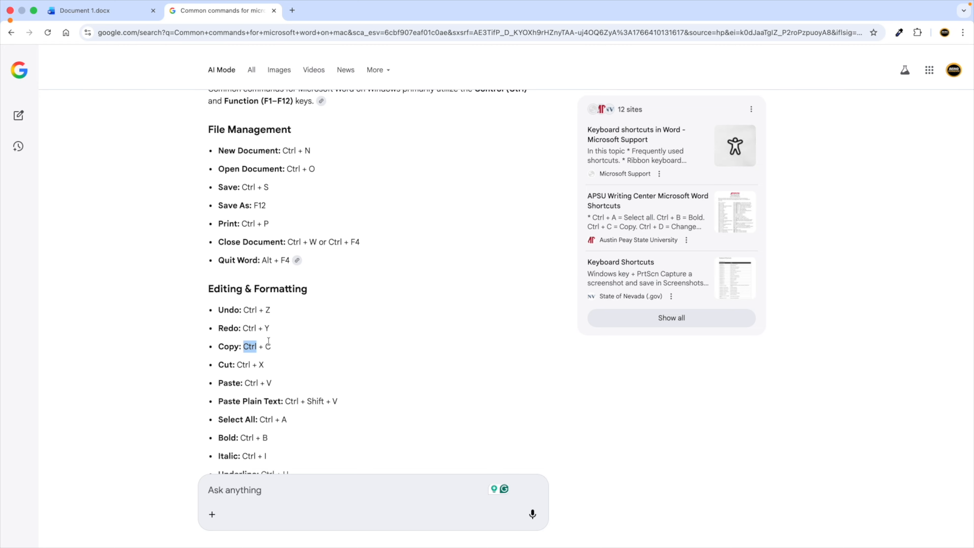
scroll(270, 299, up, 1)
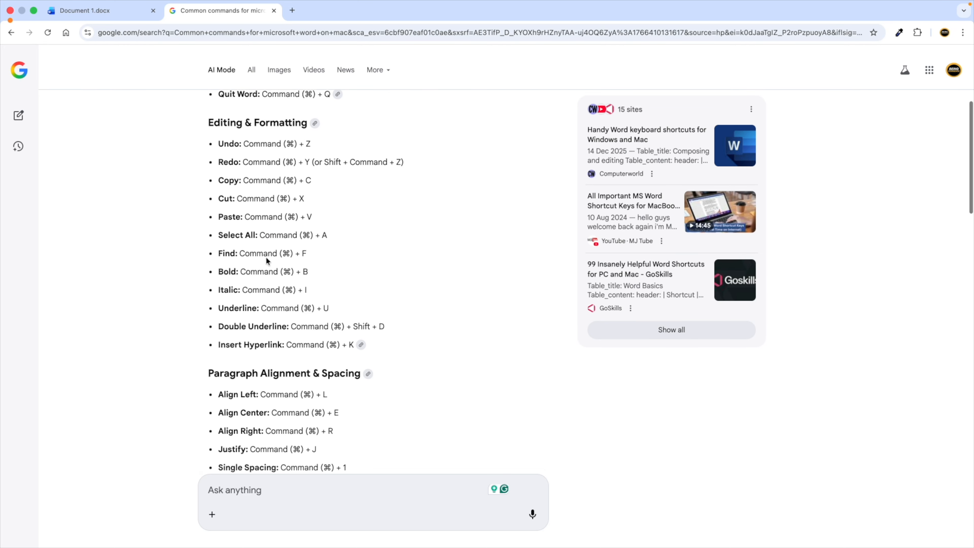
double_click(262, 218)
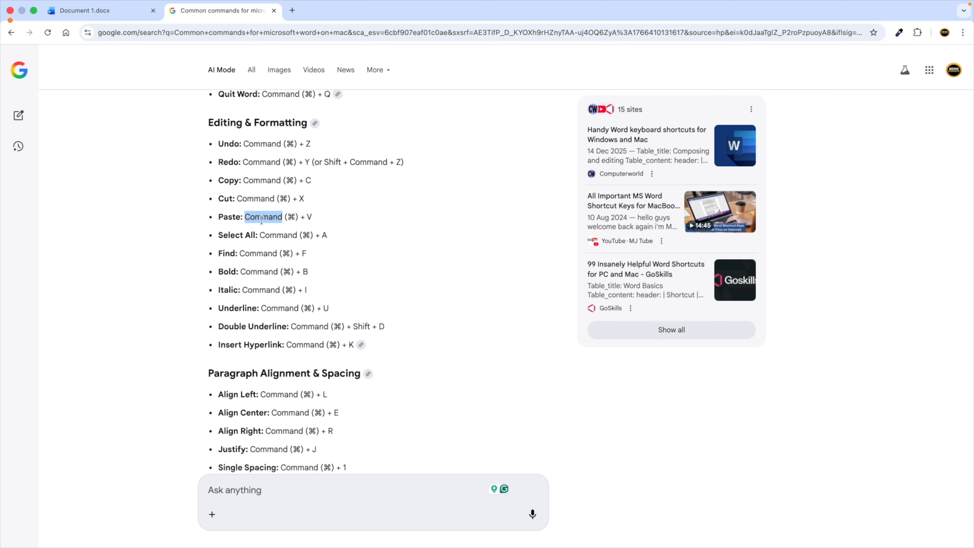
click(229, 181)
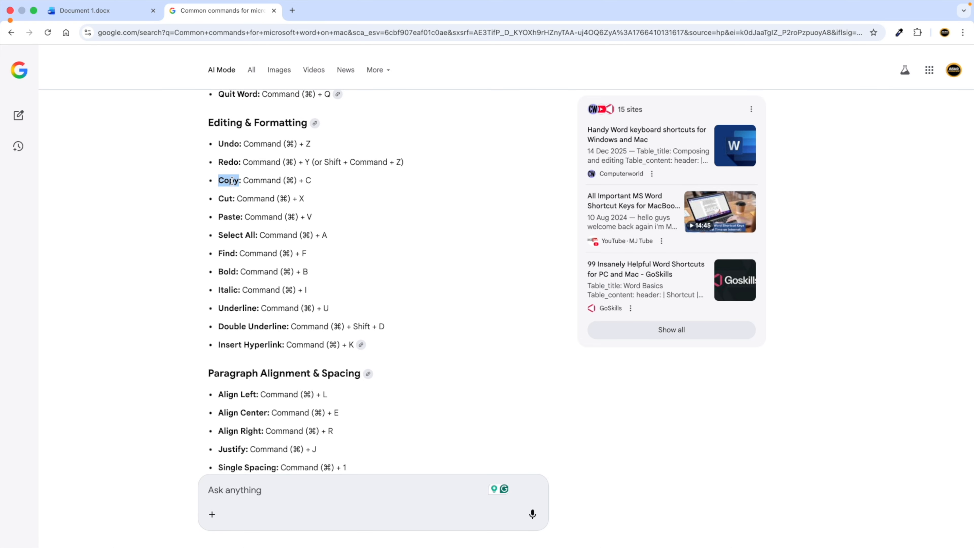
double_click(260, 180)
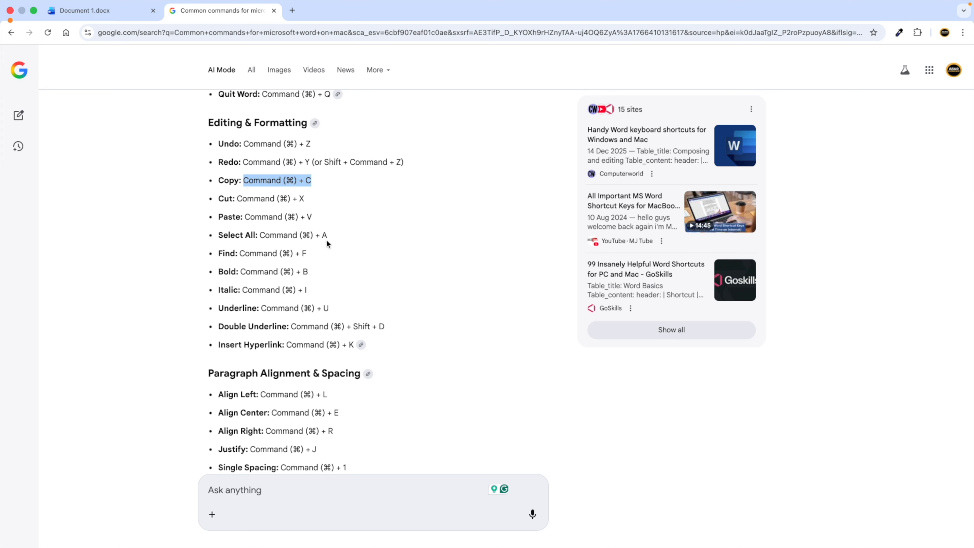
scroll(319, 211, down, 10)
scroll(333, 293, down, 13)
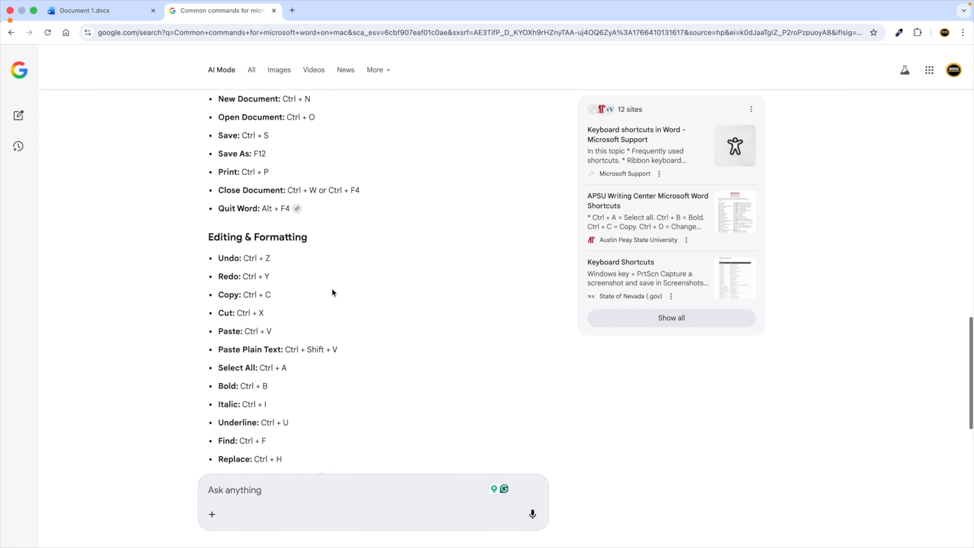
scroll(333, 292, up, 3)
scroll(291, 317, down, 3)
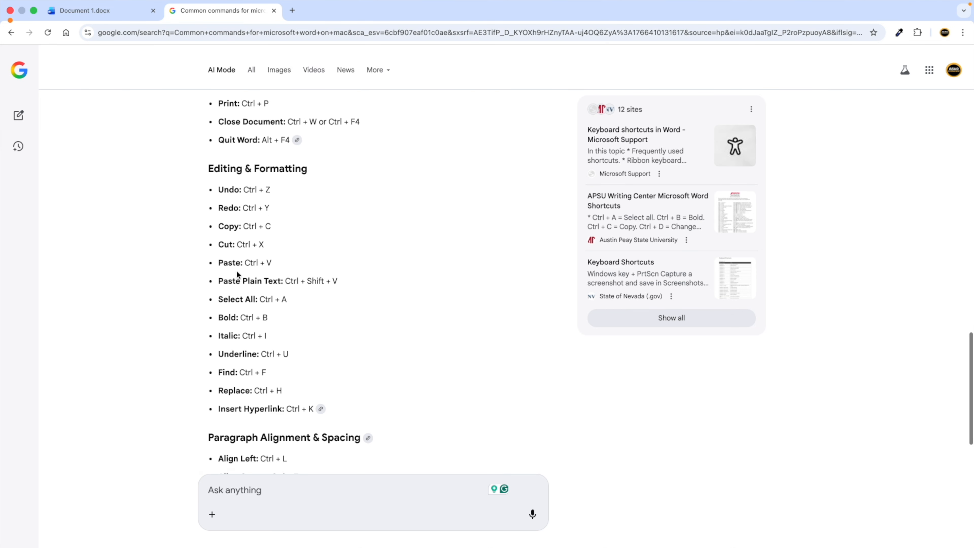
drag(247, 226, 272, 226)
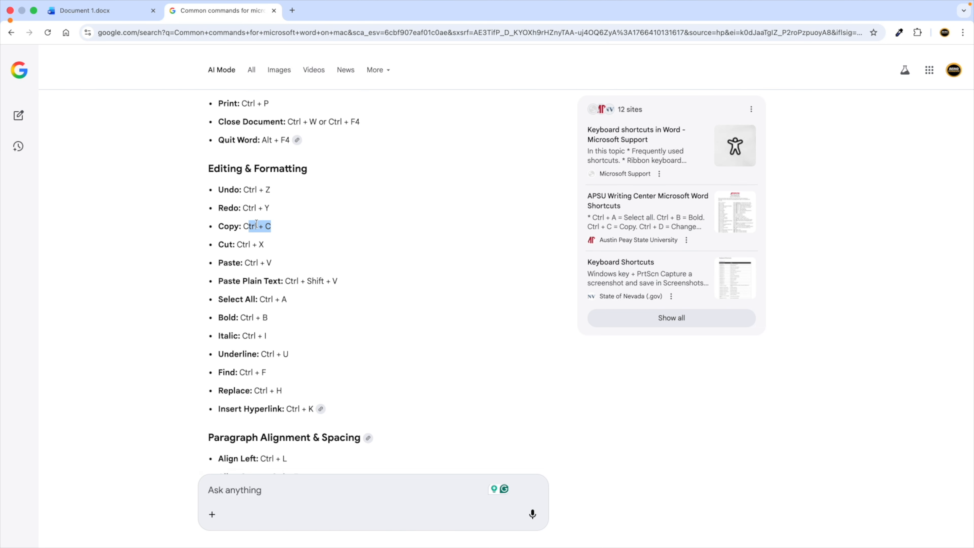
click(232, 224)
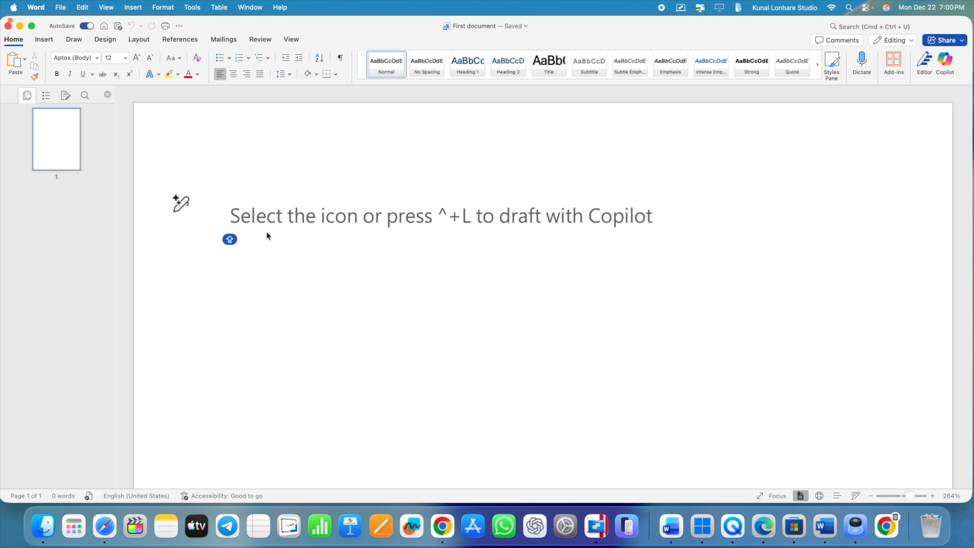
- Switch to "First document" in Word on the Mac and write the first name plus "is here", with "Copy =" two paragraphs below
text(Kunal is here)
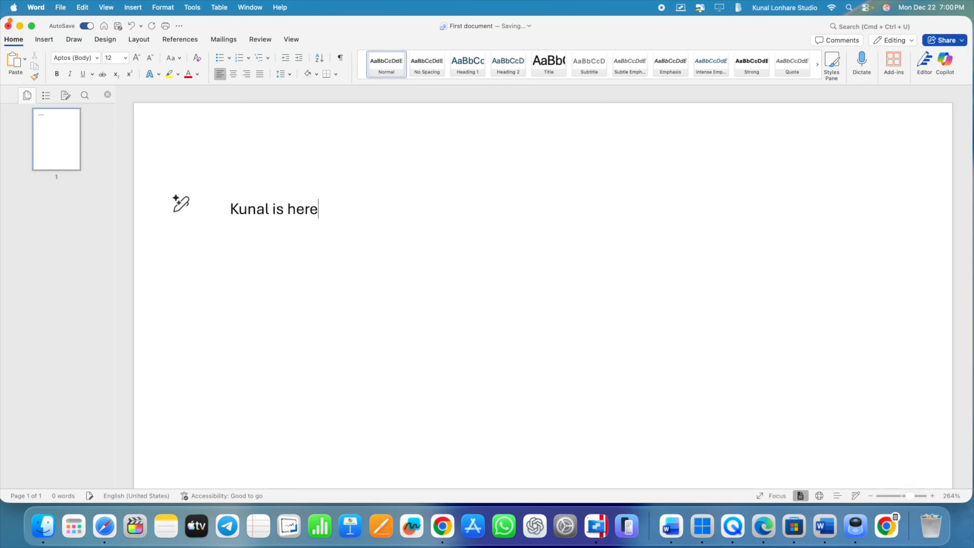
key(Return)
key(Return)
key(Caps_Lock)
text(Copu)
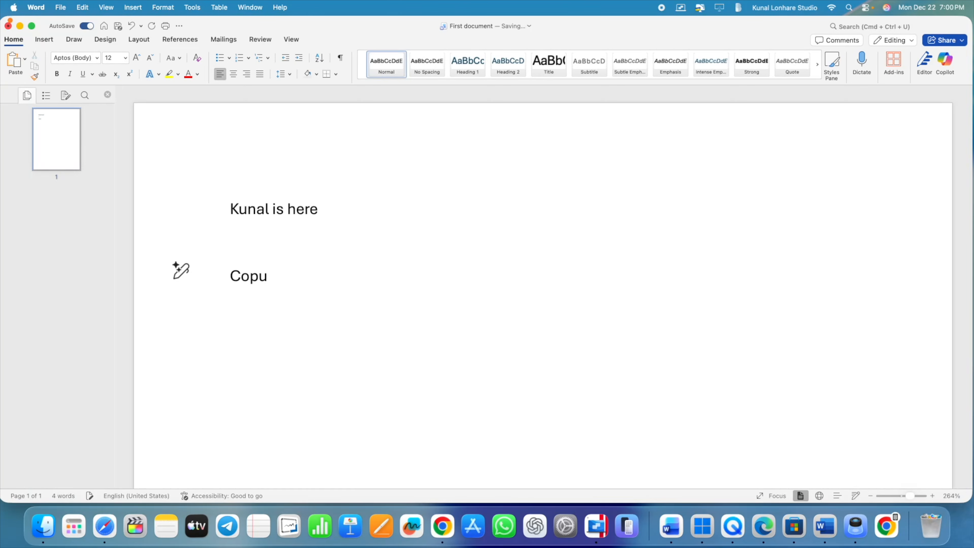
key(BackSpace)
text(y =)
- Copy the opening "is here" line and paste it after "Copy ="
drag(323, 211, 246, 211)
key(super+c)
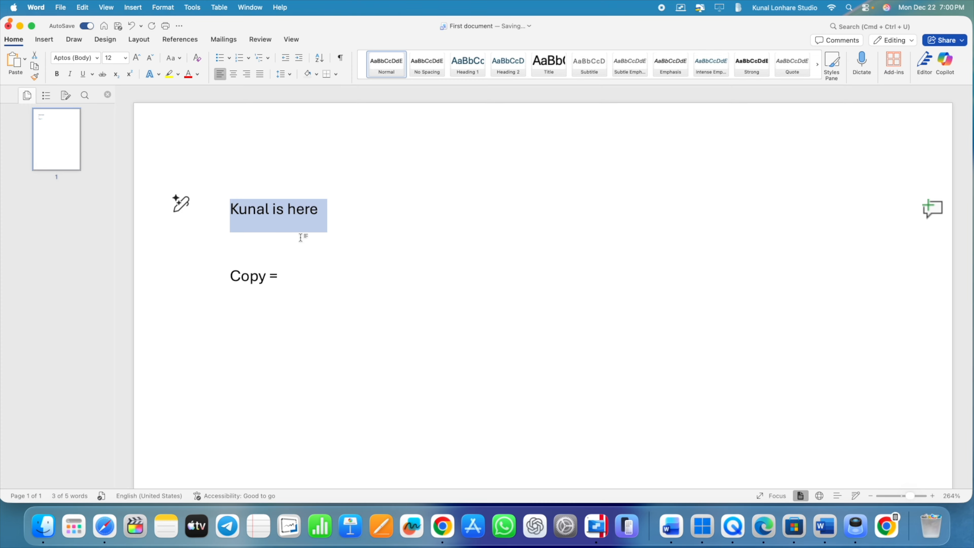
click(289, 272)
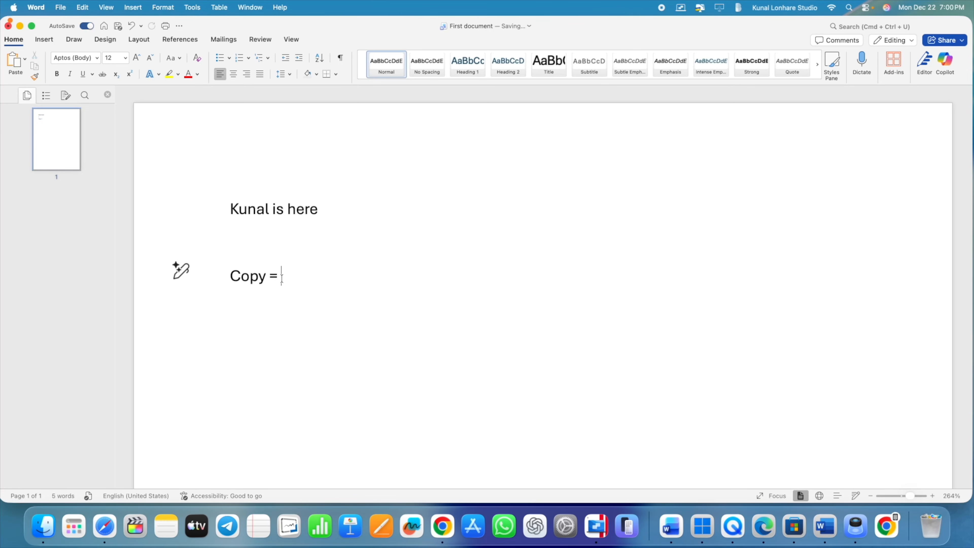
key(super+v)
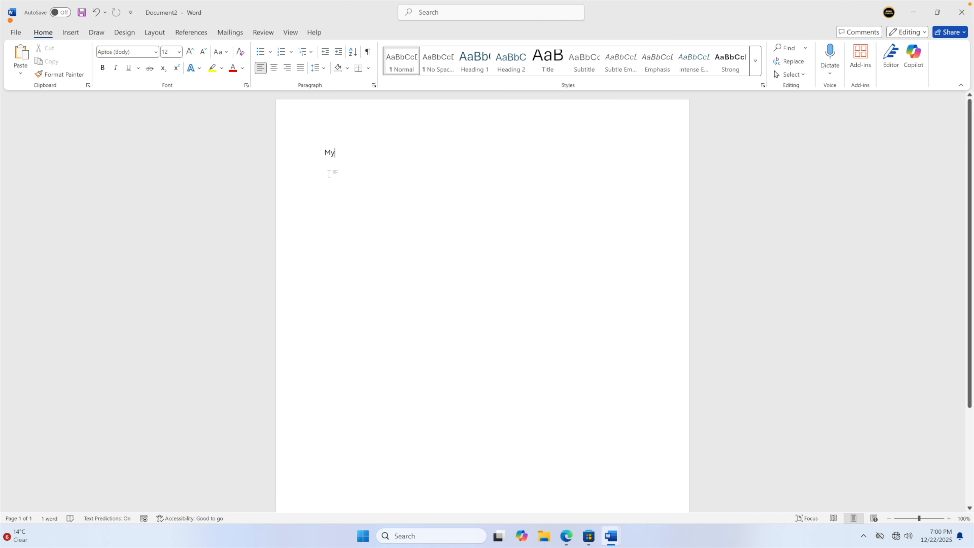
- Switch to Document2 in Word on Windows, replace "My" with the first name plus "is here", and add "Copy =" below it
text(Kunal)
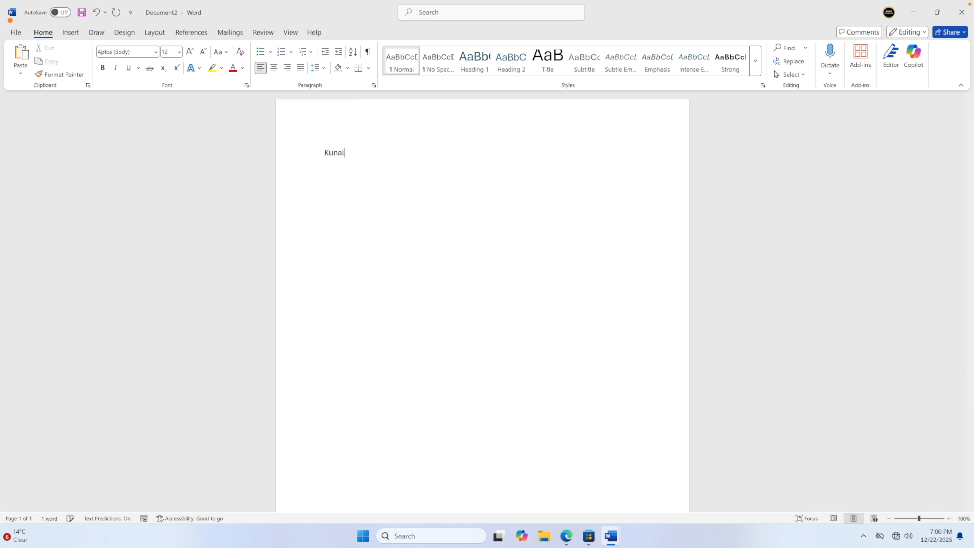
key(BackSpace)
key(BackSpace)
key(BackSpace)
text(is her)
key(Return)
text(Copy =)
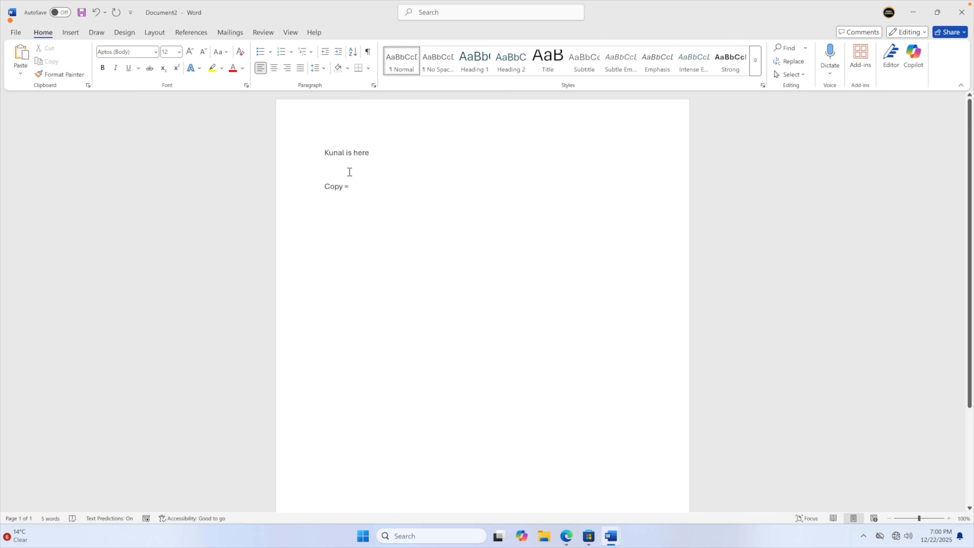
- Copy the first line of Document2 and paste it behind "Copy ="
triple_click(338, 150)
key(ctrl+c)
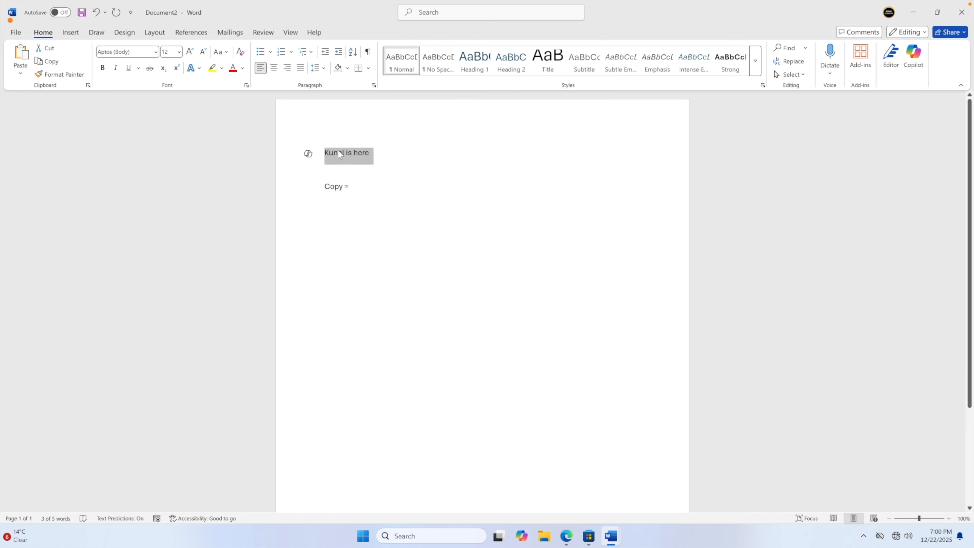
click(362, 184)
key(ctrl+v)
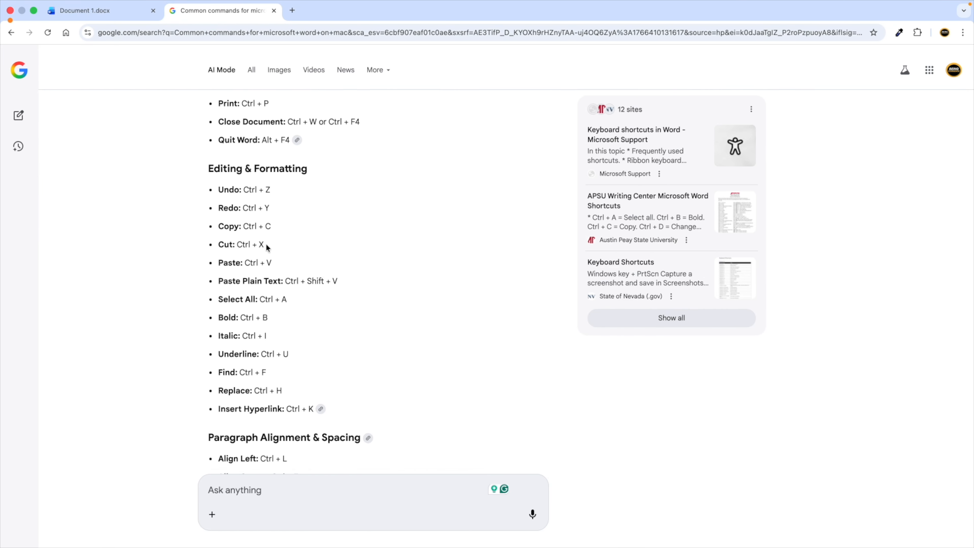
- Return to the AI answers in Chrome and review the Mac and Windows shortcut lists, focusing on the Copy command
scroll(267, 248, up, 15)
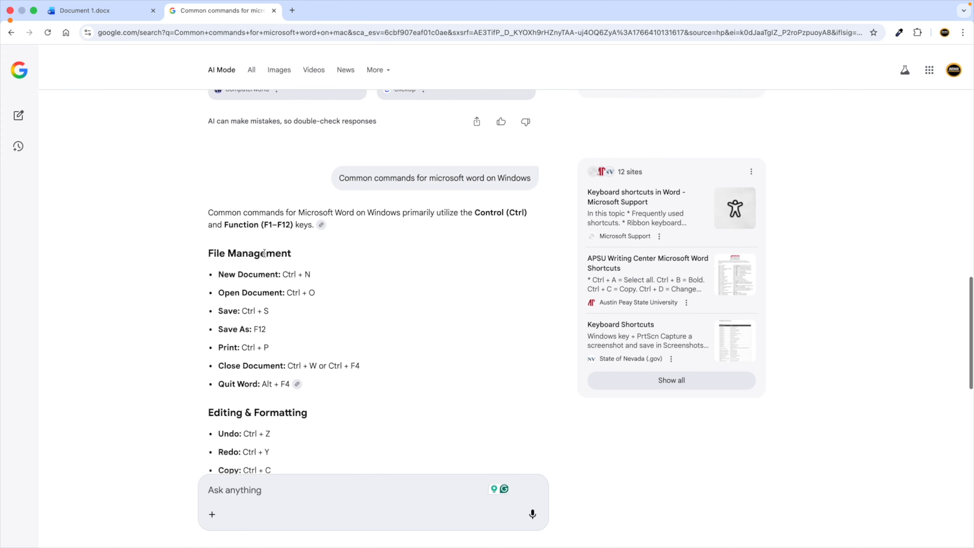
scroll(265, 255, up, 5)
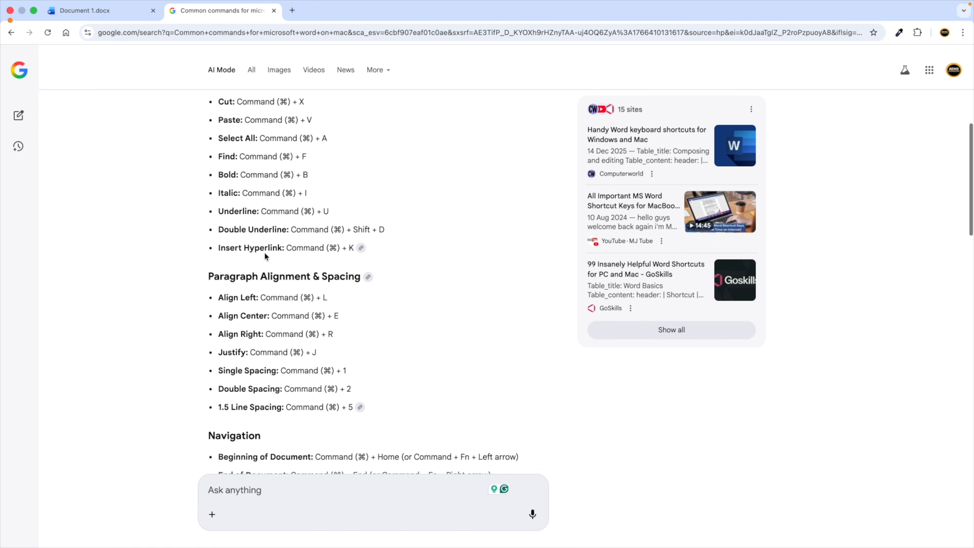
scroll(275, 271, down, 20)
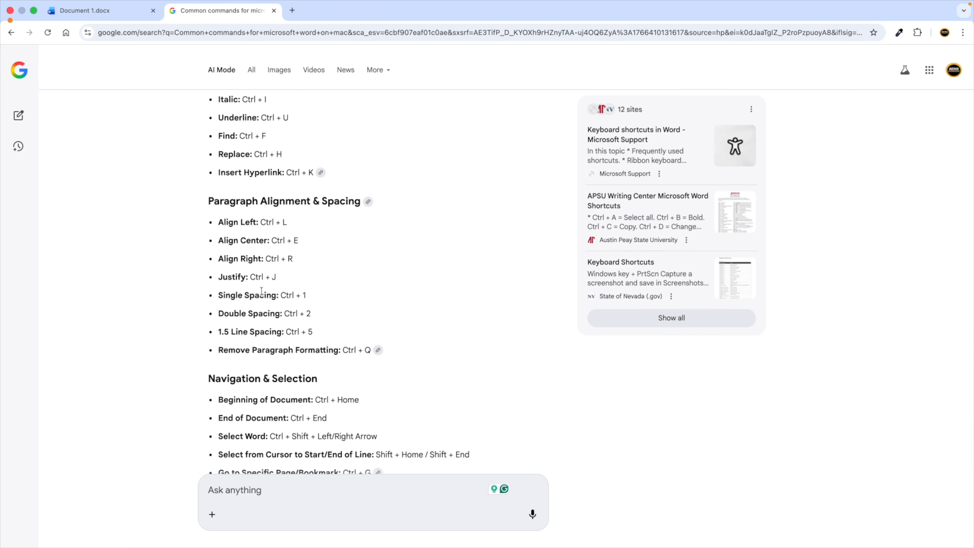
scroll(256, 345, down, 6)
scroll(262, 294, up, 7)
scroll(262, 294, up, 20)
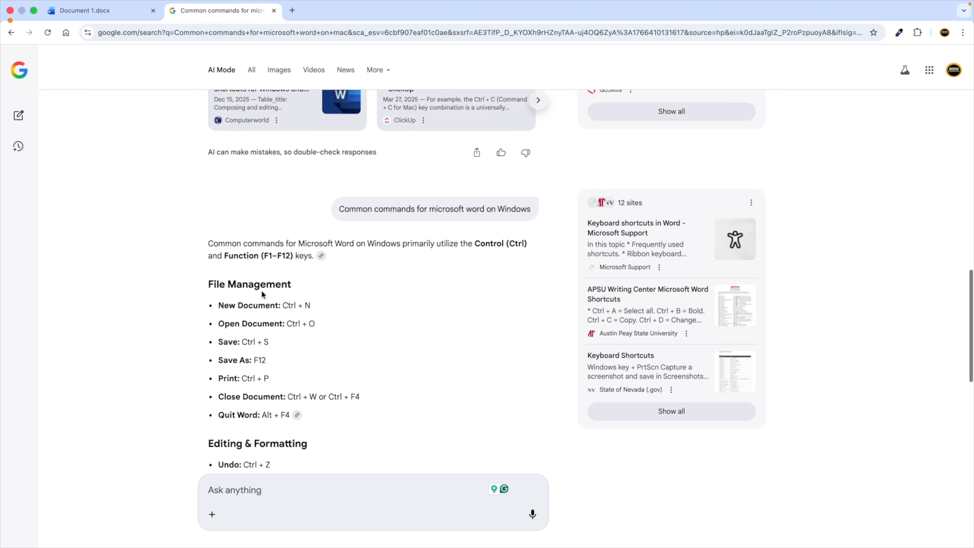
scroll(260, 292, up, 8)
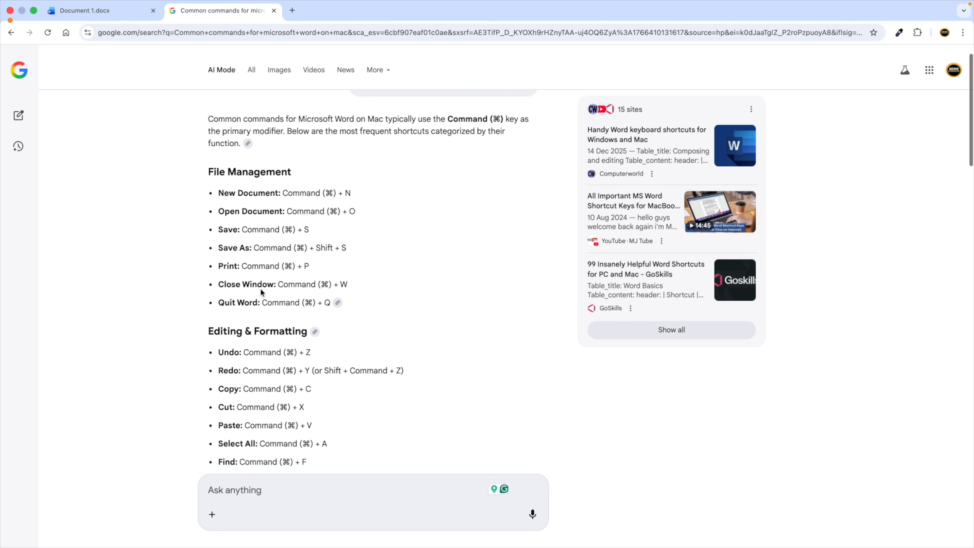
scroll(255, 345, down, 4)
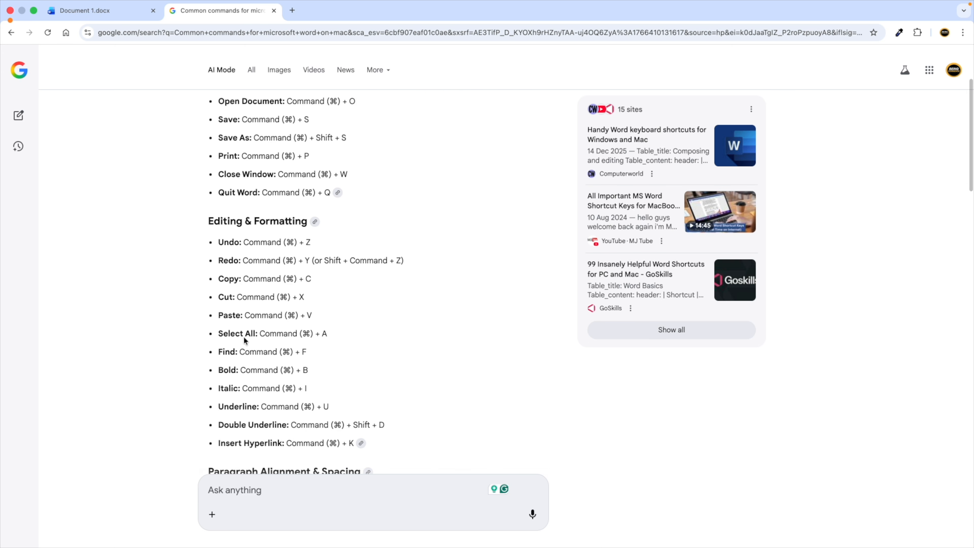
drag(240, 279, 316, 282)
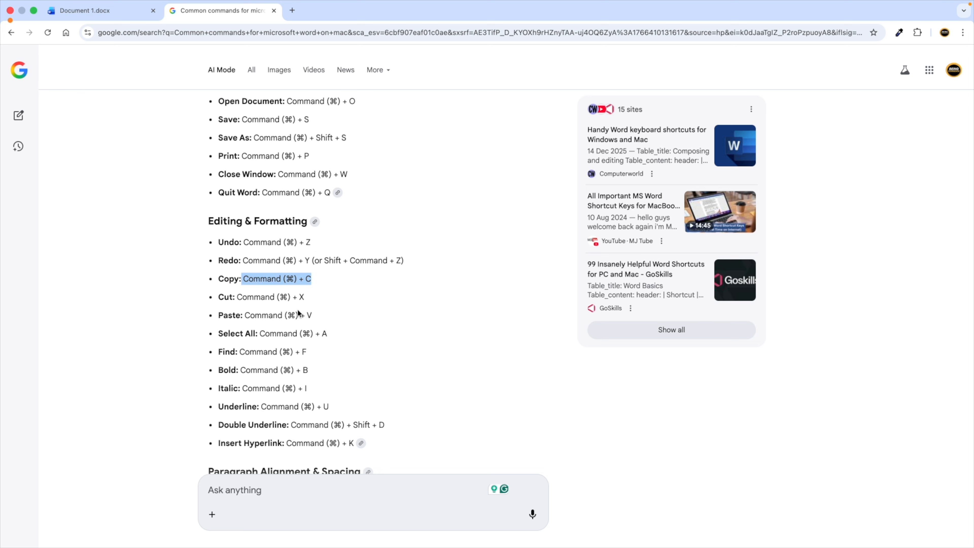
scroll(298, 312, down, 20)
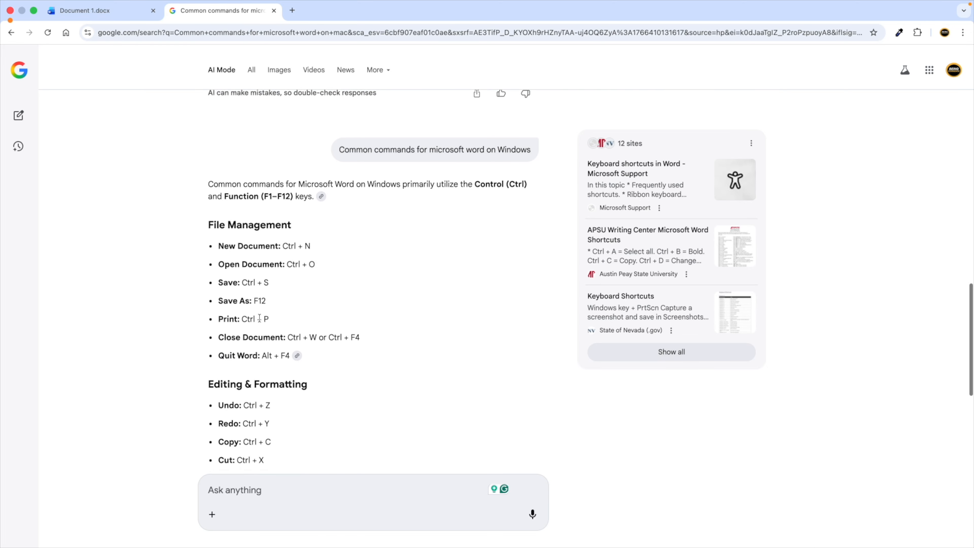
scroll(259, 318, down, 3)
double_click(250, 377)
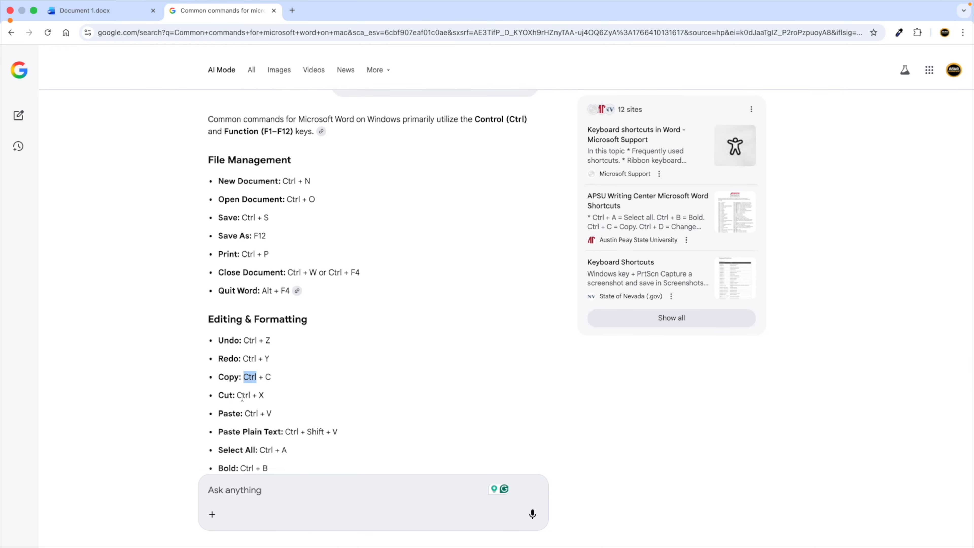
- Review the Editing & Formatting shortcuts for Word on Windows in the AI answer, highlighting the Bold shortcut
scroll(237, 407, down, 6)
drag(240, 344, 265, 345)
scroll(258, 344, up, 1)
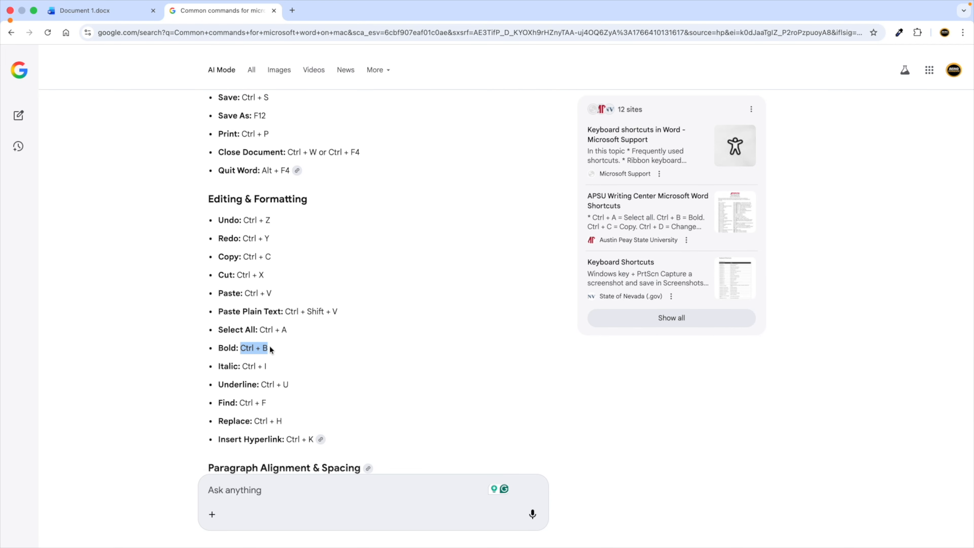
scroll(270, 349, down, 7)
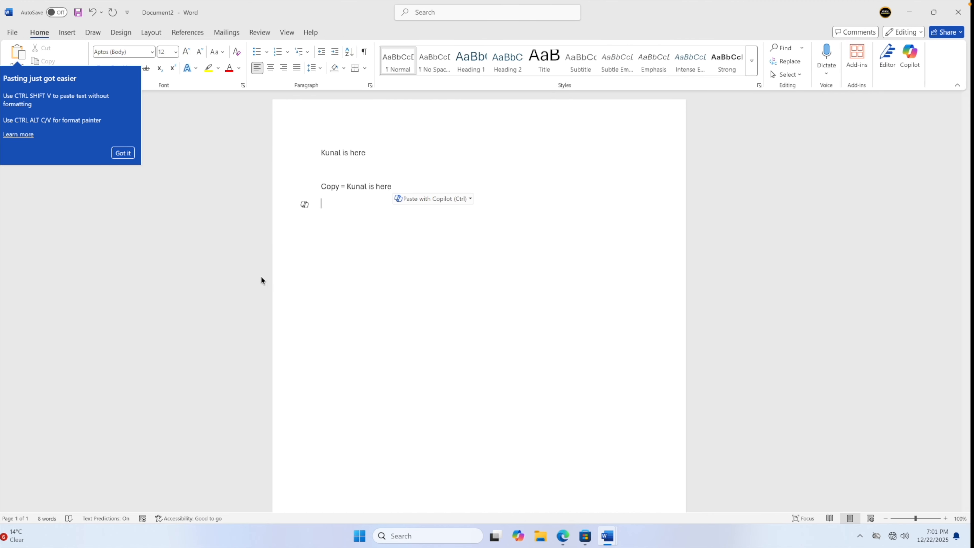
key(ctrl+Left)
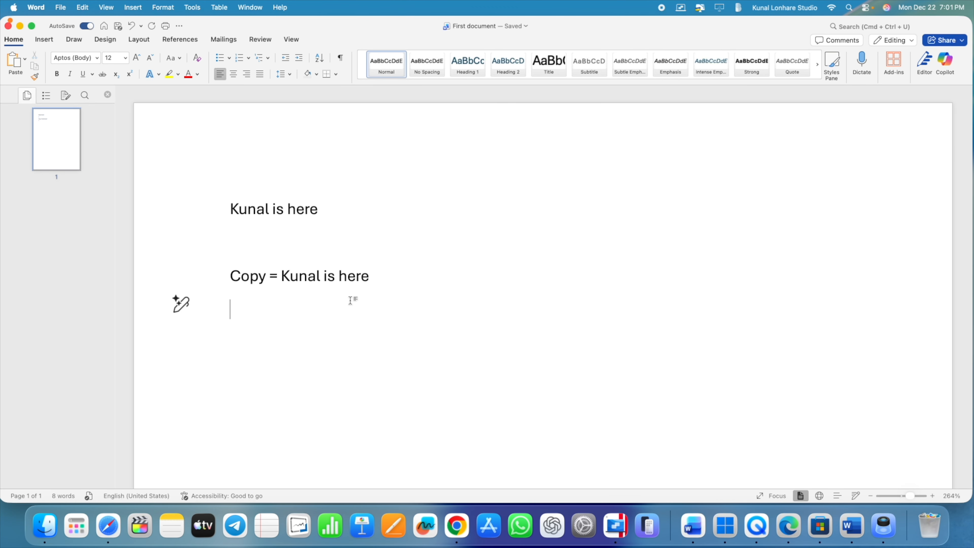
key(ctrl+Right)
scroll(339, 297, up, 3)
scroll(267, 255, up, 2)
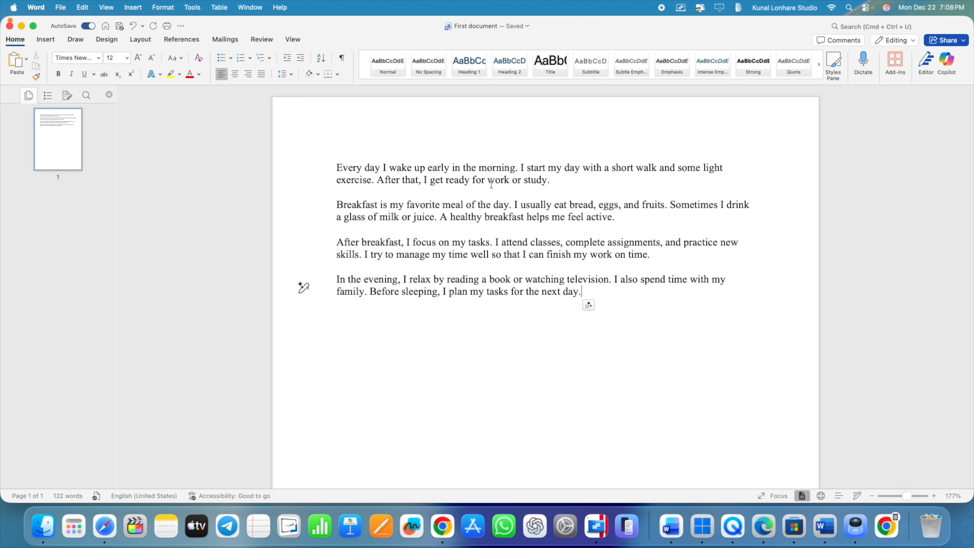
- In First document in Word on the Mac, set the font of the first paragraph to Aptos Bold
click(559, 176)
drag(559, 179, 336, 168)
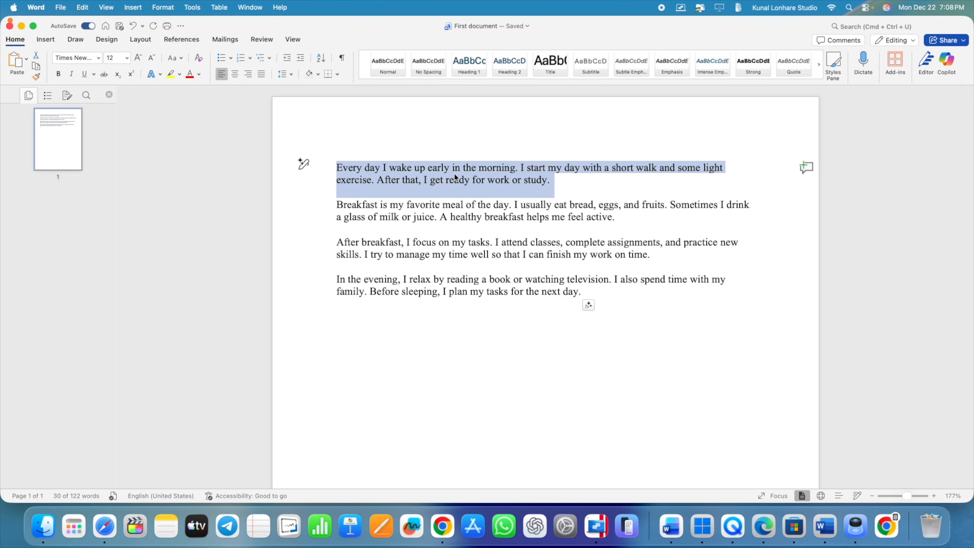
click(98, 59)
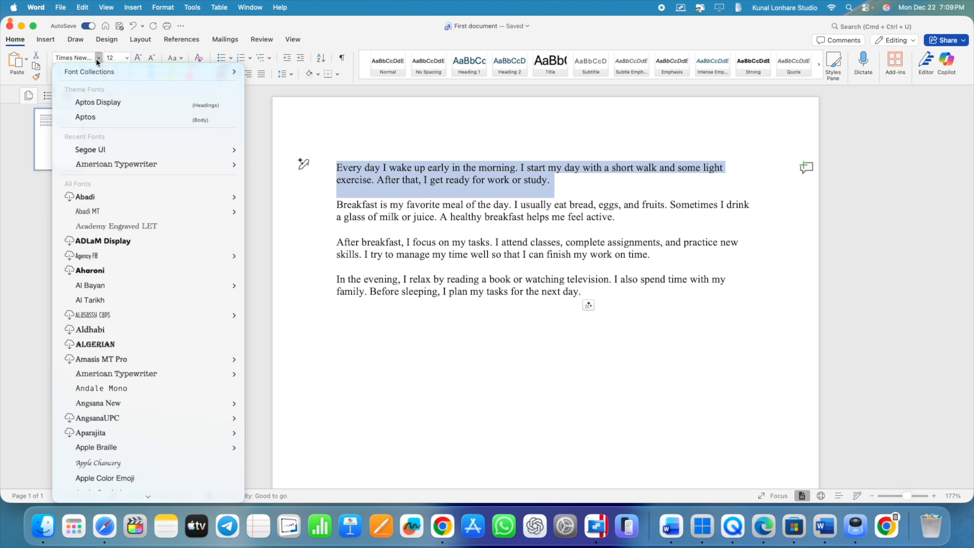
scroll(126, 245, down, 3)
scroll(127, 245, down, 5)
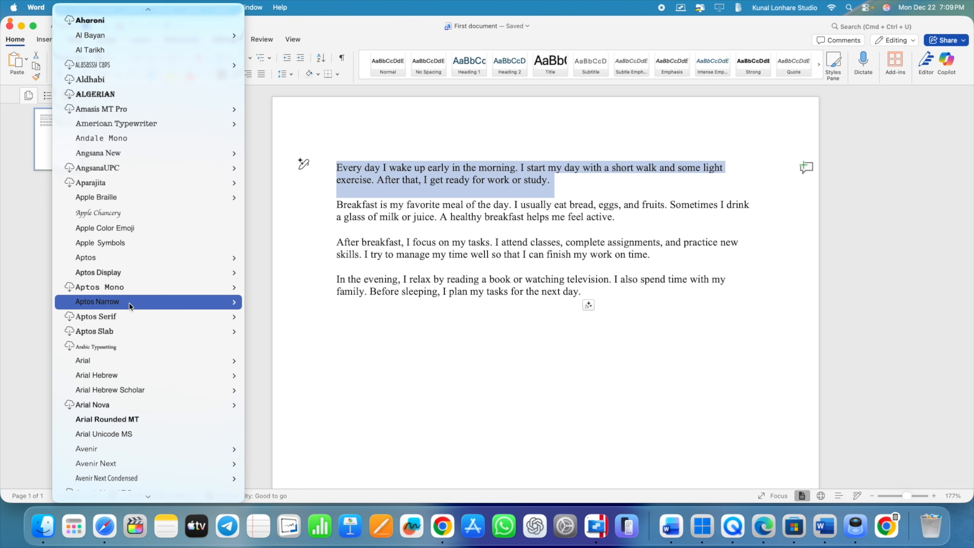
mouse_move(110, 260)
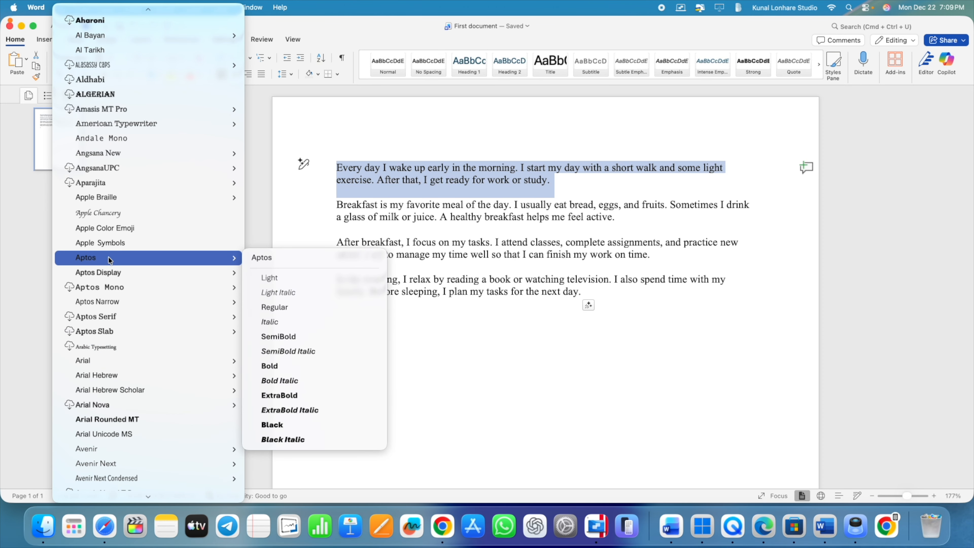
click(287, 367)
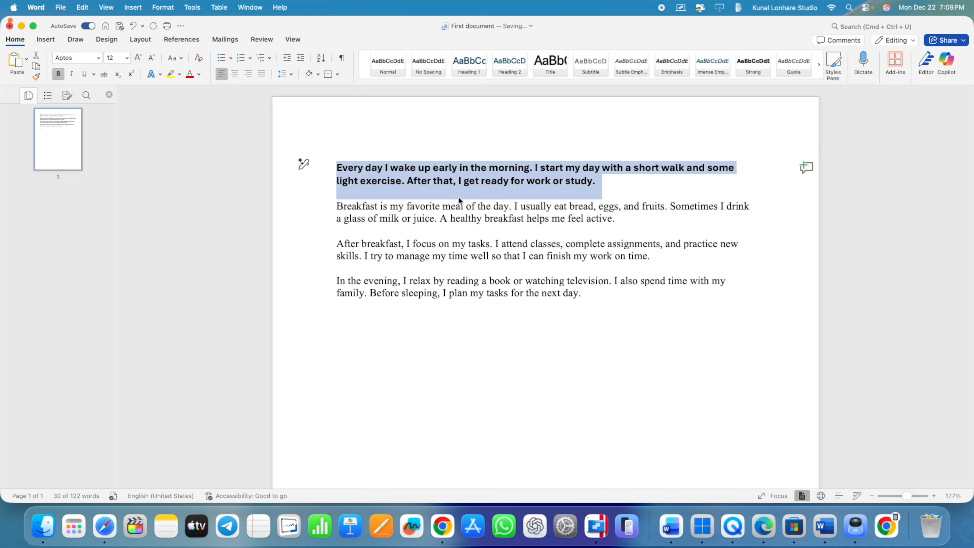
- Set the first paragraph's font size to 18, grow and shrink it stepwise, and finish at 16
click(128, 58)
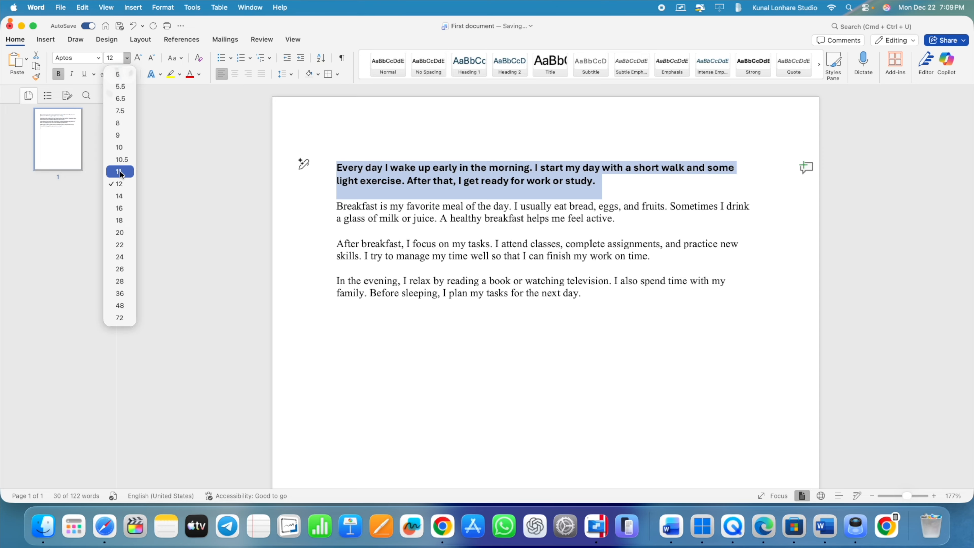
click(120, 220)
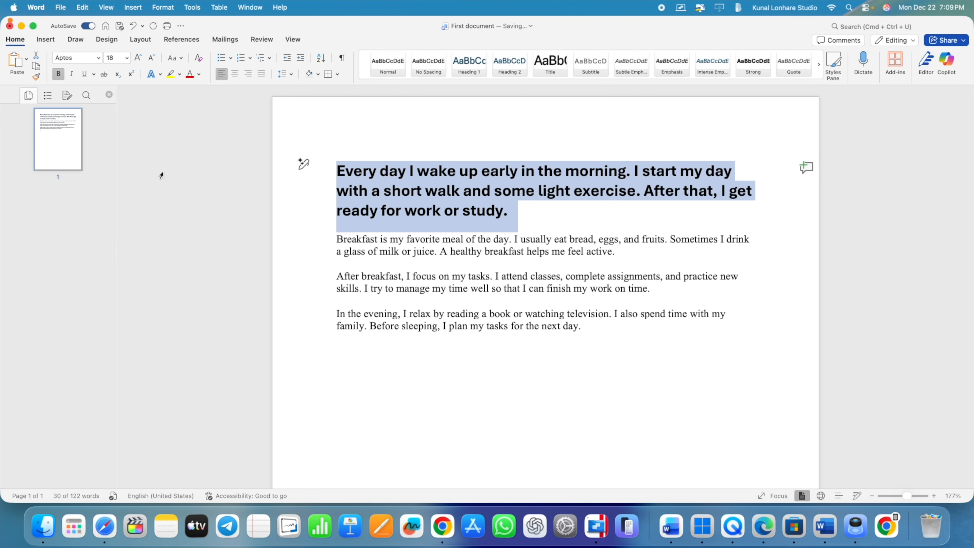
click(137, 59)
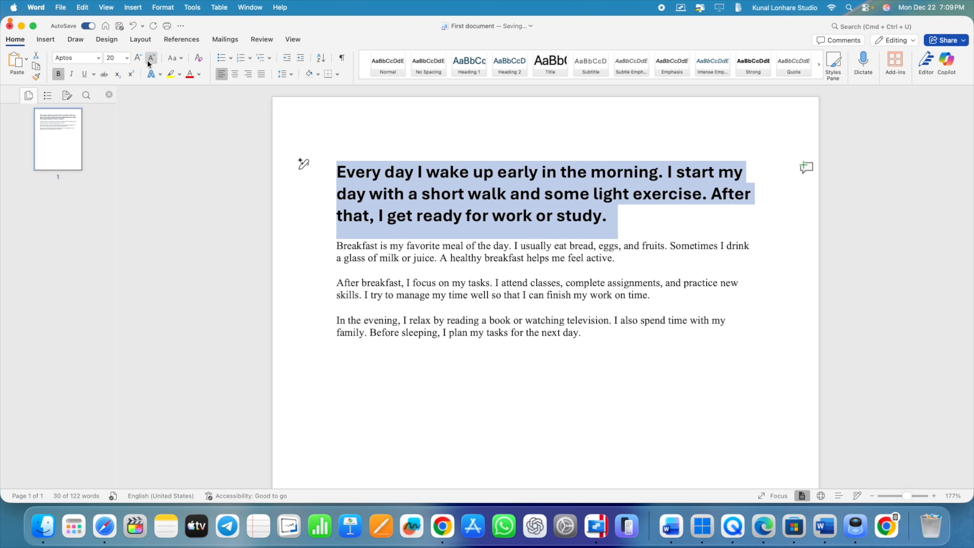
click(147, 60)
click(148, 60)
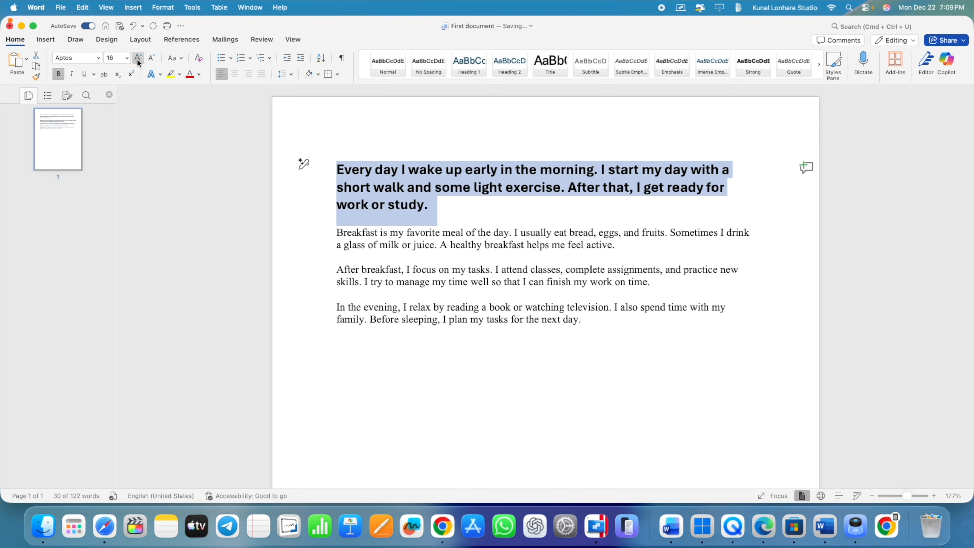
click(138, 58)
click(138, 58)
click(149, 58)
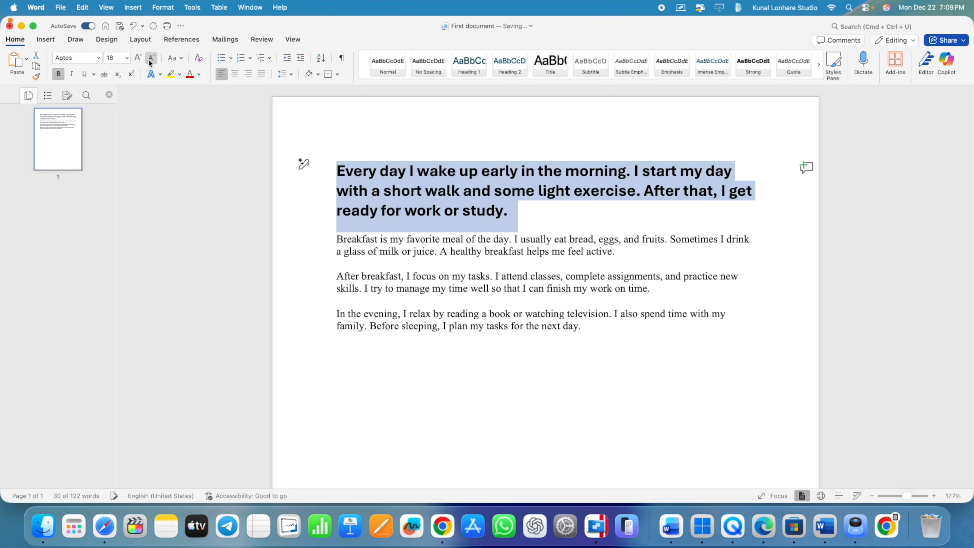
click(148, 59)
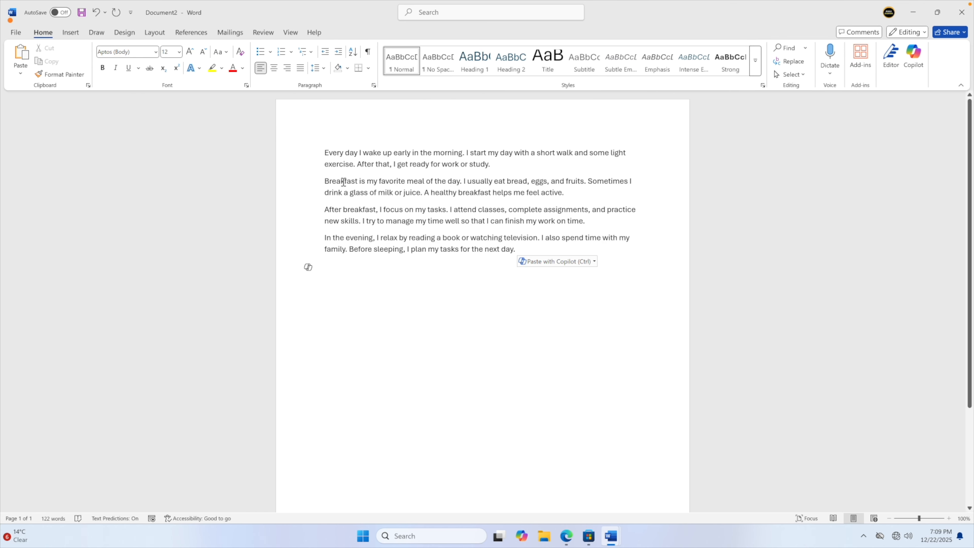
- Switch to Document2 in Word on Windows and change the first paragraph's font to Agency FB
triple_click(355, 157)
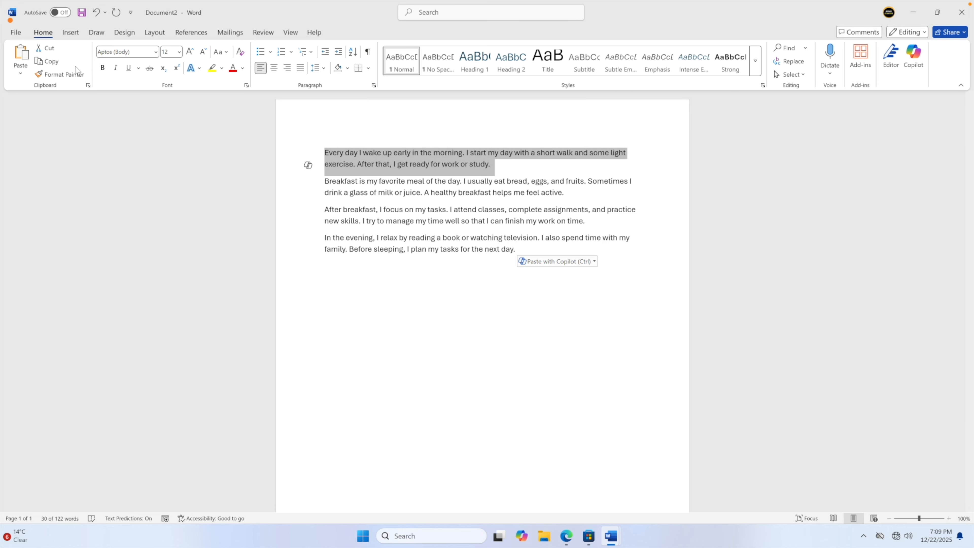
click(135, 54)
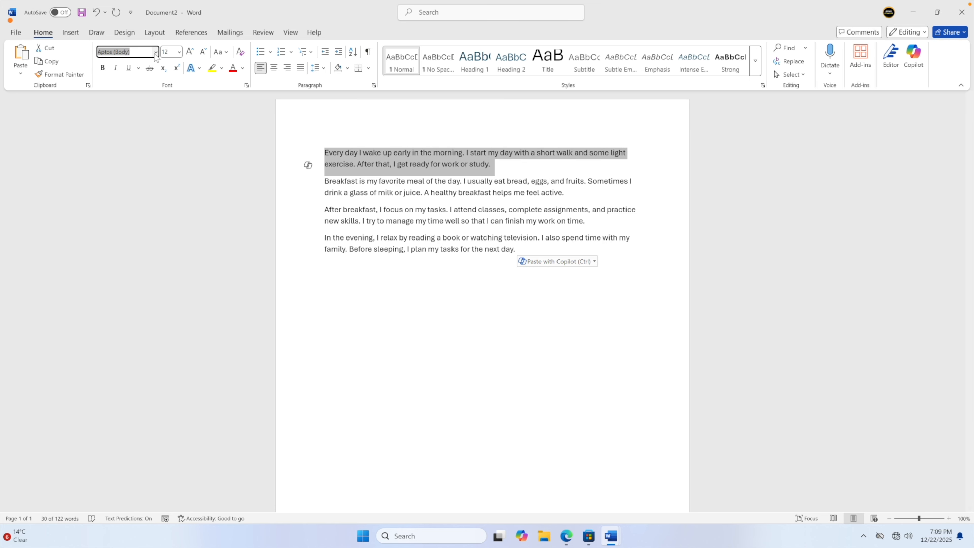
click(155, 52)
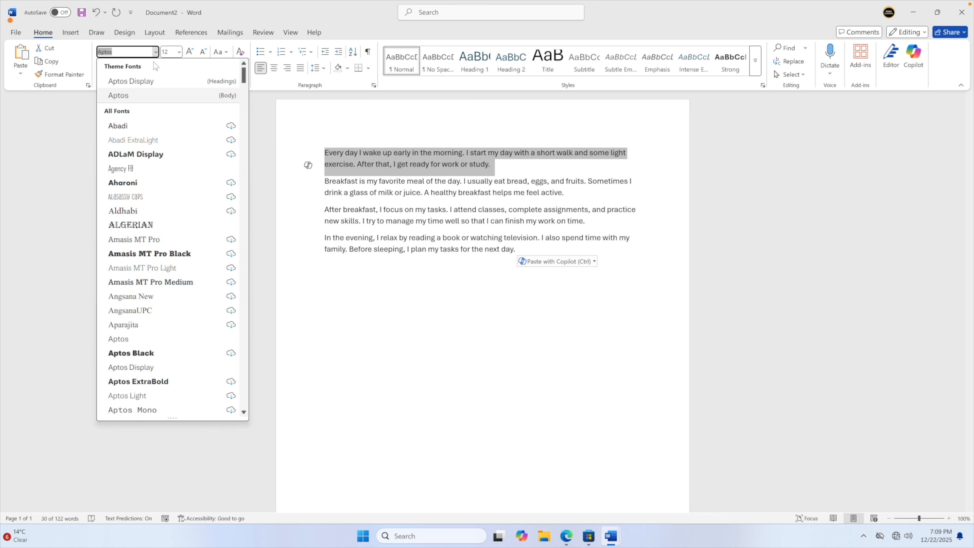
click(123, 169)
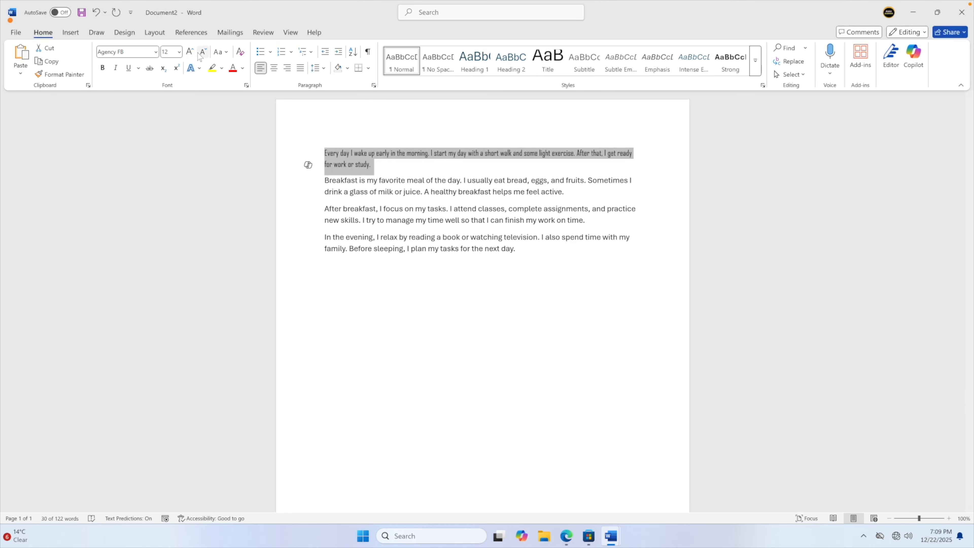
- Increase the font size of the first paragraph in Document2 by four increments
click(188, 51)
click(188, 51)
click(188, 52)
click(188, 51)
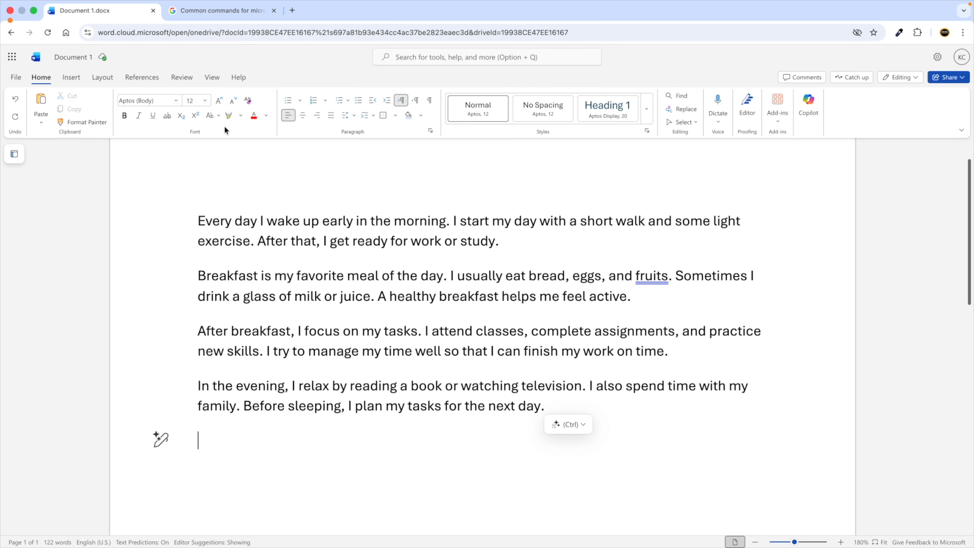
- Switch to Document 1 in Word for the web and change the first paragraph's font to Calibri
triple_click(236, 219)
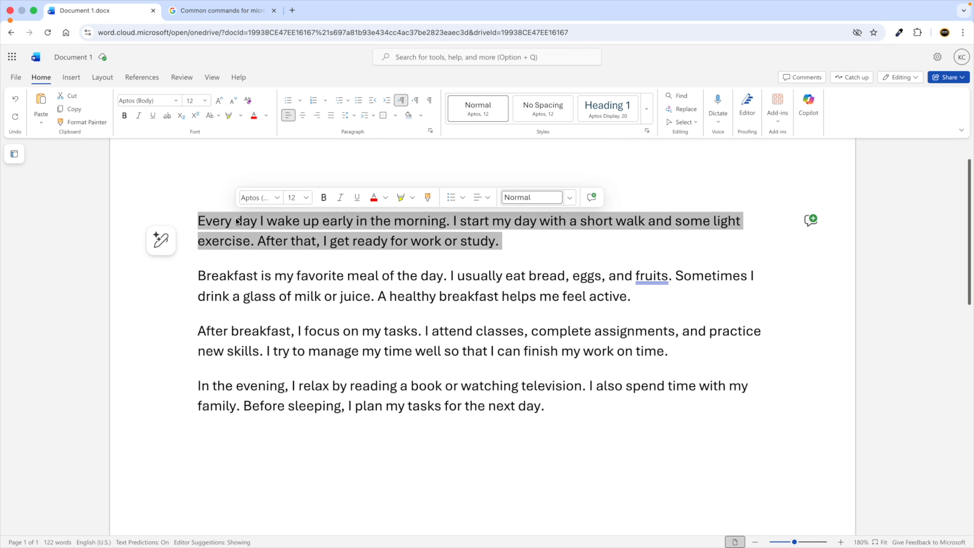
click(174, 101)
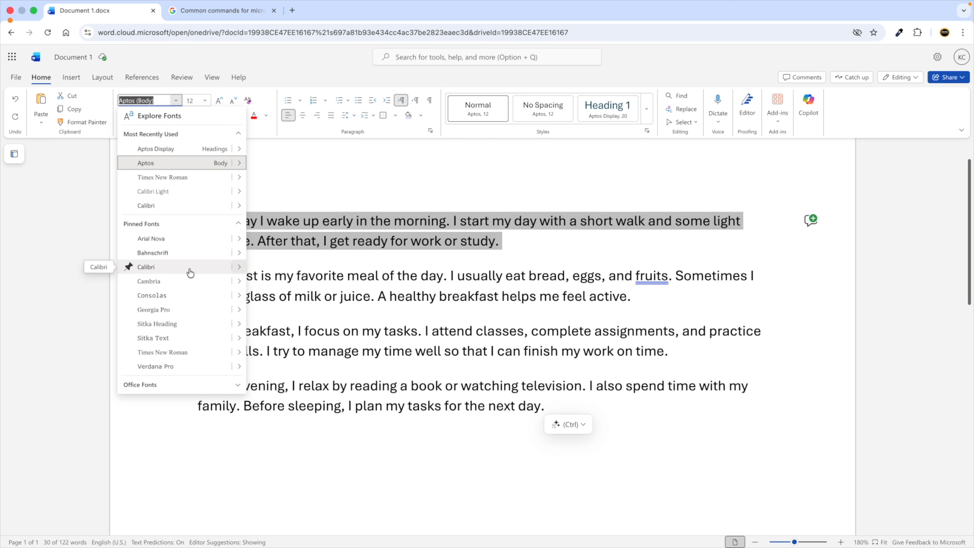
click(190, 271)
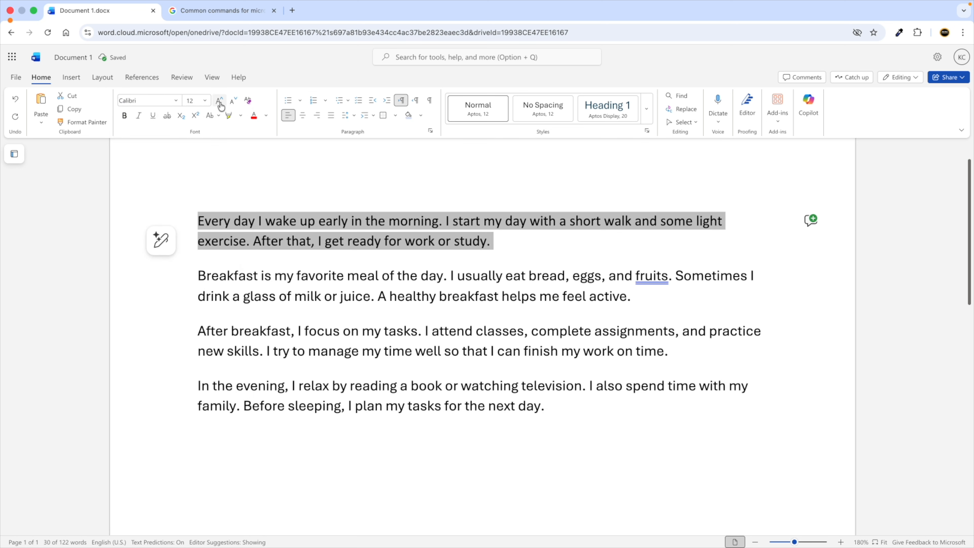
- Enlarge the first paragraph of Document 1 stepwise to 16, and set its font size to 24
click(221, 103)
click(221, 103)
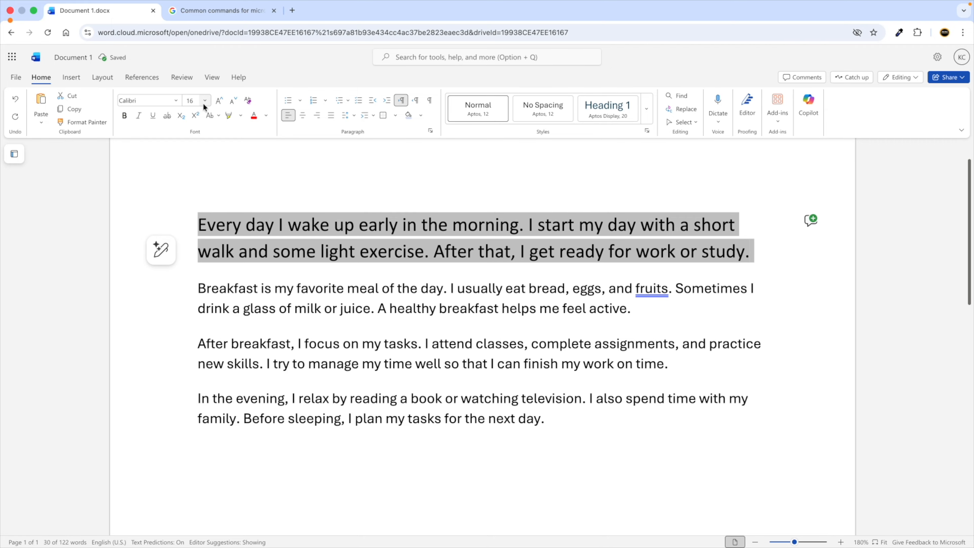
click(206, 102)
click(192, 247)
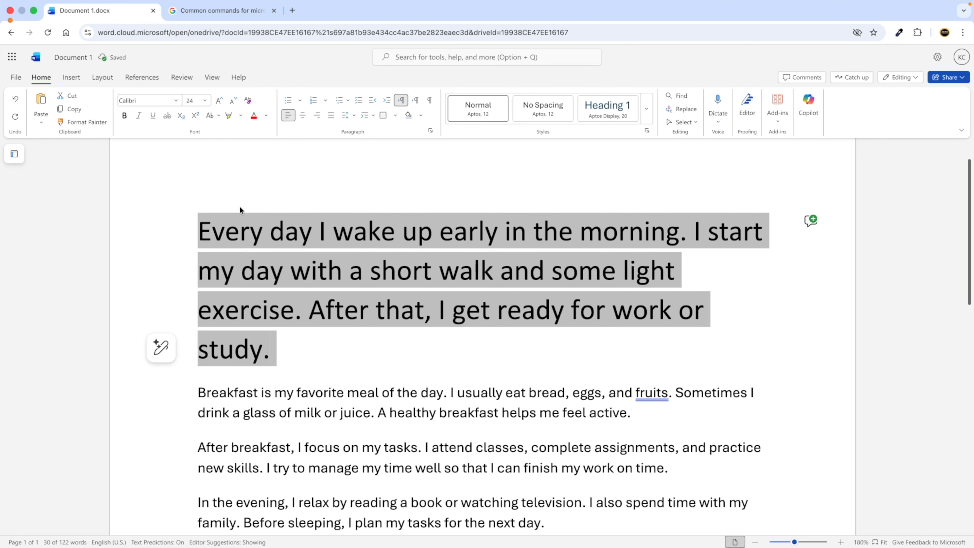
scroll(250, 238, down, 1)
scroll(249, 238, down, 3)
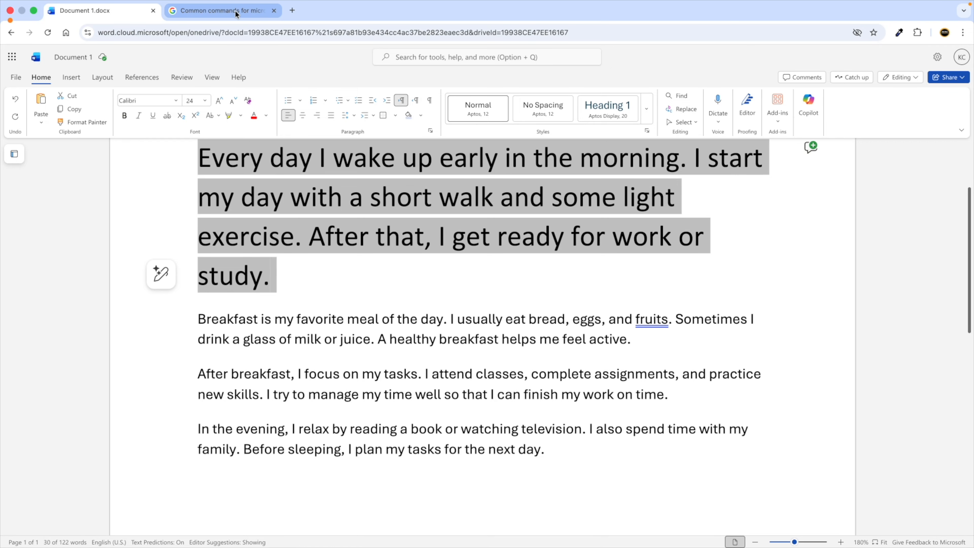
- Return to the AI answers in Chrome and review the Select All shortcuts for Windows and Mac
click(238, 13)
scroll(270, 244, up, 4)
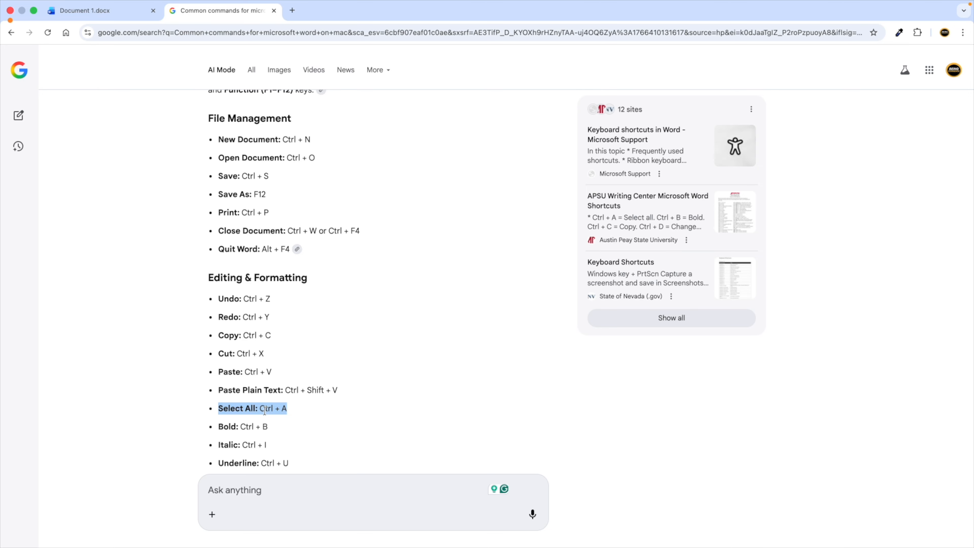
scroll(275, 408, up, 15)
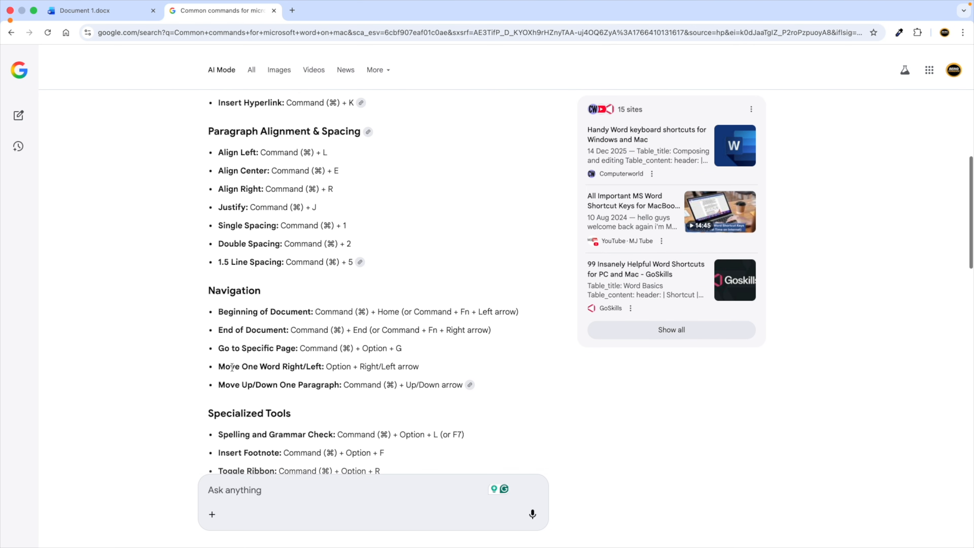
scroll(252, 241, up, 6)
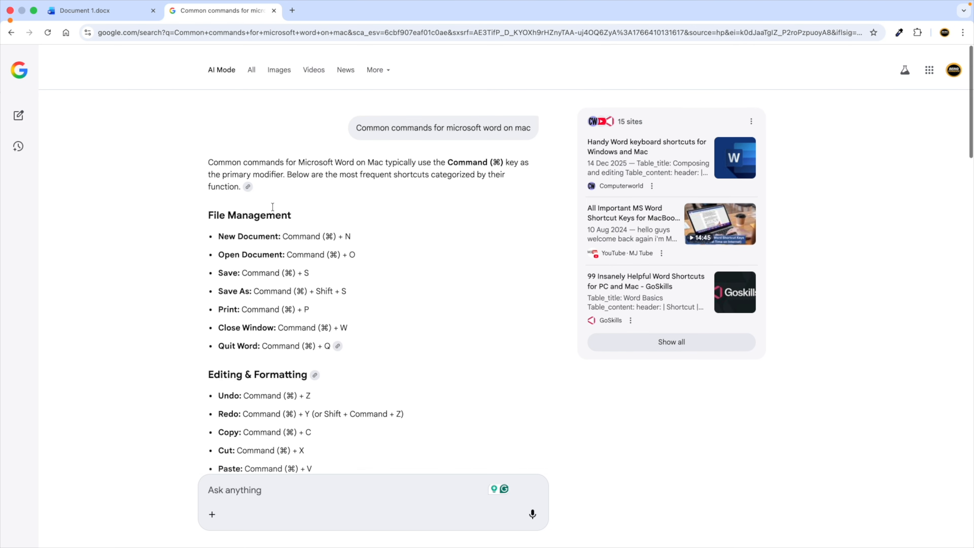
scroll(274, 284, down, 3)
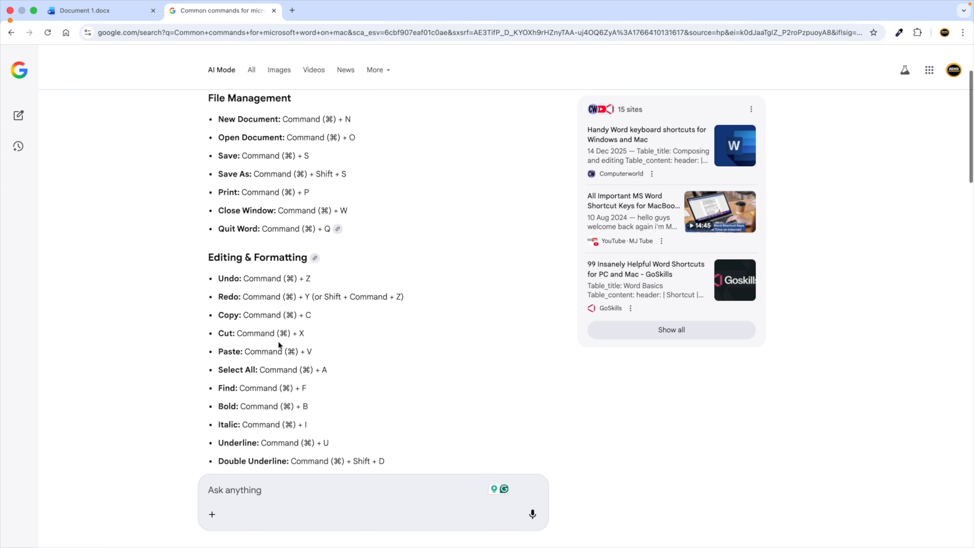
click(275, 370)
drag(274, 369, 328, 373)
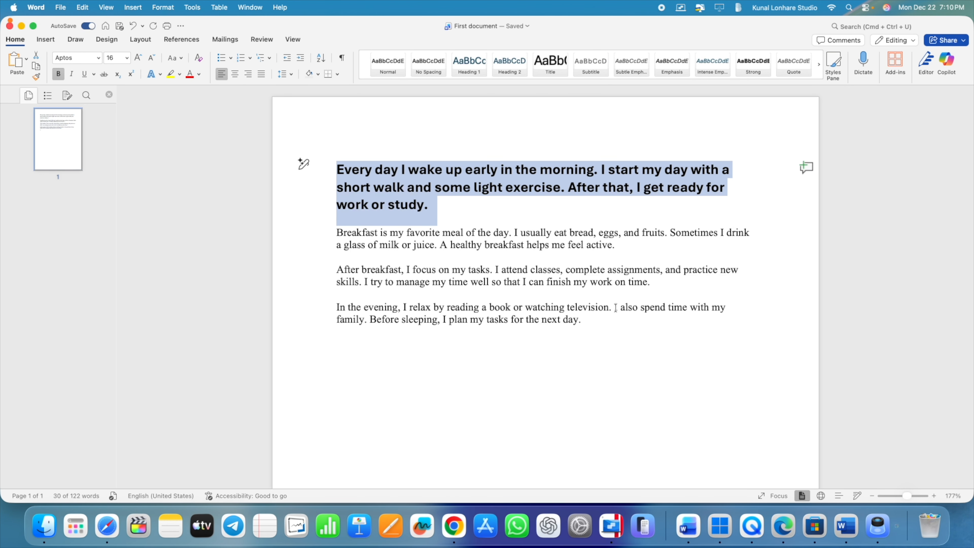
- Switch to First document in Word on the Mac and select its entire text
drag(605, 319, 353, 172)
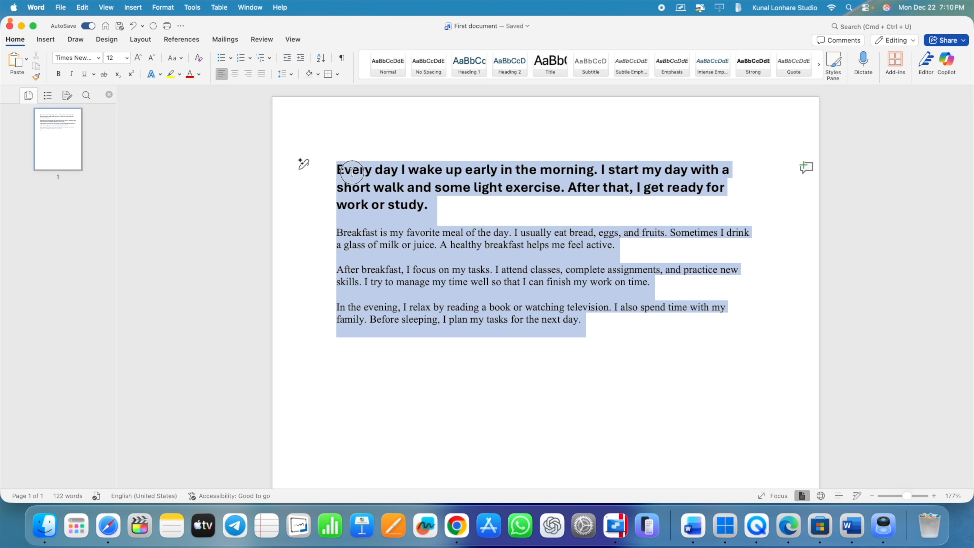
click(606, 317)
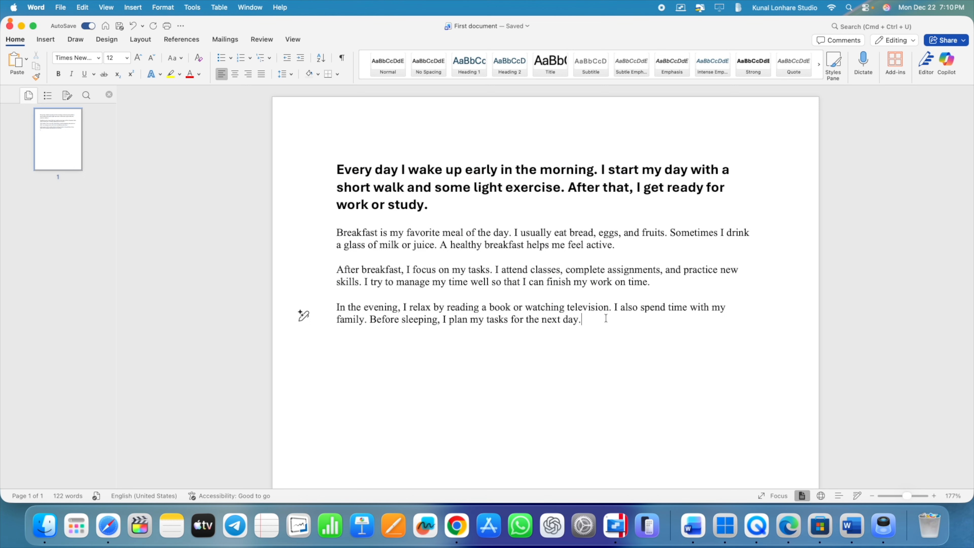
key(super+a)
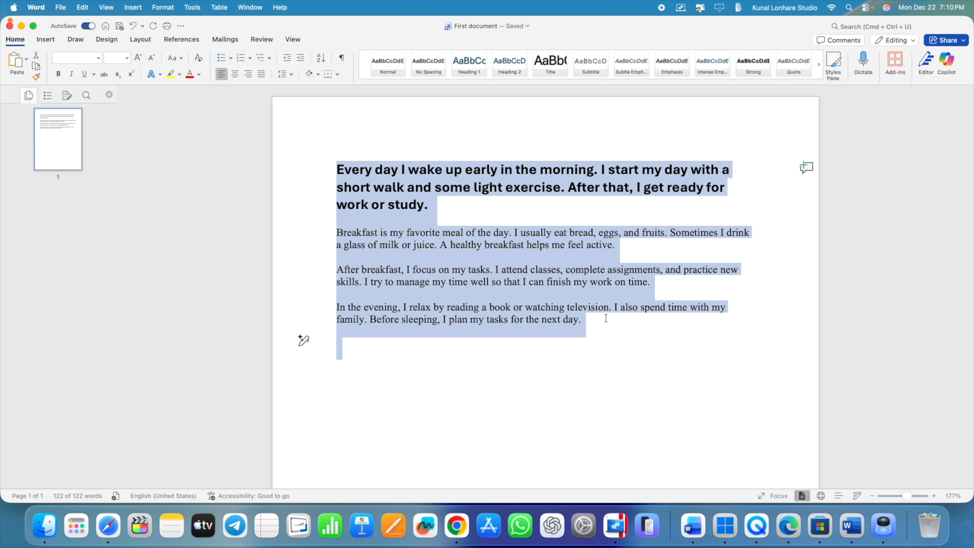
- Change the font of the selected text to Abadi MT Condensed Light
click(92, 57)
click(98, 61)
mouse_move(96, 229)
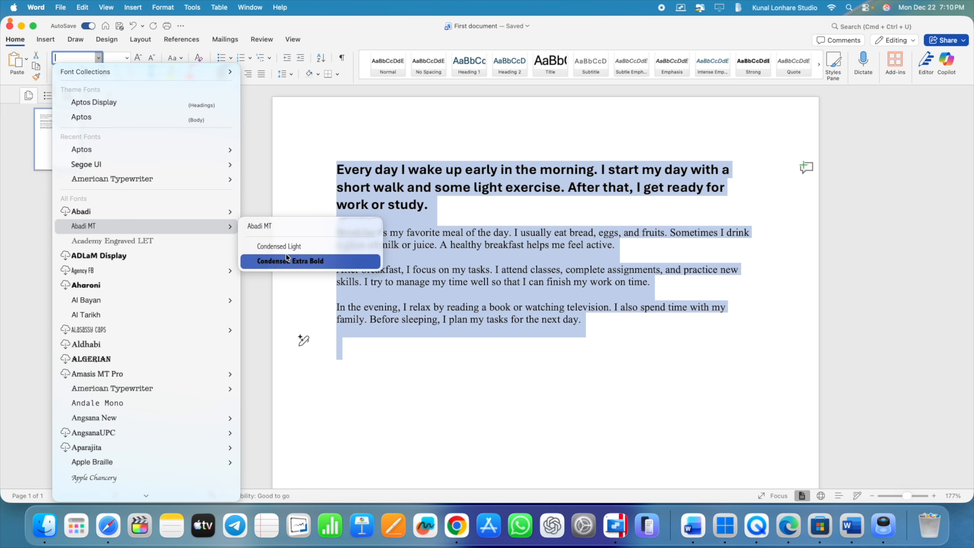
click(281, 248)
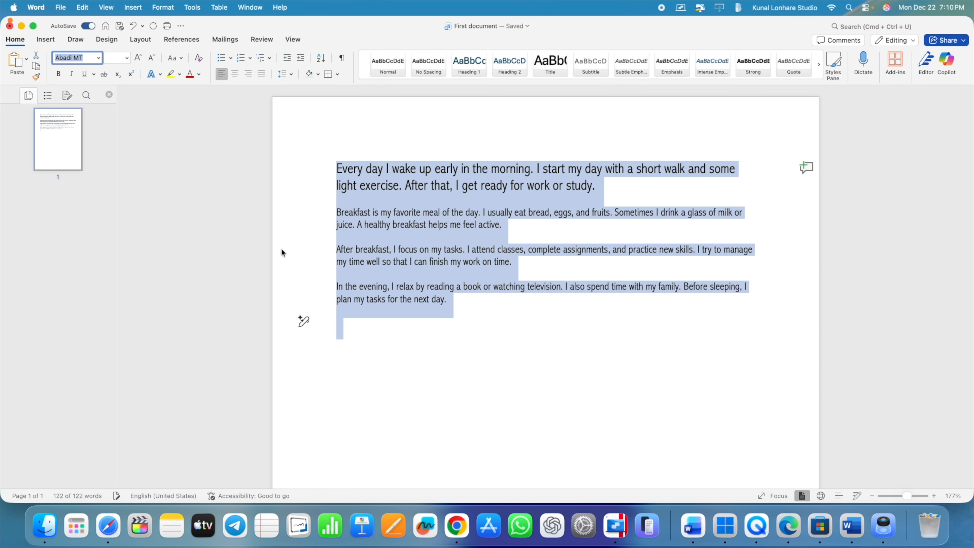
click(375, 331)
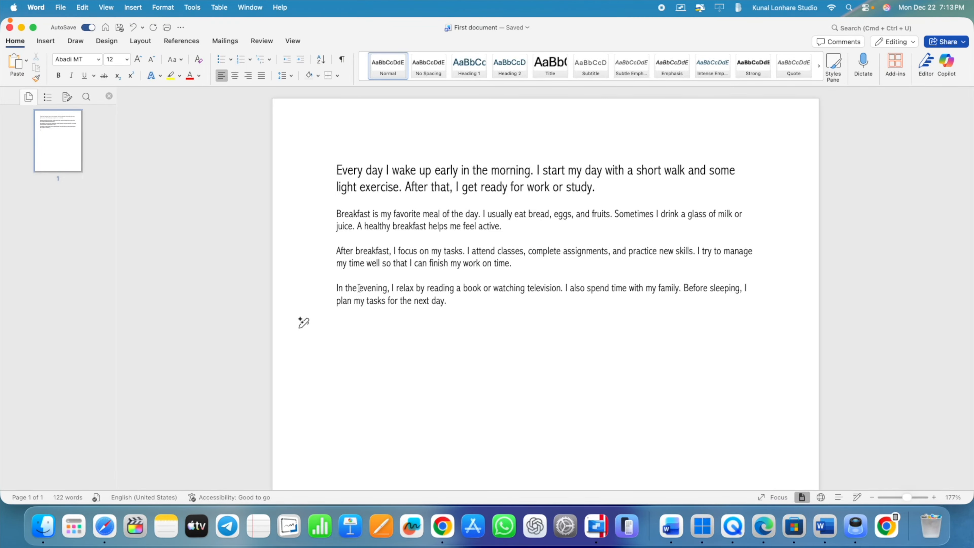
- Format the word "usually" in the second paragraph as italic and underlined, after trying bold on it
double_click(361, 215)
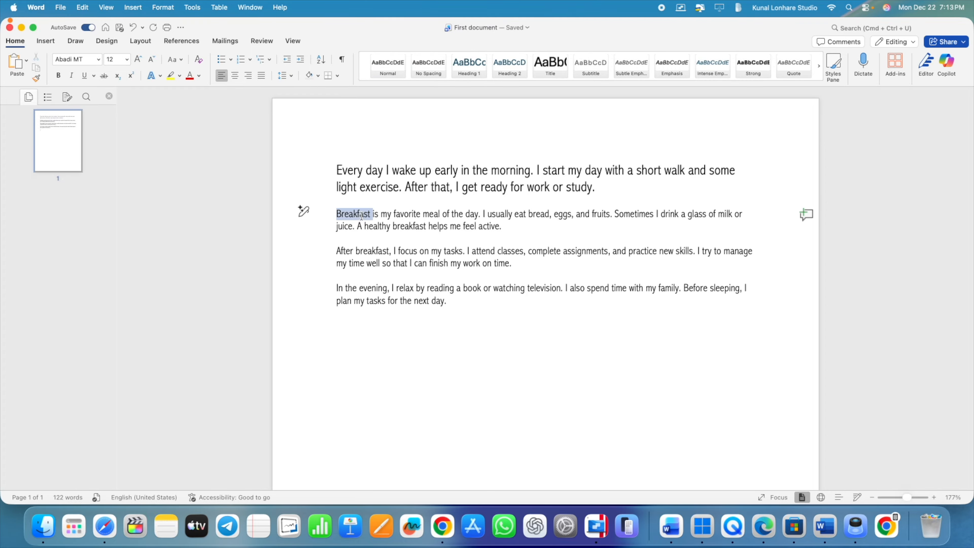
click(421, 215)
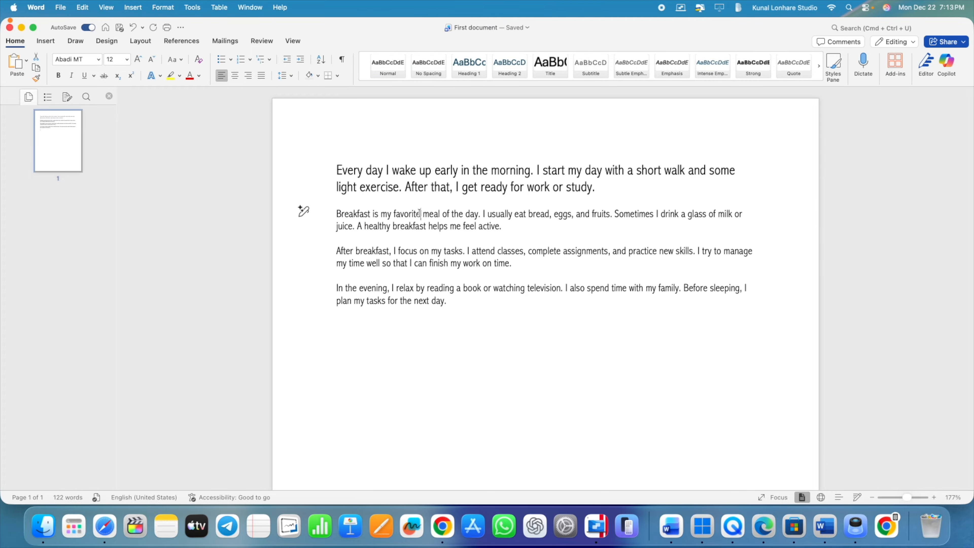
double_click(361, 215)
double_click(498, 213)
click(58, 75)
click(69, 76)
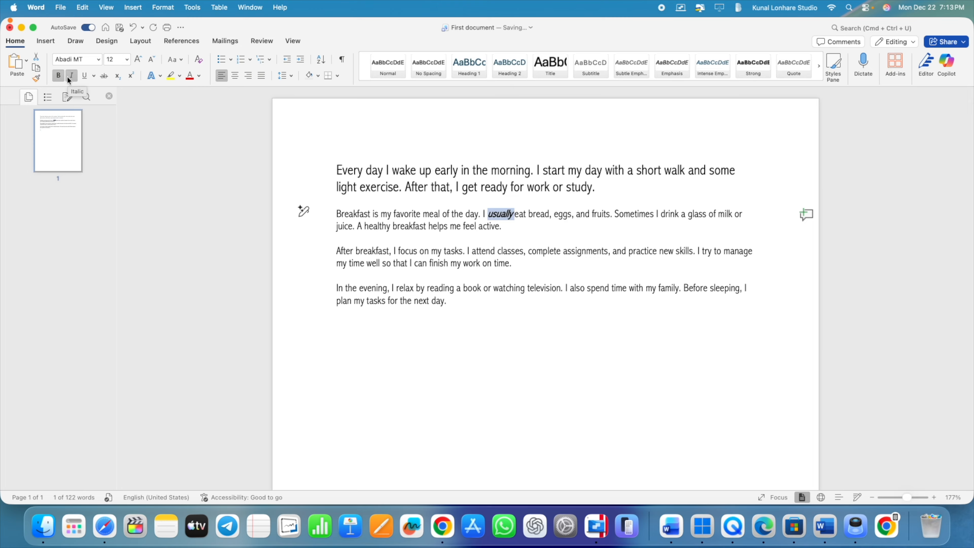
click(60, 76)
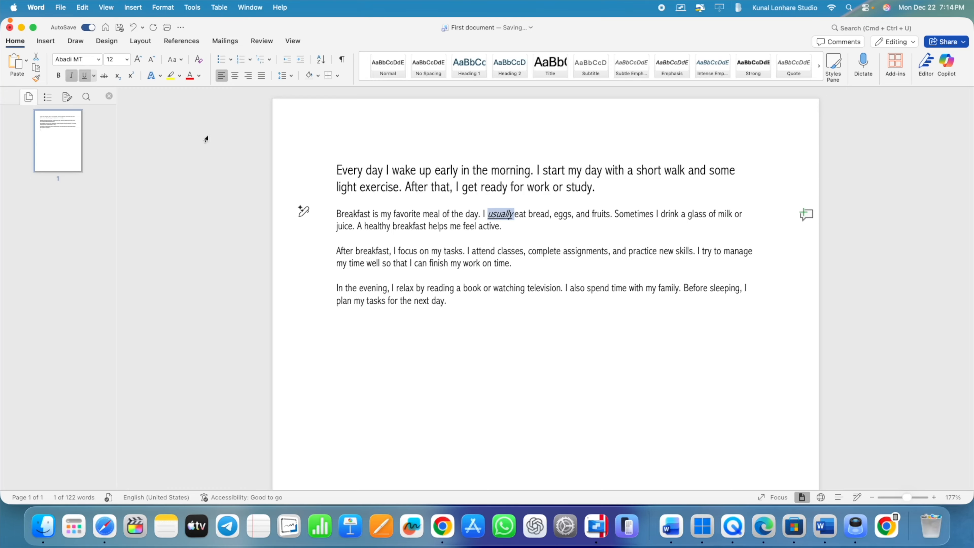
- Try bold on the paragraph starting "After breakfast", and remove it again
triple_click(462, 254)
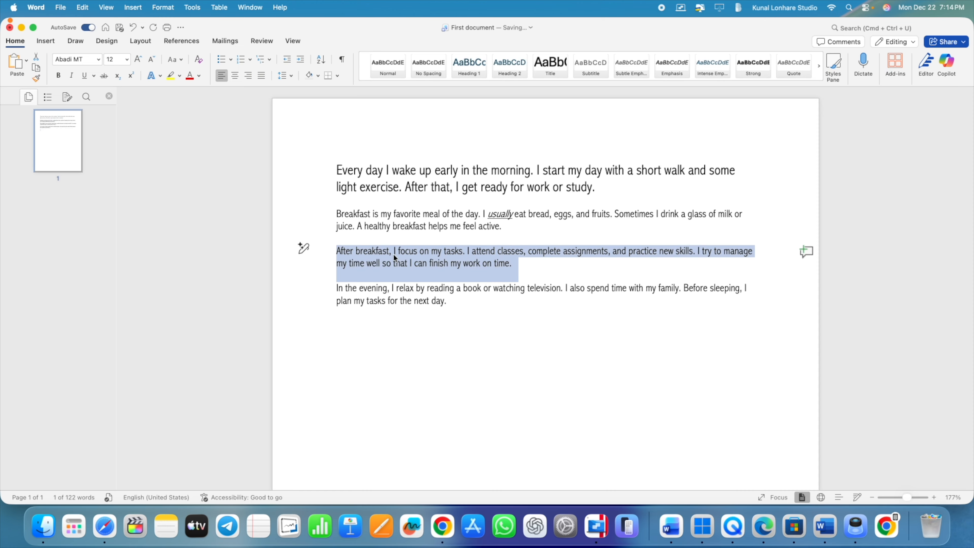
click(56, 76)
click(56, 75)
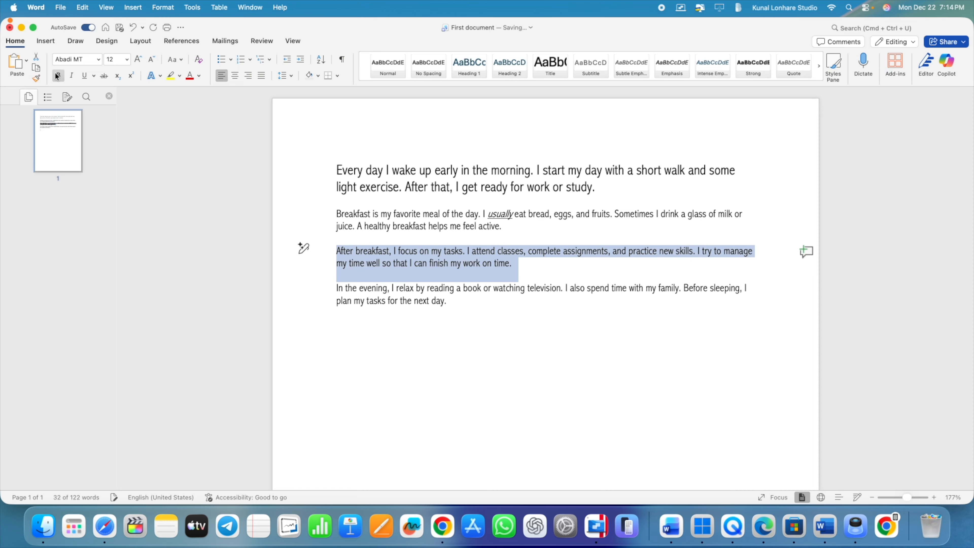
click(443, 264)
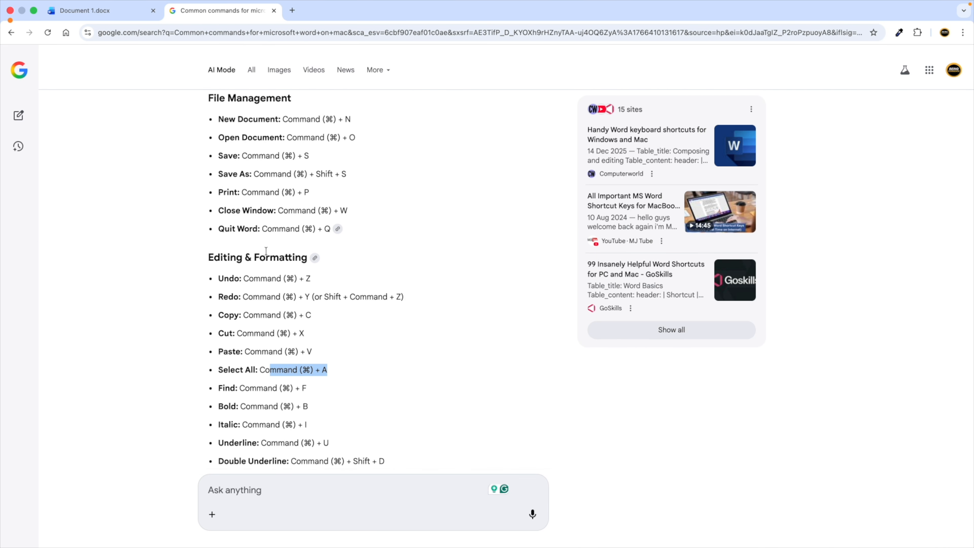
- Switch to the AI answers in Chrome and review the Bold, Italic and Underline shortcuts for Mac
scroll(268, 250, up, 2)
scroll(234, 345, down, 2)
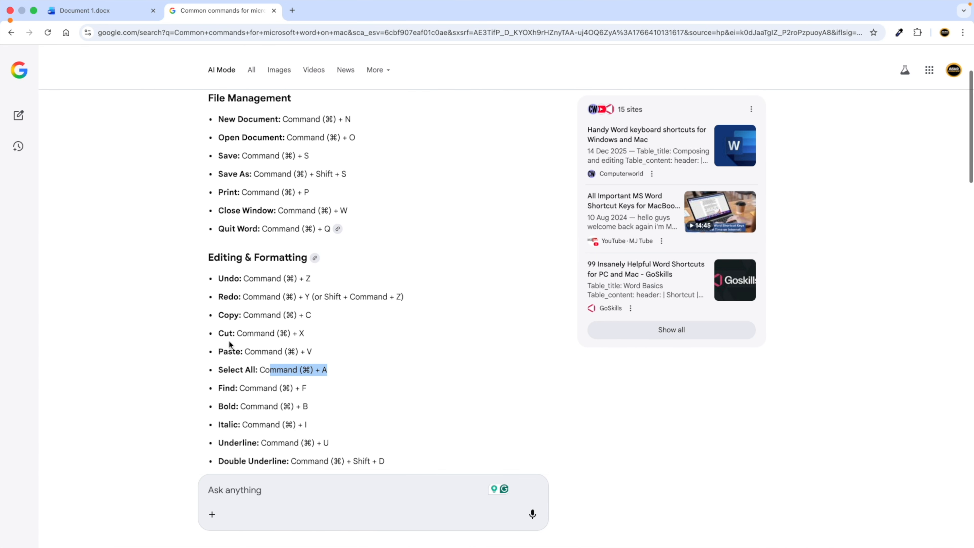
scroll(221, 351, down, 3)
click(219, 360)
drag(220, 361, 334, 402)
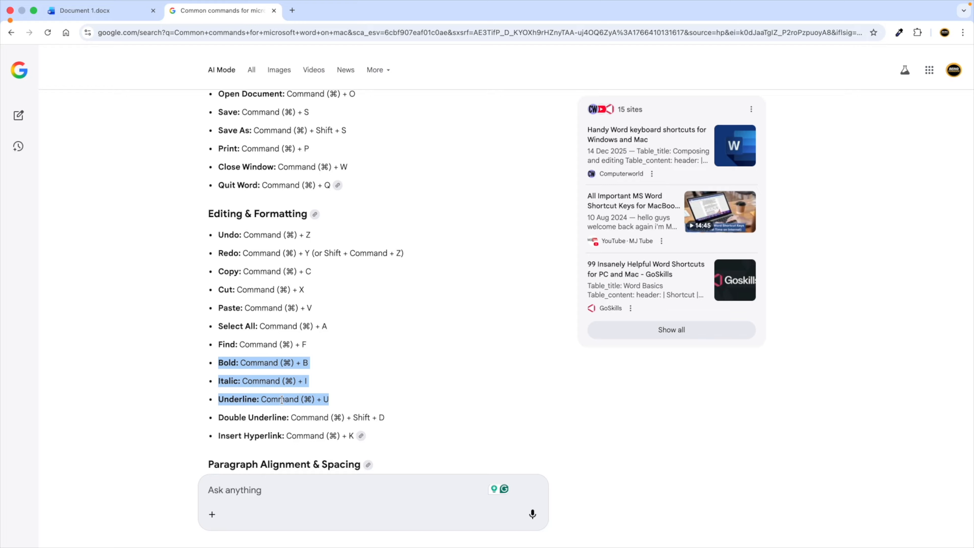
scroll(309, 402, down, 1)
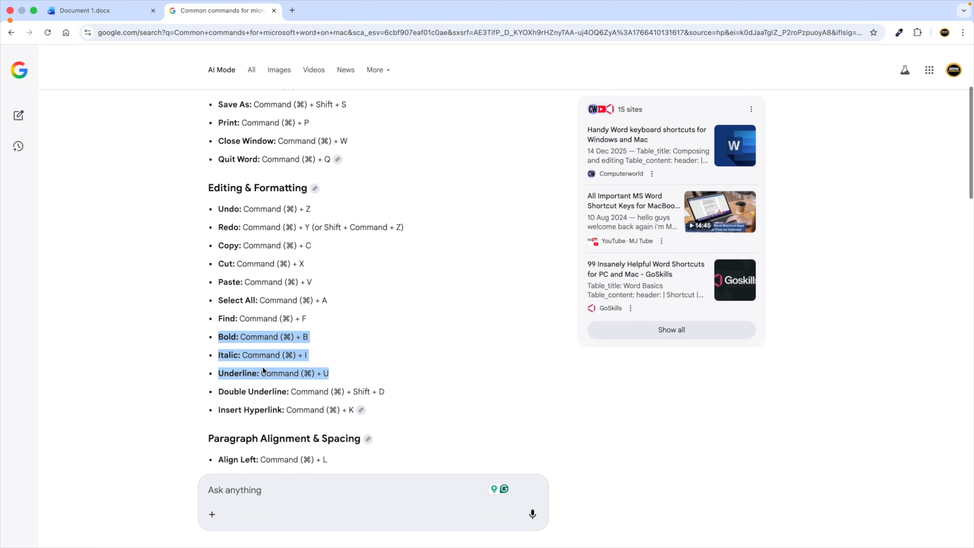
scroll(263, 370, down, 20)
scroll(263, 367, down, 7)
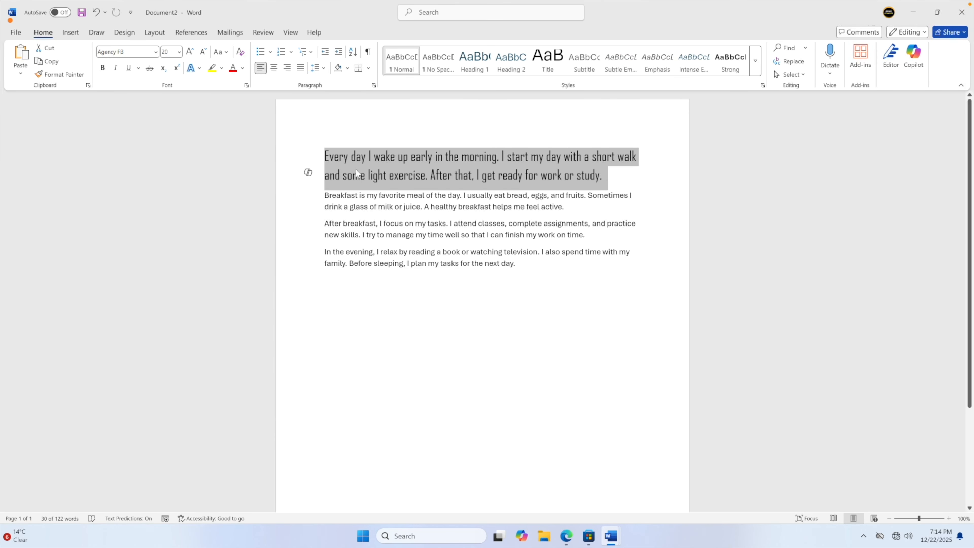
- Switch to Document2 in Word for Windows and try bold, italic and underline on the word "Breakfast"
double_click(352, 195)
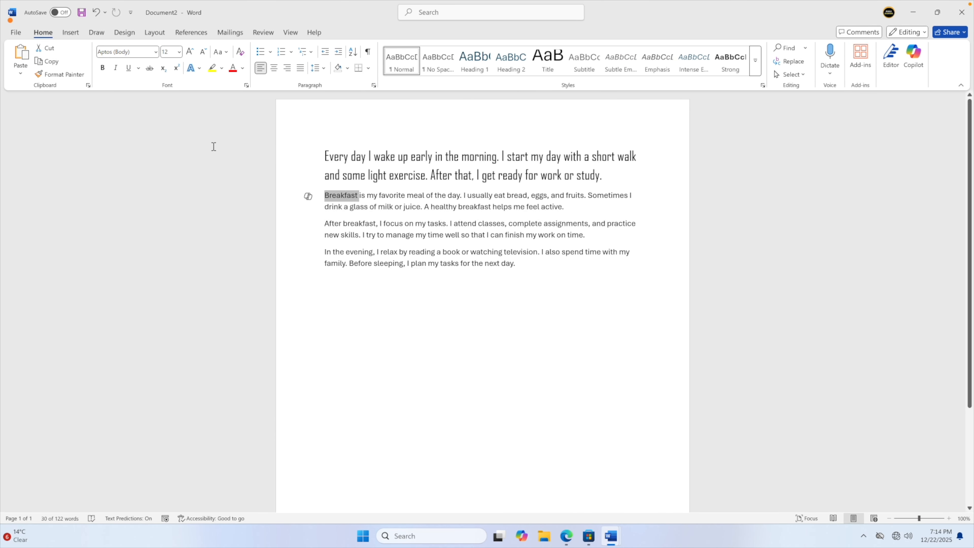
click(105, 70)
click(104, 69)
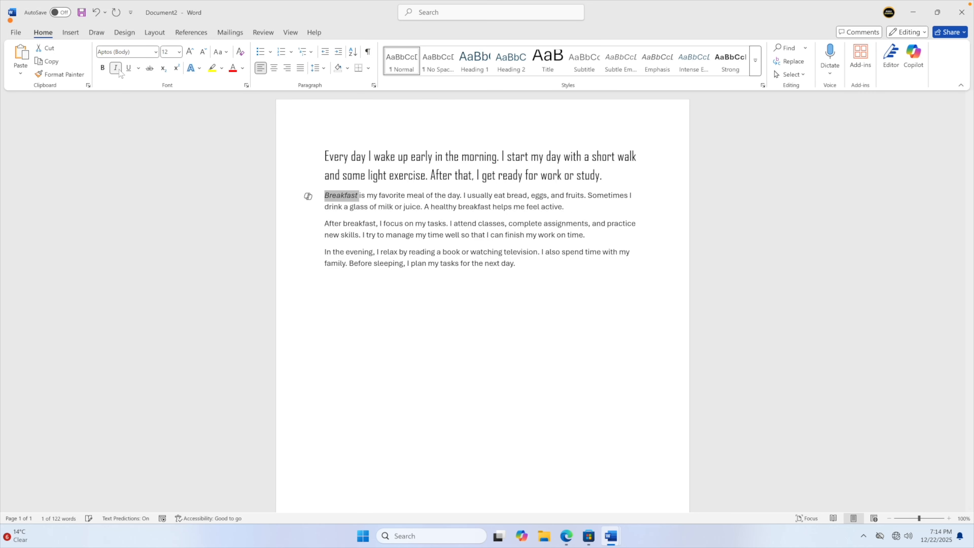
click(128, 68)
click(127, 69)
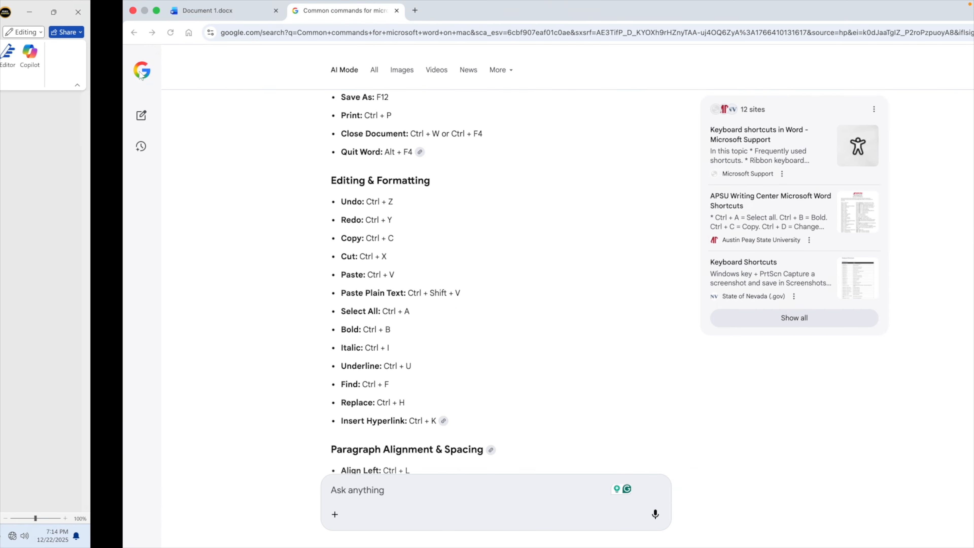
- Select the word "milk" in Document 1 in Word for the web, and review the Windows Bold, Italic and Underline shortcuts in the AI answers
click(80, 13)
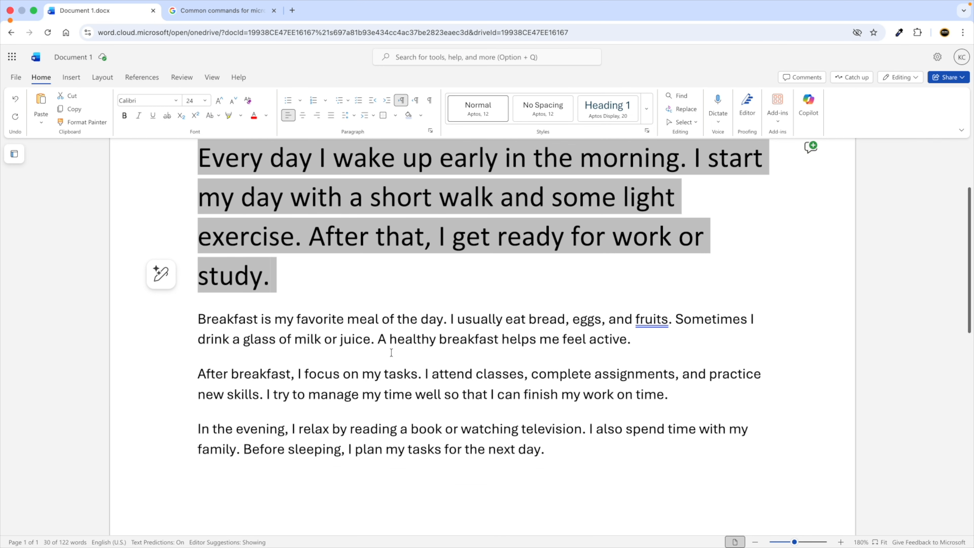
double_click(309, 338)
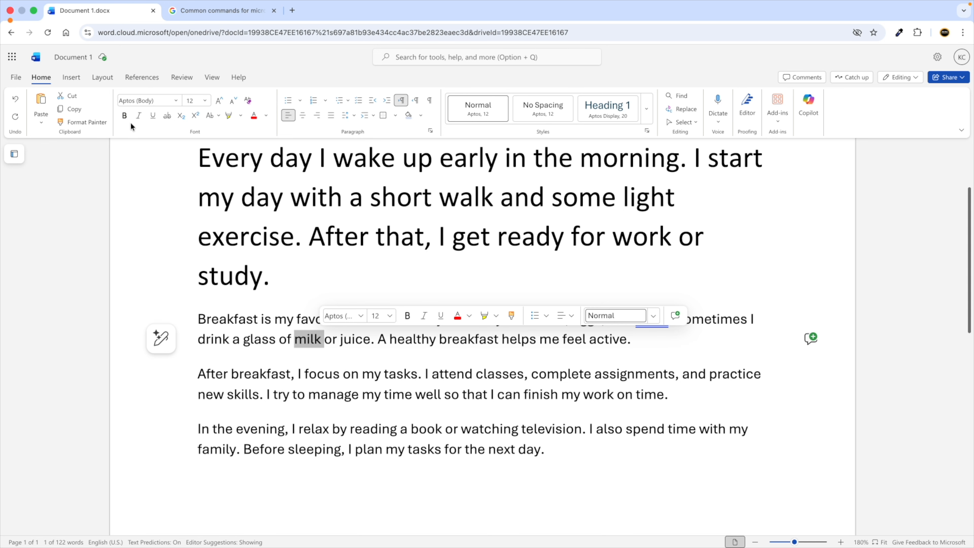
click(226, 15)
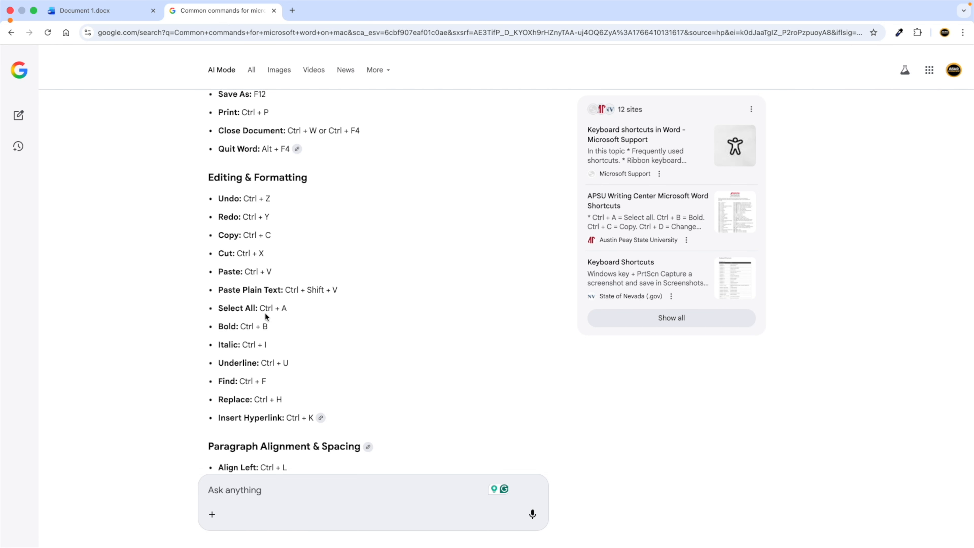
drag(218, 325, 303, 369)
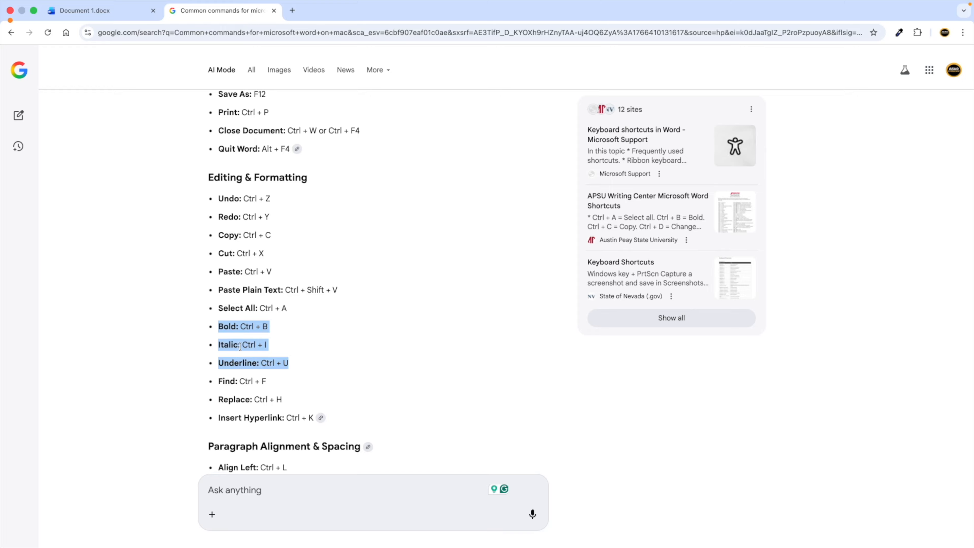
- Switch to First document in Word on the Mac, make the word "focus" bold, and remove the bold again
key(ctrl+Left)
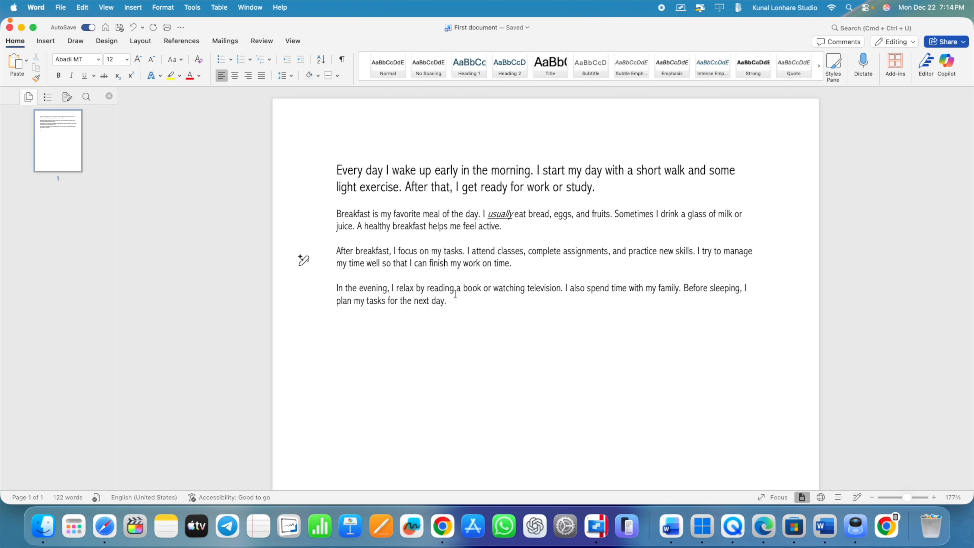
double_click(407, 251)
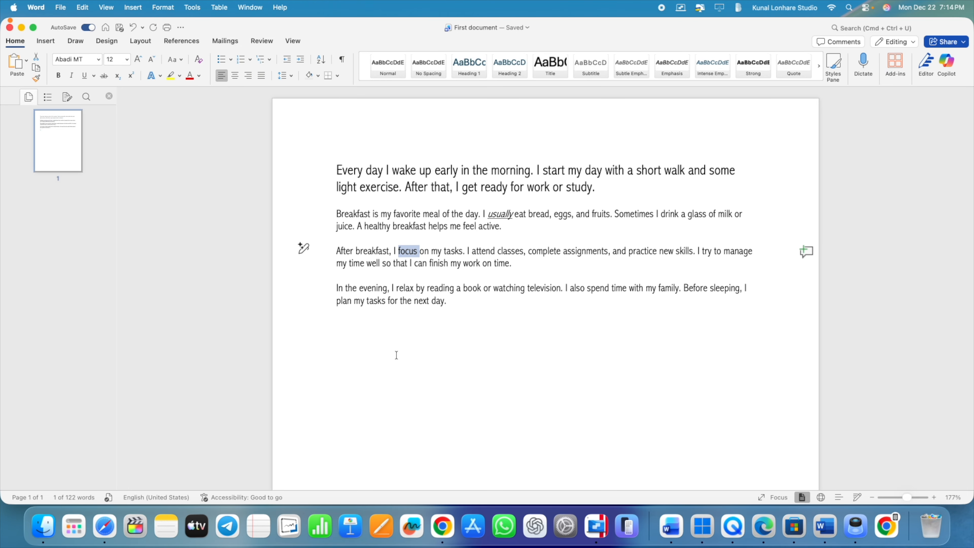
key(super+b)
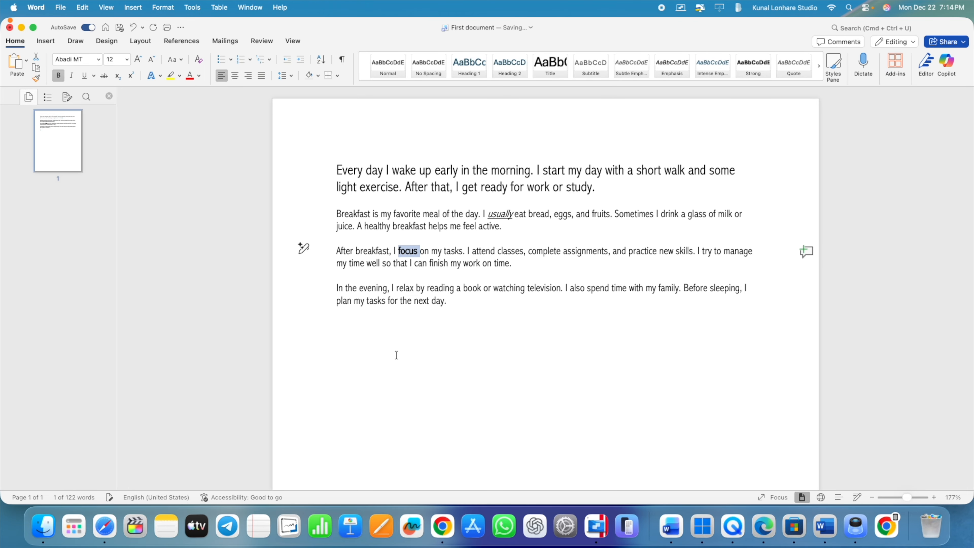
key(super+b)
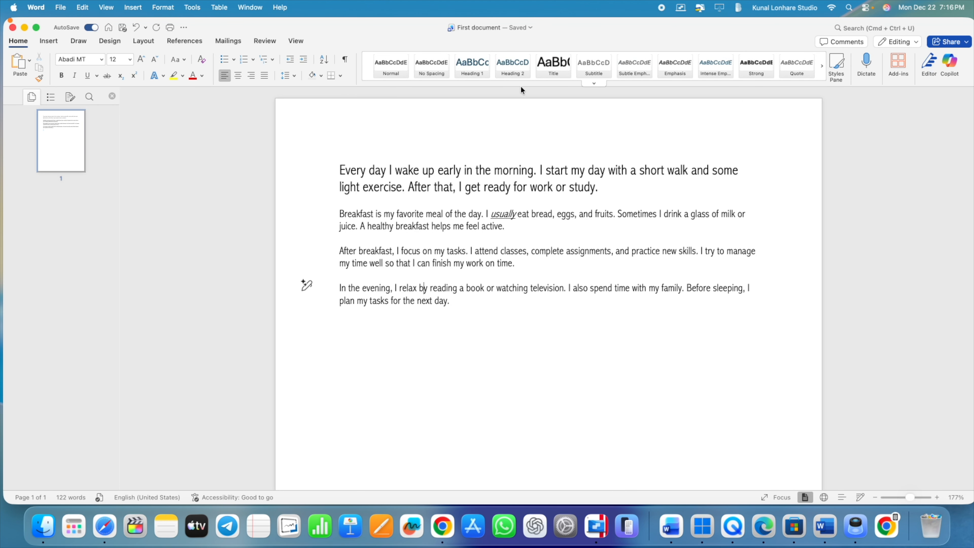
- Insert a new line above the first paragraph and enter the text "My Heading" on it
click(339, 171)
key(Return)
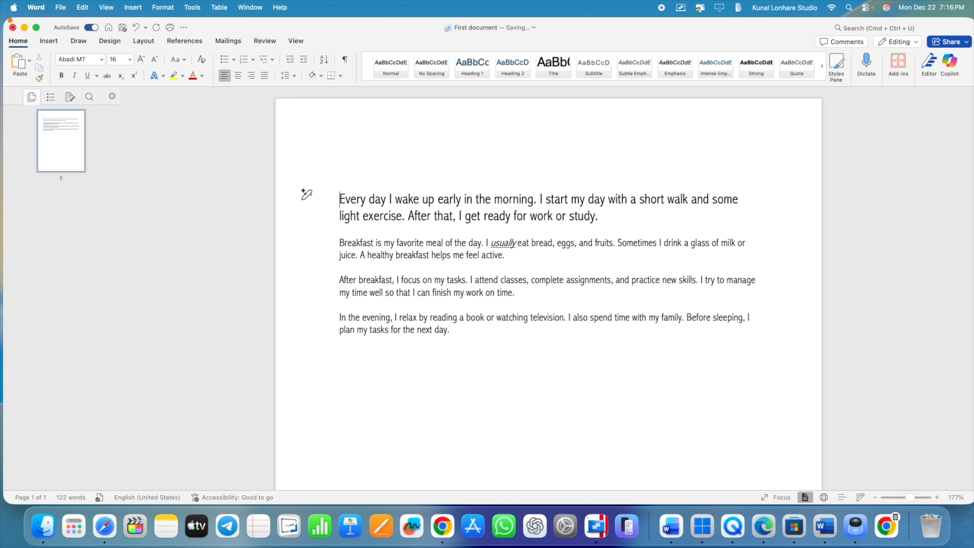
click(347, 155)
key(Caps_Lock)
text(My)
key(Caps_Lock)
text(Heading)
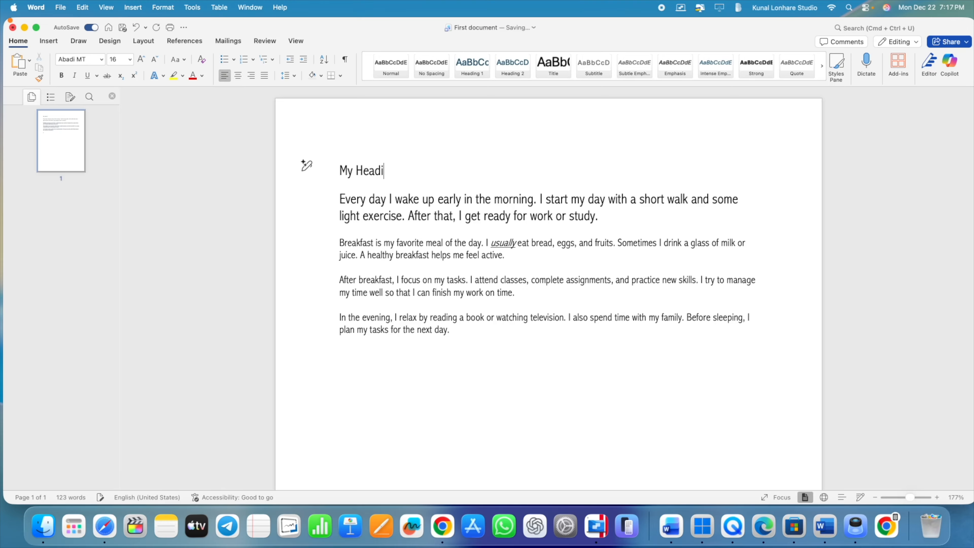
- Apply the Heading 1 style to the "My Heading" line, and undo the style change
double_click(361, 175)
triple_click(361, 174)
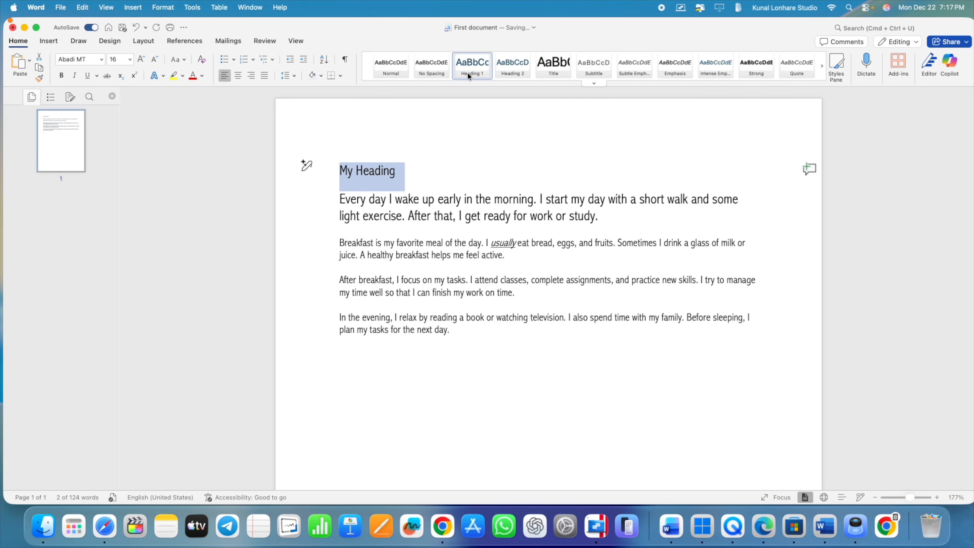
click(478, 64)
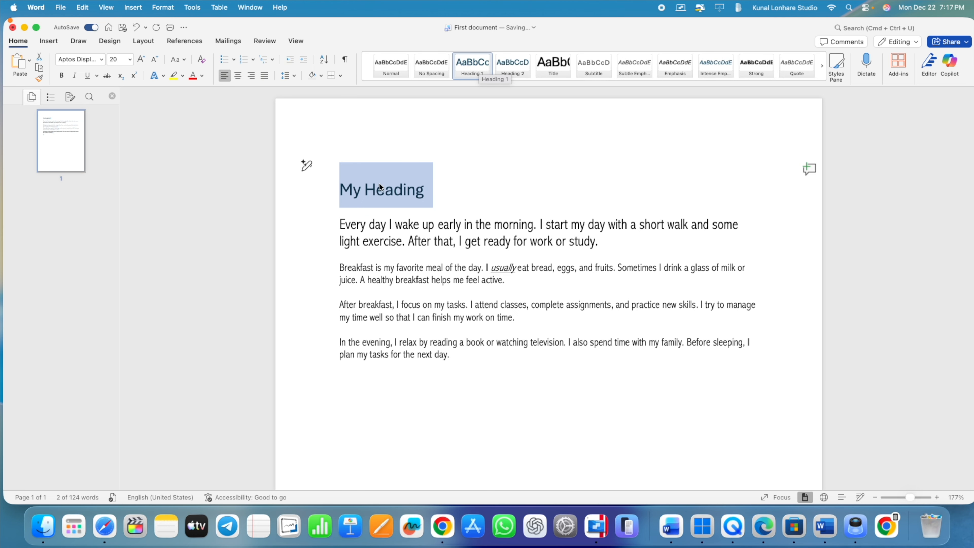
click(136, 28)
click(405, 169)
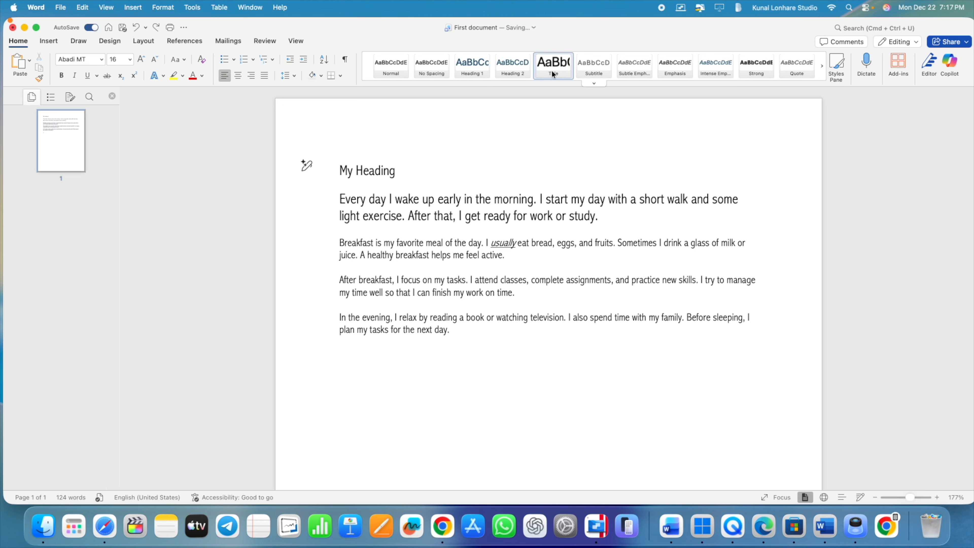
- Modify the Heading 1 style to use the Andale Mono font at size 22 in bold
right_click(469, 65)
click(481, 78)
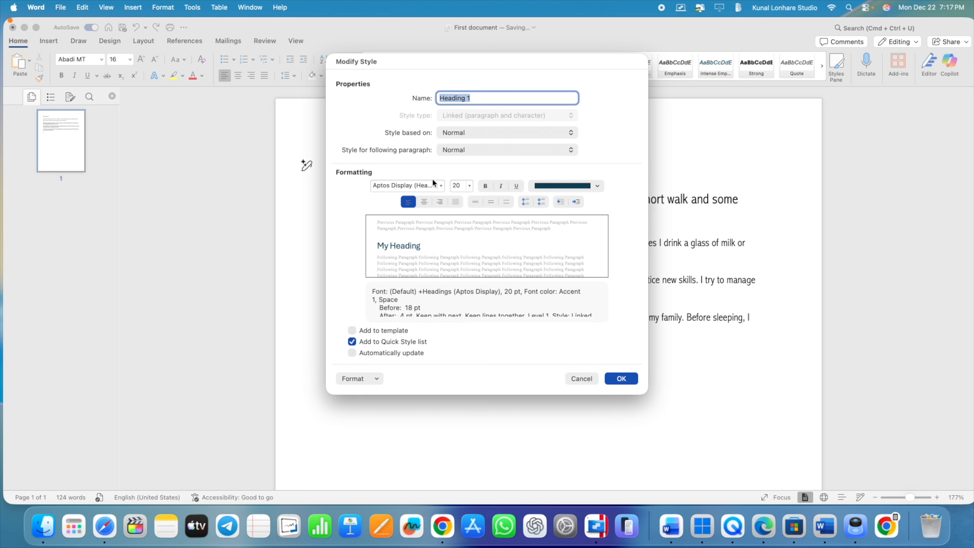
click(440, 184)
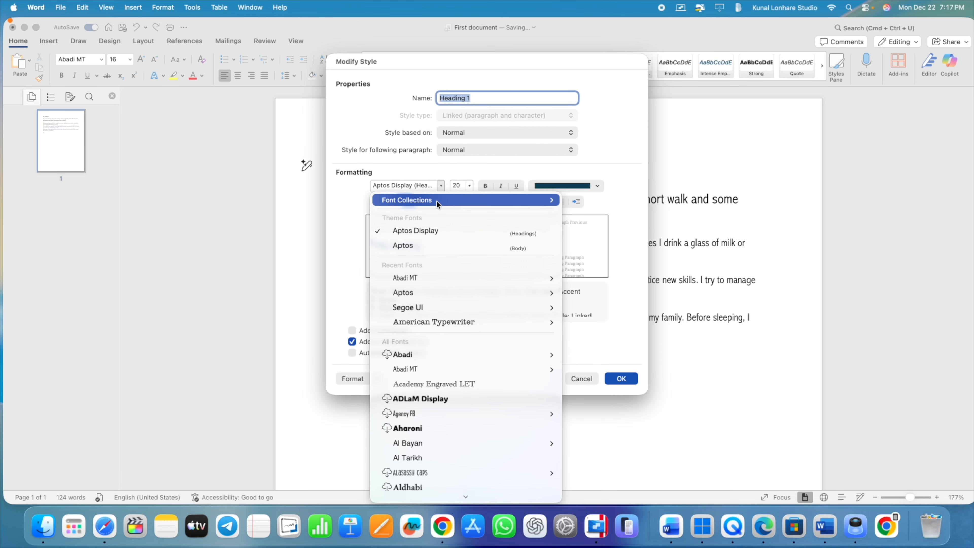
scroll(424, 316, down, 5)
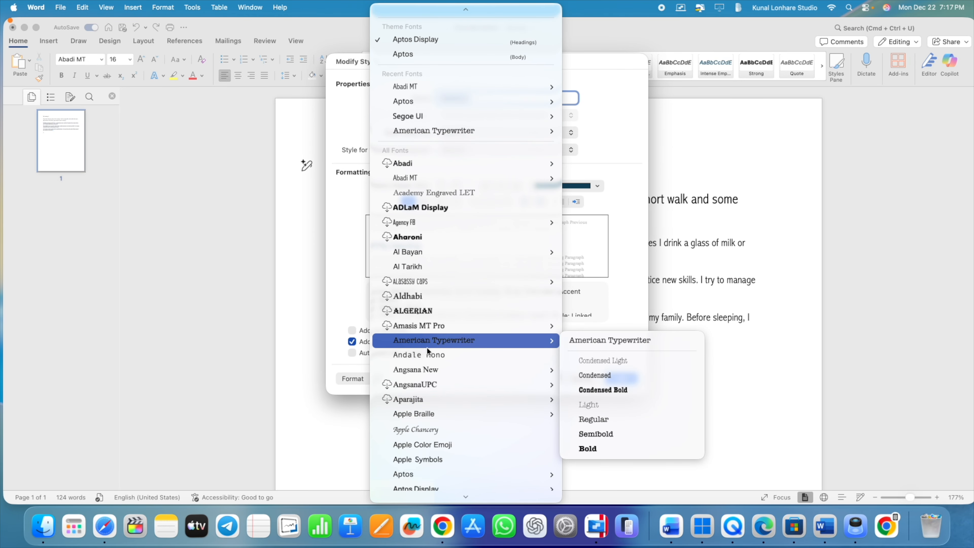
click(424, 356)
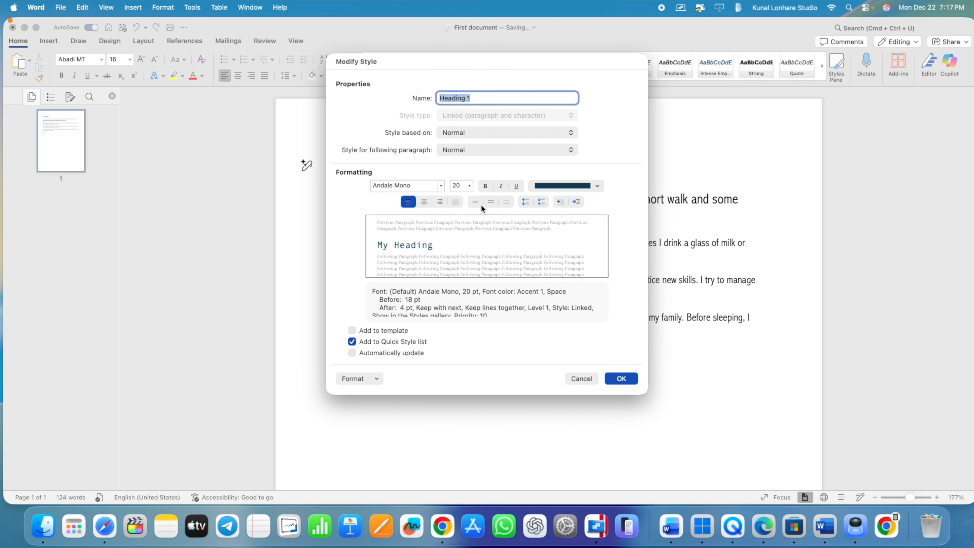
click(469, 184)
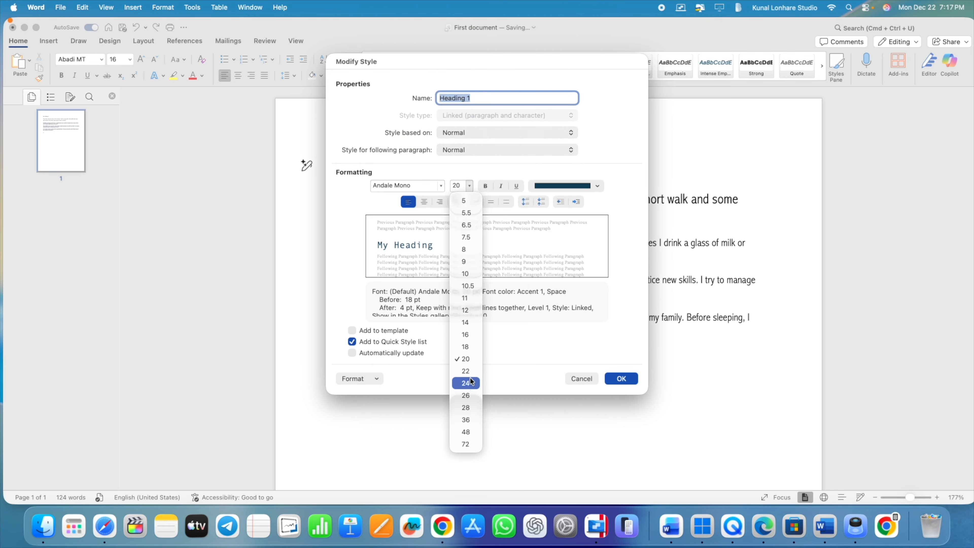
click(466, 371)
click(486, 186)
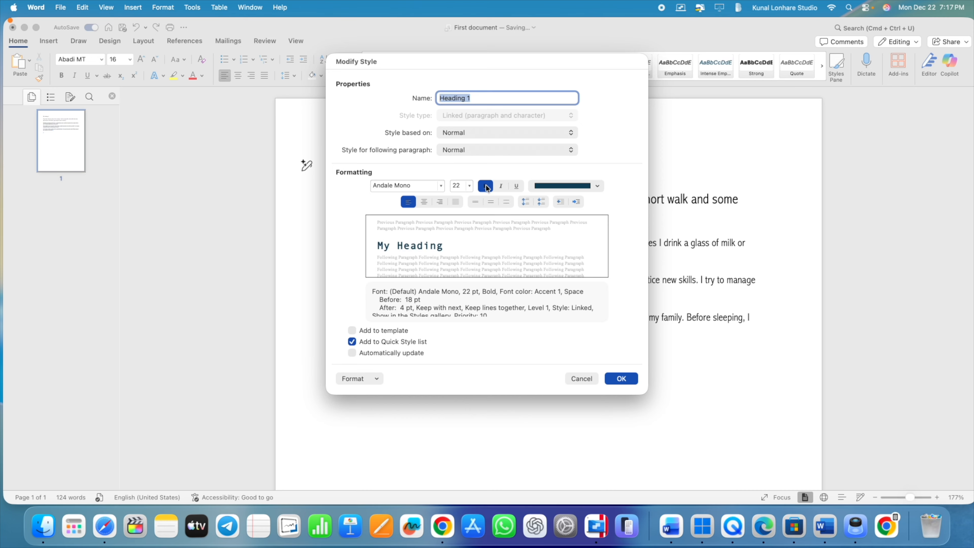
- Centre the Heading 1 style's text, set its font colour to the standard red, and save the style changes
click(424, 202)
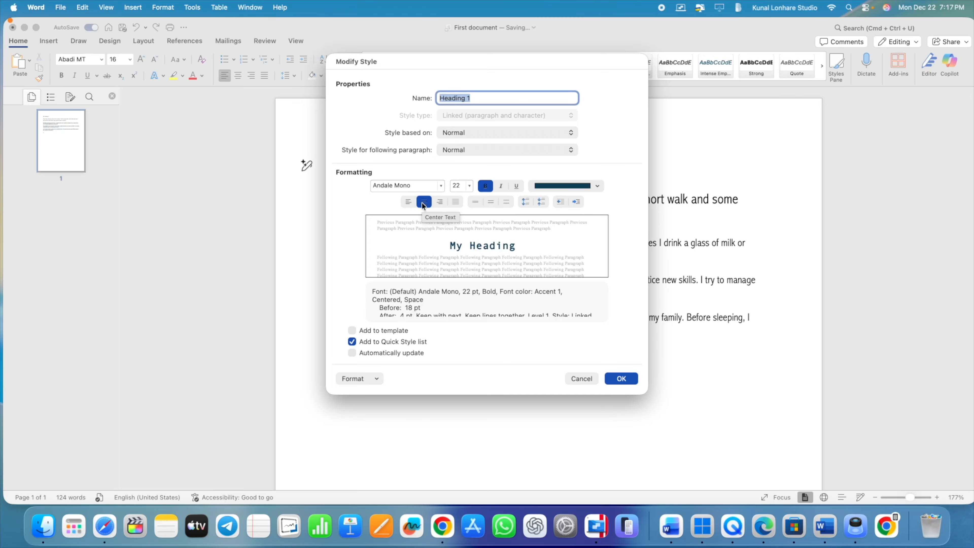
click(596, 186)
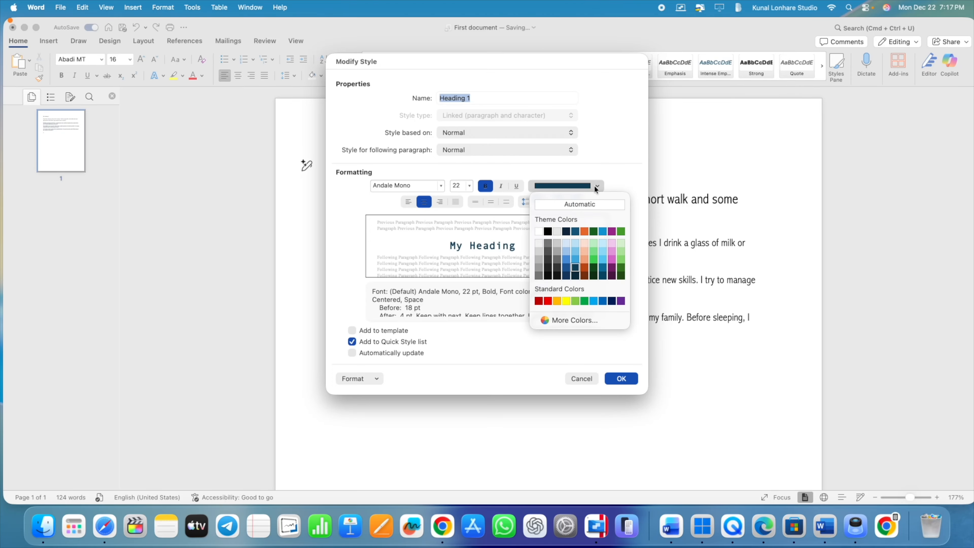
click(547, 301)
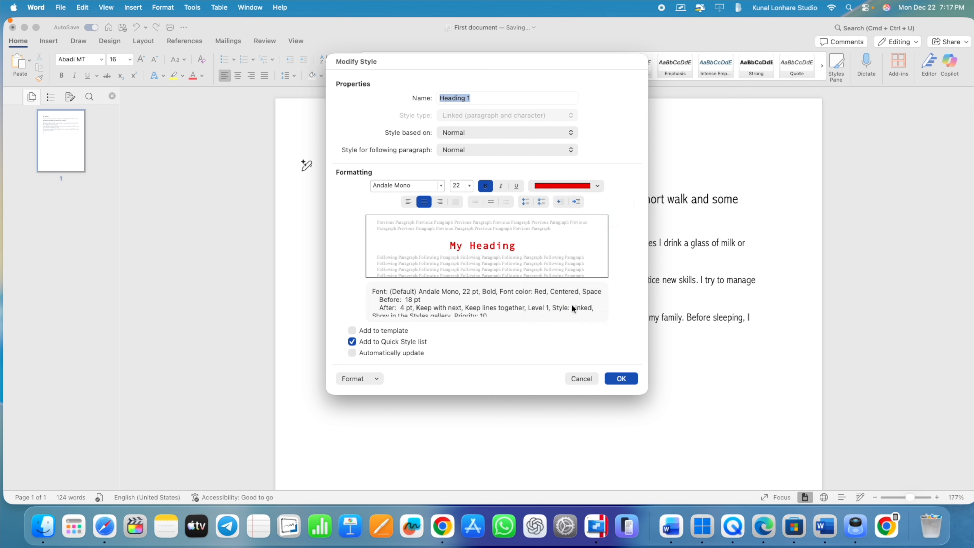
click(624, 379)
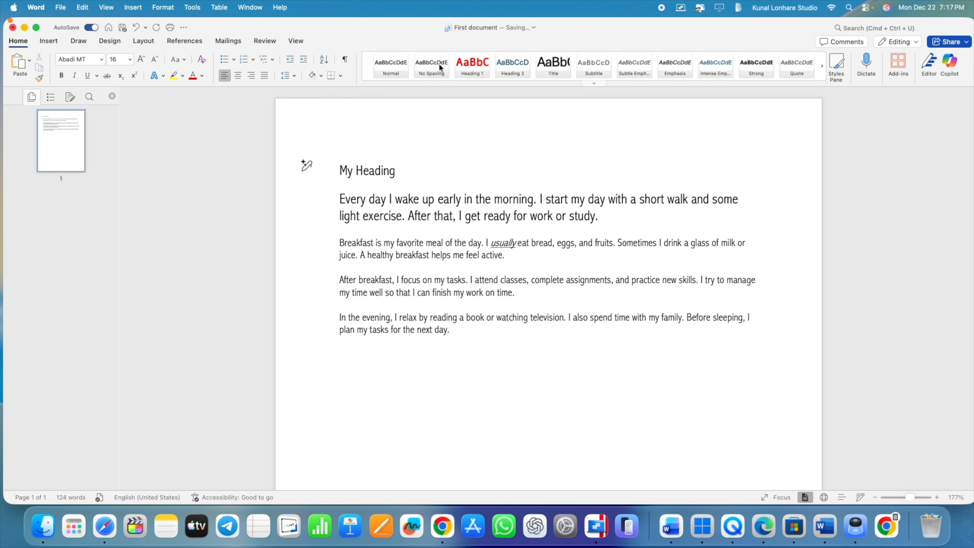
- Apply the Heading 1 style to the "My Heading" line, and add the line "My heading 2" after the last paragraph
triple_click(367, 172)
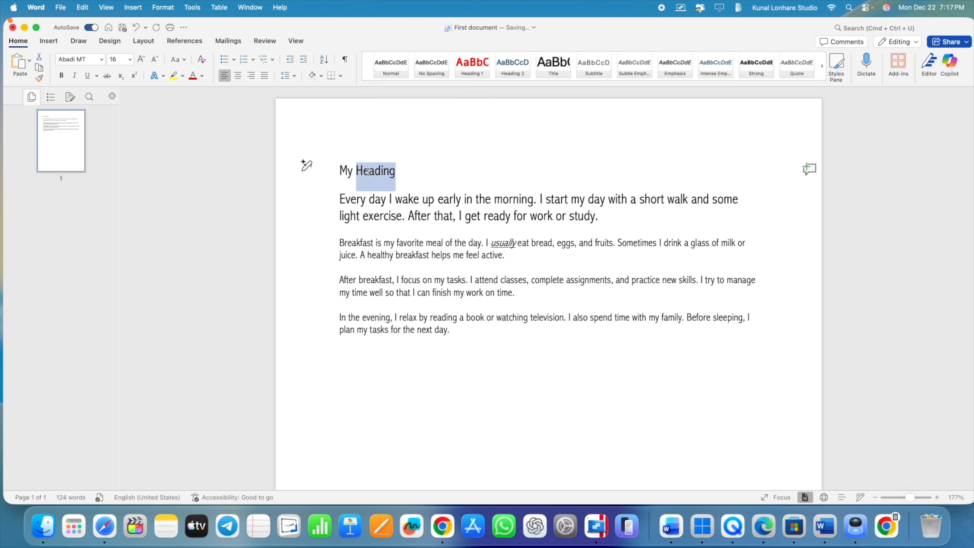
click(471, 70)
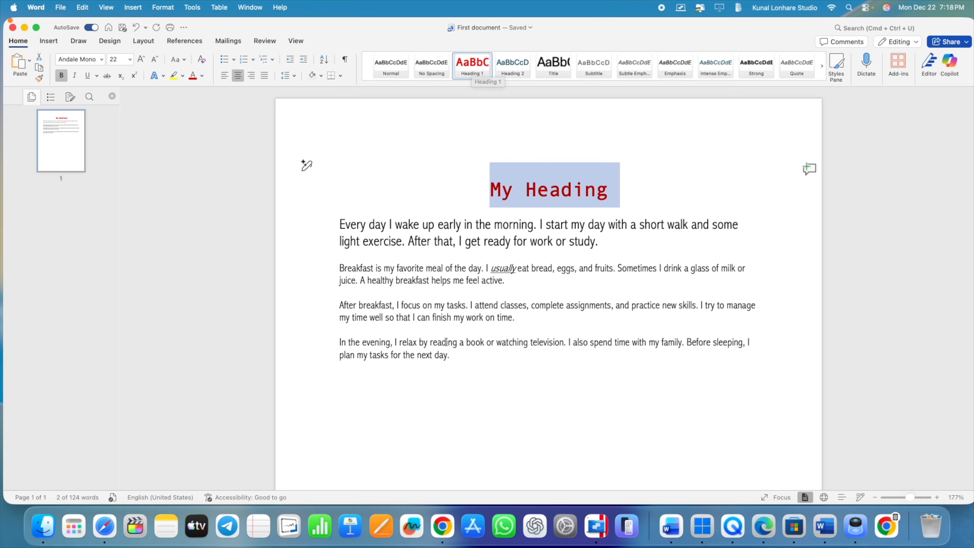
click(459, 369)
key(Return)
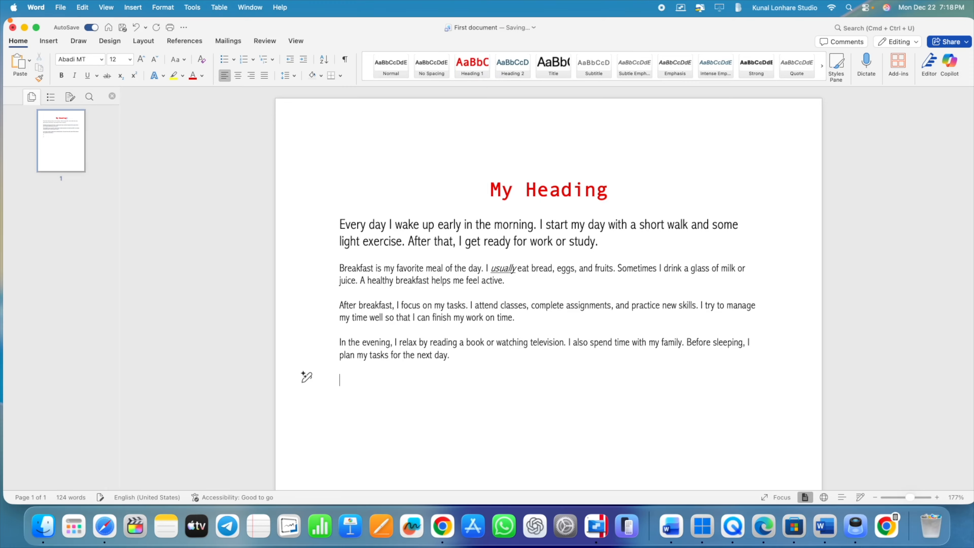
text(My heading 2)
- Apply the Heading 1 style to the "My heading 2" line at the end of the document
double_click(371, 372)
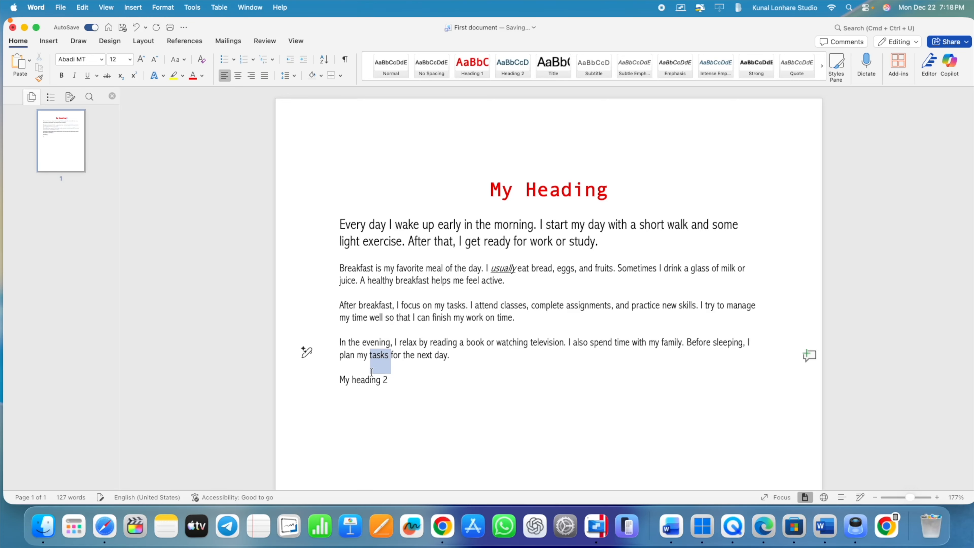
triple_click(366, 380)
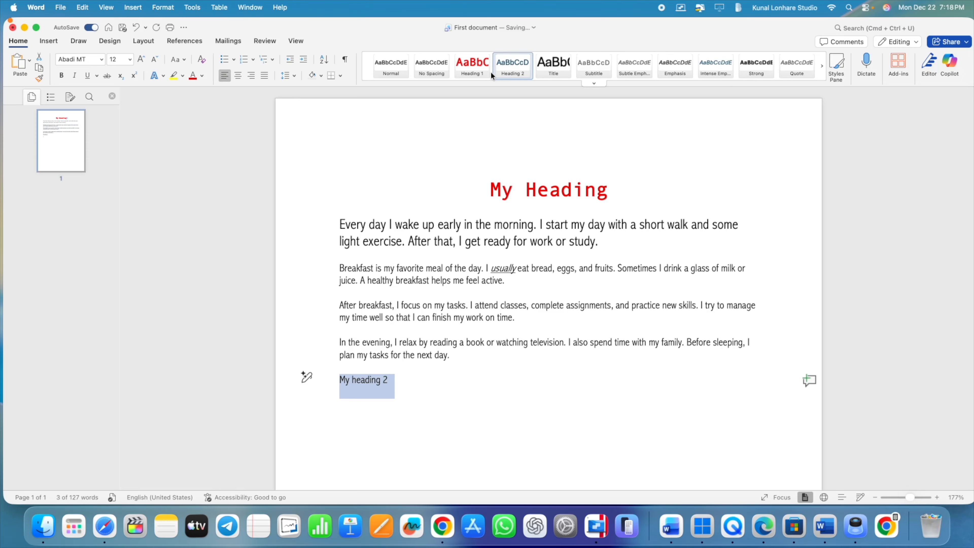
click(482, 67)
click(647, 387)
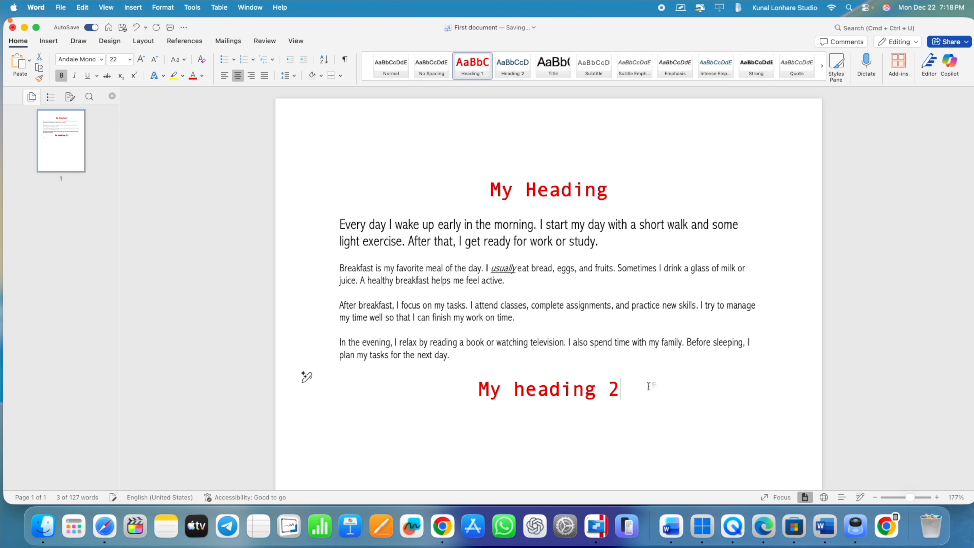
- Add a new line with the text "My sub heading" below "My heading 2"
key(Return)
scroll(648, 387, down, 2)
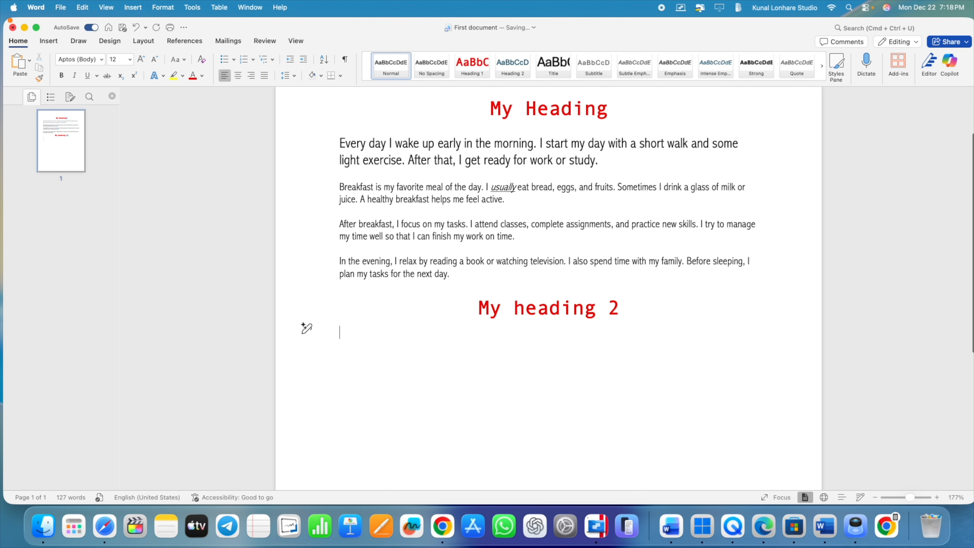
text(My s)
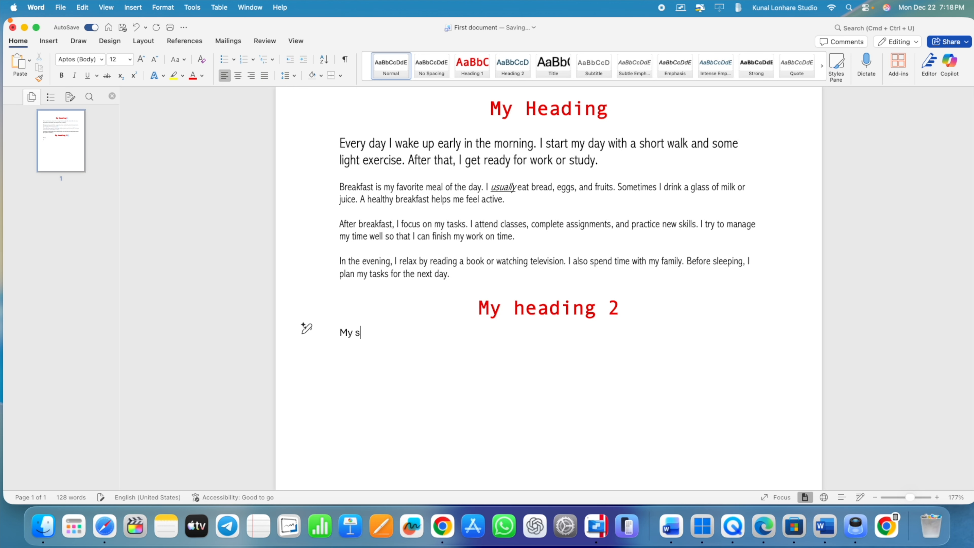
text(ub heading)
- Try the Subtitle style on the "My sub heading" line, and undo the style change
triple_click(378, 332)
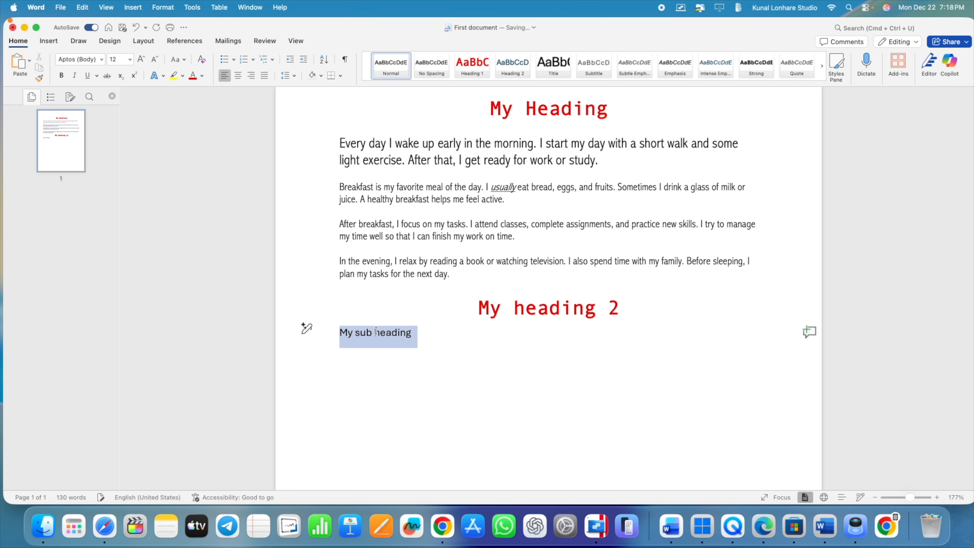
click(598, 62)
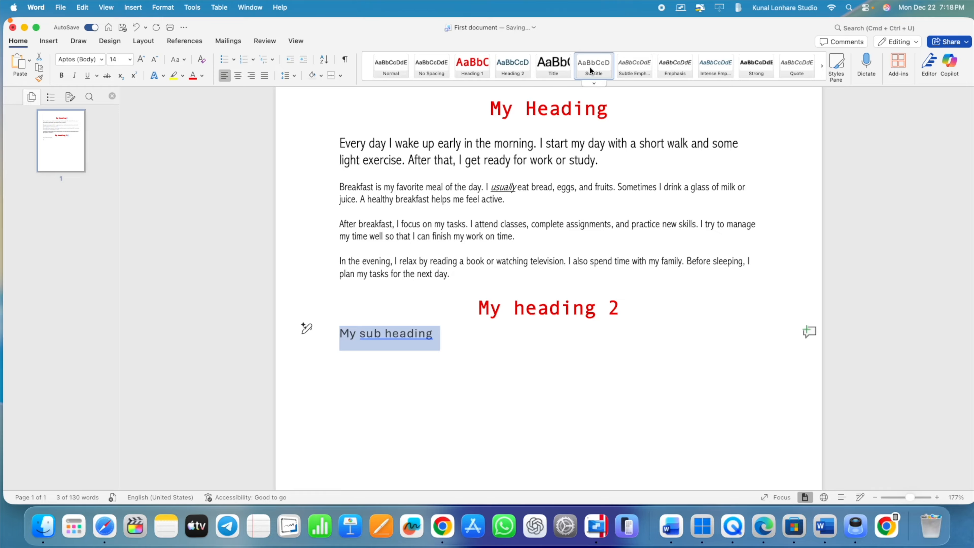
click(135, 27)
click(134, 28)
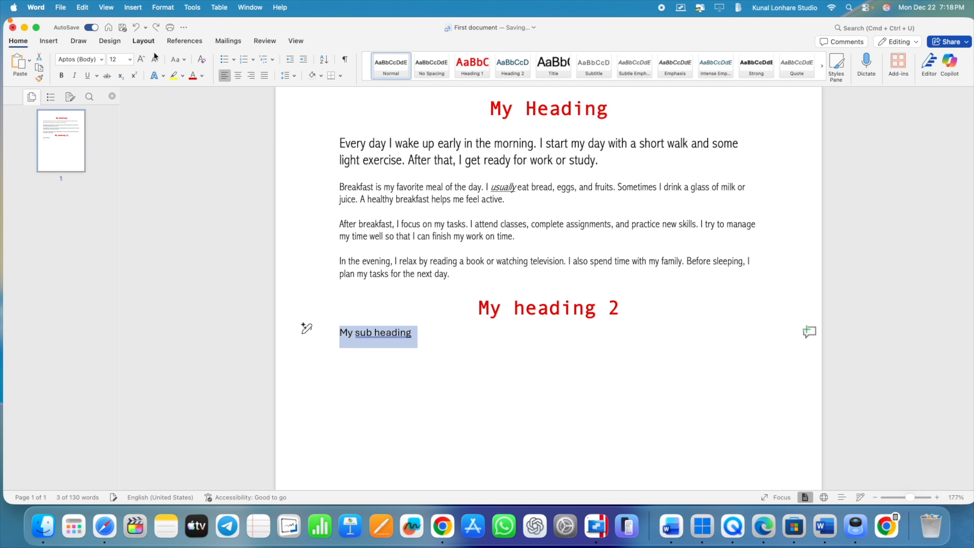
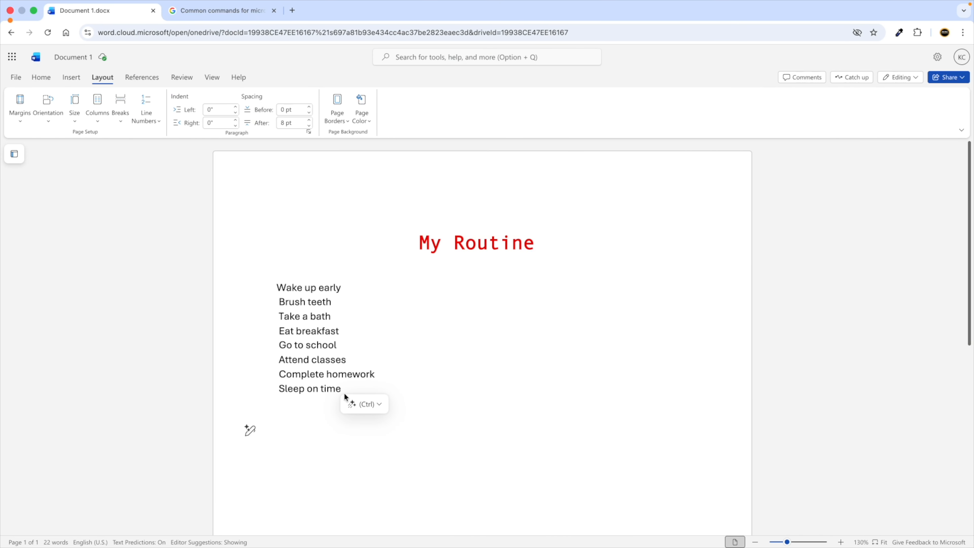
- Select the whole routine list in Document 1, from "Wake up early" to "Sleep on time", and bring up the home formatting commands
drag(345, 396, 276, 286)
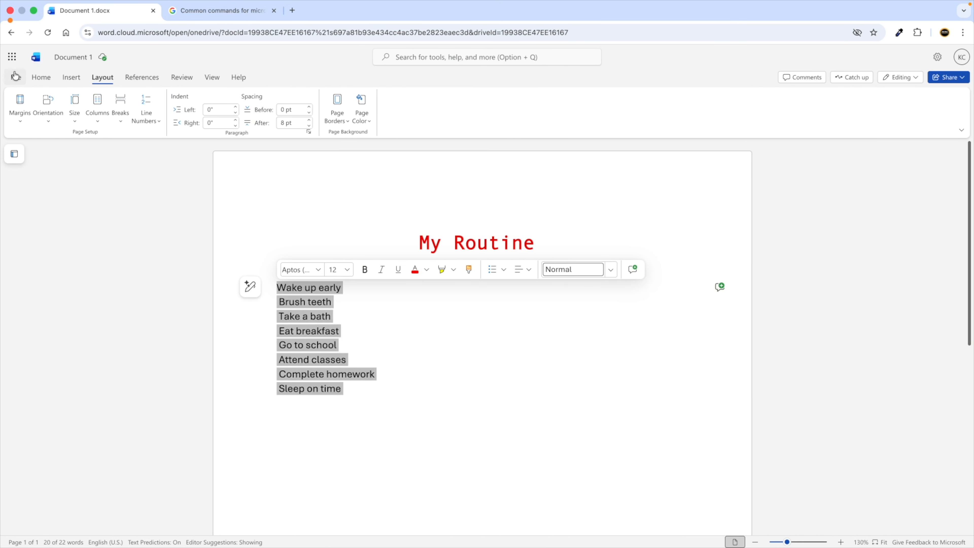
click(36, 78)
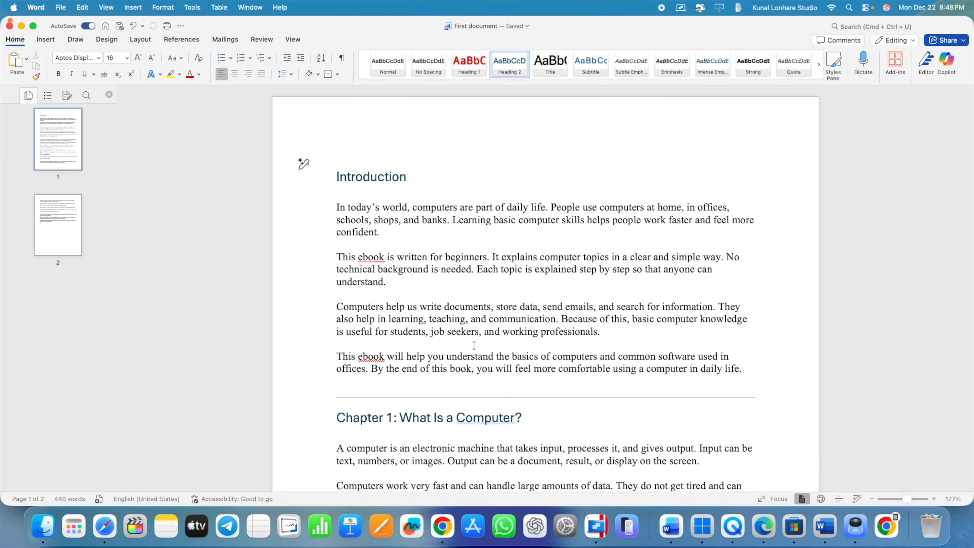
- Look through both pages of First document in Word on the Mac, and open and close the header area on page 1
scroll(456, 337, down, 15)
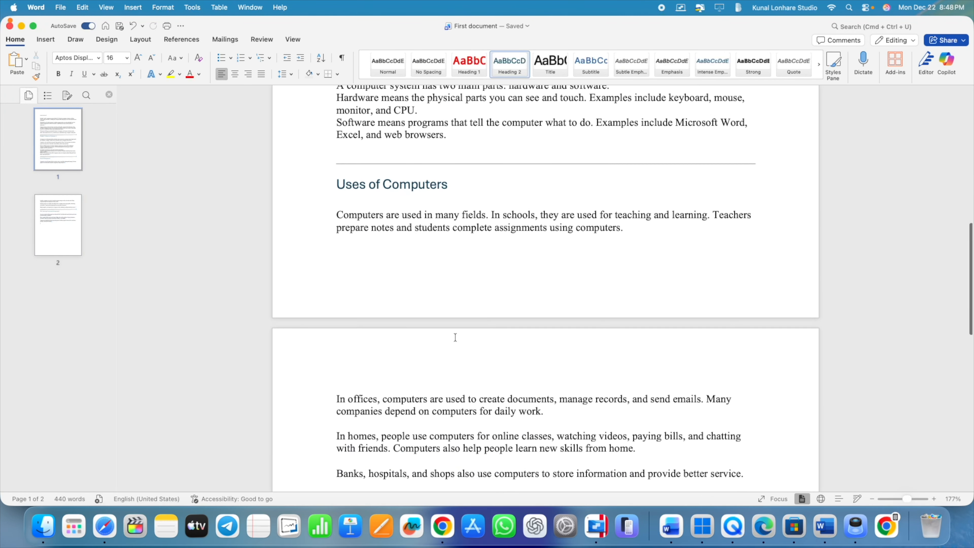
scroll(455, 337, up, 15)
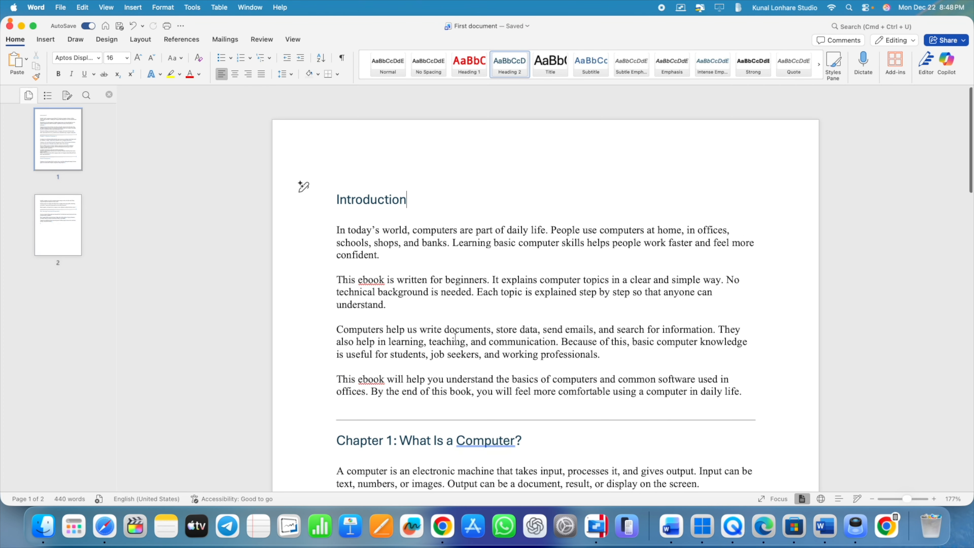
click(499, 282)
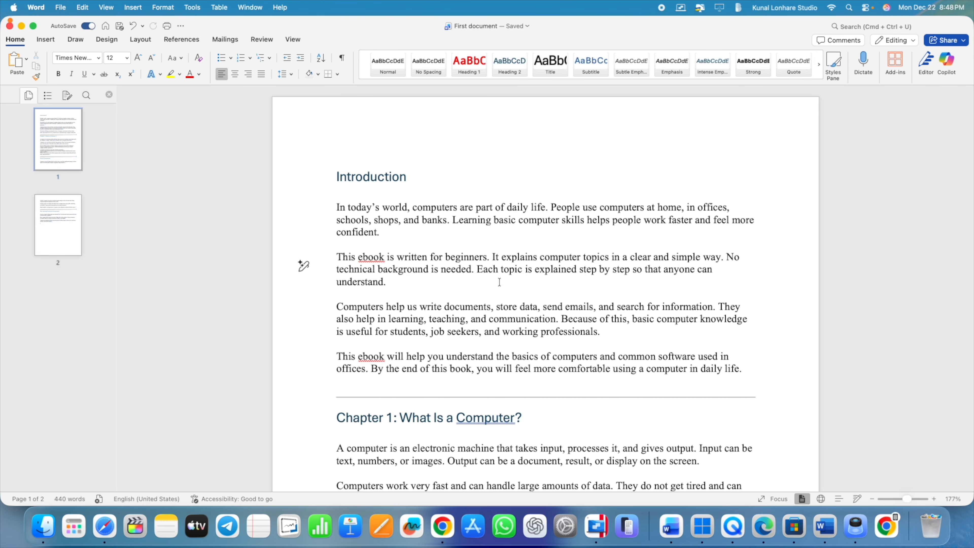
click(423, 289)
scroll(495, 257, down, 15)
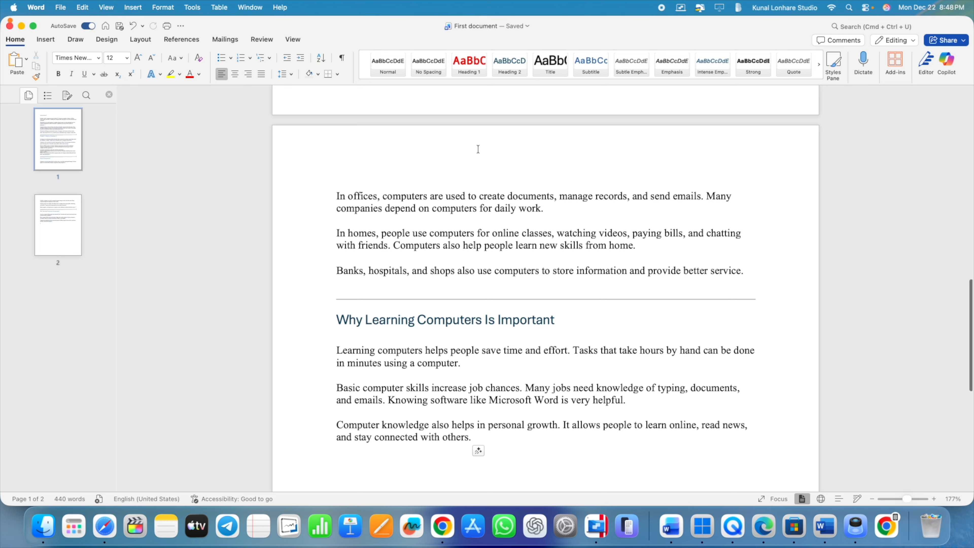
scroll(501, 151, up, 15)
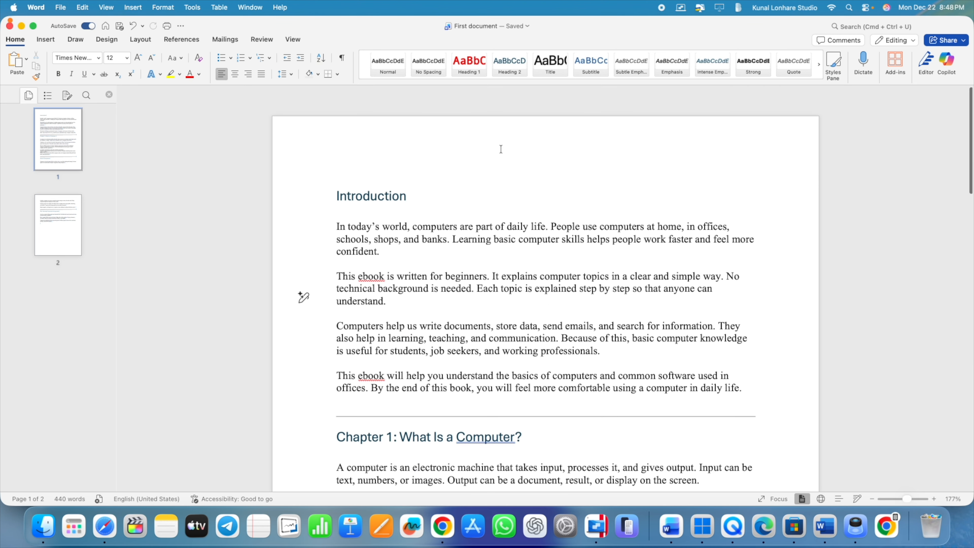
double_click(494, 120)
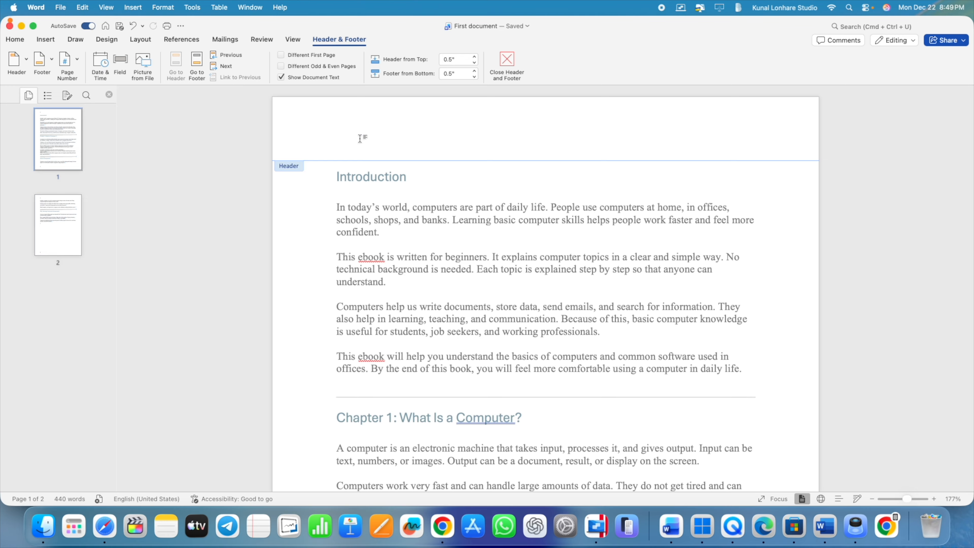
click(513, 59)
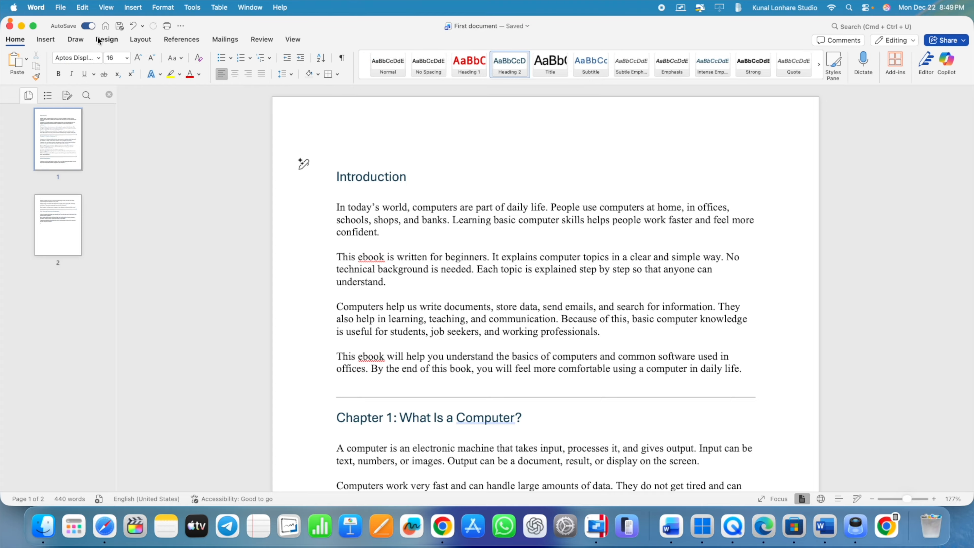
- Insert the built-in Blank header into First document
click(53, 42)
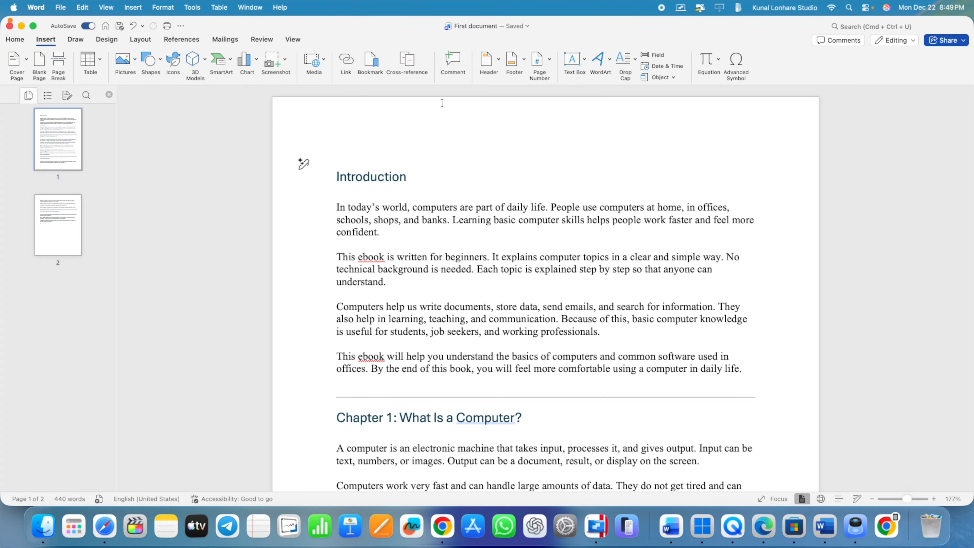
click(492, 68)
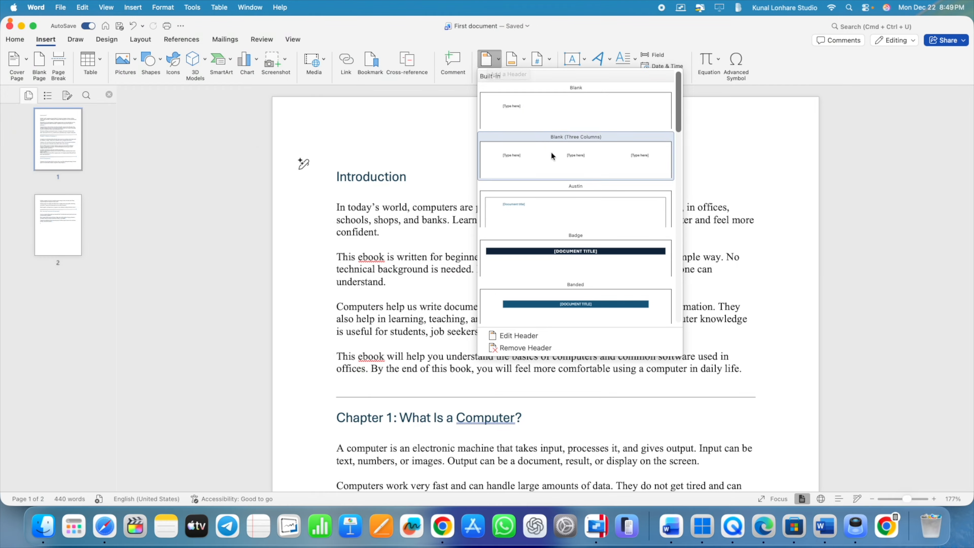
scroll(545, 149, down, 2)
scroll(551, 167, up, 2)
click(516, 102)
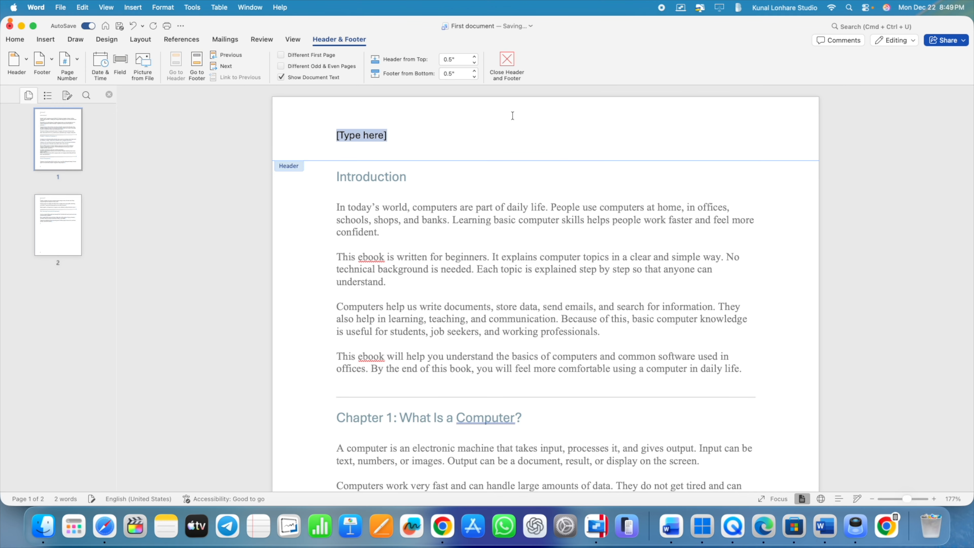
- Replace the placeholder in the page 1 header of First document with "Computer Skills"
triple_click(365, 132)
text(C)
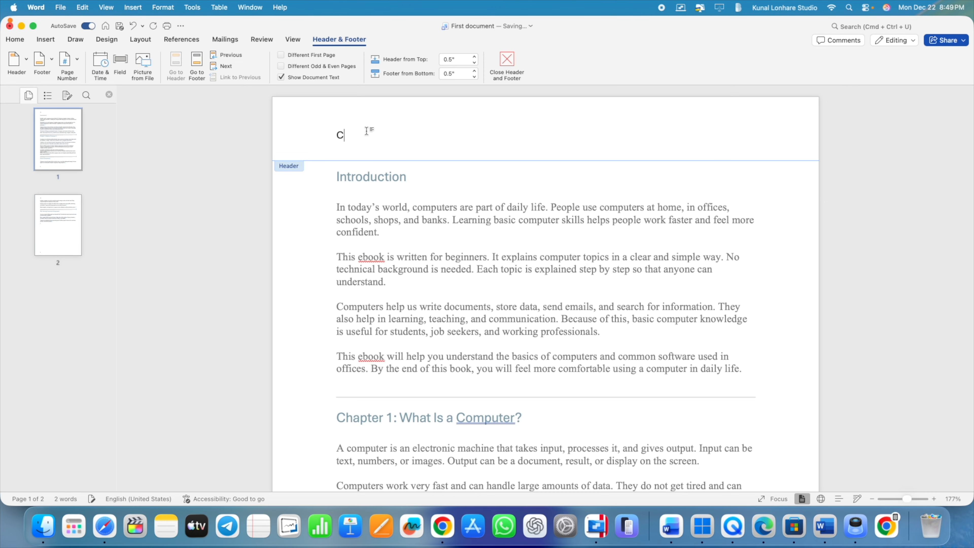
text(omputer )
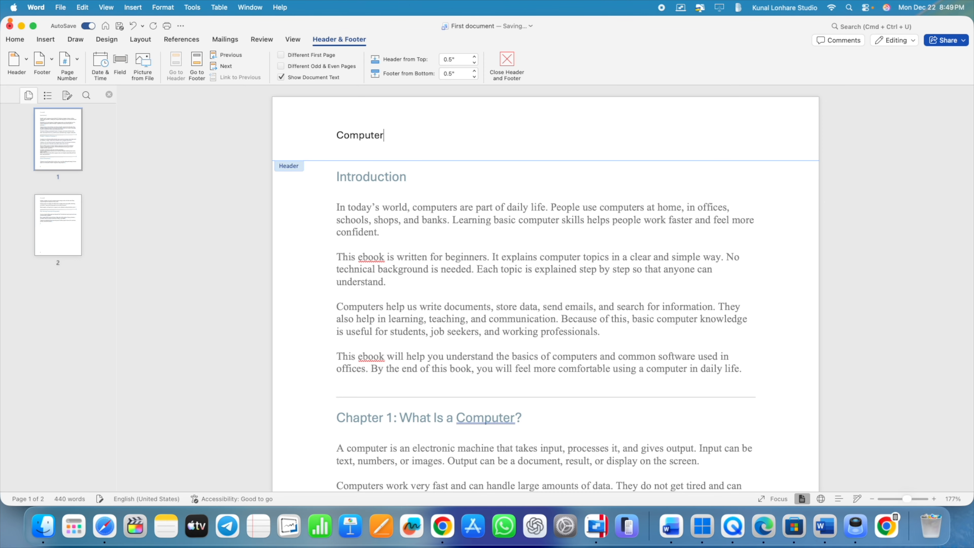
text(Skills)
- Change the font color of the "Computer Skills" header text to a dark gray theme color
triple_click(370, 135)
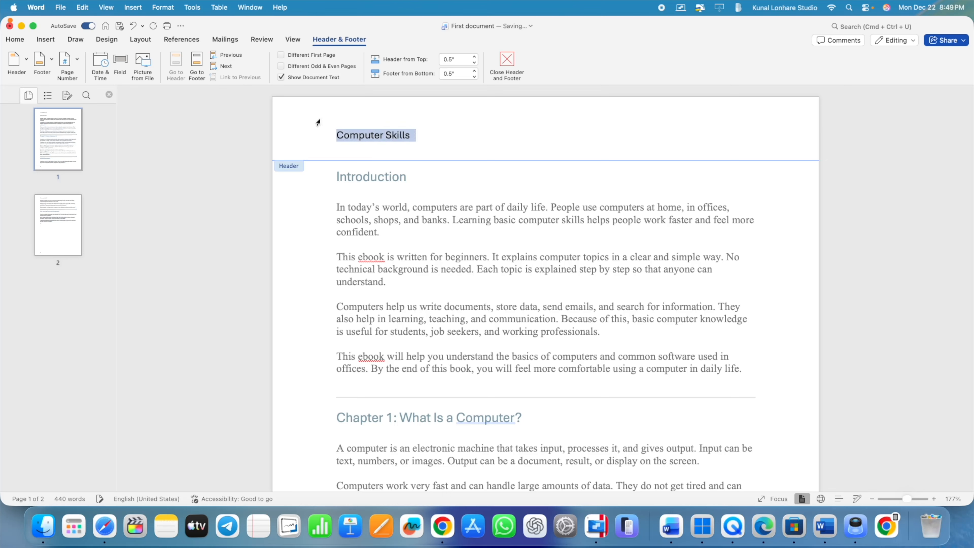
click(45, 40)
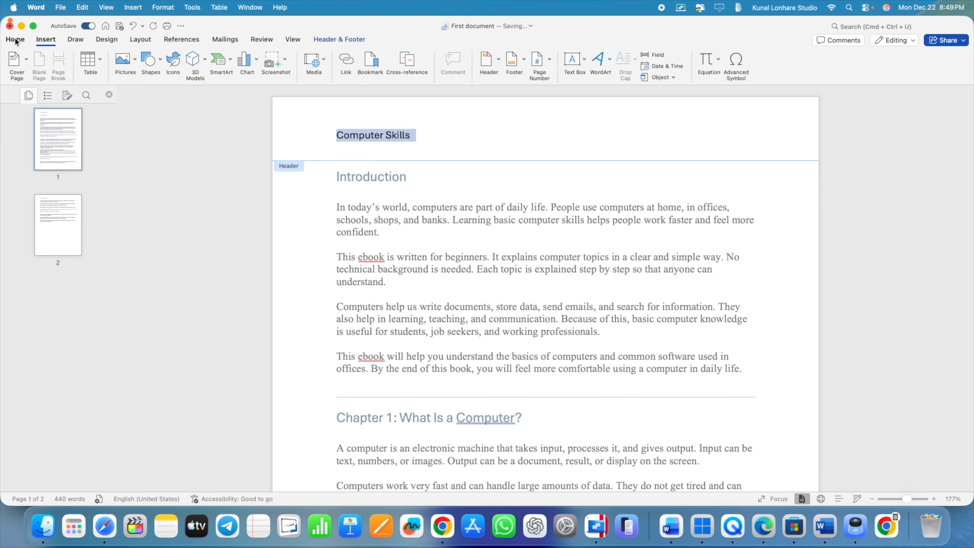
click(16, 40)
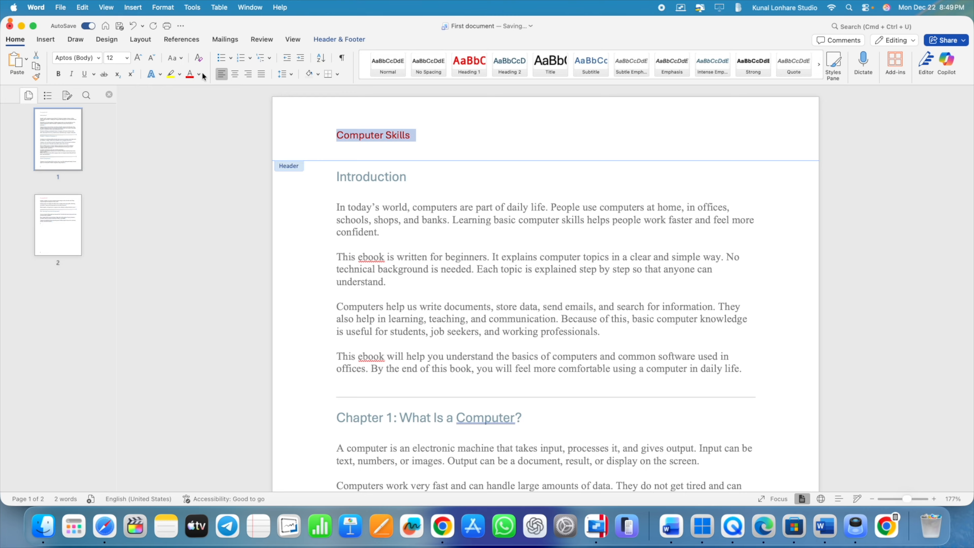
click(190, 74)
click(199, 74)
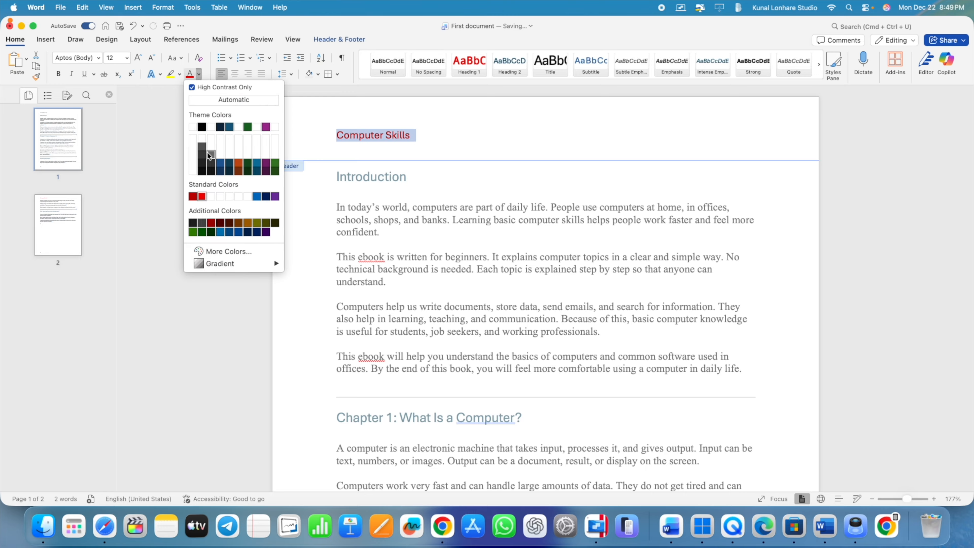
click(202, 147)
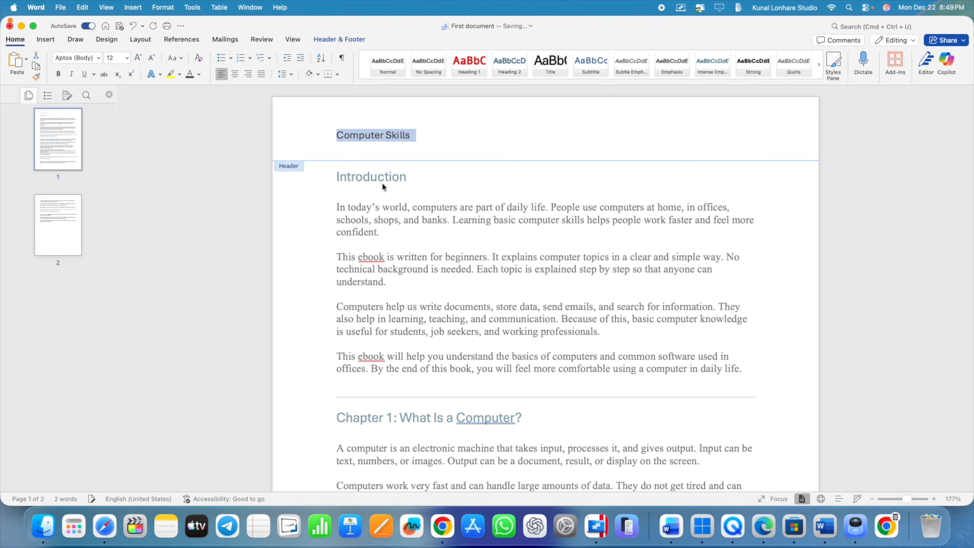
- Center the "Computer Skills" header text and leave header editing
click(235, 73)
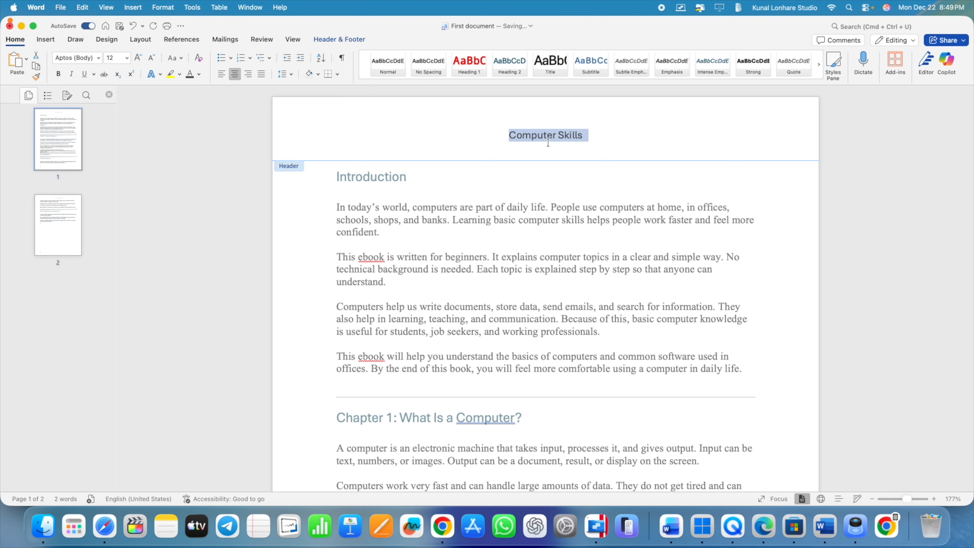
click(596, 137)
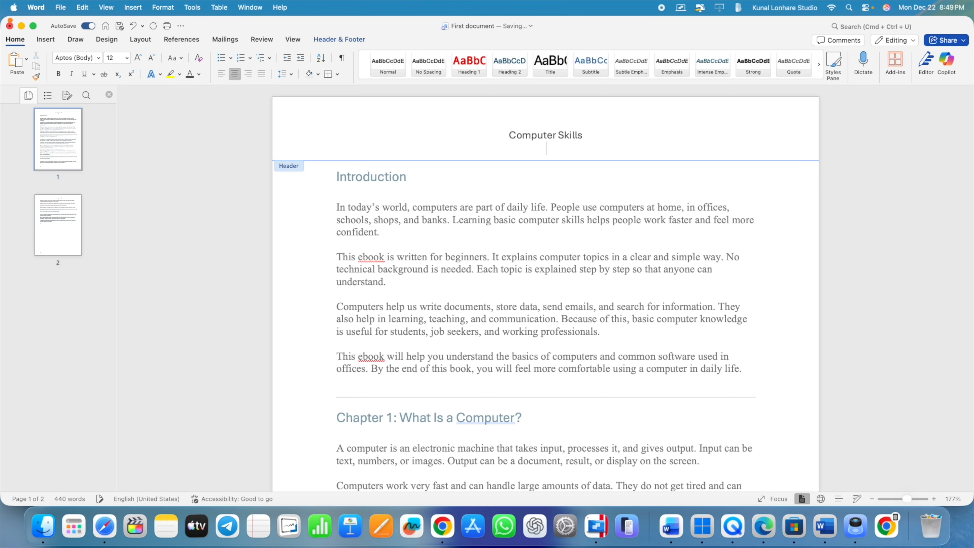
key(super+l)
click(606, 134)
click(339, 39)
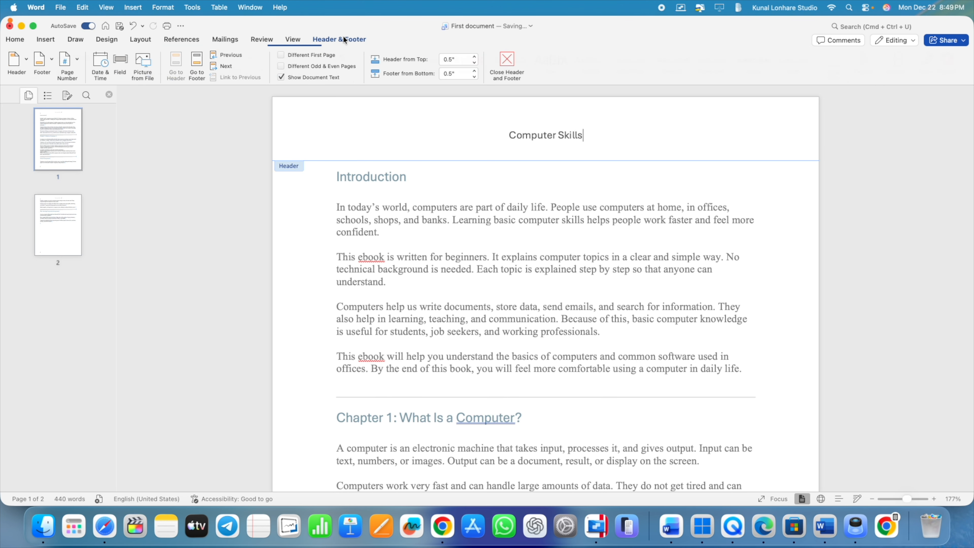
click(512, 61)
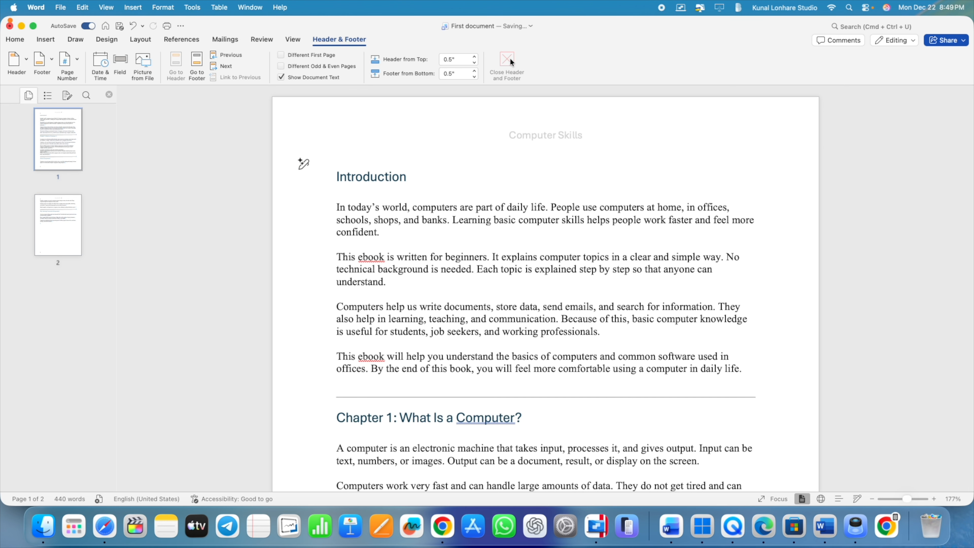
- Open the footer area at the end of page 1 and enter "By Kuku Courses"
scroll(630, 229, down, 5)
scroll(630, 229, down, 5)
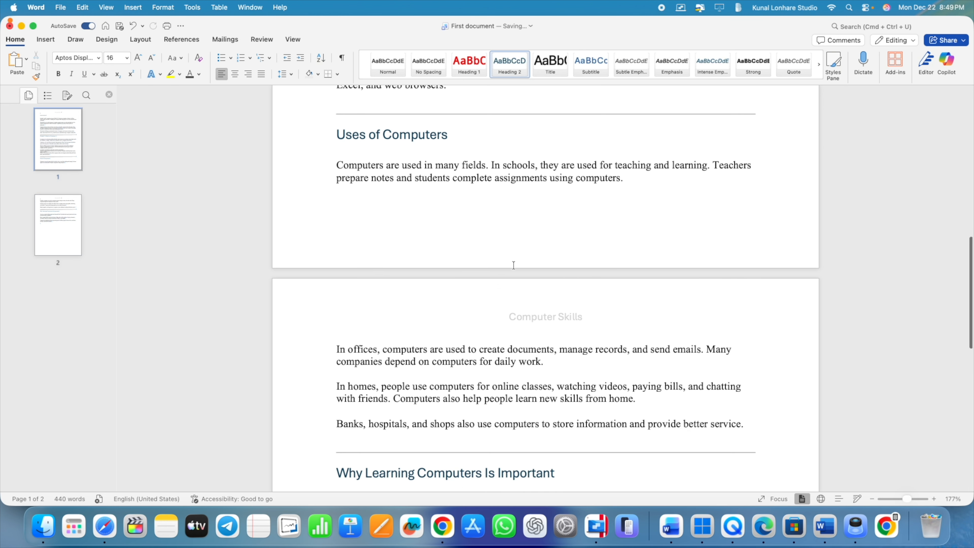
scroll(547, 318, down, 3)
scroll(546, 318, down, 3)
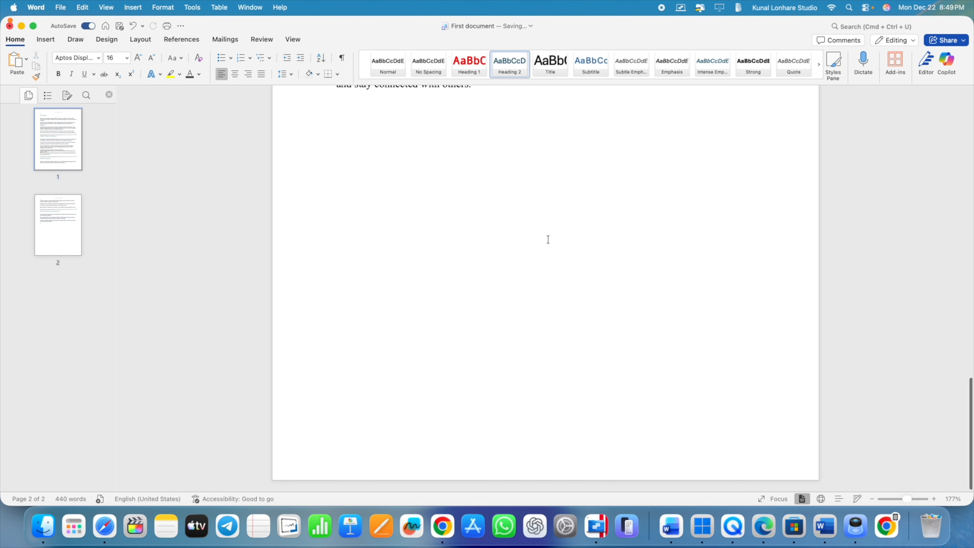
scroll(548, 239, up, 20)
scroll(558, 221, down, 10)
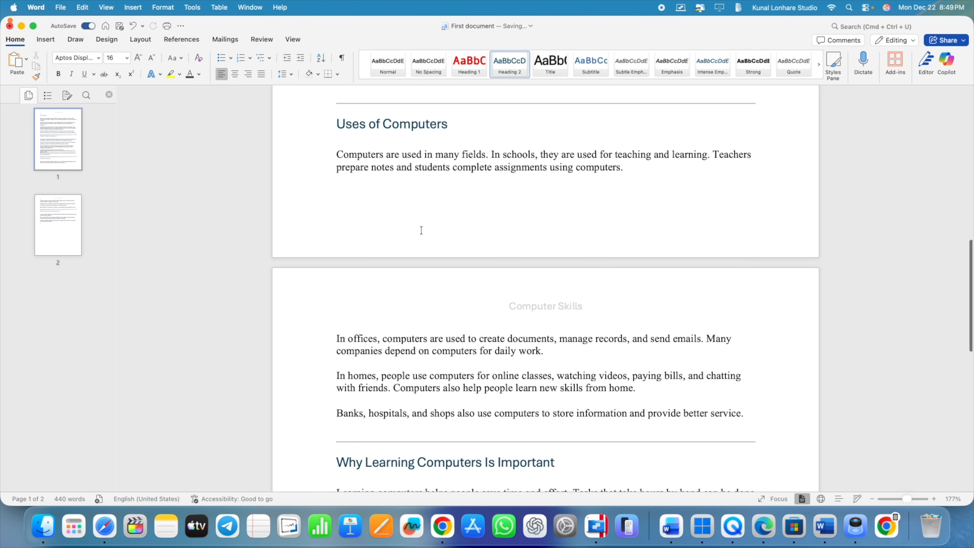
double_click(418, 231)
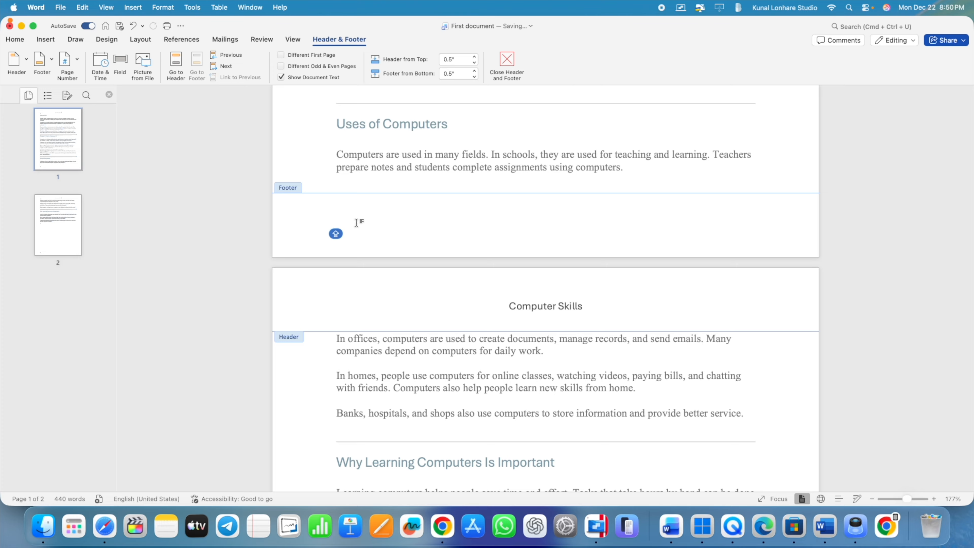
text(By Kuku Courses)
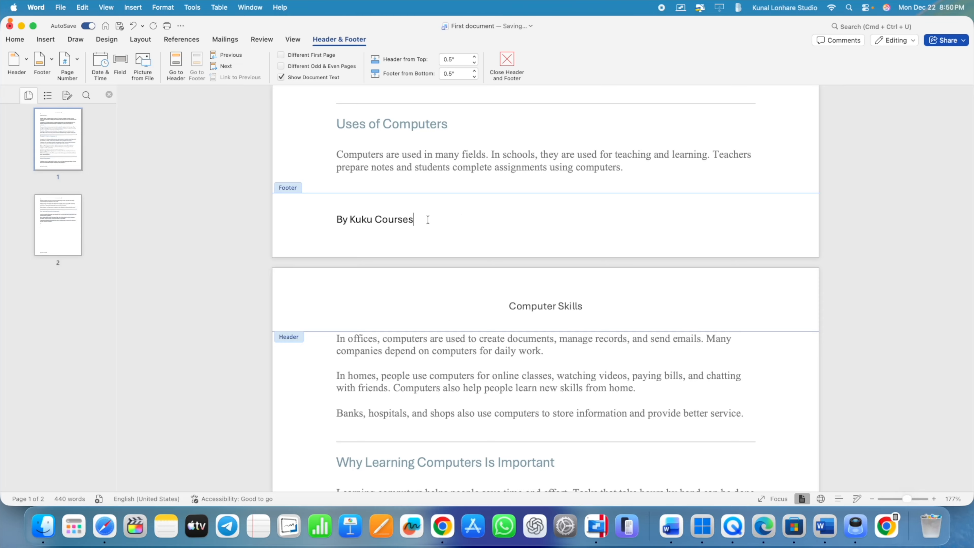
- Insert a page number in the footer with Right alignment, shown on the first page too
click(46, 39)
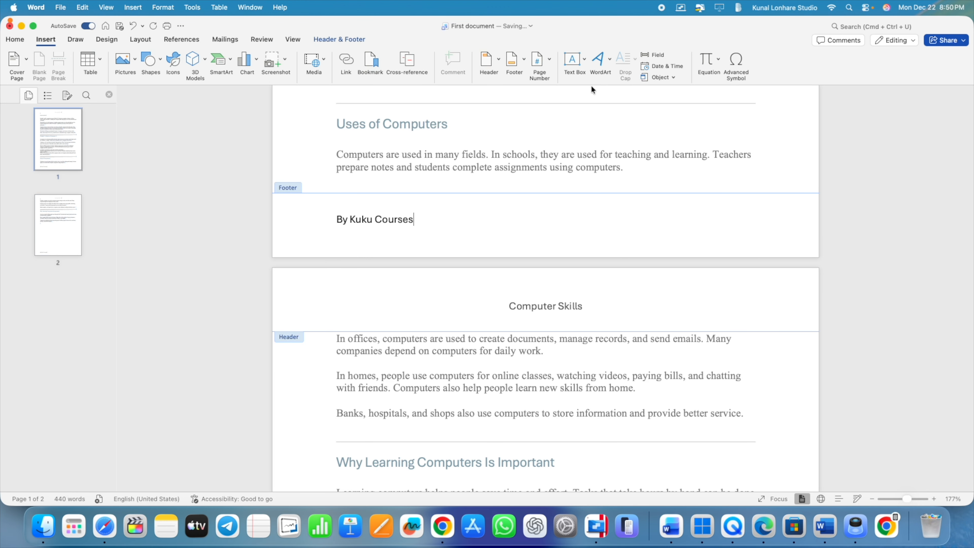
click(541, 62)
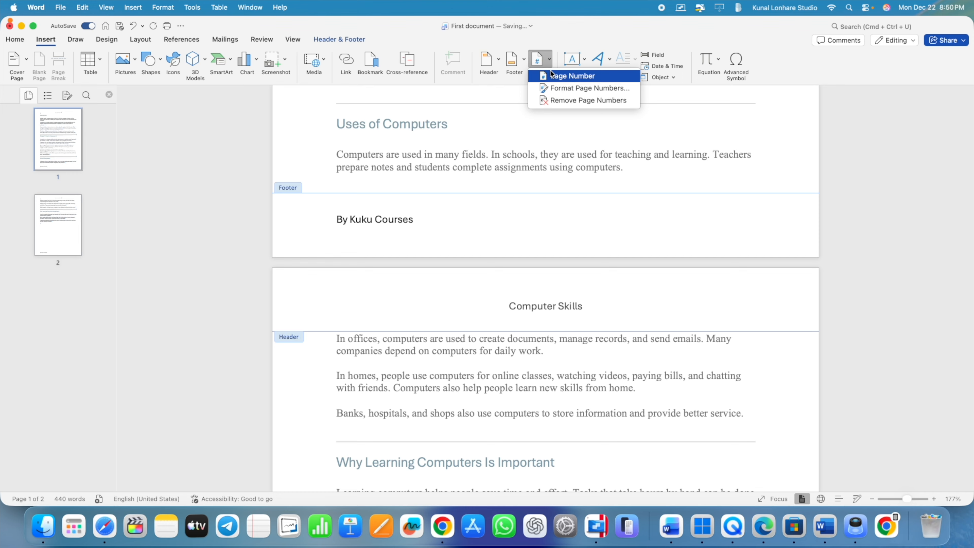
click(556, 76)
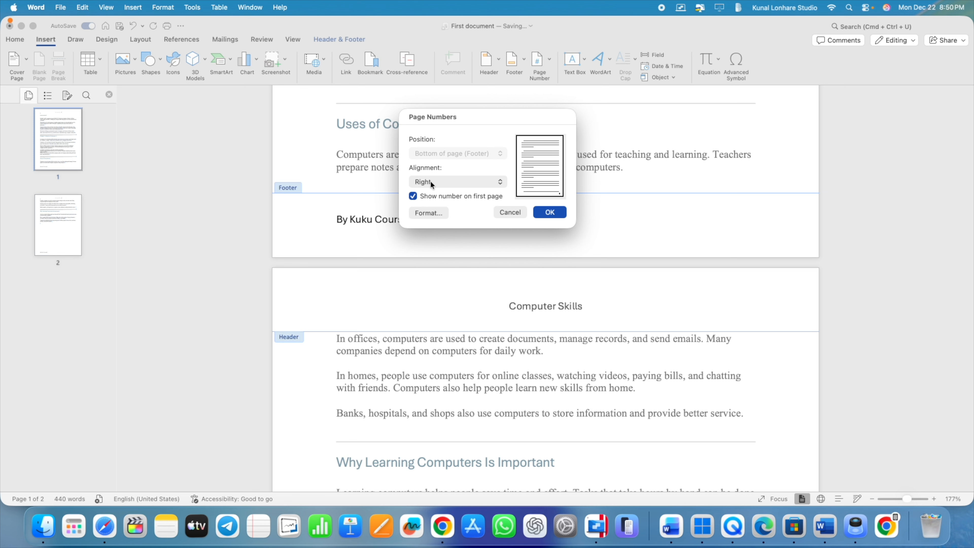
click(449, 181)
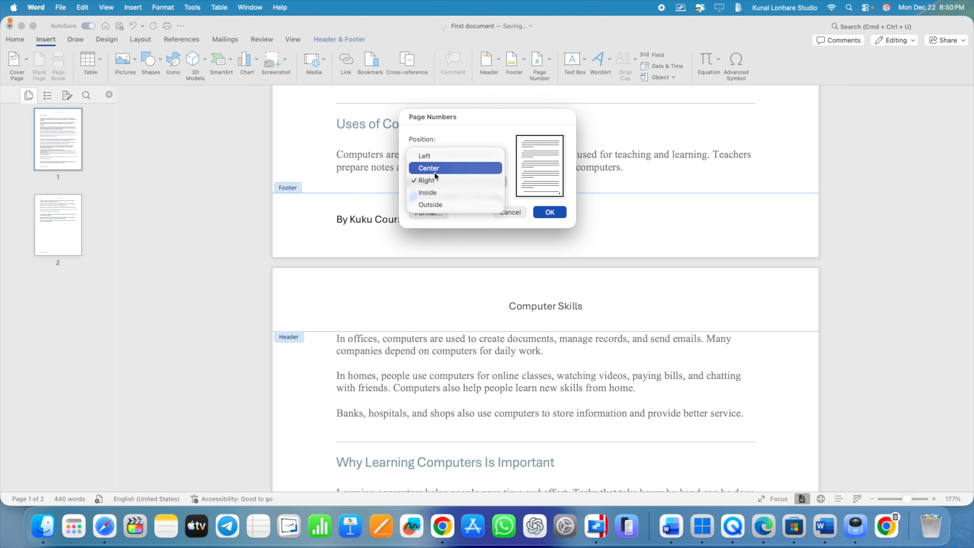
click(441, 183)
click(547, 210)
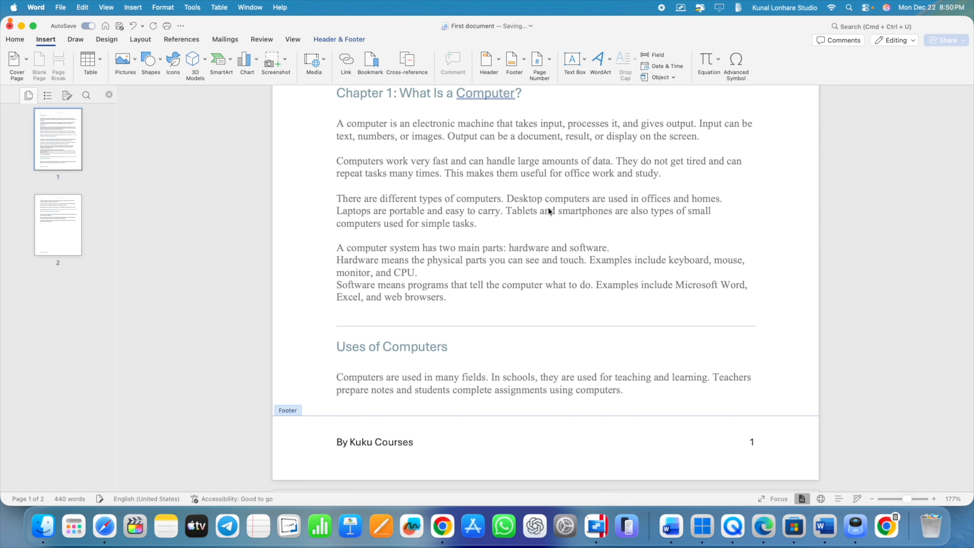
- Leave footer editing and review the header, footer text and page numbers on both pages
scroll(608, 293, down, 2)
click(774, 398)
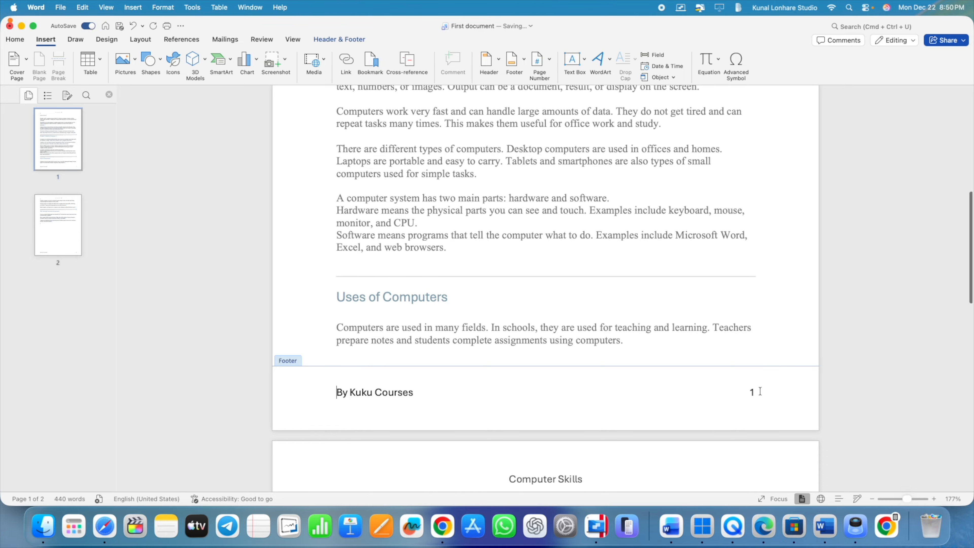
click(329, 39)
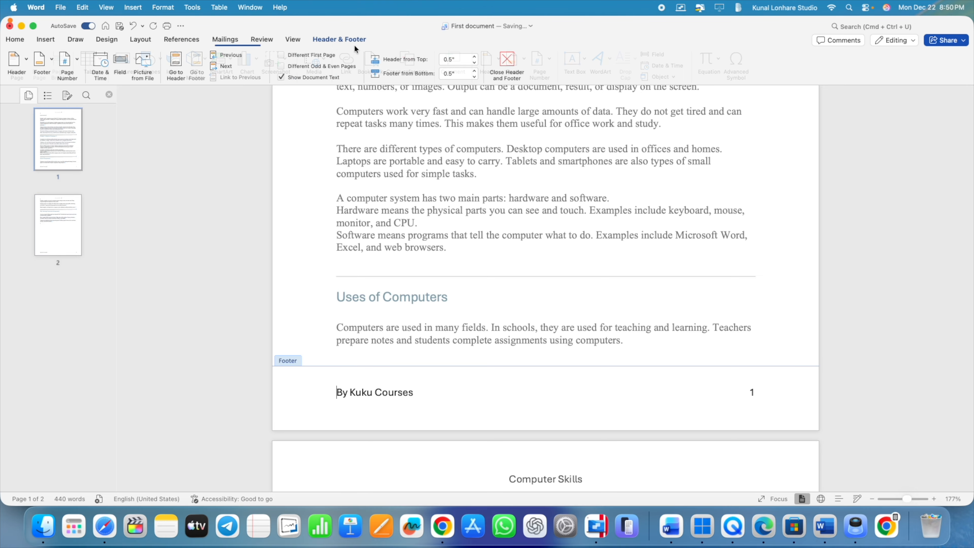
click(500, 71)
scroll(460, 276, down, 3)
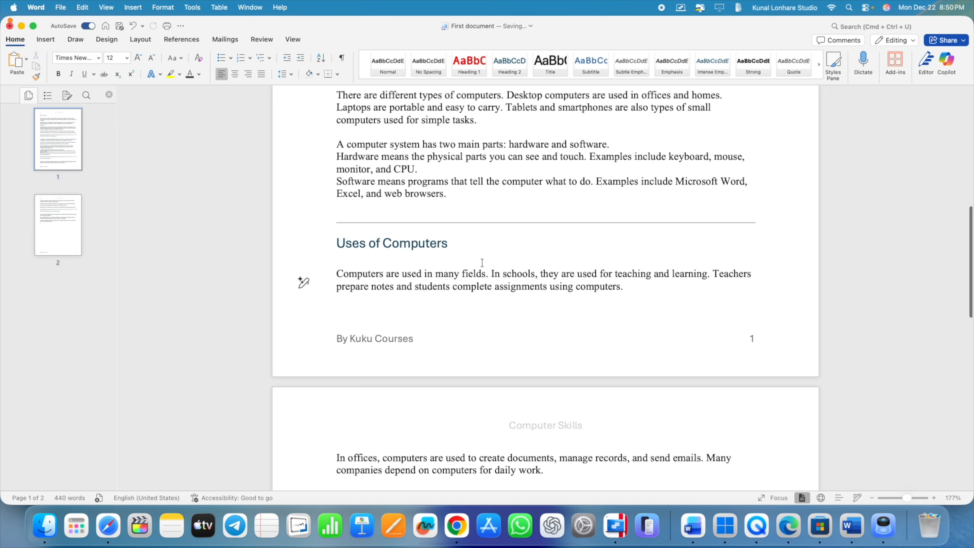
scroll(752, 311, down, 15)
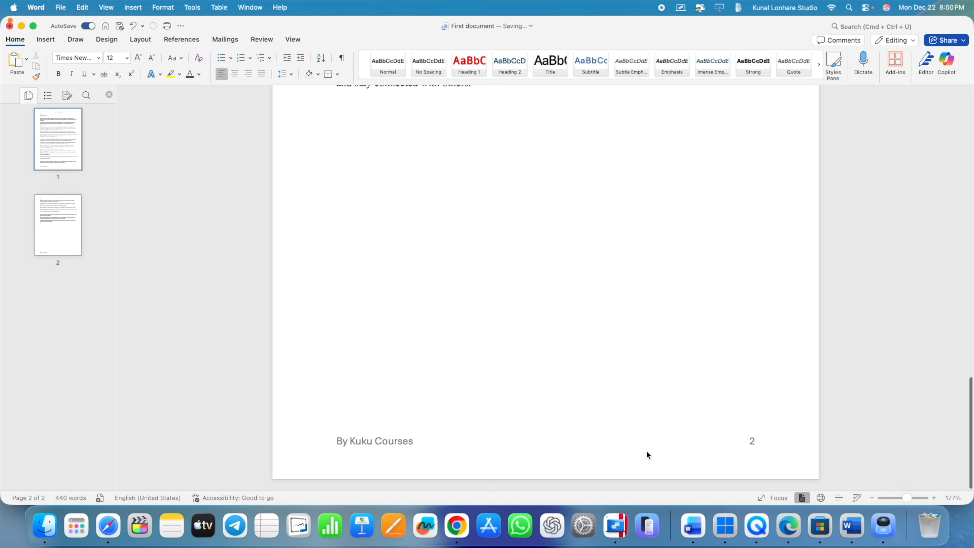
scroll(500, 326, up, 20)
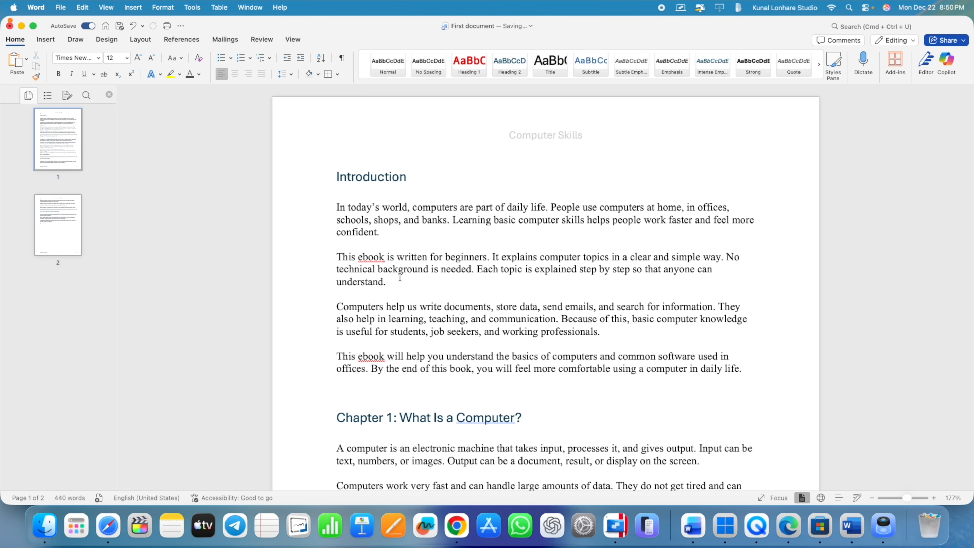
scroll(400, 276, down, 20)
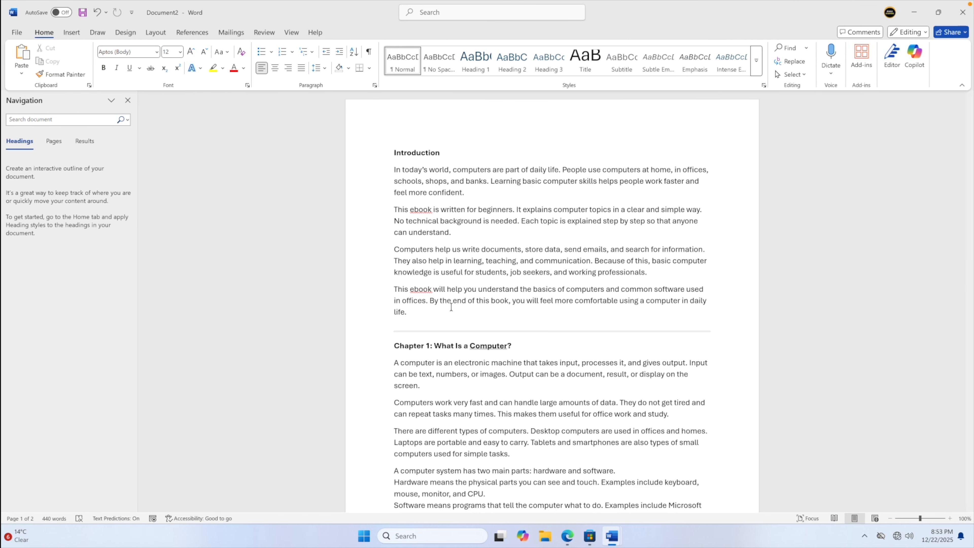
- Switch to Document2 in Word on Windows and insert the built-in Blank header
double_click(462, 123)
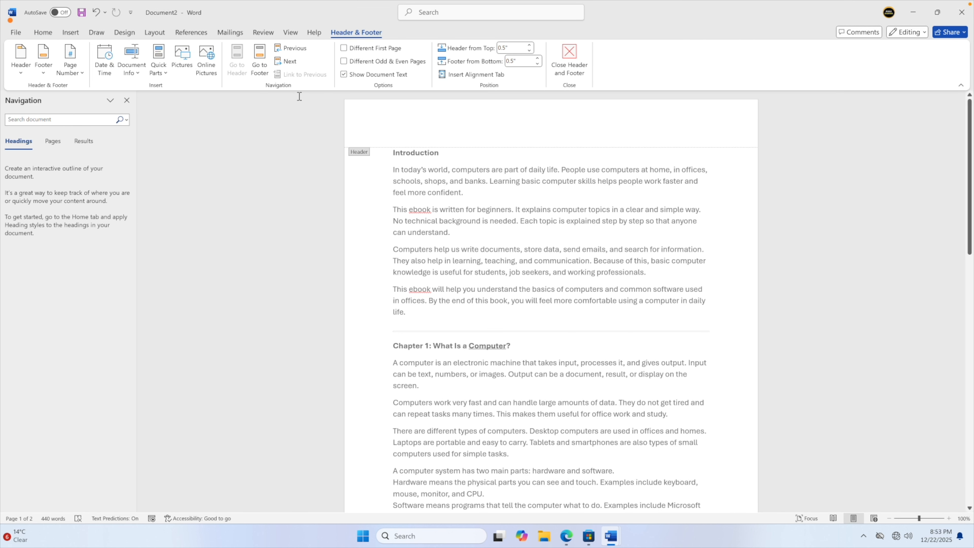
click(70, 32)
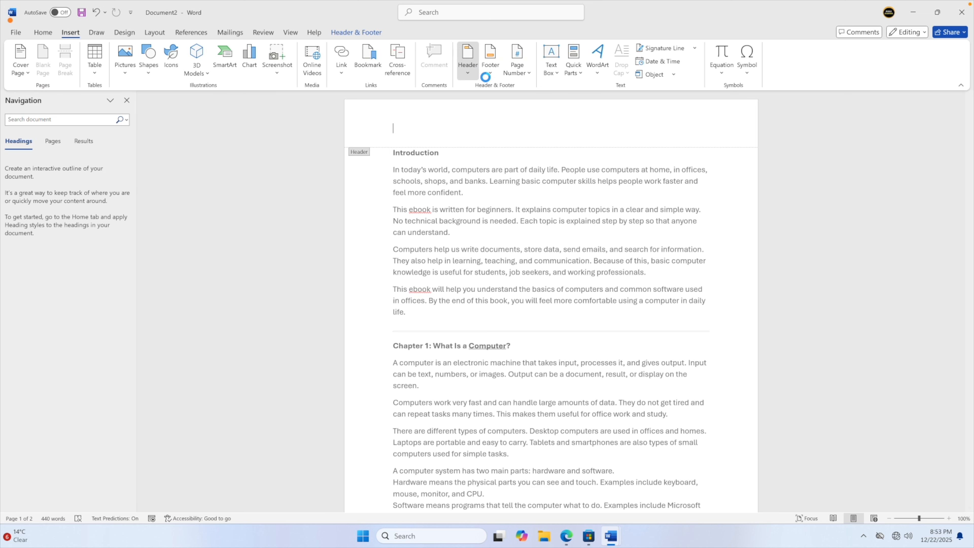
click(471, 67)
click(512, 132)
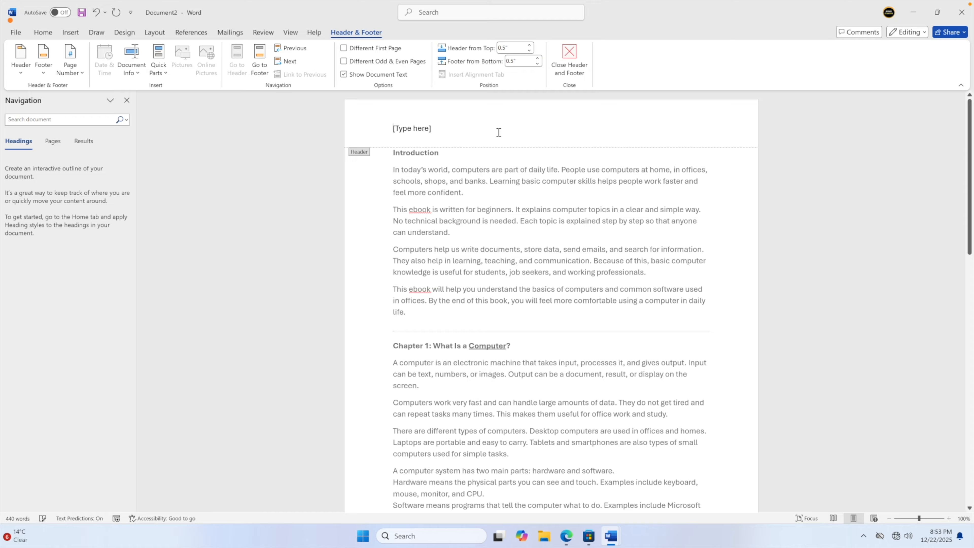
- Enter the sample text "Bgb" in the page 1 footer of Document2
scroll(540, 256, down, 4)
scroll(541, 256, down, 3)
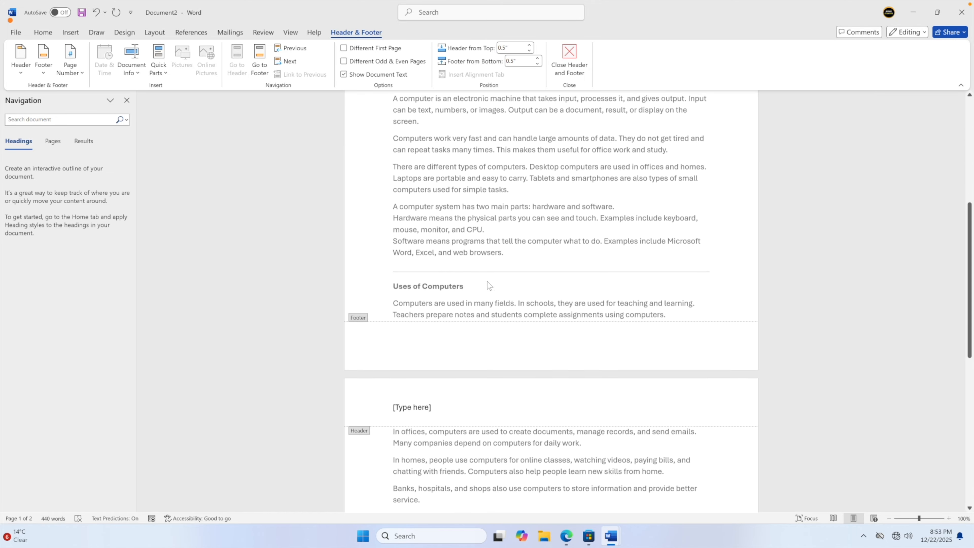
click(416, 336)
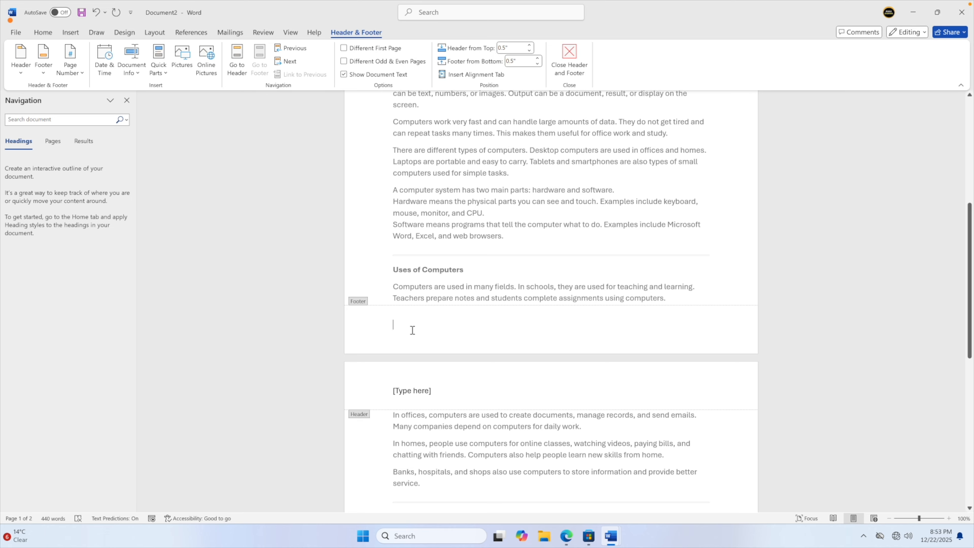
text(Bgb)
click(72, 33)
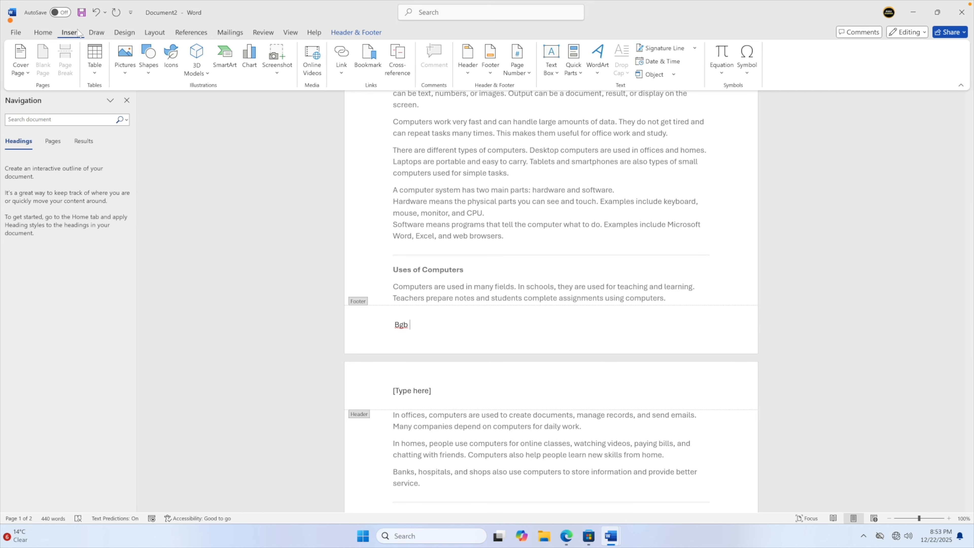
click(524, 71)
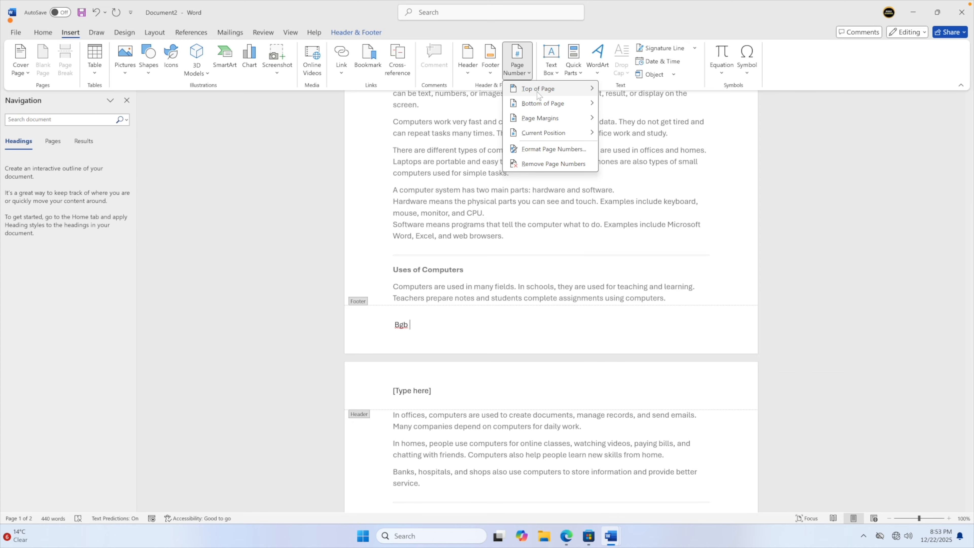
mouse_move(541, 108)
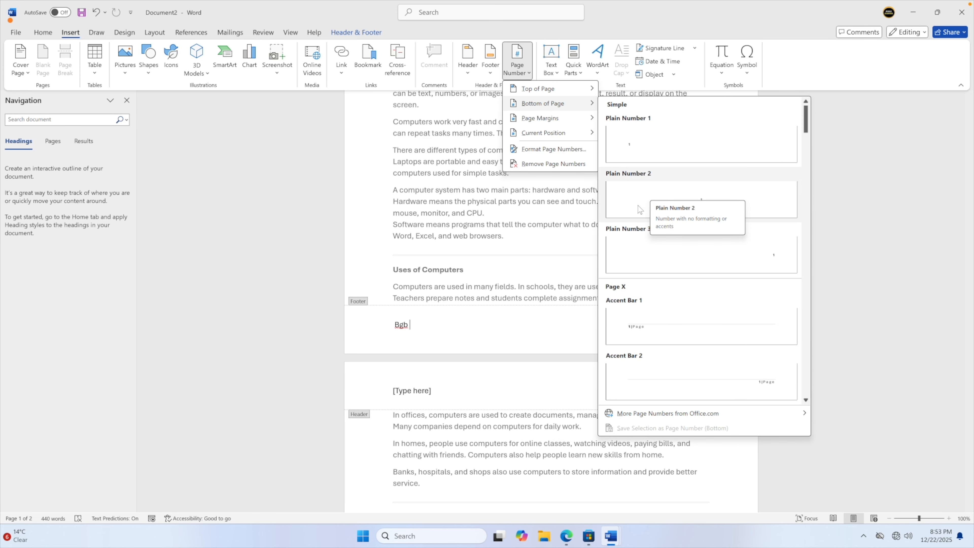
click(548, 149)
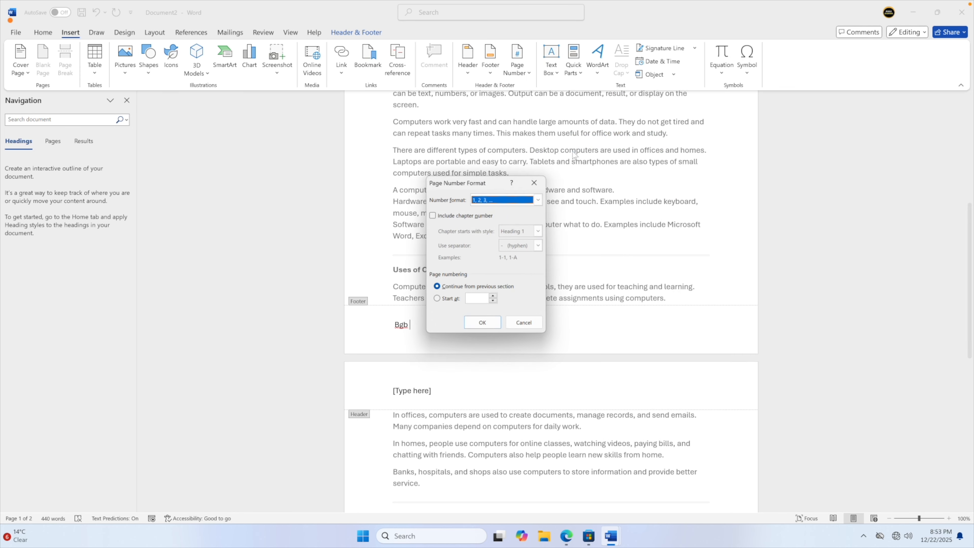
click(537, 181)
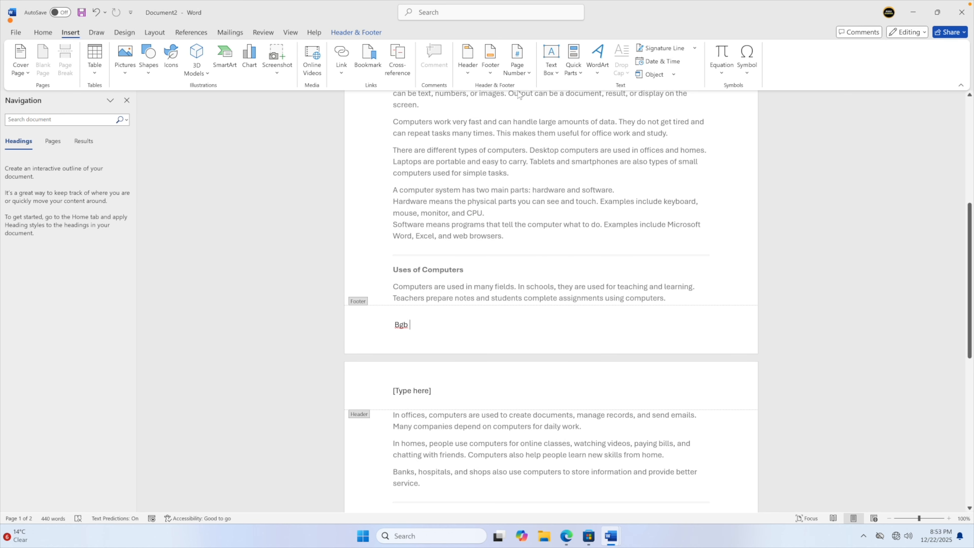
- Insert the Plain Number 3 page number at the bottom of the page and leave header and footer editing
click(516, 63)
mouse_move(548, 112)
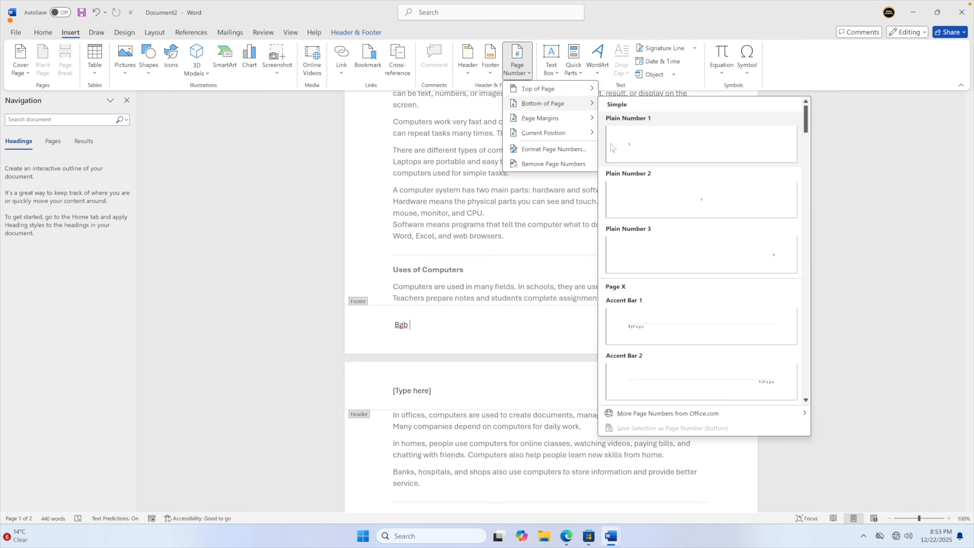
click(638, 246)
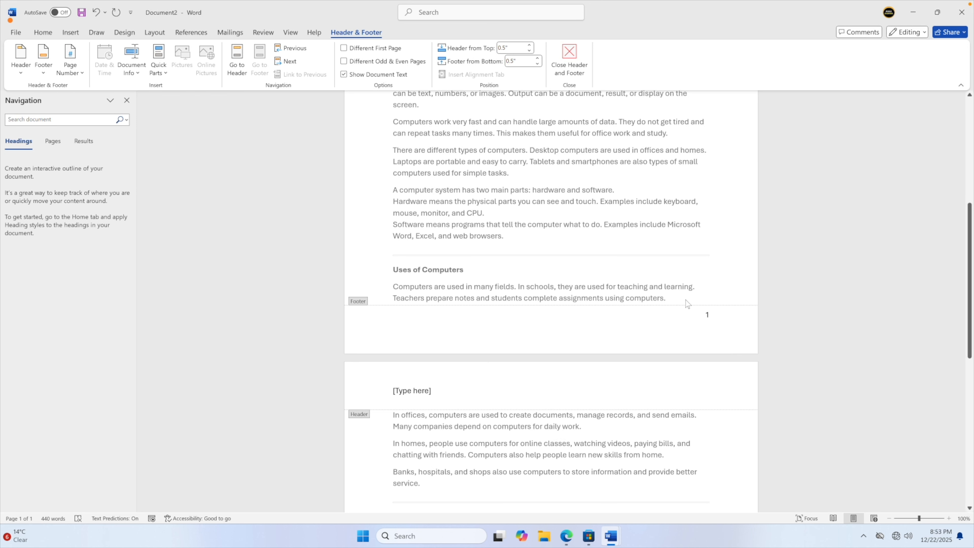
click(569, 57)
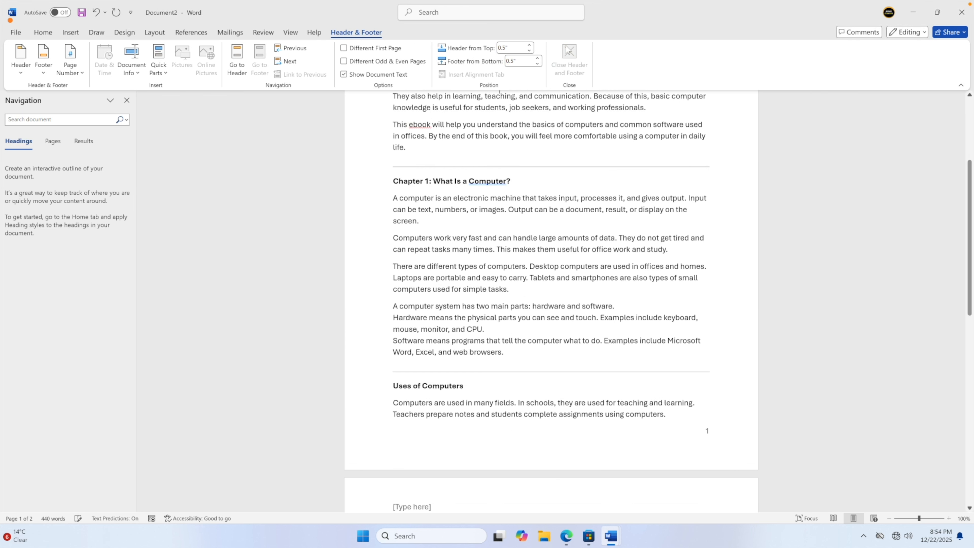
scroll(578, 319, down, 6)
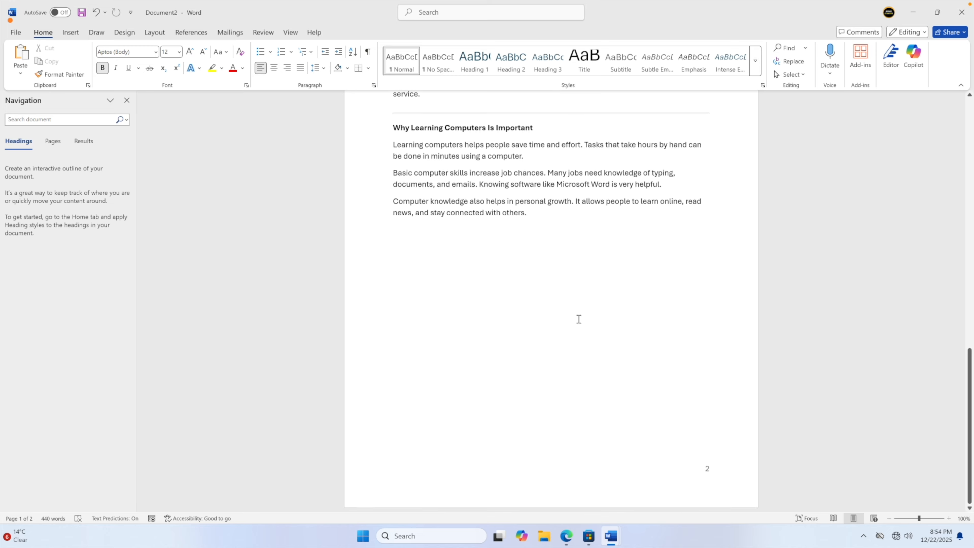
scroll(555, 291, up, 15)
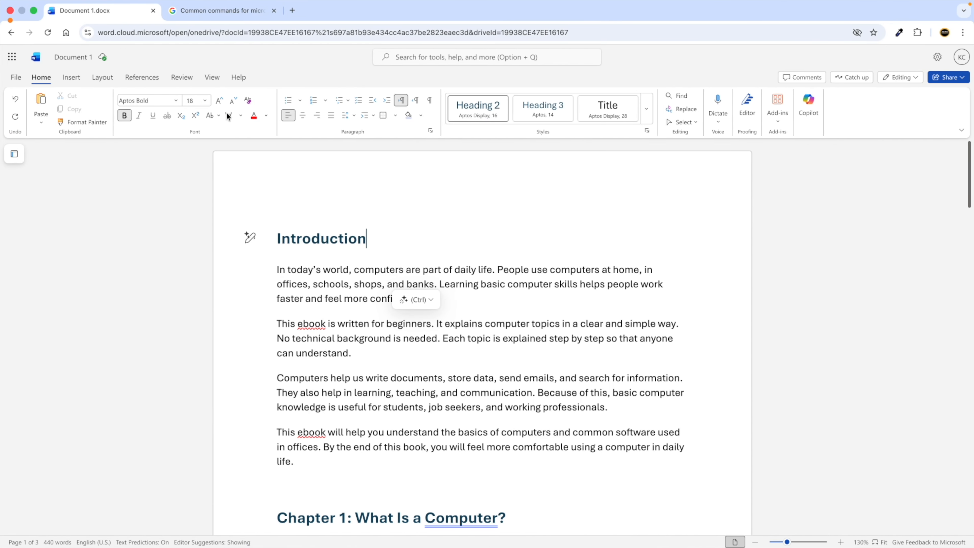
- Switch to Document 1 in Word on the web and enter "Computer Basics" in the header's center section
click(320, 173)
double_click(303, 181)
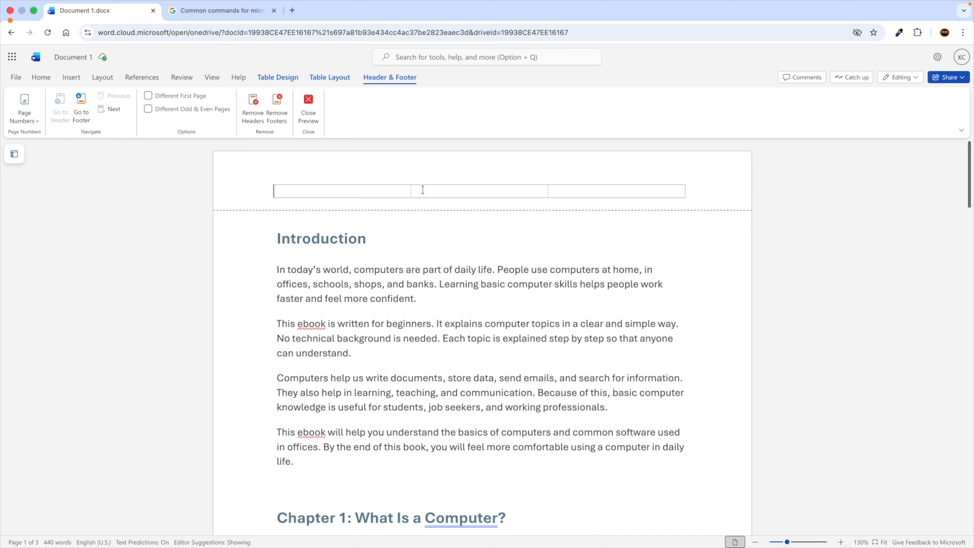
click(460, 195)
text(Computer Ba)
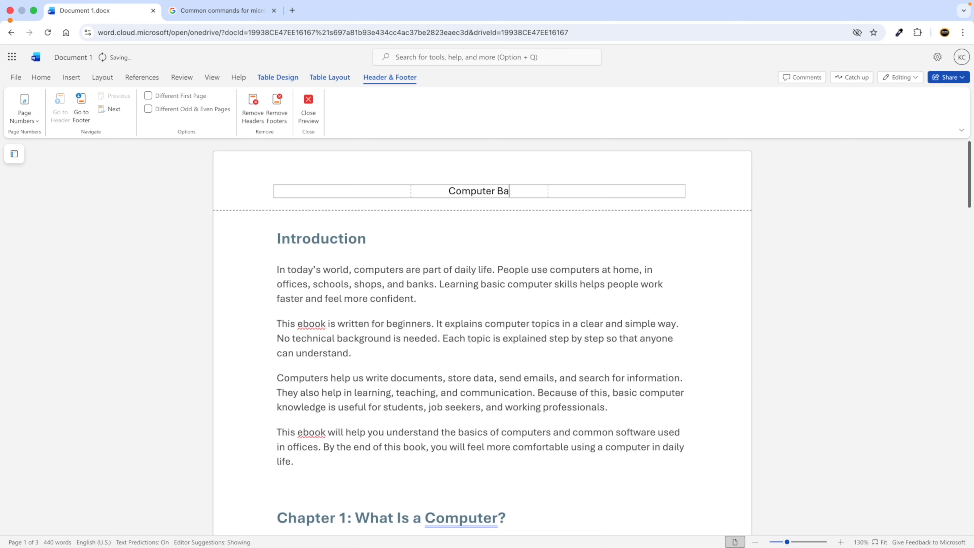
text(sics)
click(309, 111)
- Enter "By Kuku Courses" in the left section of the page 1 footer
scroll(402, 253, down, 10)
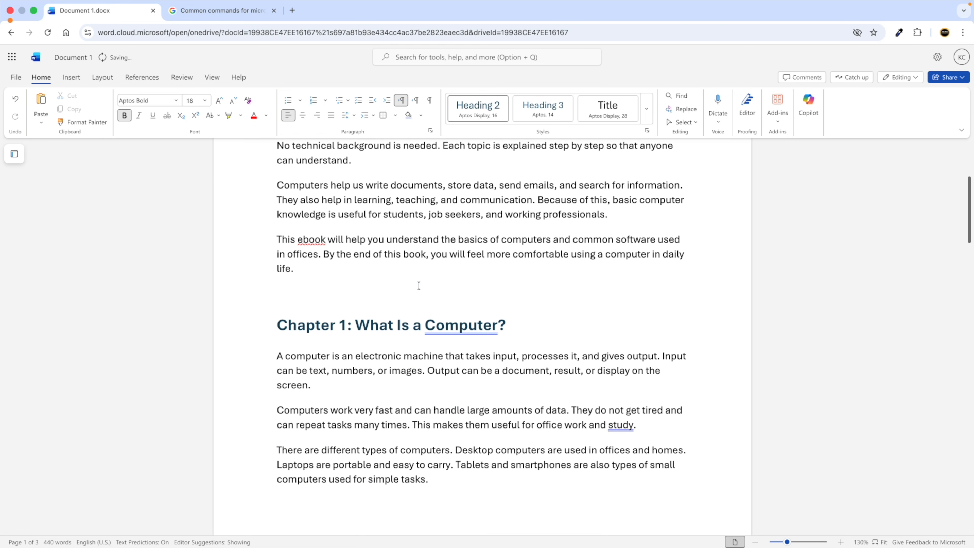
double_click(336, 235)
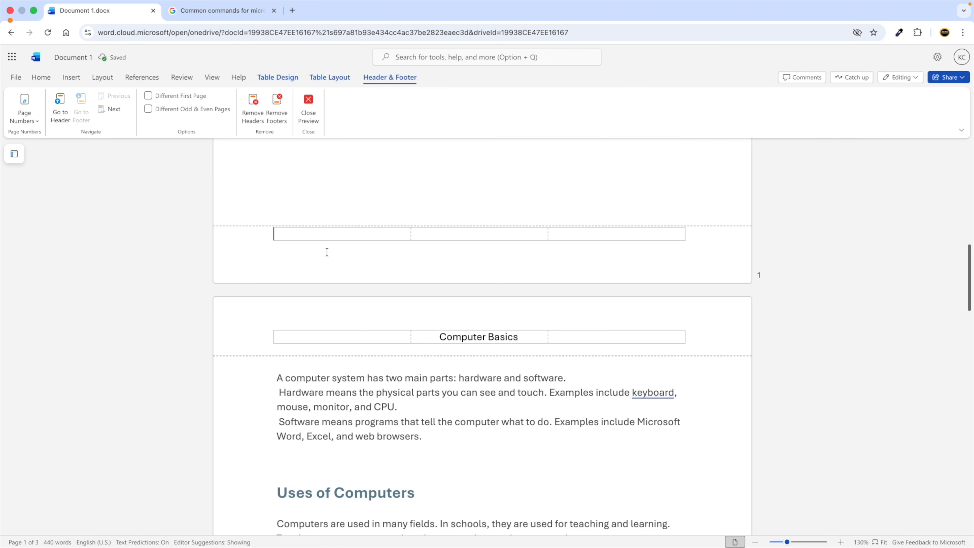
text(By Kuku Courses)
- Try adding a page number to the left side of the header and undo it
click(567, 237)
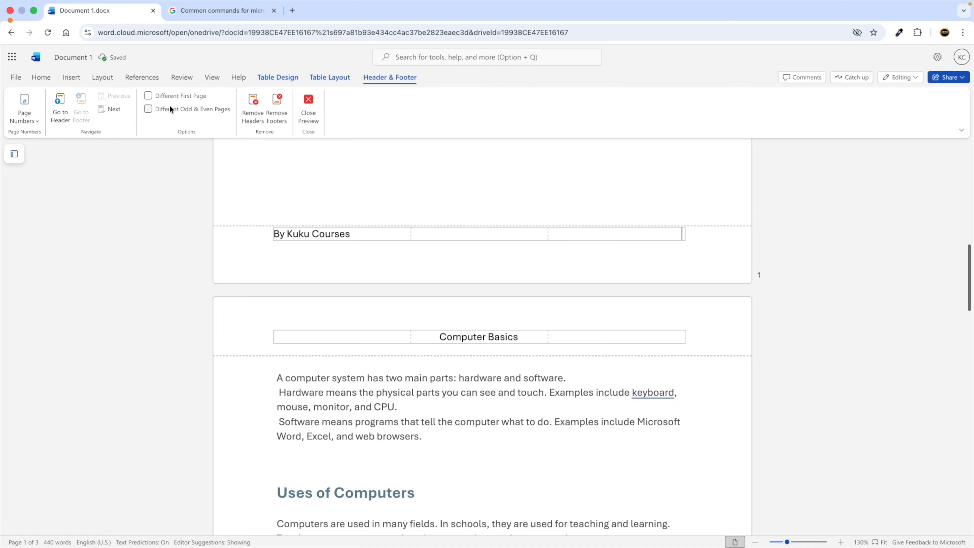
click(27, 120)
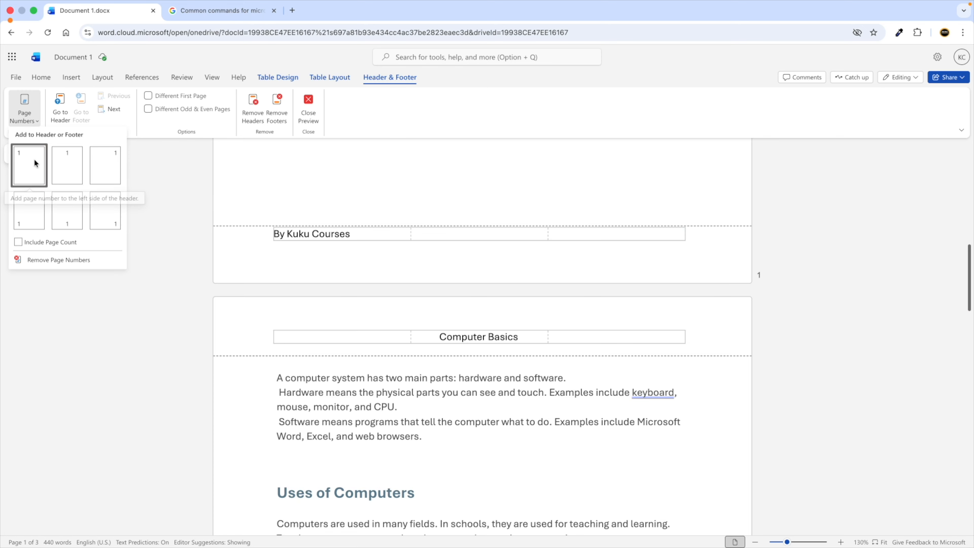
click(34, 159)
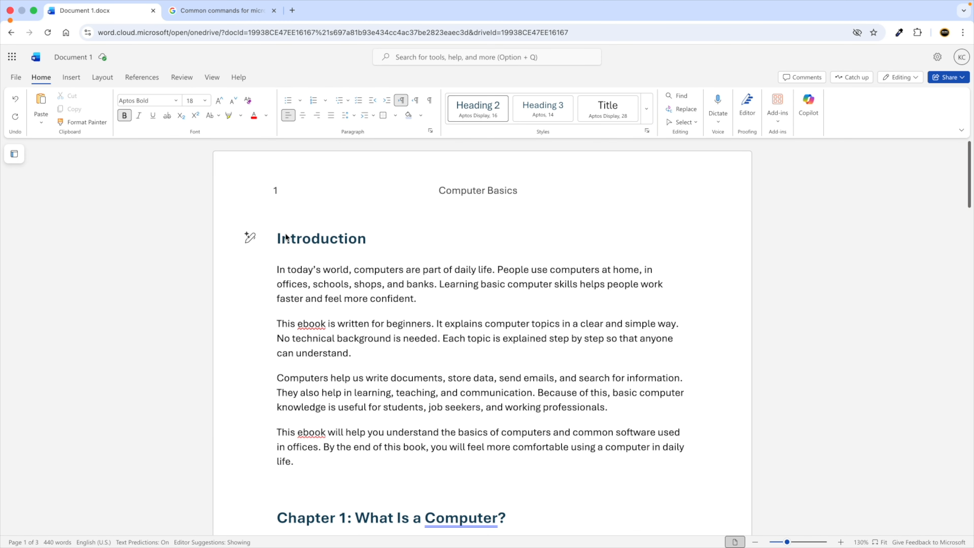
click(15, 99)
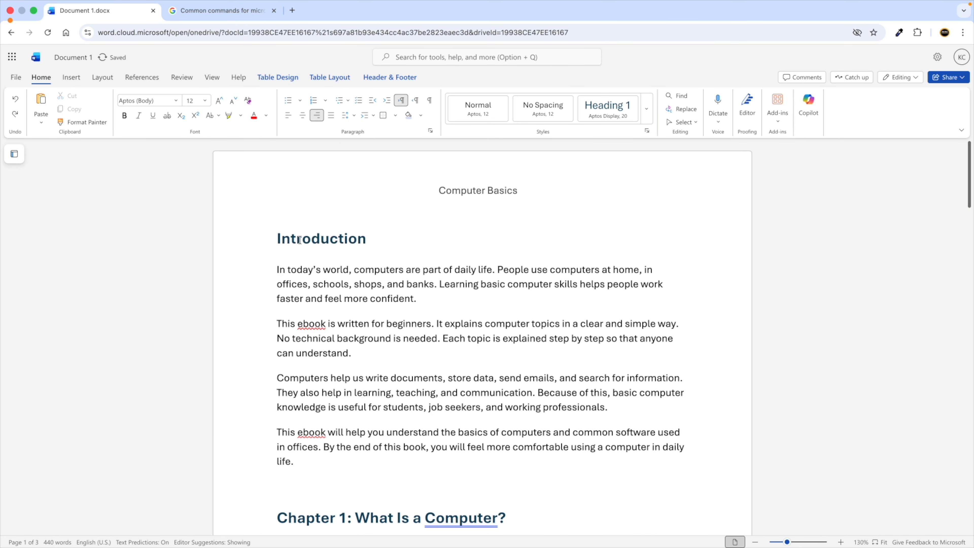
- Add a page number to the right side of the footer
scroll(303, 241, down, 1)
double_click(374, 283)
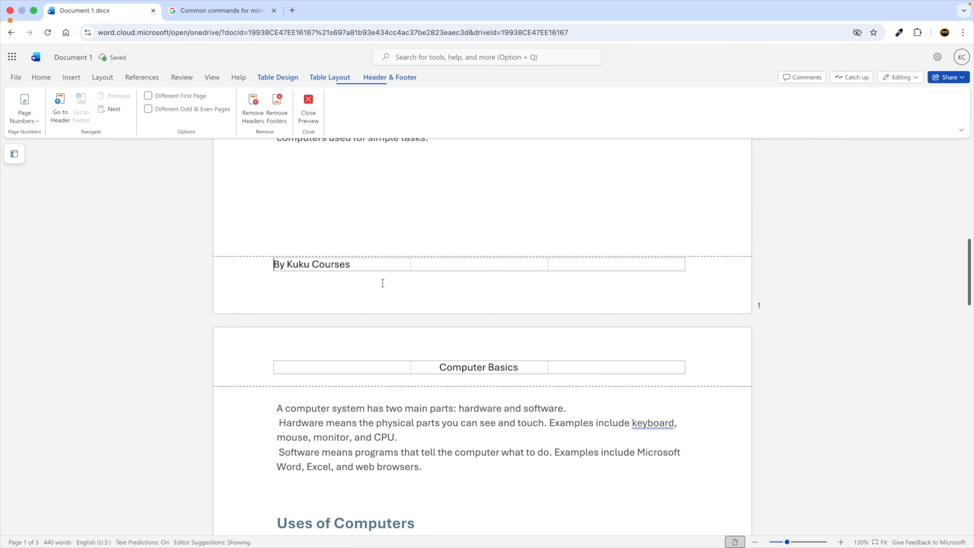
click(593, 267)
click(24, 111)
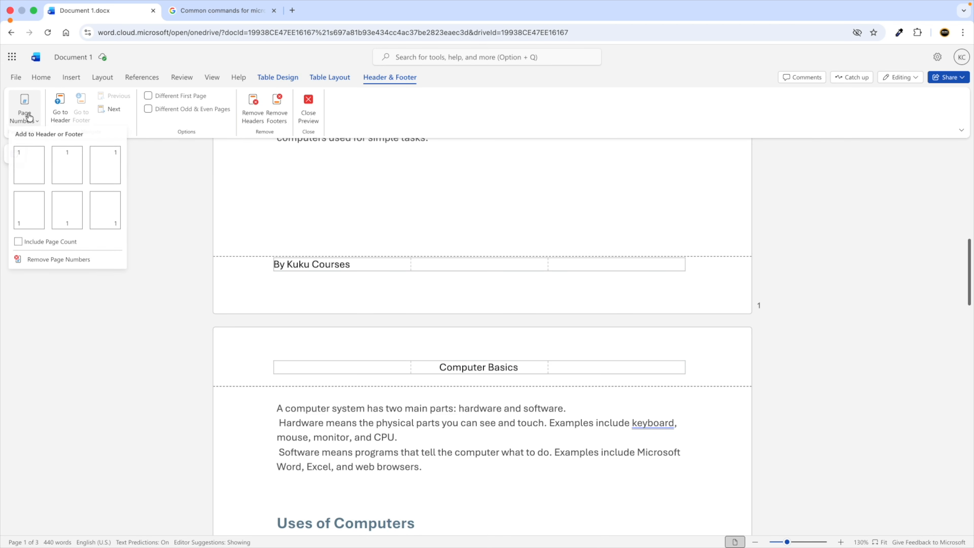
click(101, 207)
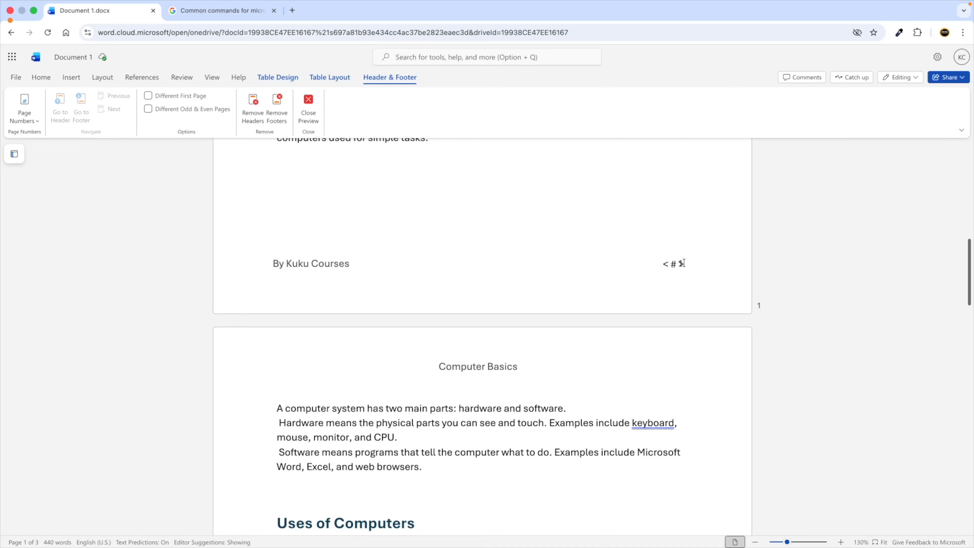
- Add another page number in the center of the footer and leave footer editing
click(18, 103)
click(74, 205)
double_click(153, 185)
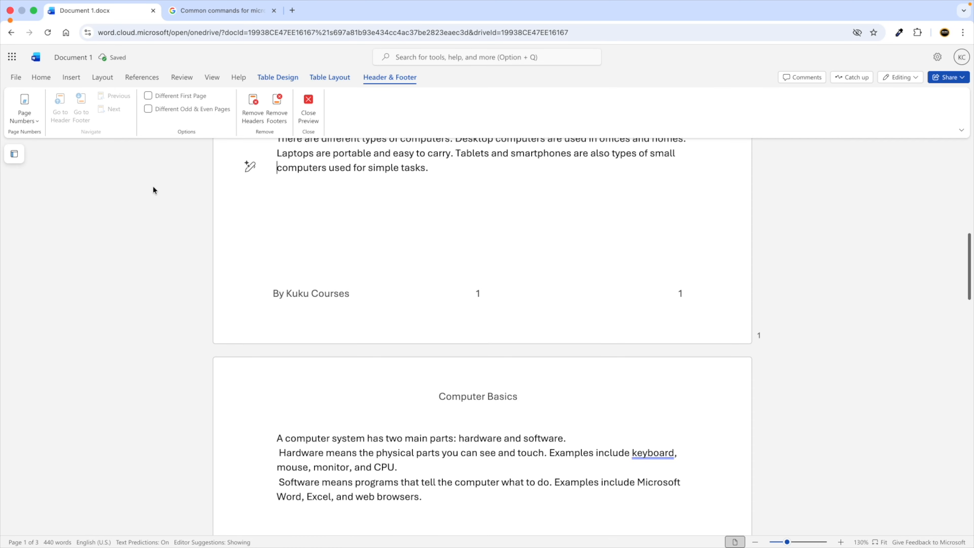
scroll(307, 240, up, 10)
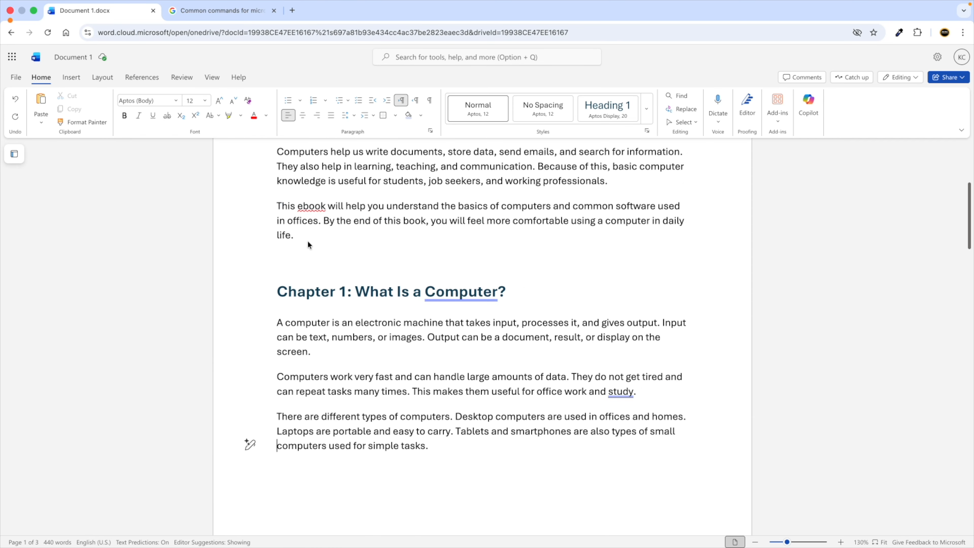
- Remove the centered page number from the document footer, keeping the author text and the page number at the outer edge
scroll(307, 240, down, 20)
scroll(307, 240, down, 15)
scroll(377, 245, up, 10)
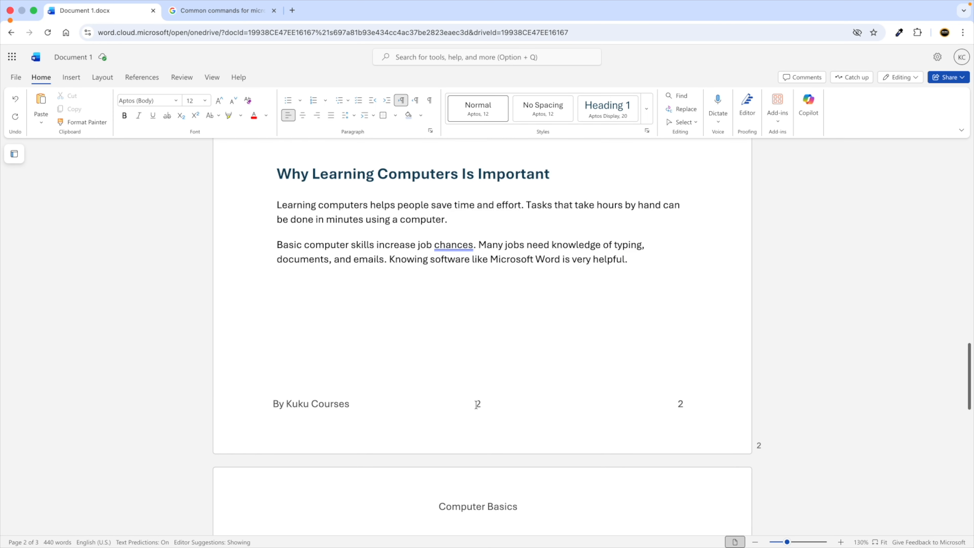
double_click(477, 405)
key(BackSpace)
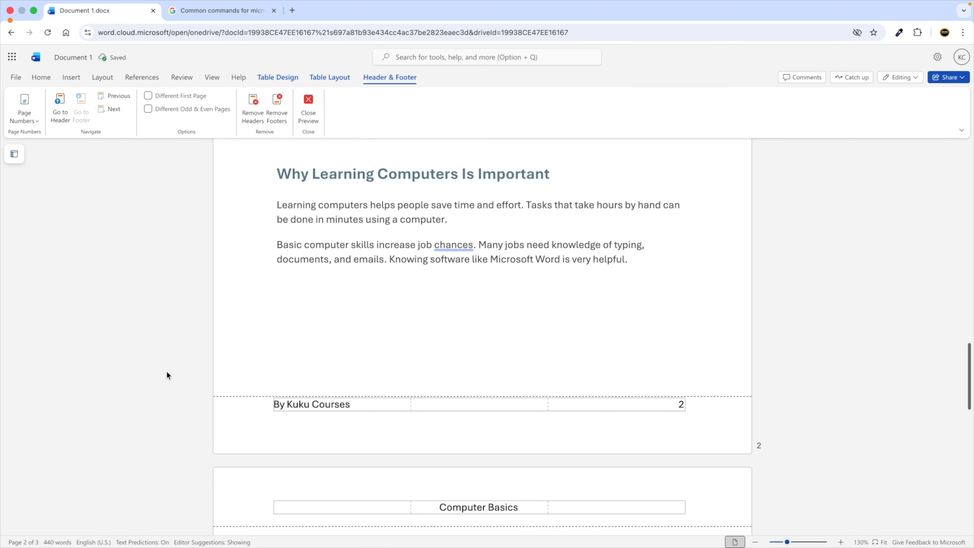
scroll(346, 358, up, 20)
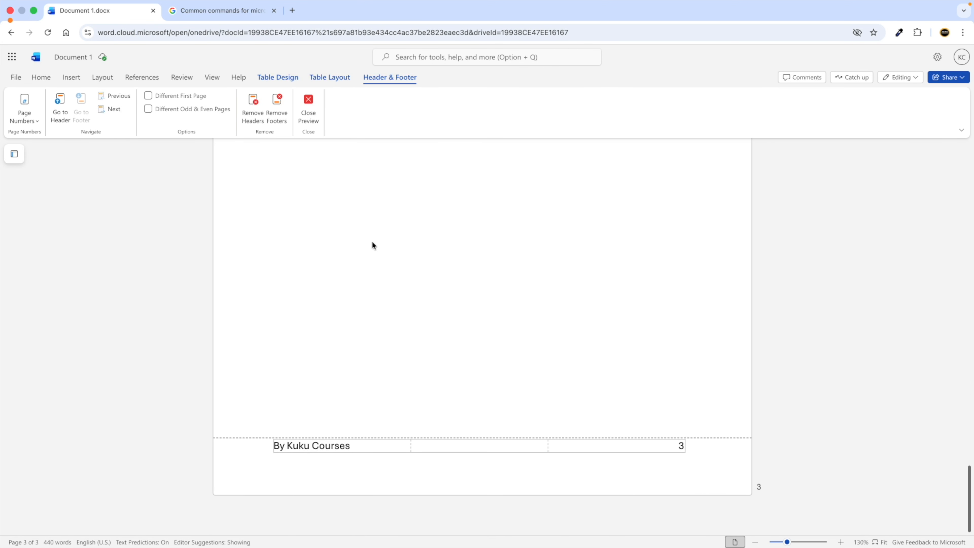
click(38, 78)
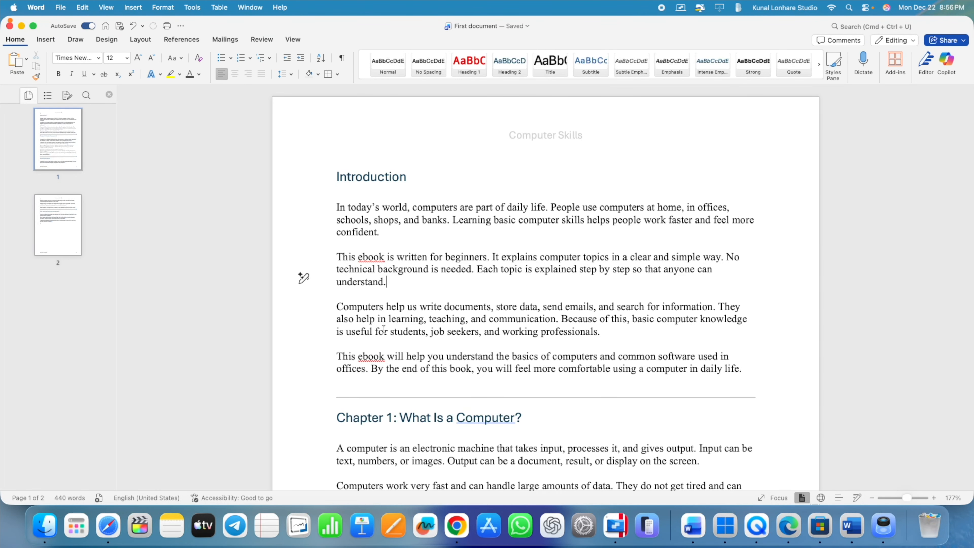
- In First document in desktop Word, insert a Next Page section break before the "Uses of Computers" heading
scroll(384, 327, down, 15)
scroll(383, 329, down, 4)
scroll(400, 333, up, 8)
click(335, 224)
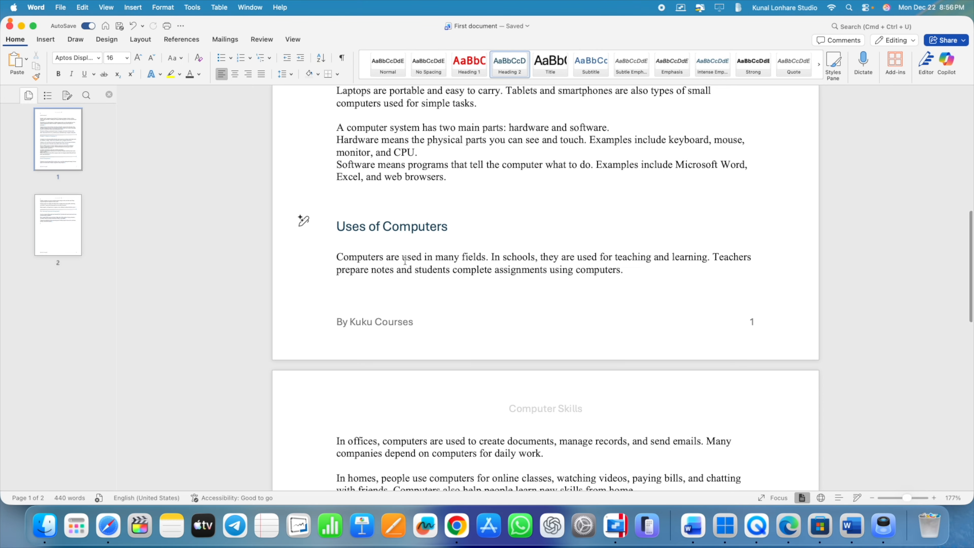
scroll(396, 261, down, 3)
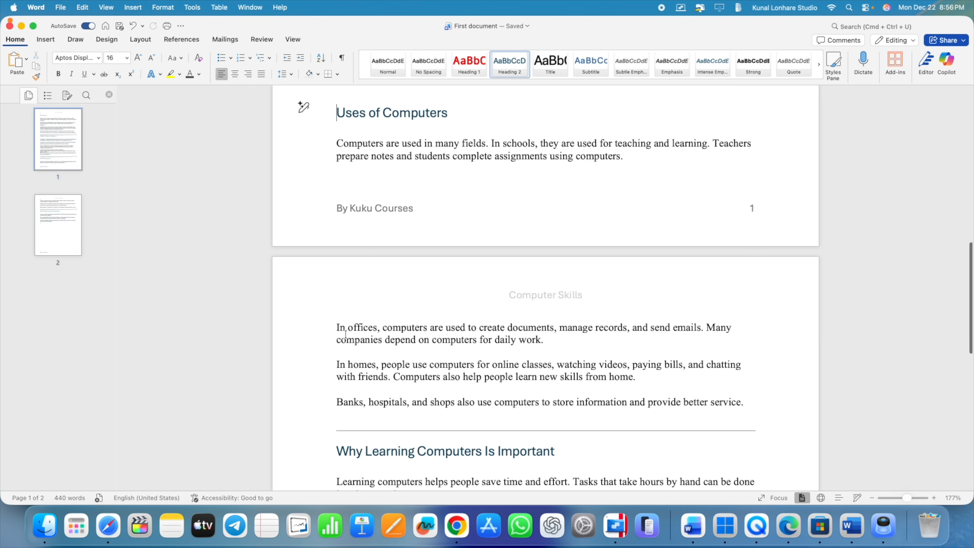
scroll(345, 334, down, 8)
scroll(346, 364, up, 15)
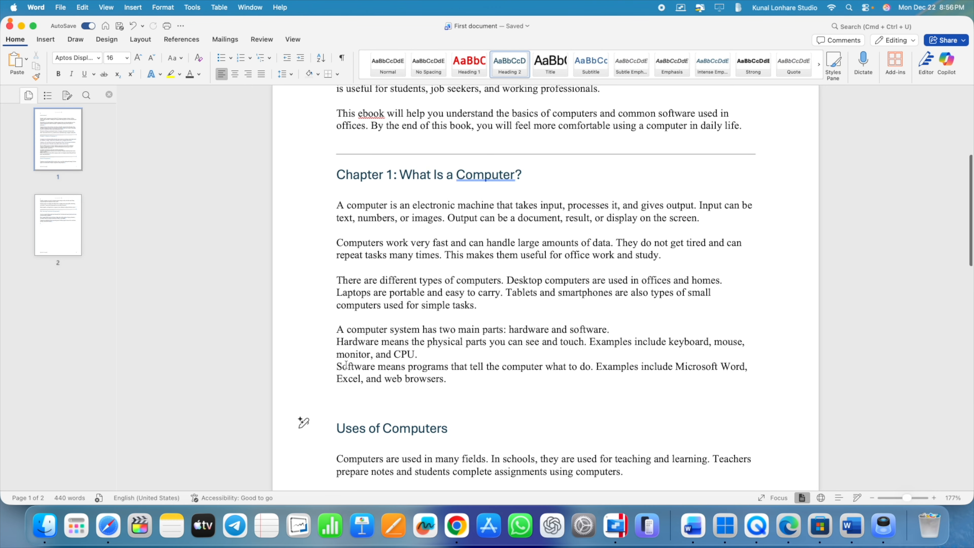
scroll(345, 368, down, 1)
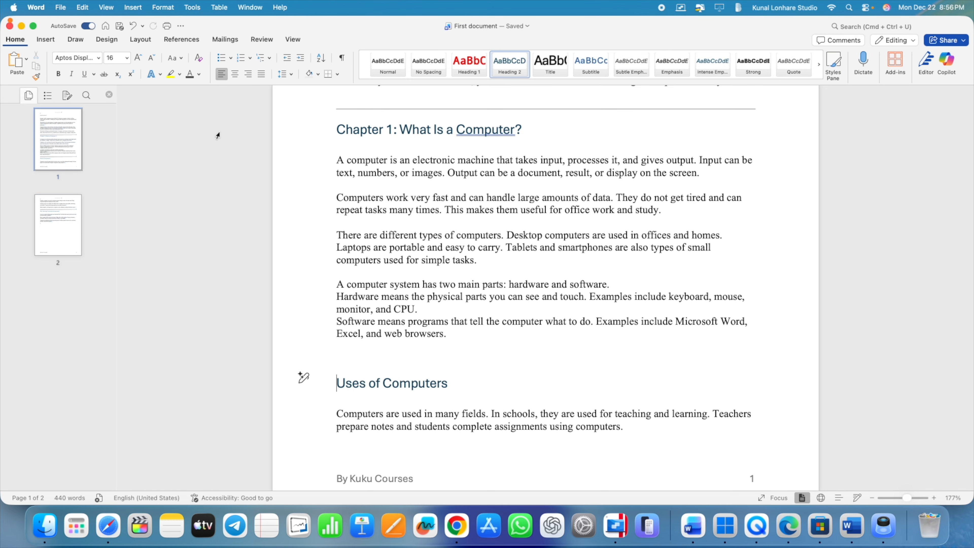
click(140, 40)
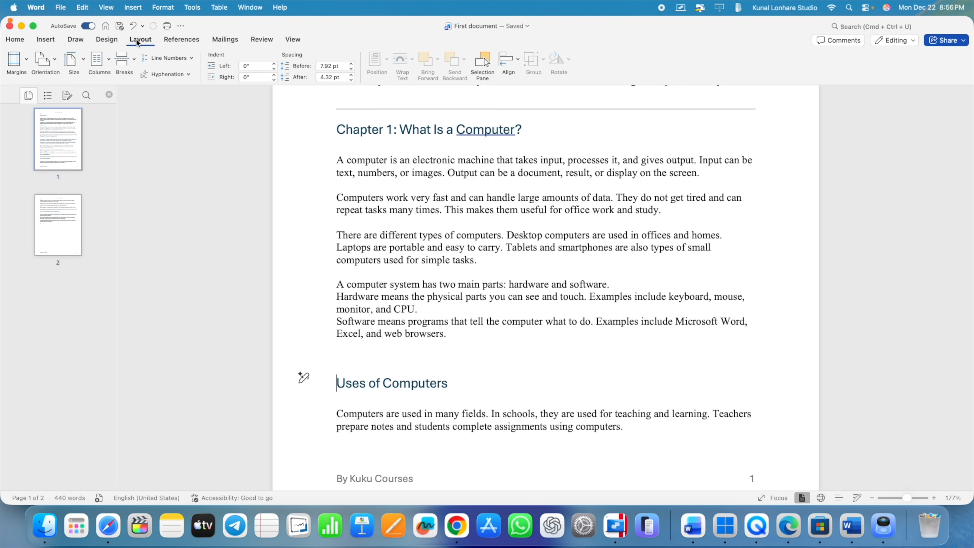
click(129, 62)
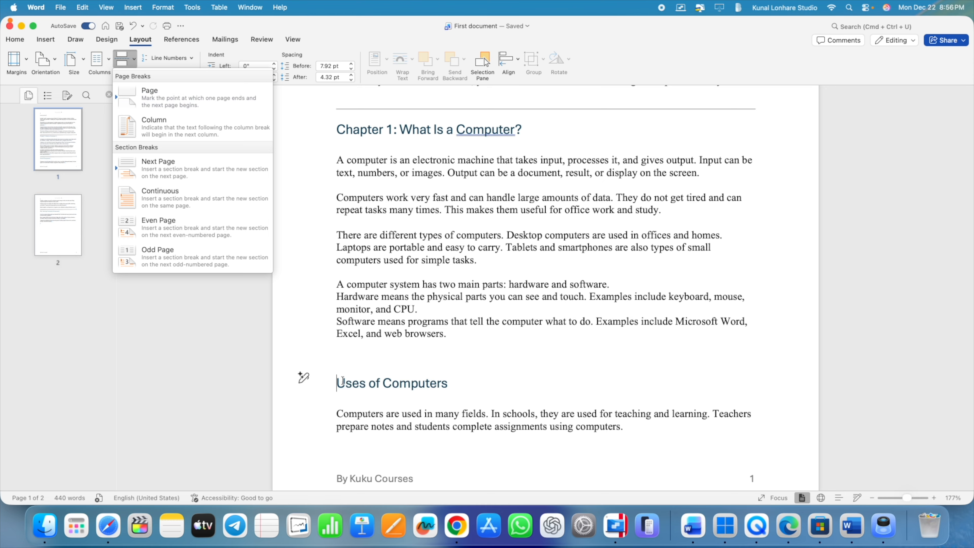
click(170, 174)
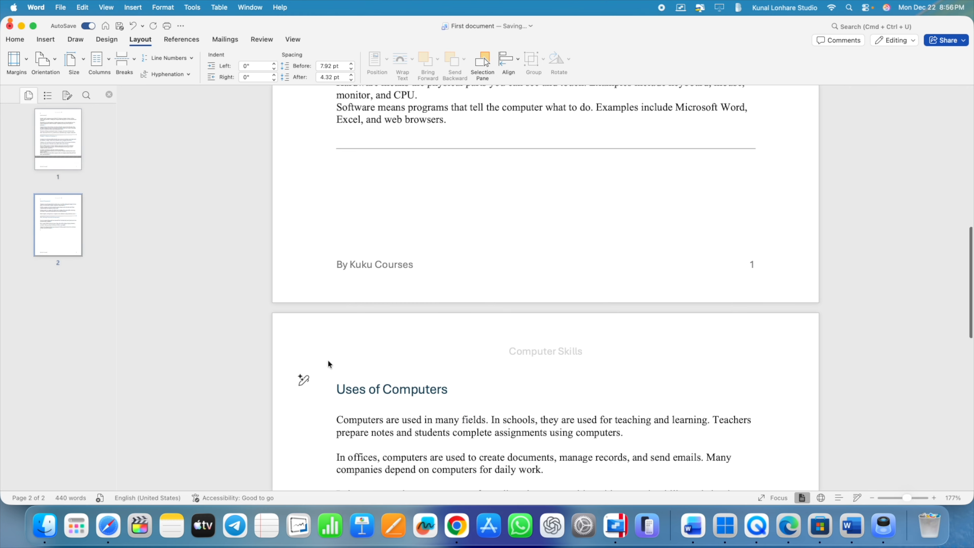
- Insert a Next Page section break before the "Why Learning Computers Is Important" heading
scroll(360, 407, down, 7)
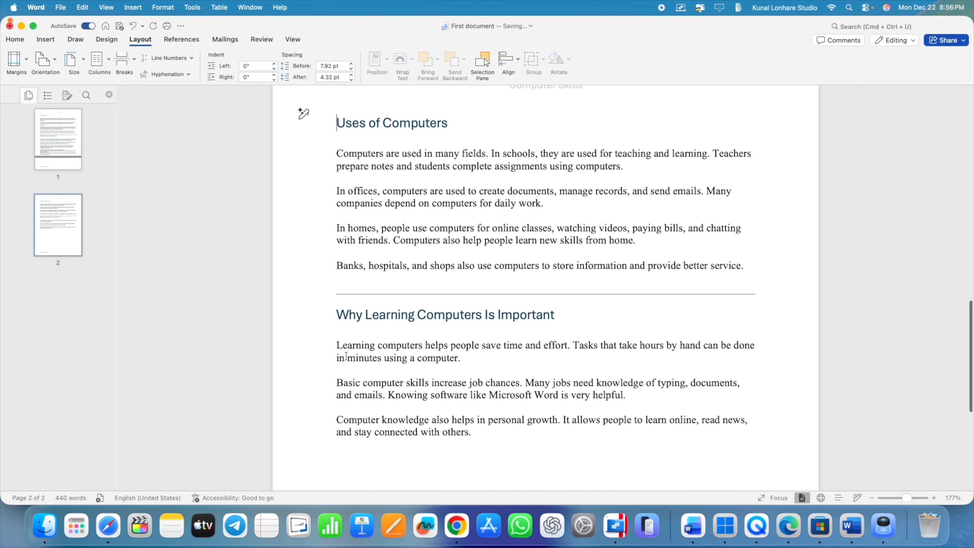
click(338, 318)
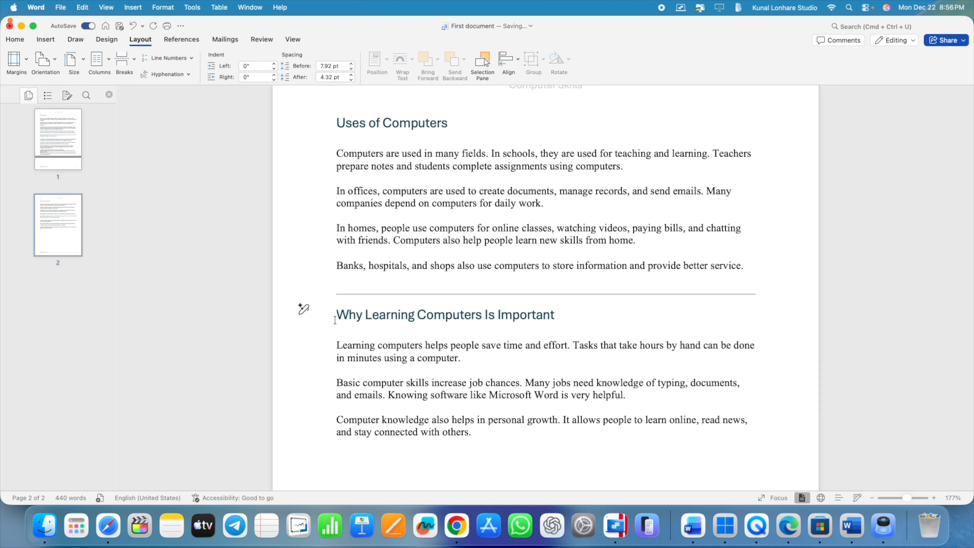
scroll(345, 317, down, 2)
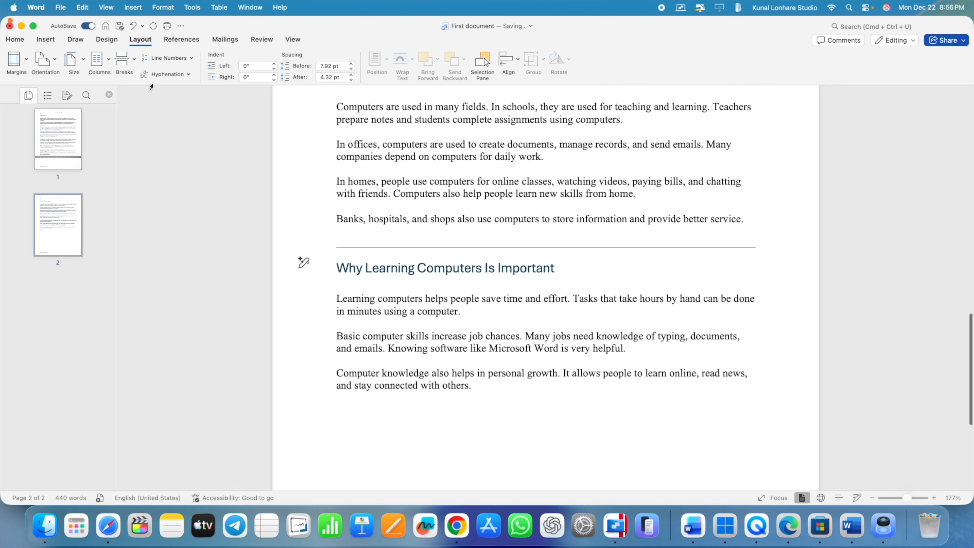
click(133, 61)
click(163, 163)
scroll(399, 368, down, 10)
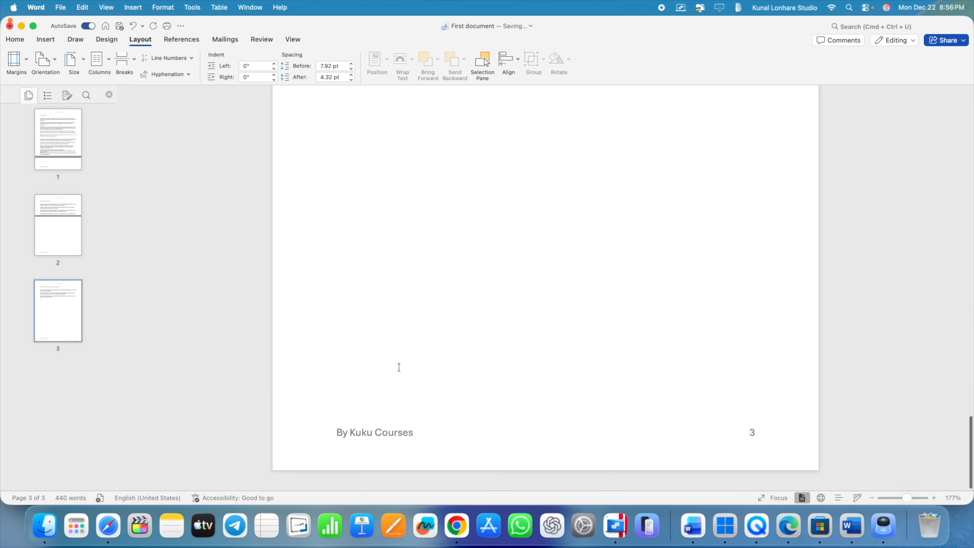
- Insert a Next Page section break before the "Chapter 1: What Is a Computer?" heading
scroll(398, 367, up, 15)
scroll(399, 366, up, 8)
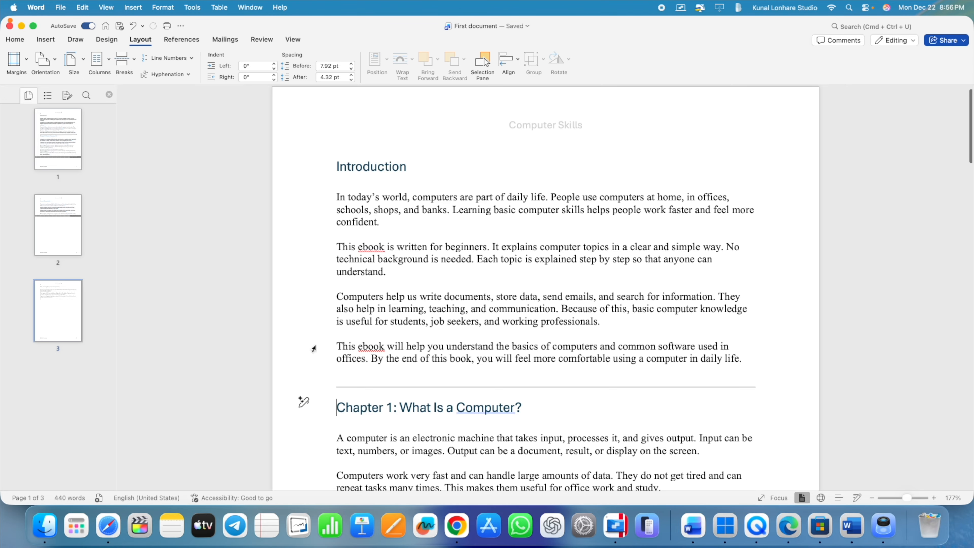
click(132, 62)
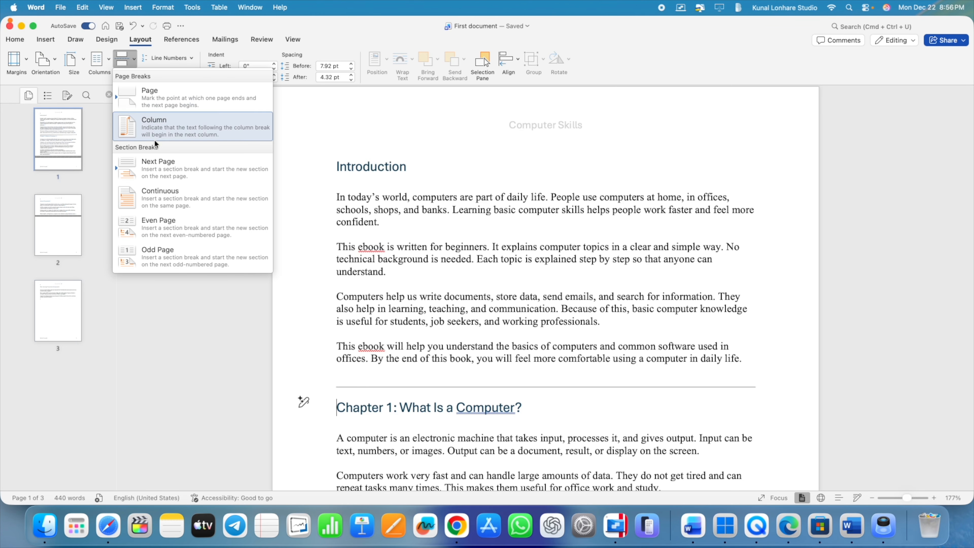
click(160, 163)
scroll(334, 309, down, 15)
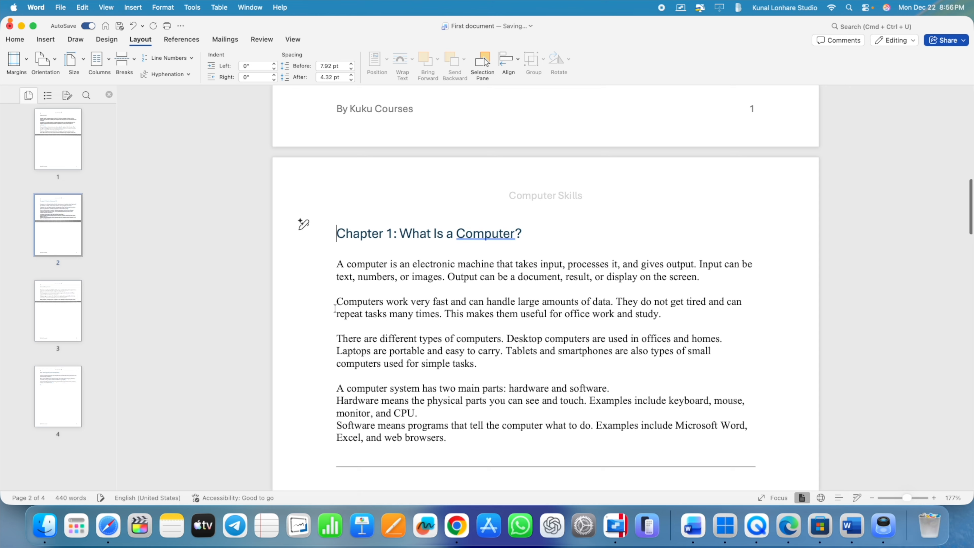
- Insert a page break before the "Introduction" heading to add a blank first page
scroll(361, 322, up, 20)
click(334, 176)
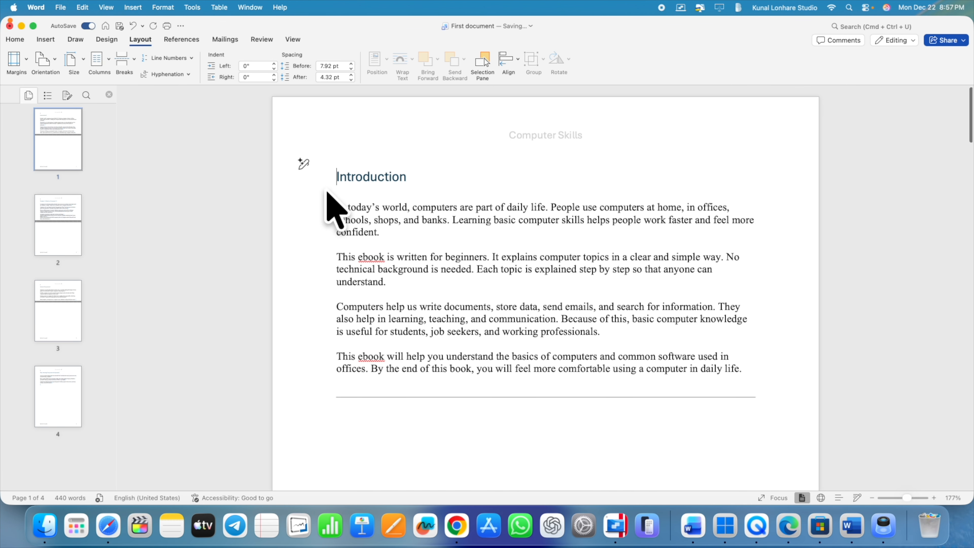
scroll(437, 322, up, 2)
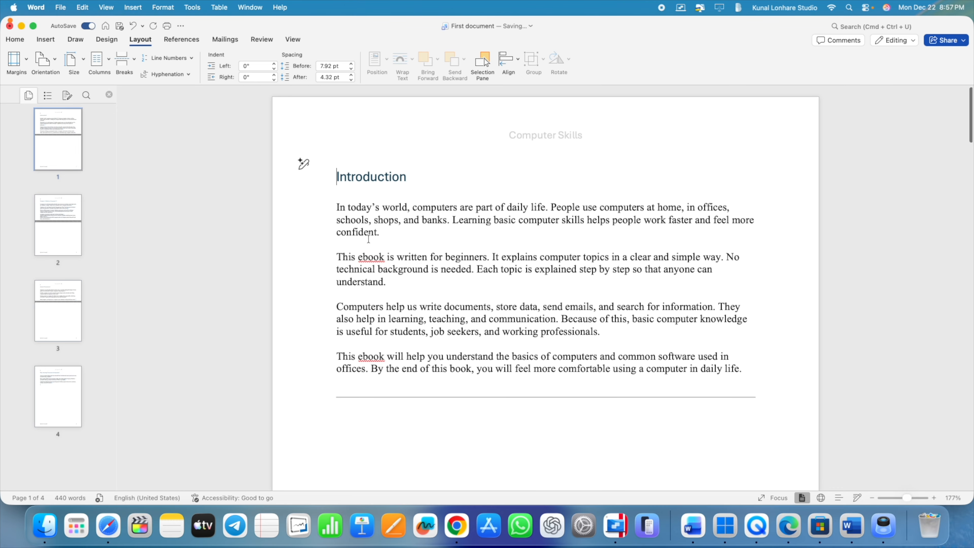
scroll(402, 345, down, 10)
scroll(366, 370, up, 10)
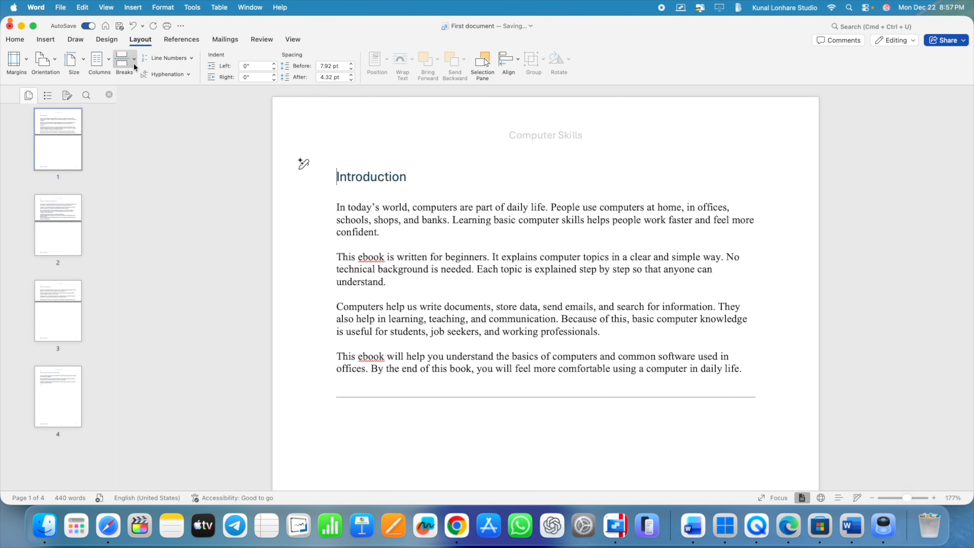
click(124, 62)
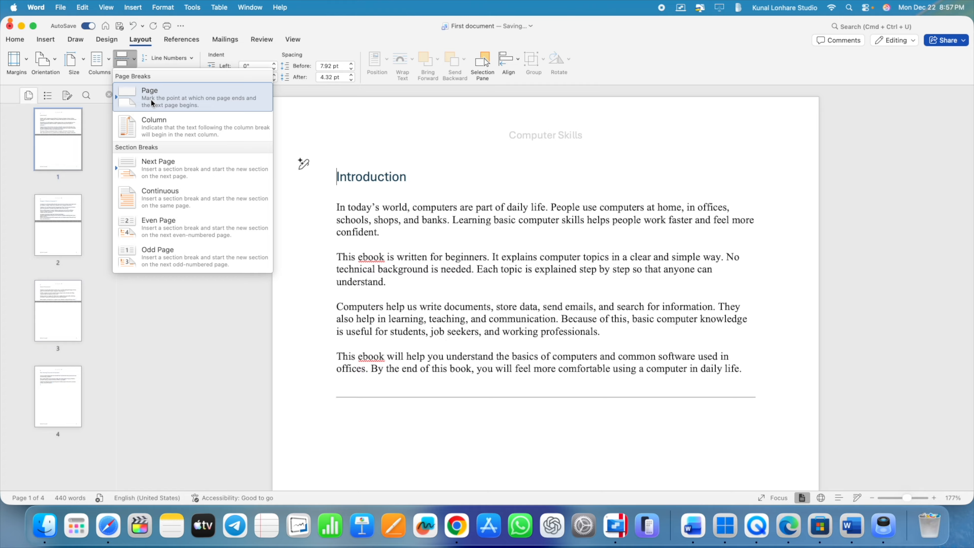
click(168, 103)
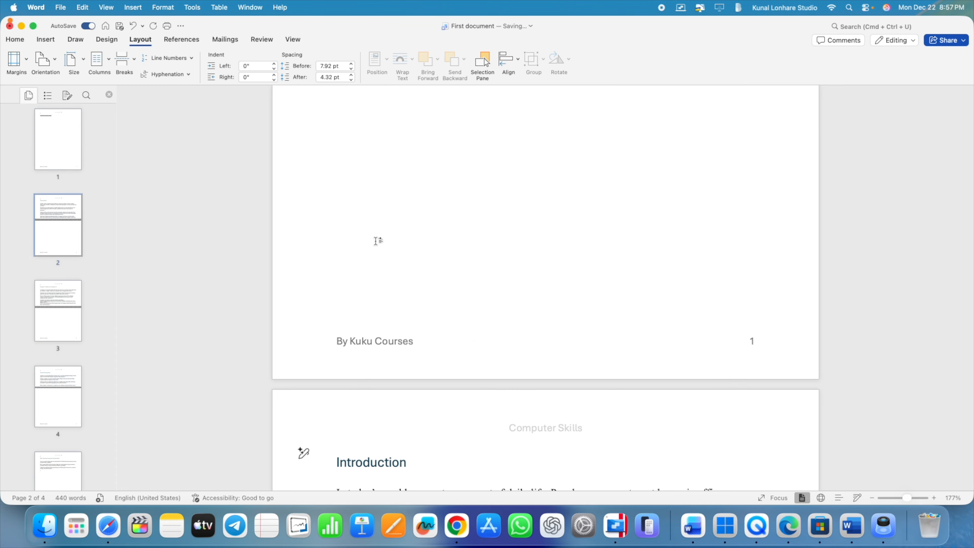
- Review all pages of the document from the blank first page to the last section to check where each section starts
scroll(375, 240, down, 5)
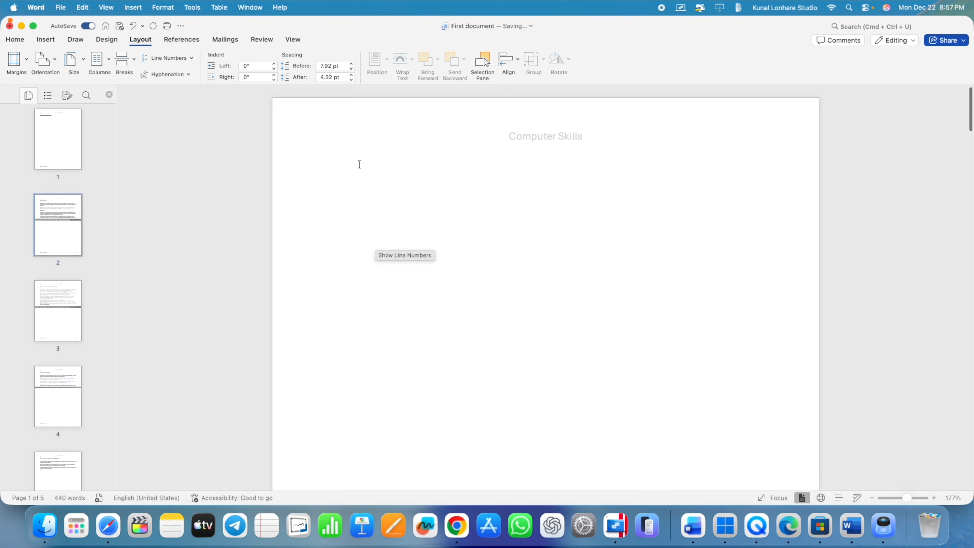
scroll(377, 188, up, 5)
scroll(378, 187, down, 6)
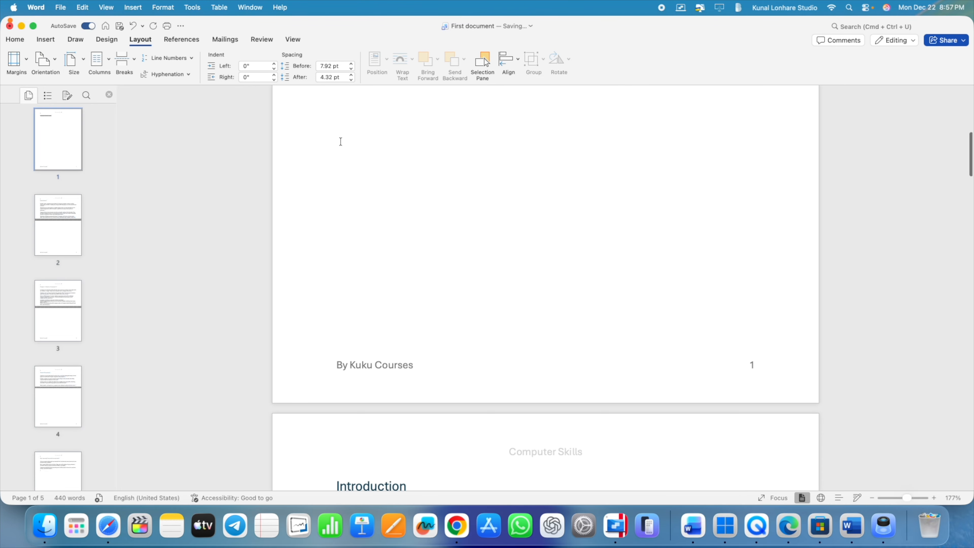
scroll(385, 329, down, 10)
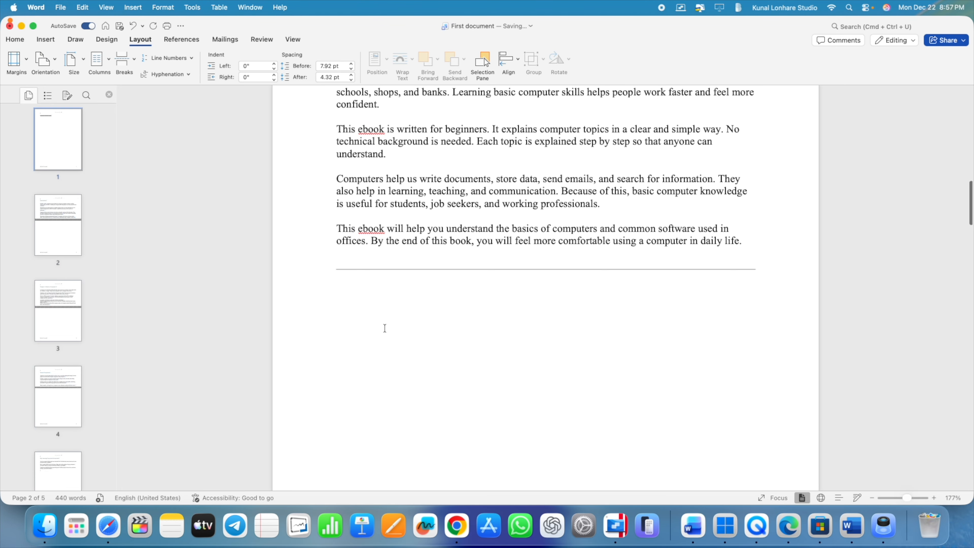
scroll(384, 329, down, 10)
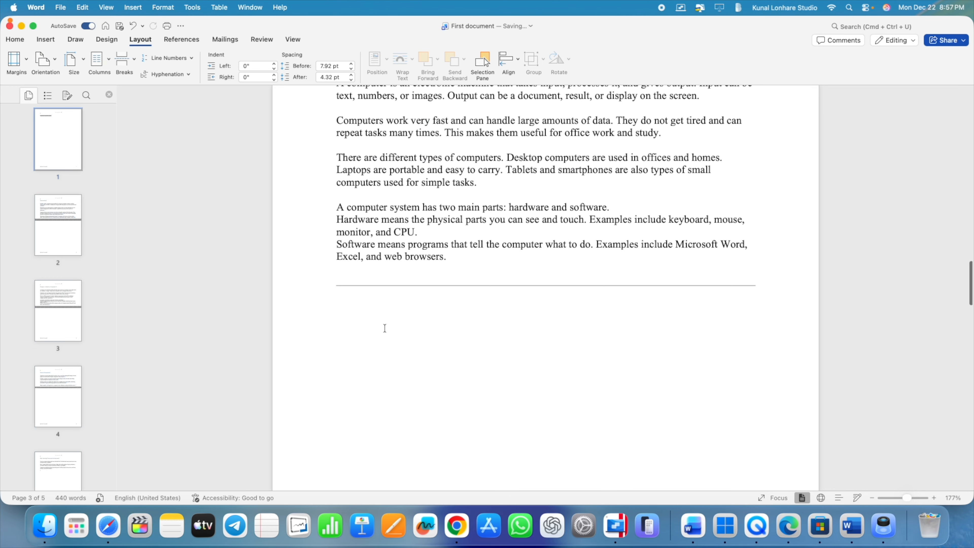
scroll(384, 329, down, 5)
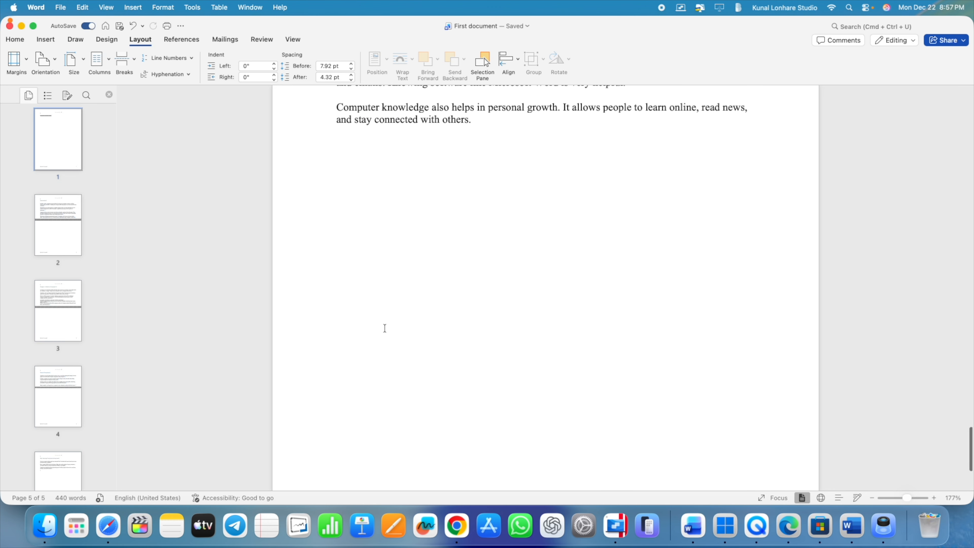
key(super+Home)
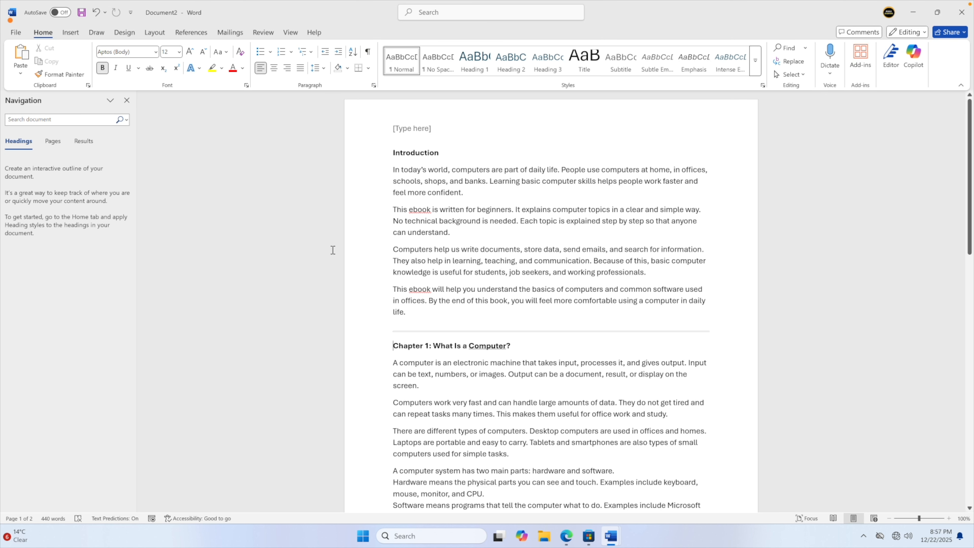
- In Document2 in Word for Windows, insert a Next Page section break before the "Chapter 1: What Is a Computer?" heading
click(154, 33)
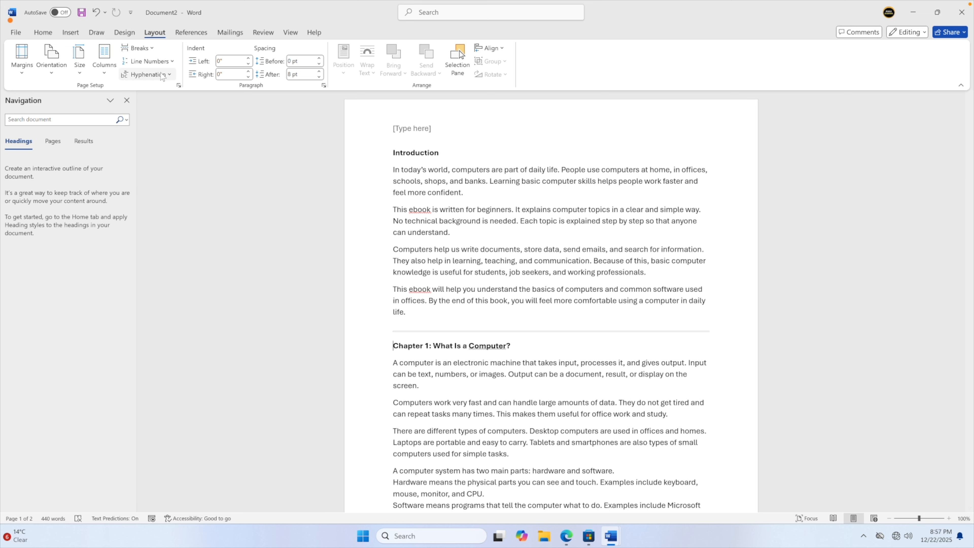
click(148, 51)
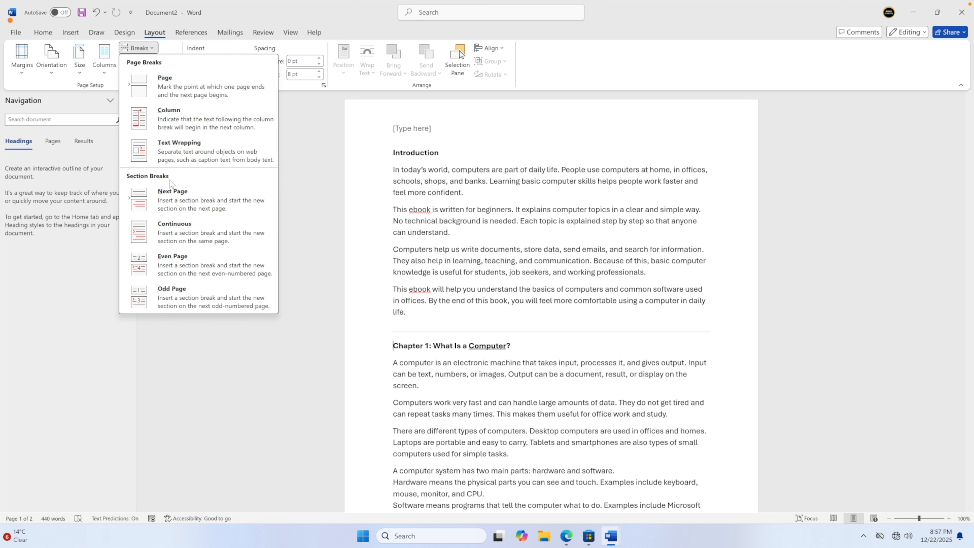
click(173, 192)
- Insert a page break before the "Introduction" heading in Document2 to add a blank first page
scroll(431, 297, up, 5)
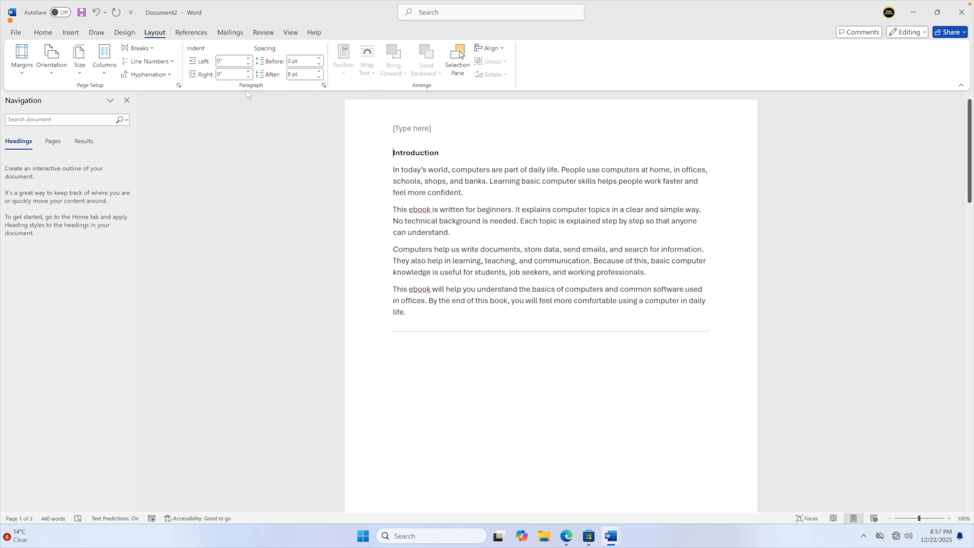
click(150, 50)
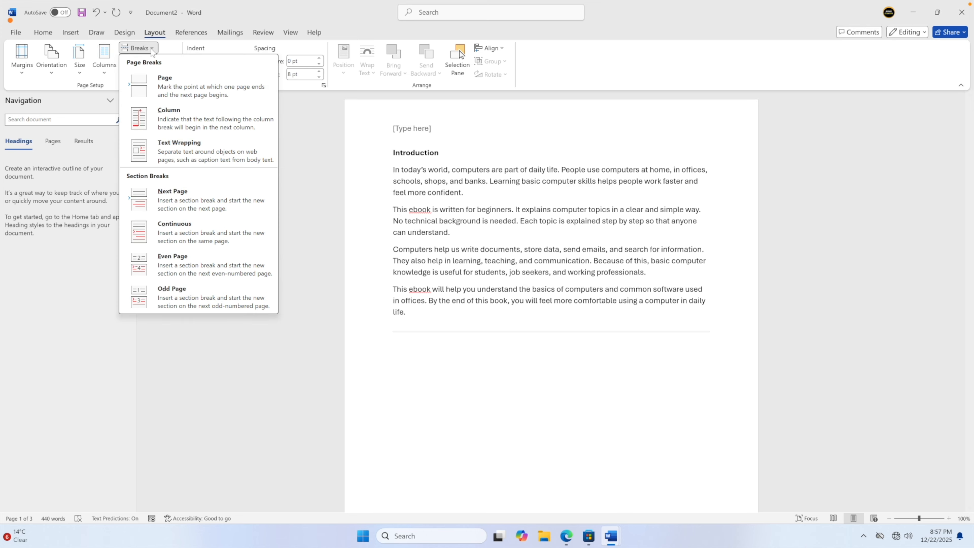
click(168, 95)
scroll(421, 222, up, 8)
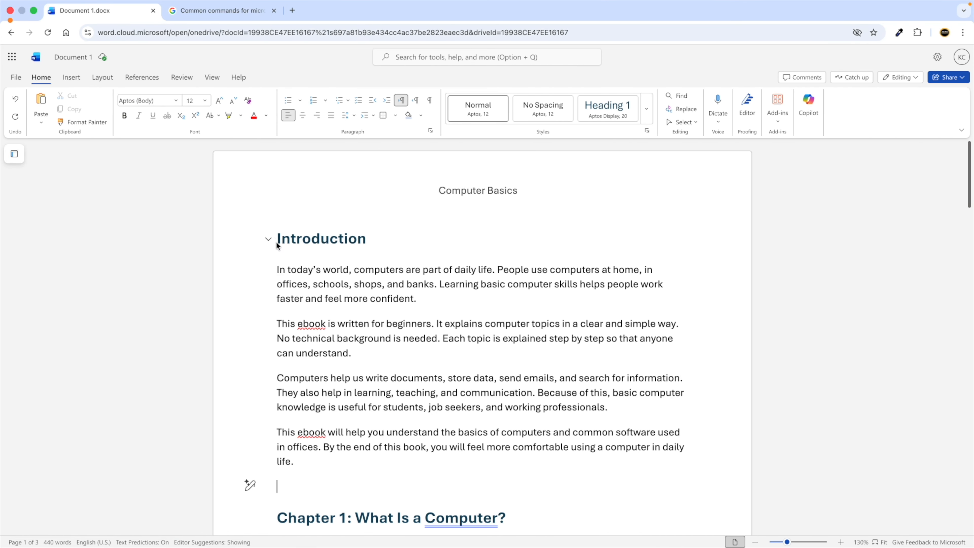
- In Document 1 in Word for the web, insert a break before the "Chapter 1: What Is a Computer?" heading to start it on a new page
scroll(277, 243, down, 7)
click(276, 246)
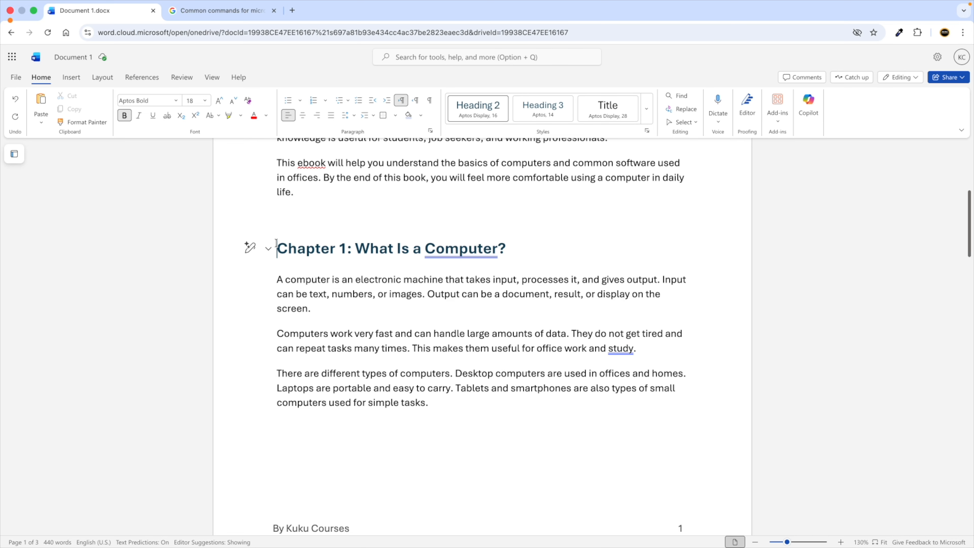
click(108, 79)
click(121, 113)
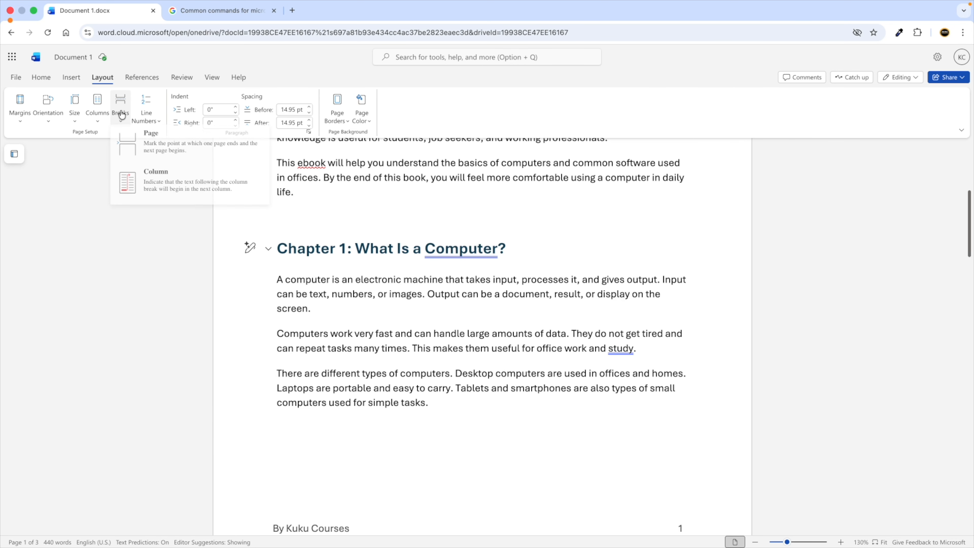
click(172, 186)
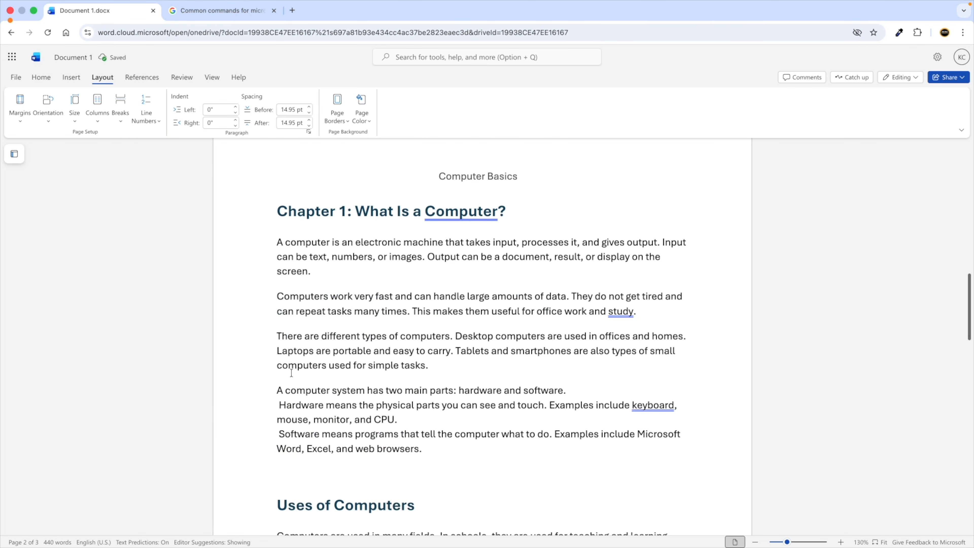
- Insert a page break before the "Introduction" heading in Document 1 to add a blank first page
scroll(317, 313, up, 10)
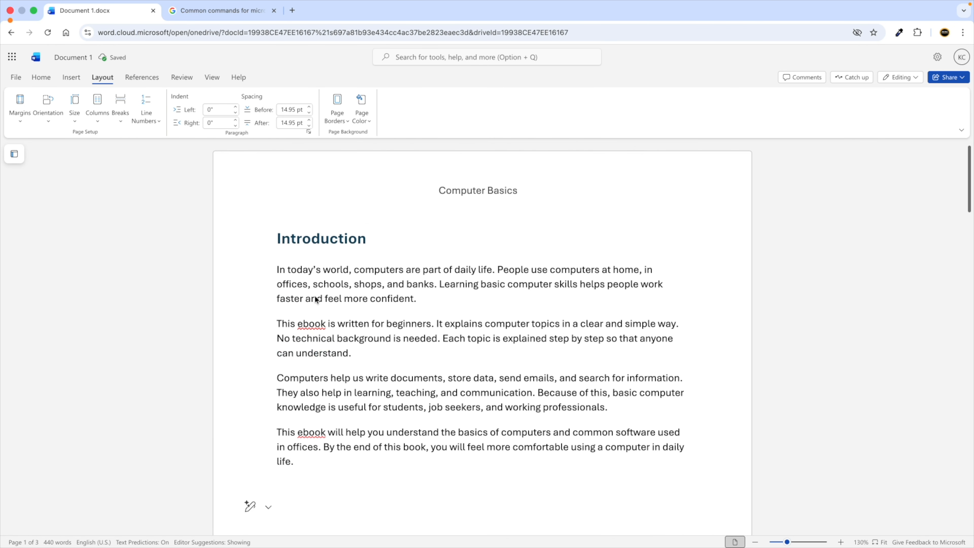
click(278, 237)
click(126, 121)
click(137, 137)
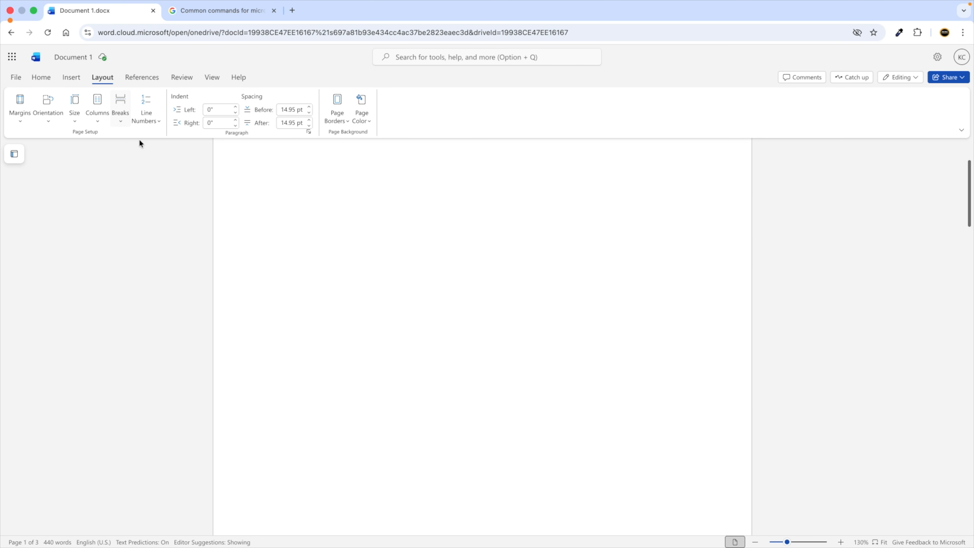
scroll(332, 286, up, 10)
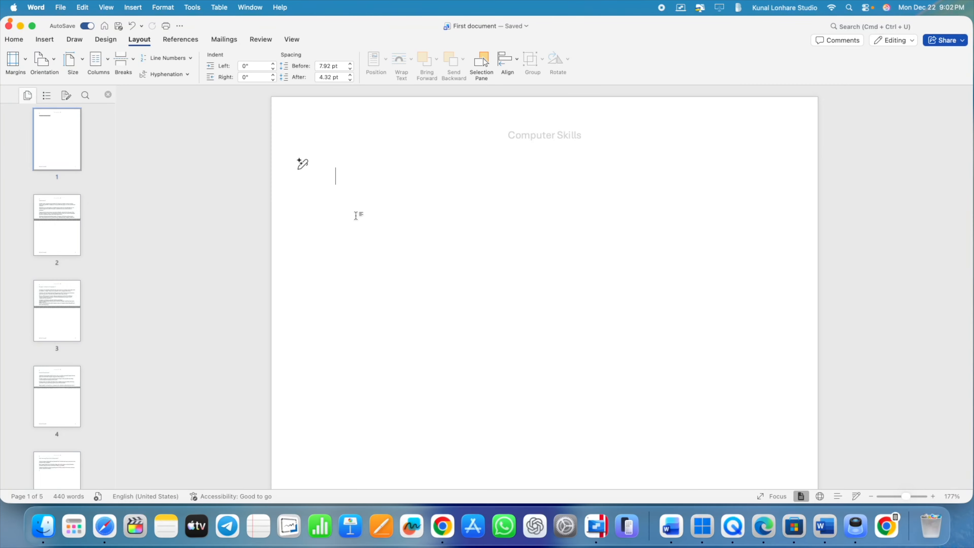
- In First document in Word for Mac, insert the Classic automatic table of contents on the blank first page
scroll(355, 290, down, 10)
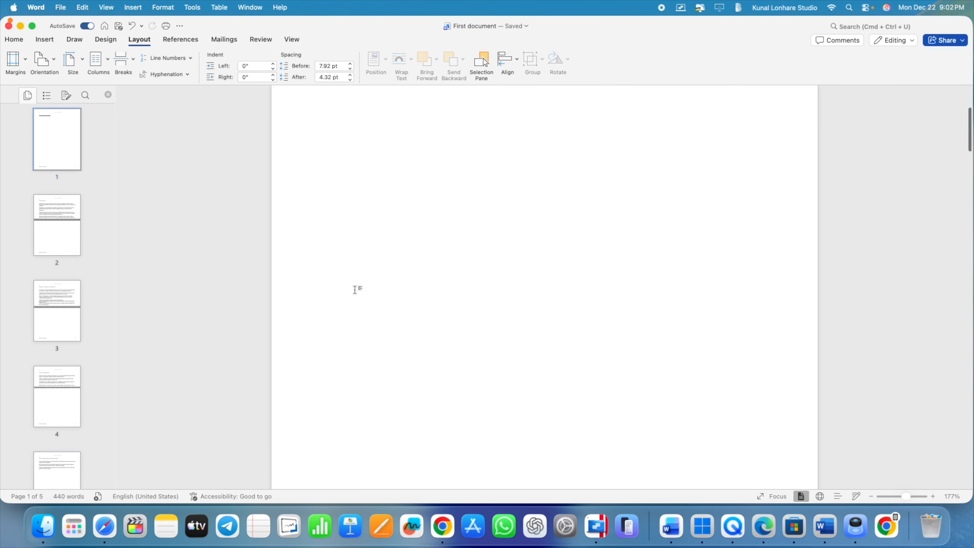
scroll(355, 290, up, 3)
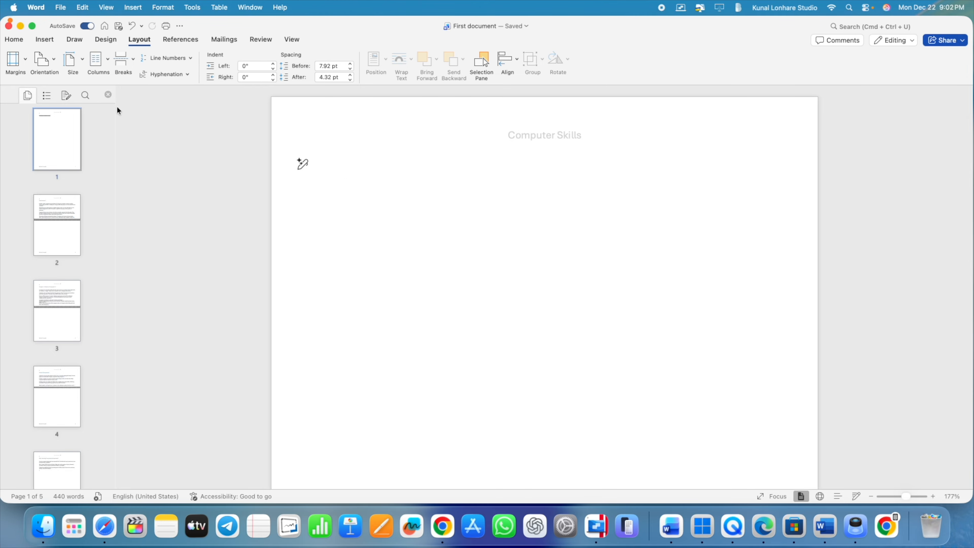
click(52, 43)
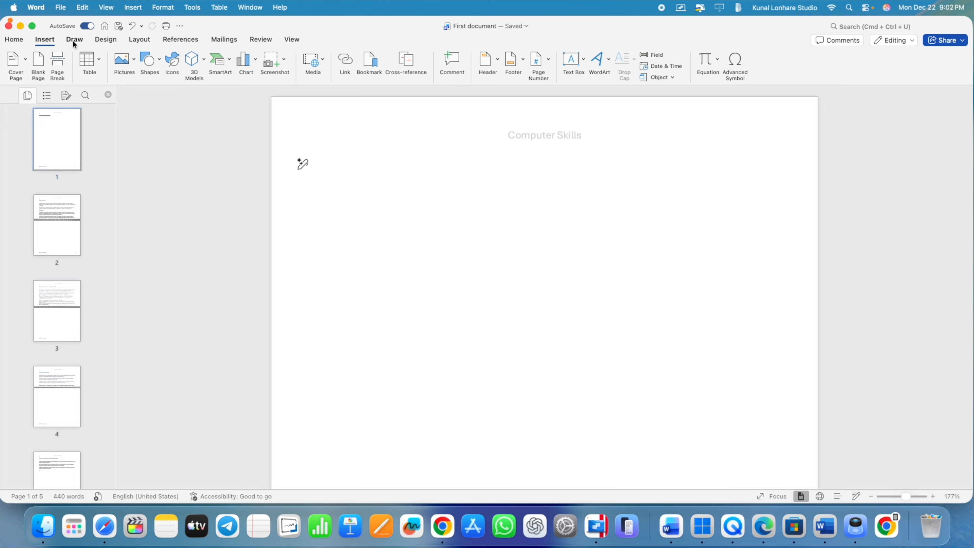
click(175, 43)
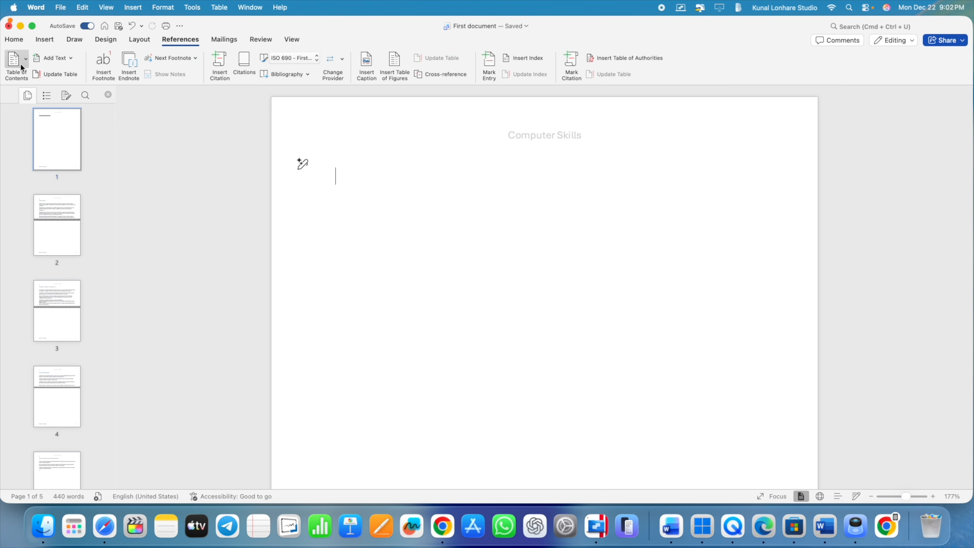
scroll(448, 254, down, 15)
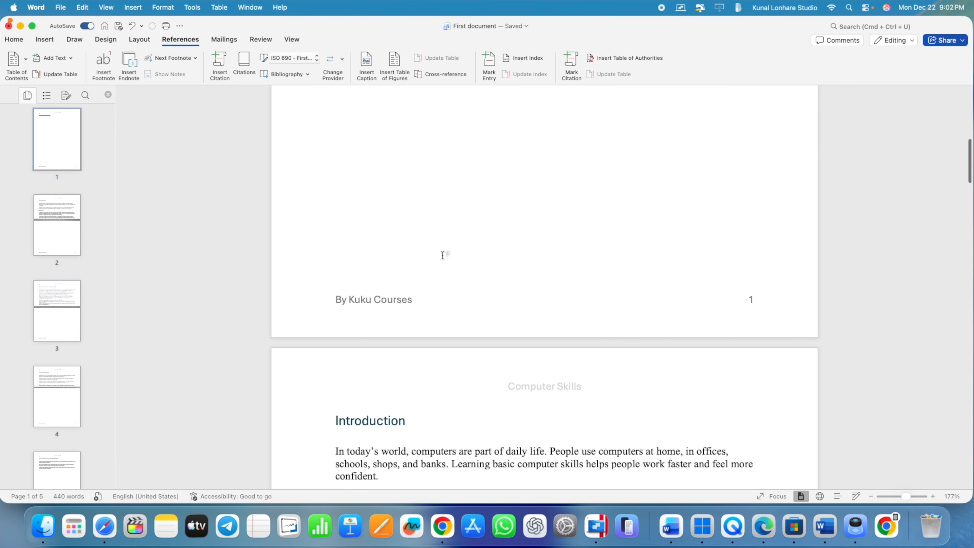
scroll(439, 474, down, 20)
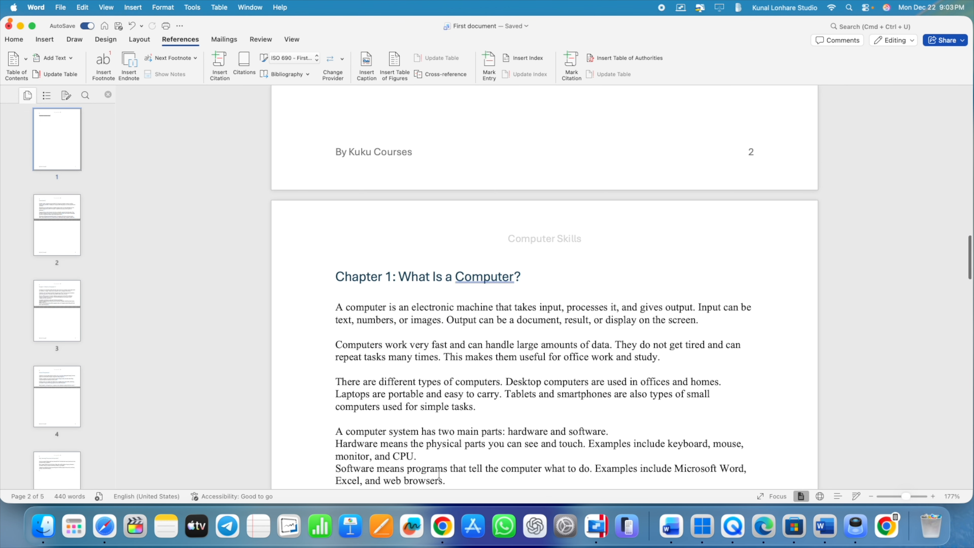
scroll(439, 475, up, 20)
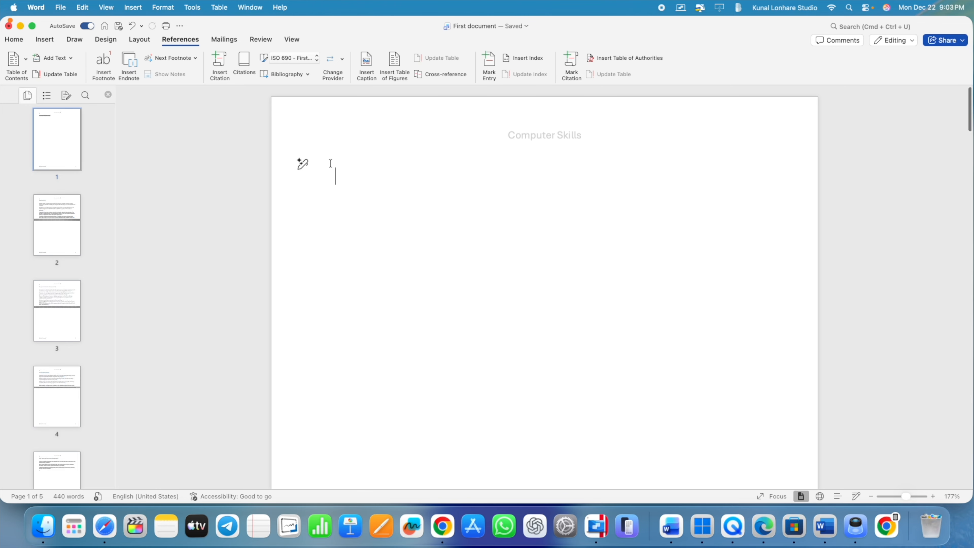
click(21, 58)
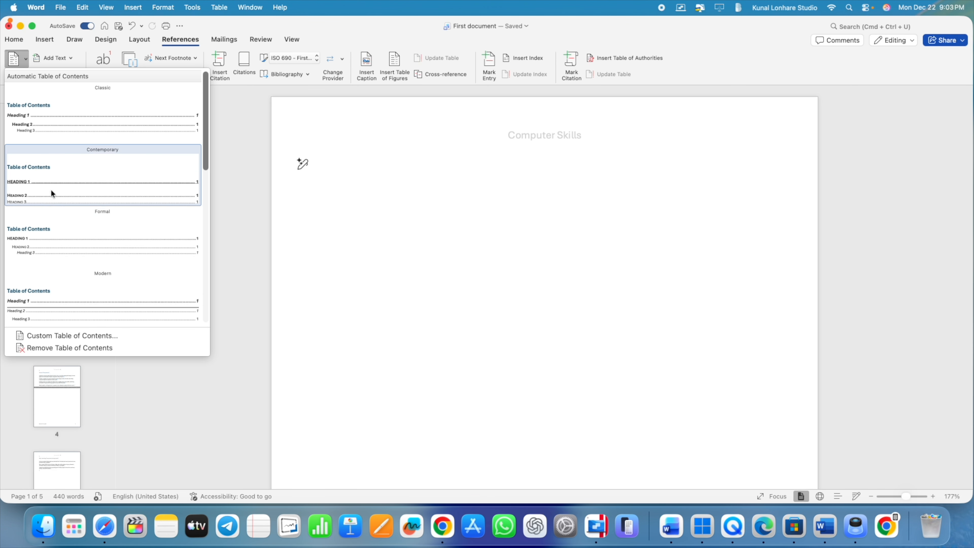
scroll(68, 195, down, 3)
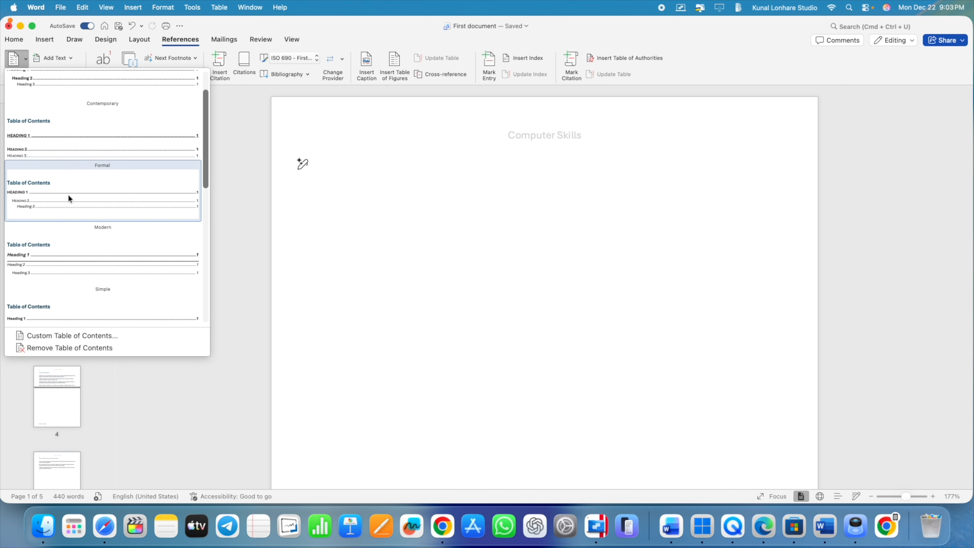
scroll(46, 263, down, 2)
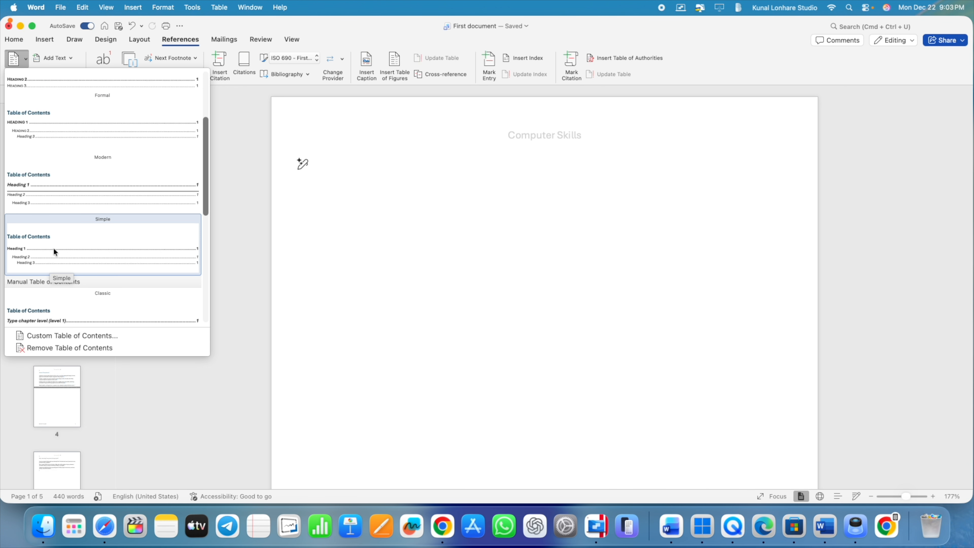
scroll(48, 180, up, 4)
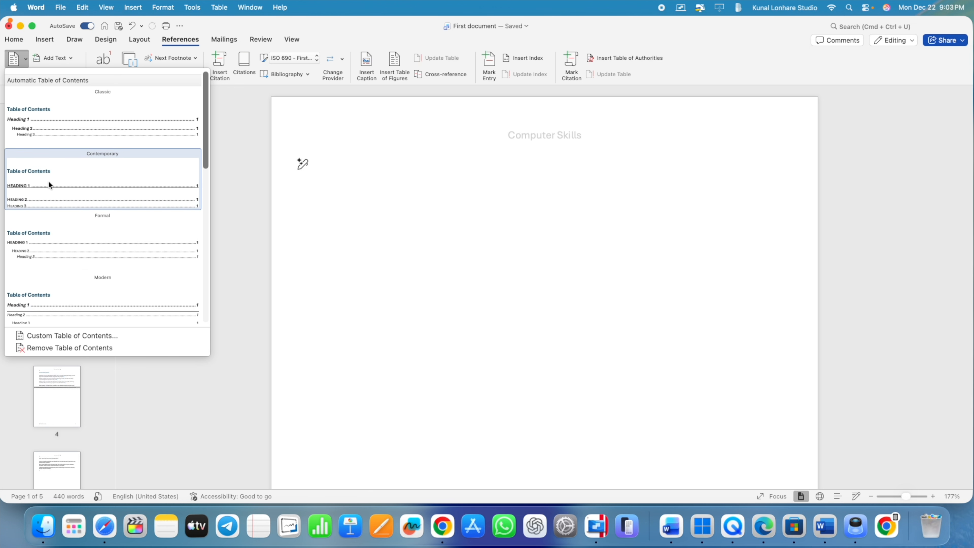
click(67, 112)
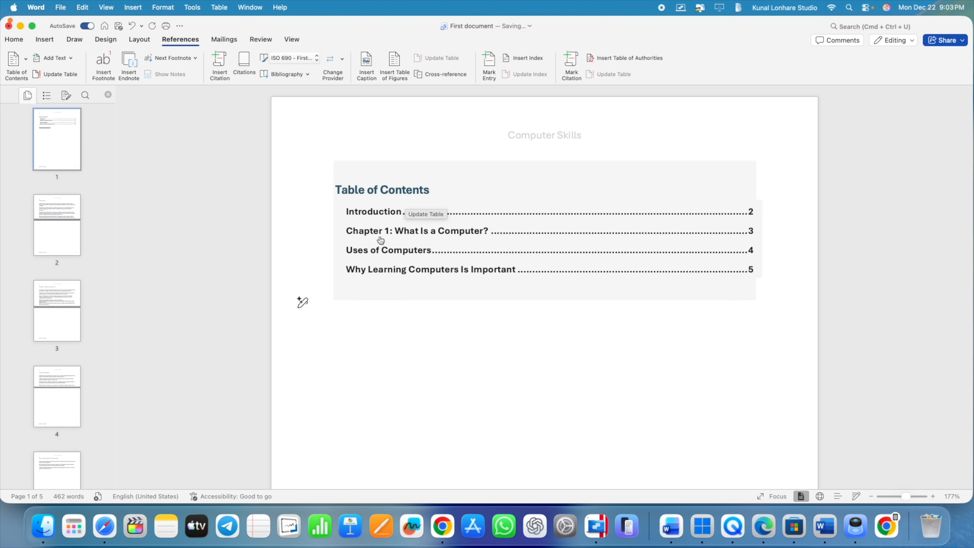
- Compare the table's page numbers with the pages of the headings, and follow the "Why Learning Computers Is Important" entry to its section
scroll(419, 274, down, 10)
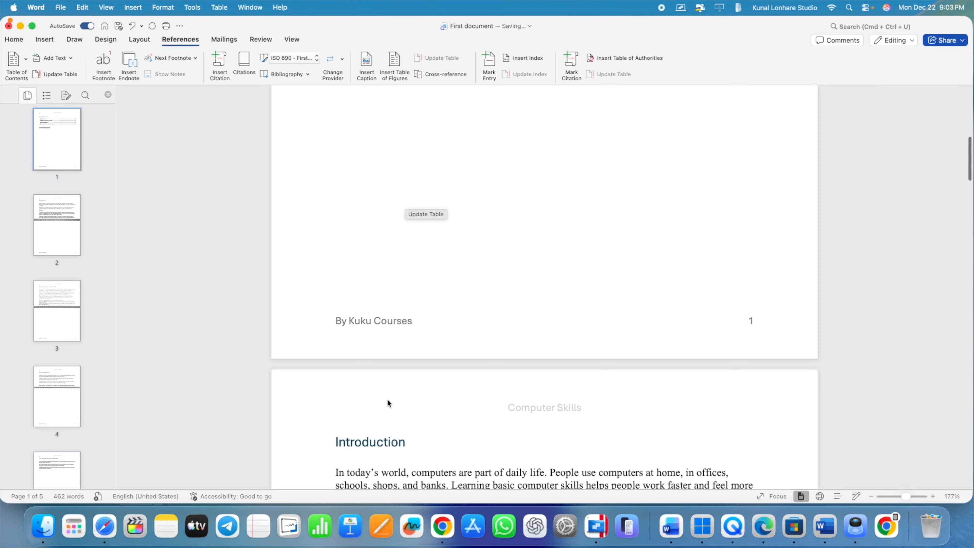
scroll(387, 398, up, 10)
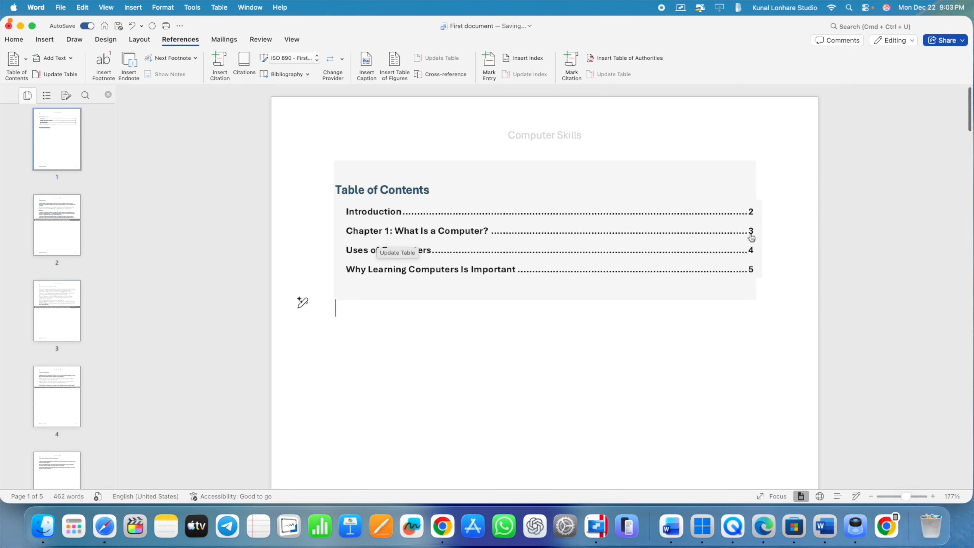
scroll(536, 345, down, 20)
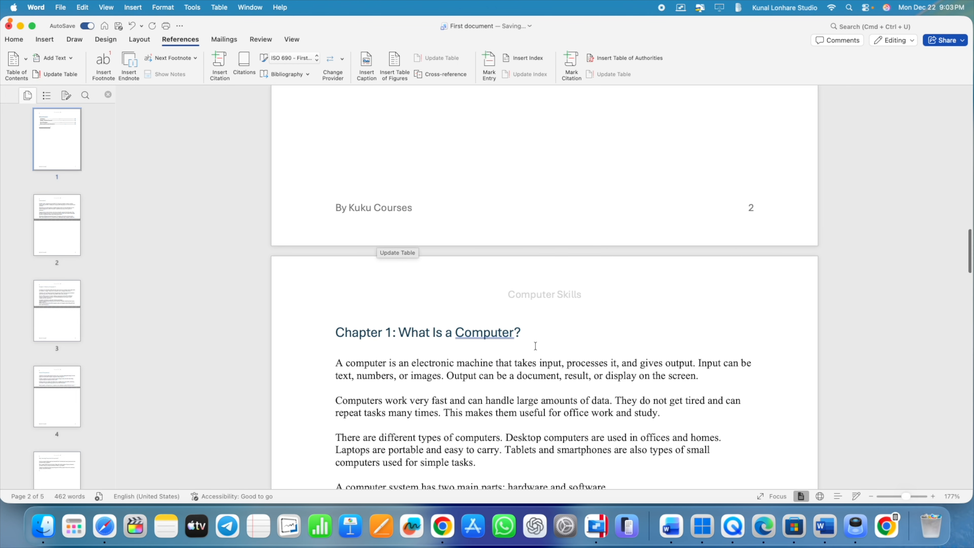
scroll(536, 348, down, 2)
scroll(461, 322, down, 15)
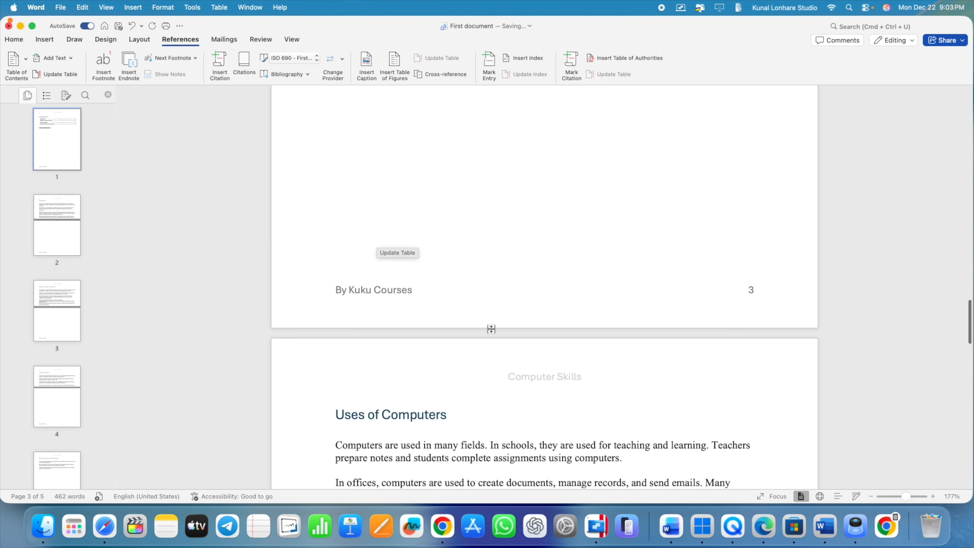
scroll(553, 274, up, 20)
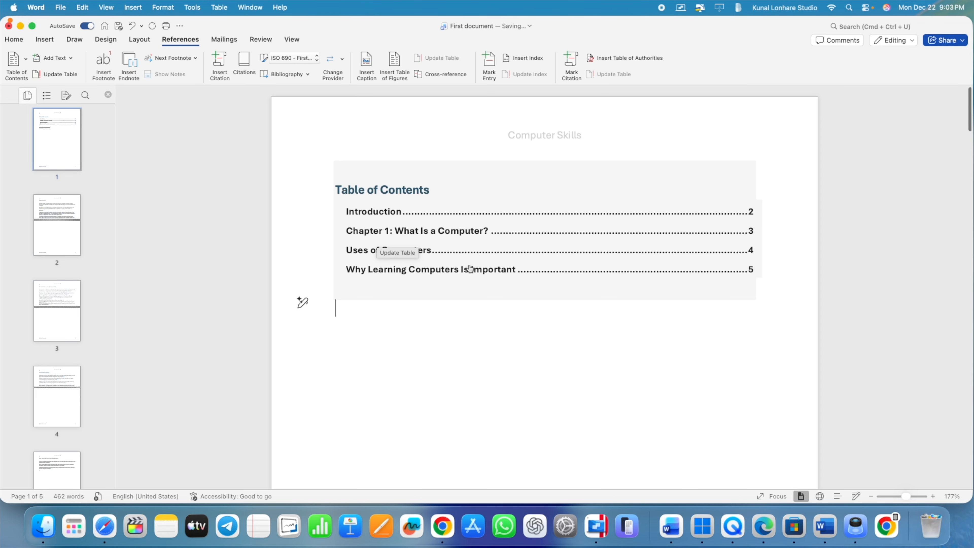
click(419, 274)
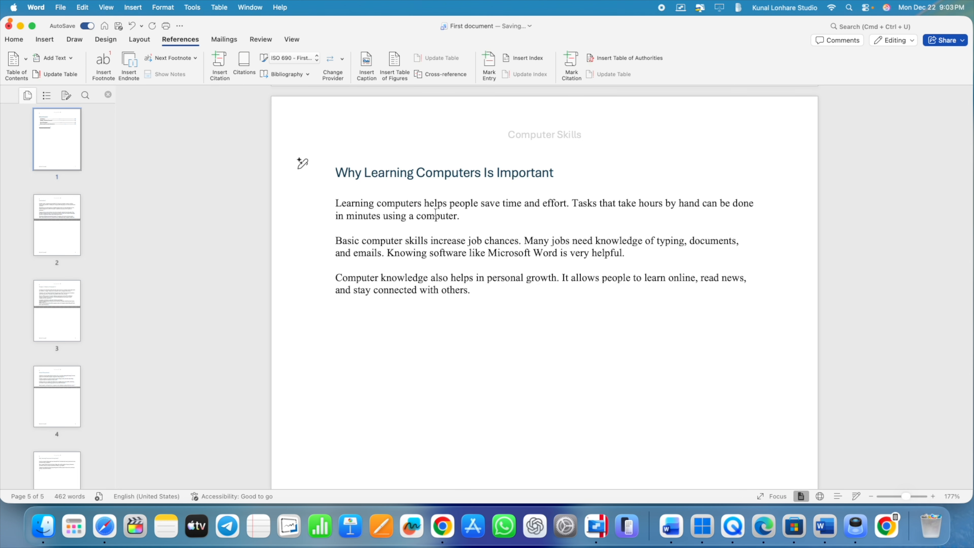
scroll(435, 215, up, 20)
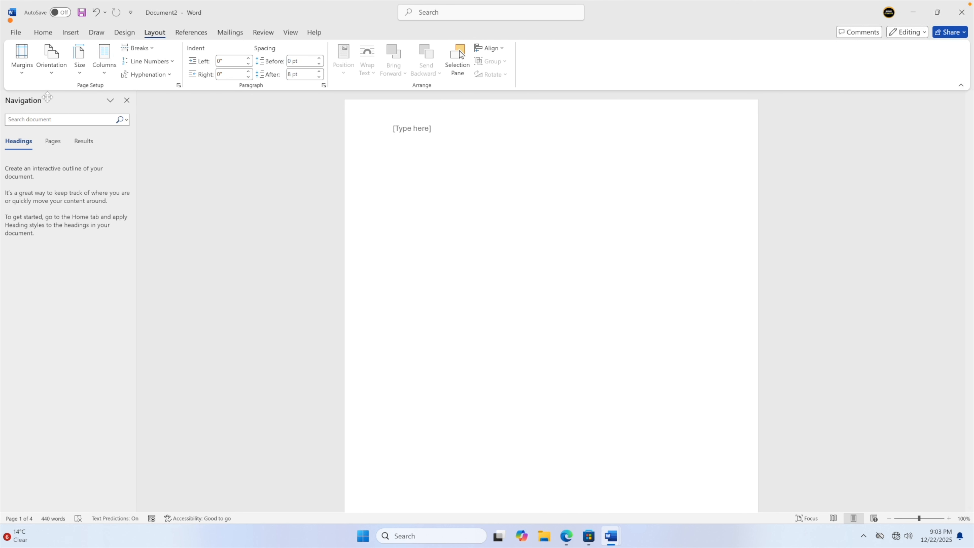
- In Document2 in Word for Windows, insert the Automatic Table 2 table of contents on the blank first page
click(191, 32)
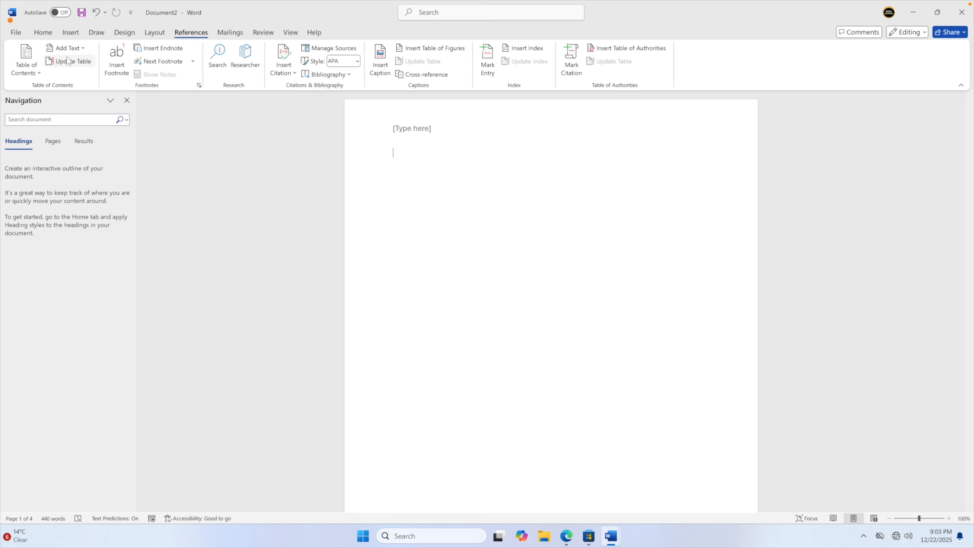
click(25, 69)
click(74, 205)
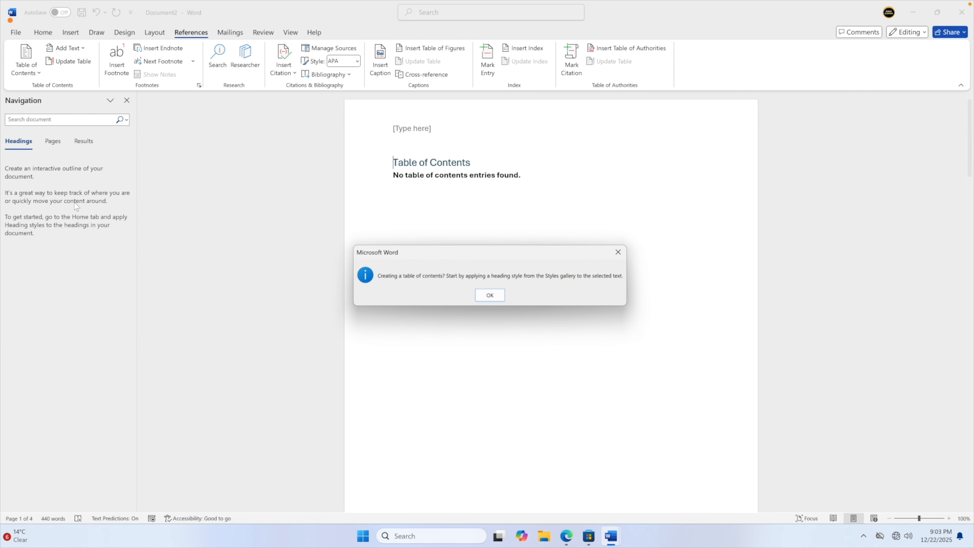
click(494, 296)
scroll(463, 246, down, 10)
scroll(463, 238, up, 10)
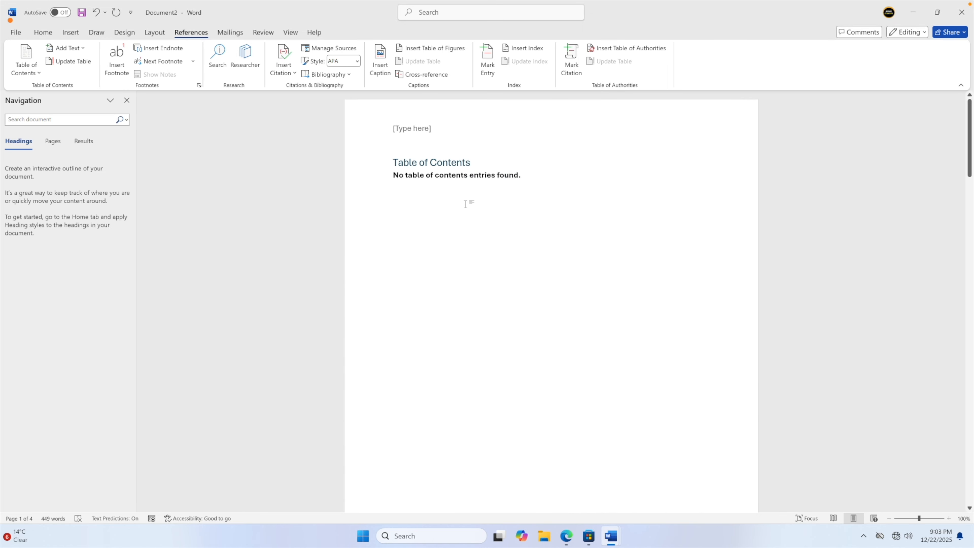
- Change the table of contents in Document2 to the Automatic Table 1 layout
double_click(416, 190)
click(413, 200)
click(30, 63)
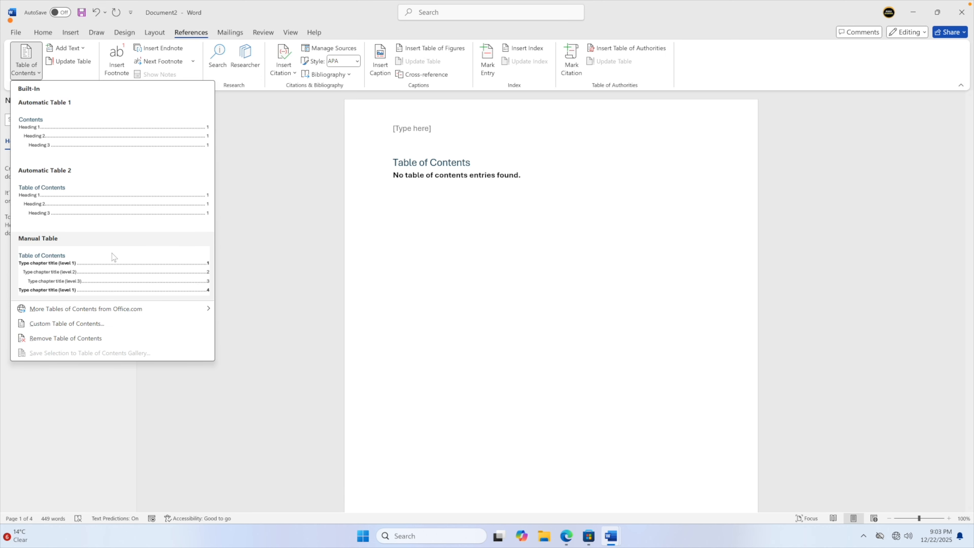
click(76, 131)
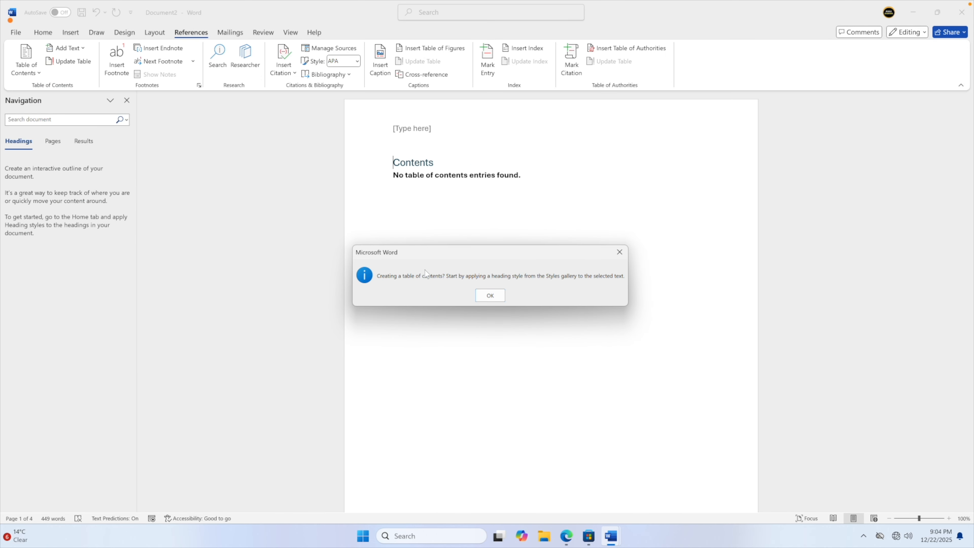
click(490, 296)
- Apply the Heading 1 style to the "Introduction" title on page 2 of Document2
scroll(506, 368, down, 10)
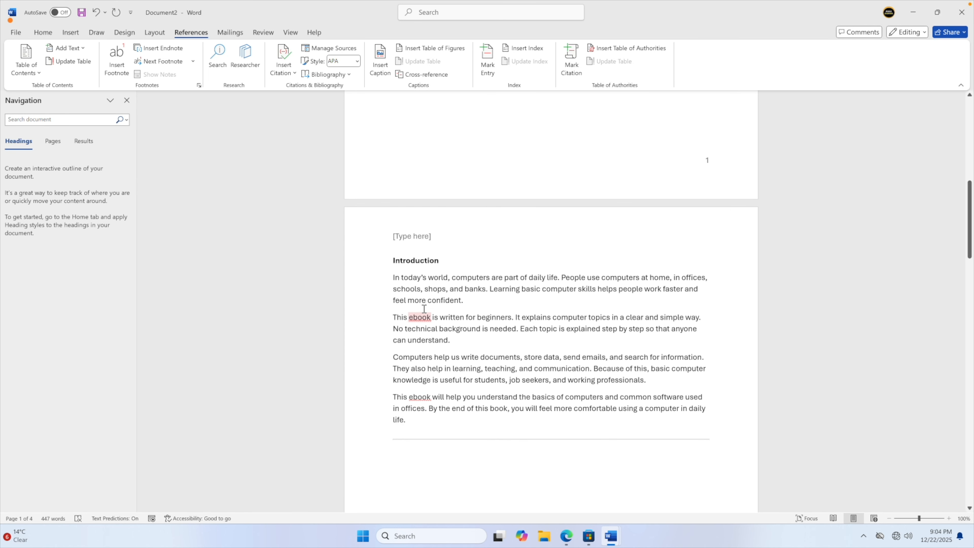
double_click(411, 260)
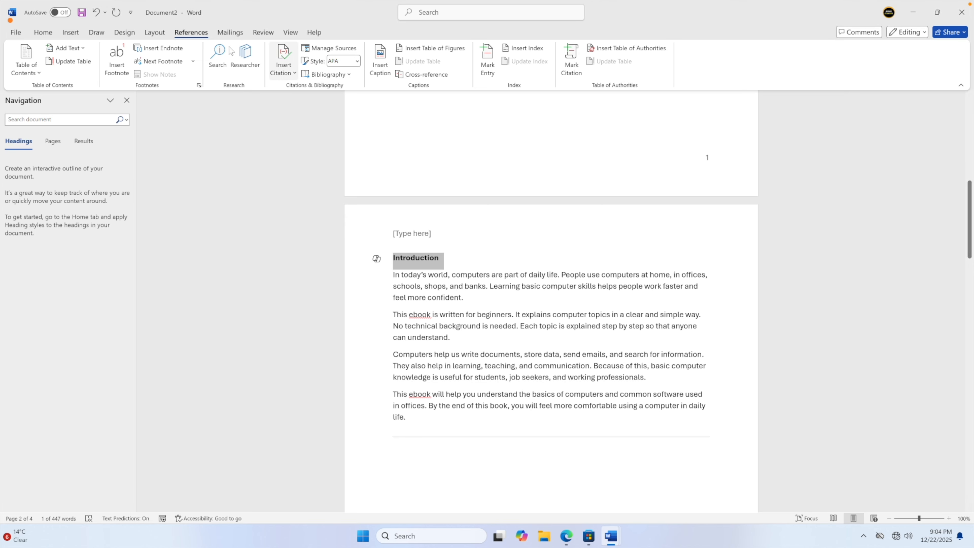
click(41, 34)
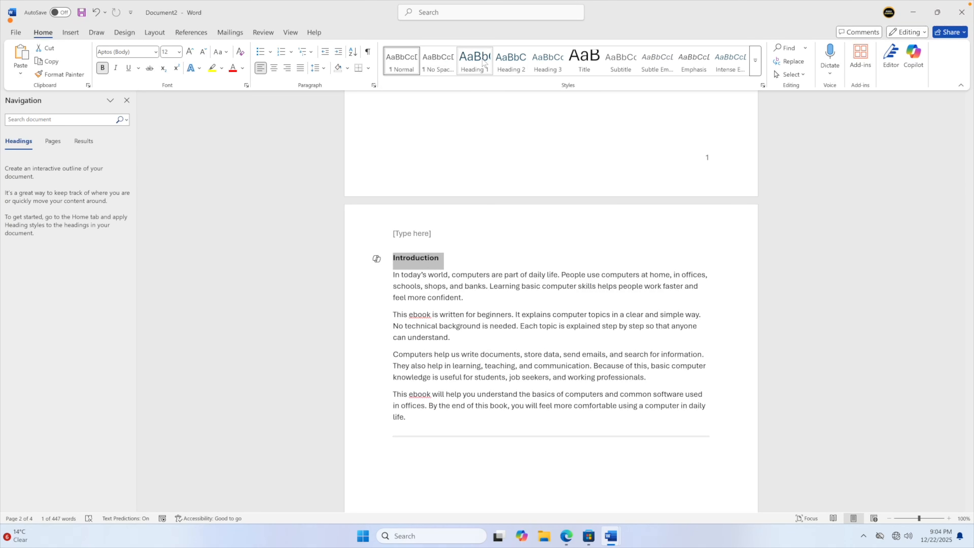
click(474, 61)
- Apply the Heading 1 style to the "Chapter 1: What Is a Computer?" title on page 3 of Document2
scroll(460, 307, down, 3)
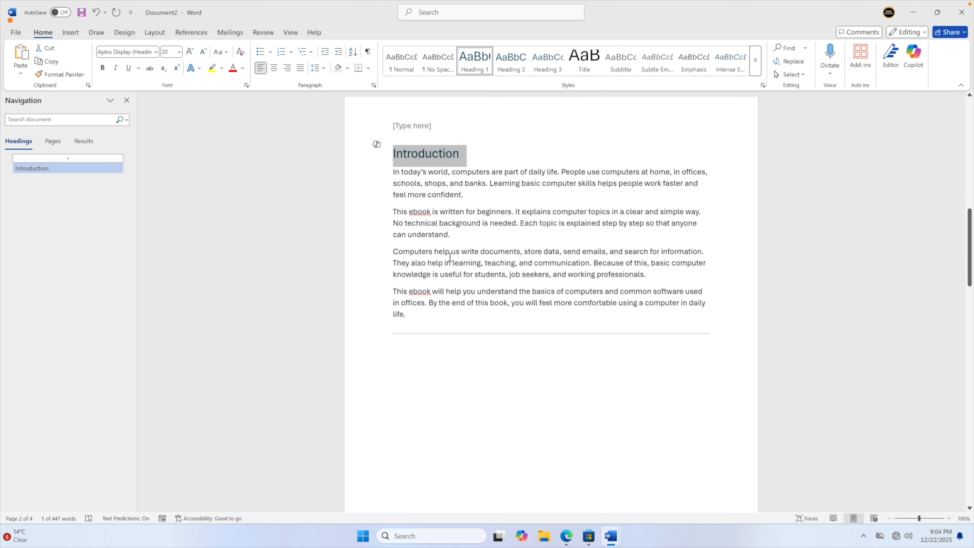
scroll(476, 353, up, 10)
scroll(477, 364, down, 4)
scroll(478, 364, down, 15)
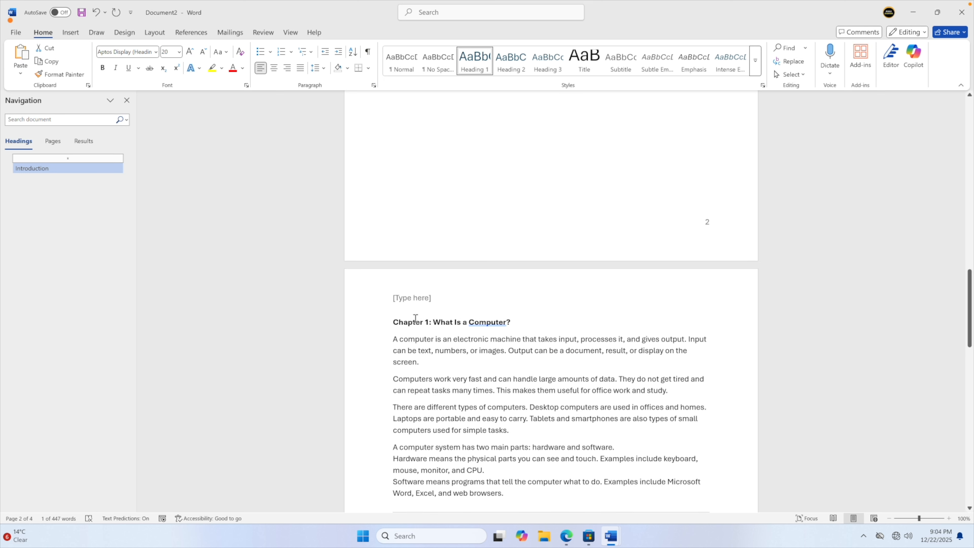
triple_click(416, 320)
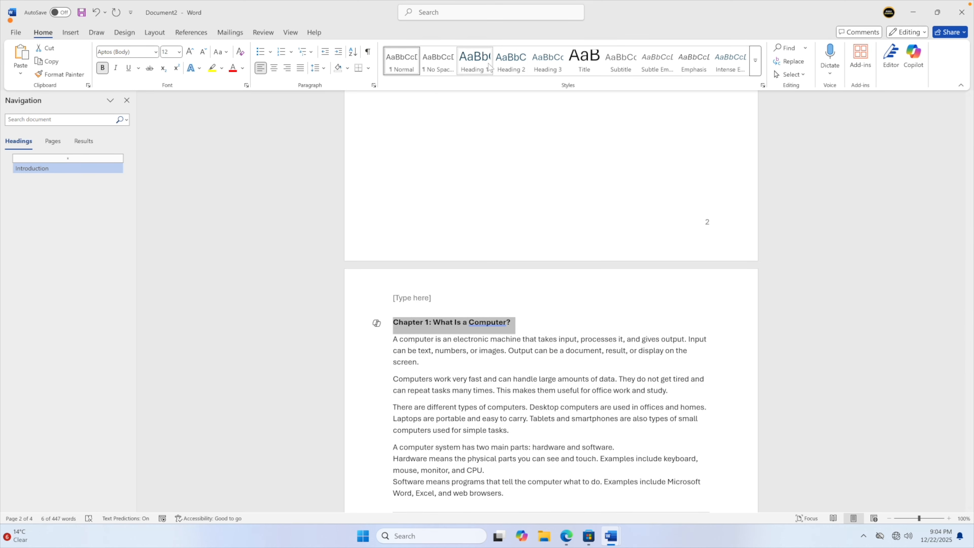
click(474, 60)
- Update the table of contents on the first page of Document2 to pick up the newly styled headings
scroll(446, 253, up, 12)
scroll(446, 253, up, 7)
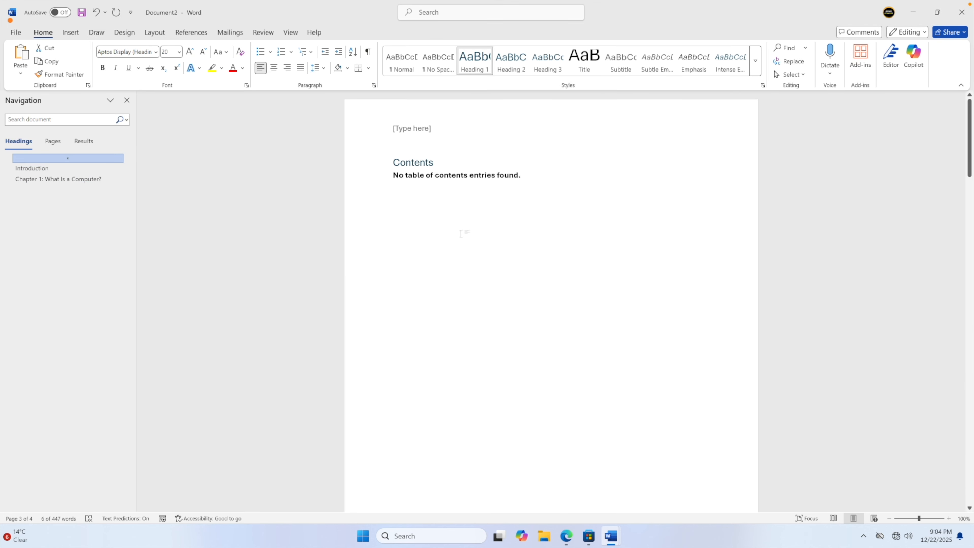
click(425, 162)
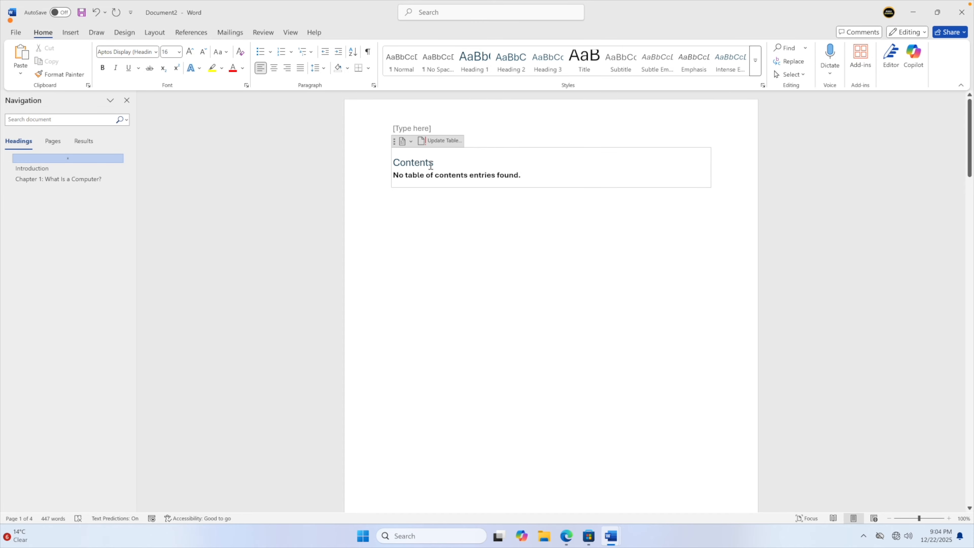
click(441, 141)
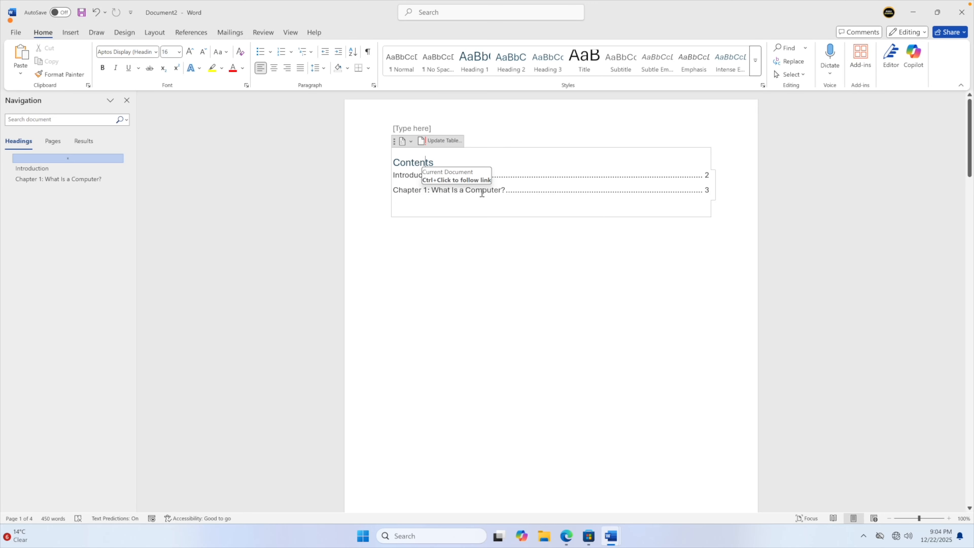
- Switch to First document in Word for Mac and insert a page break before the "Chapter 1: What Is a Computer?" heading
key(ctrl+Left)
click(432, 276)
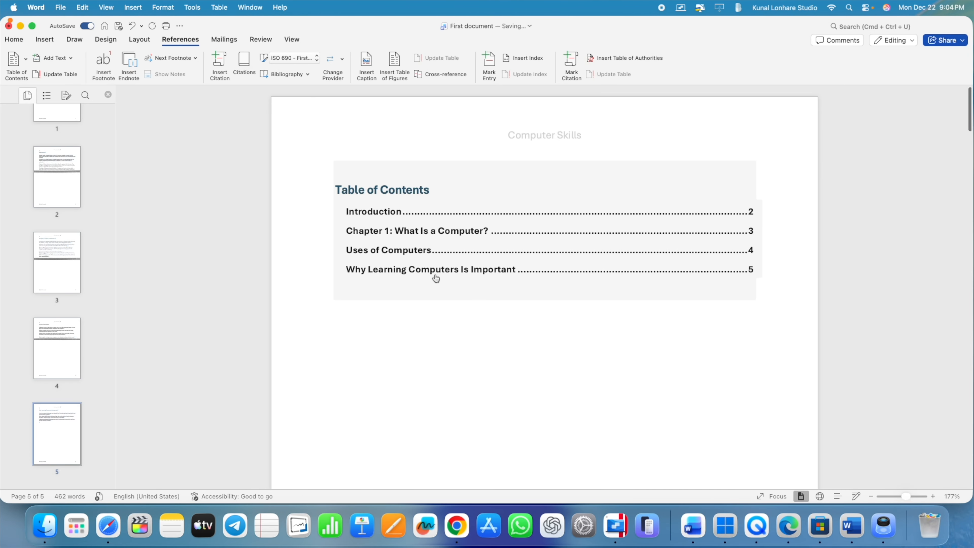
scroll(422, 283, down, 5)
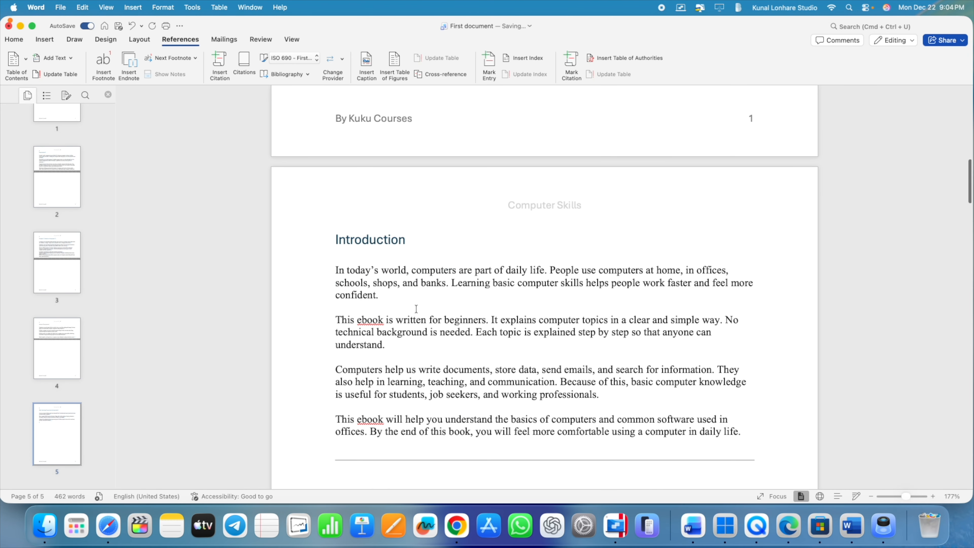
scroll(416, 304, down, 20)
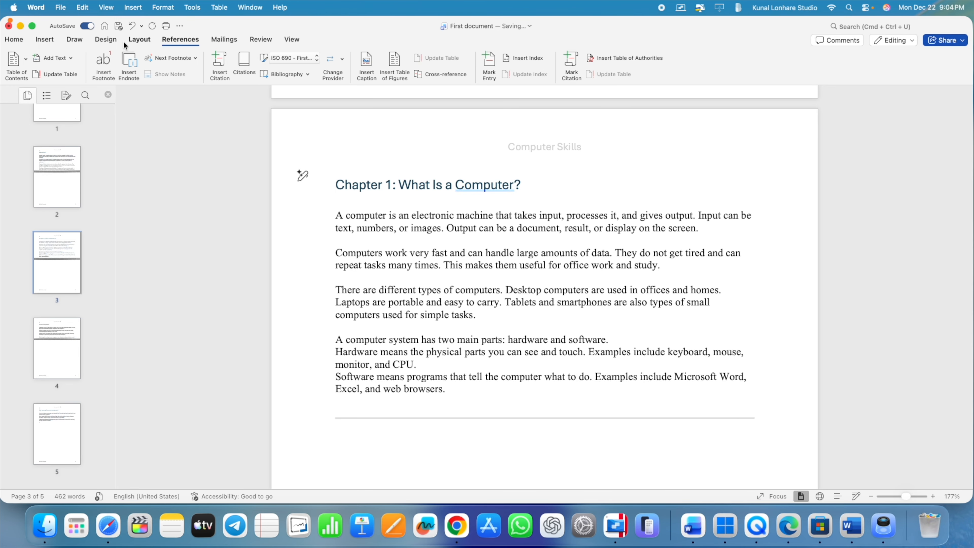
click(140, 40)
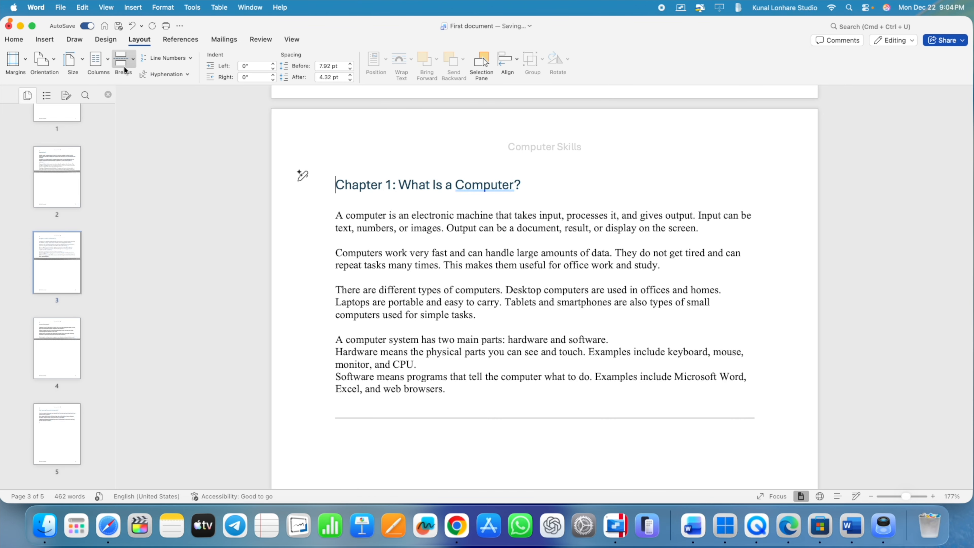
click(131, 60)
click(163, 101)
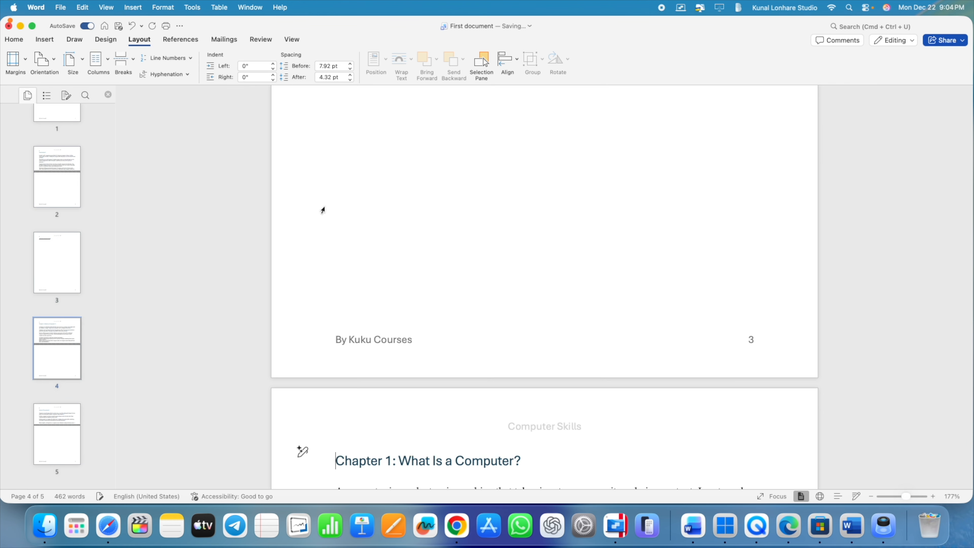
- Compare the table's page numbers with the shifted headings, and follow the "Chapter 1: What Is a Computer?" entry to its page
scroll(446, 279, down, 15)
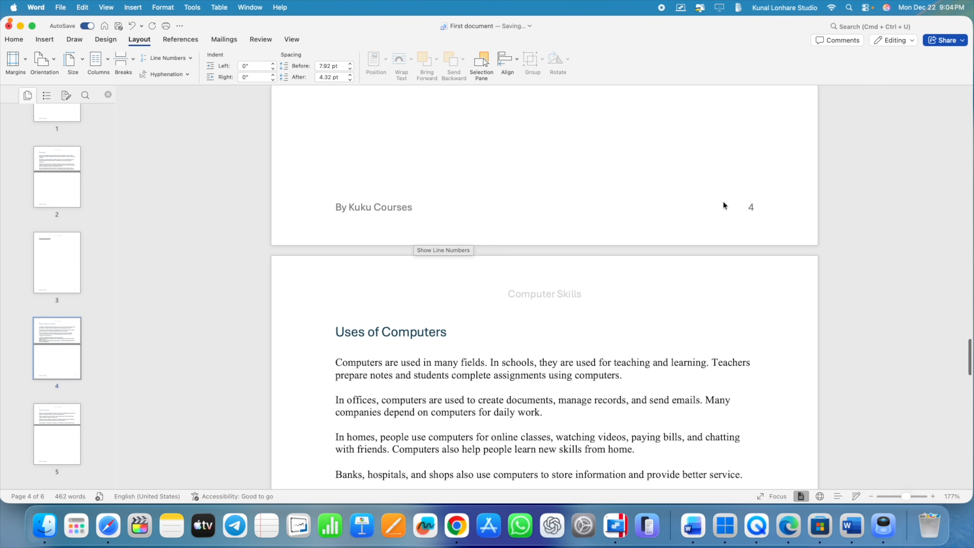
scroll(628, 198, up, 20)
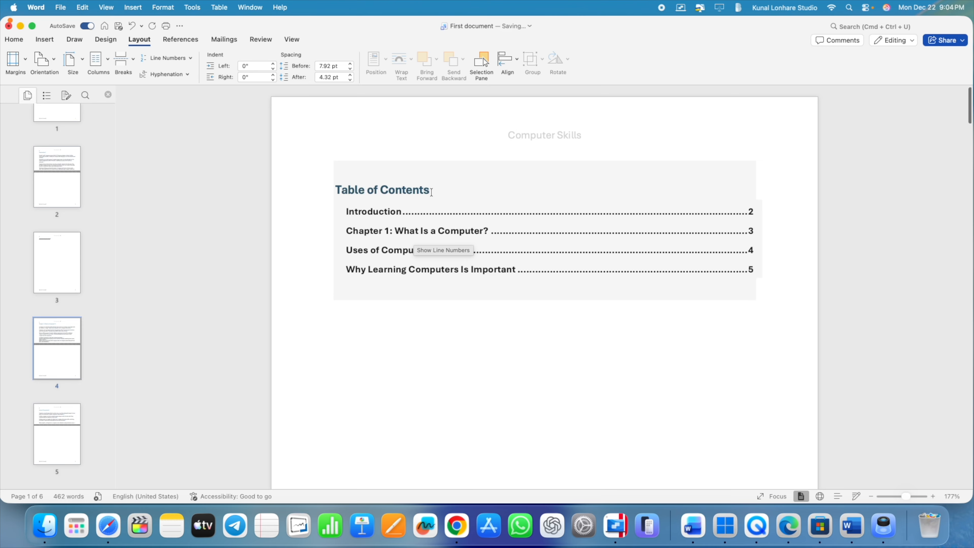
scroll(565, 326, down, 12)
scroll(565, 325, down, 5)
scroll(565, 325, up, 15)
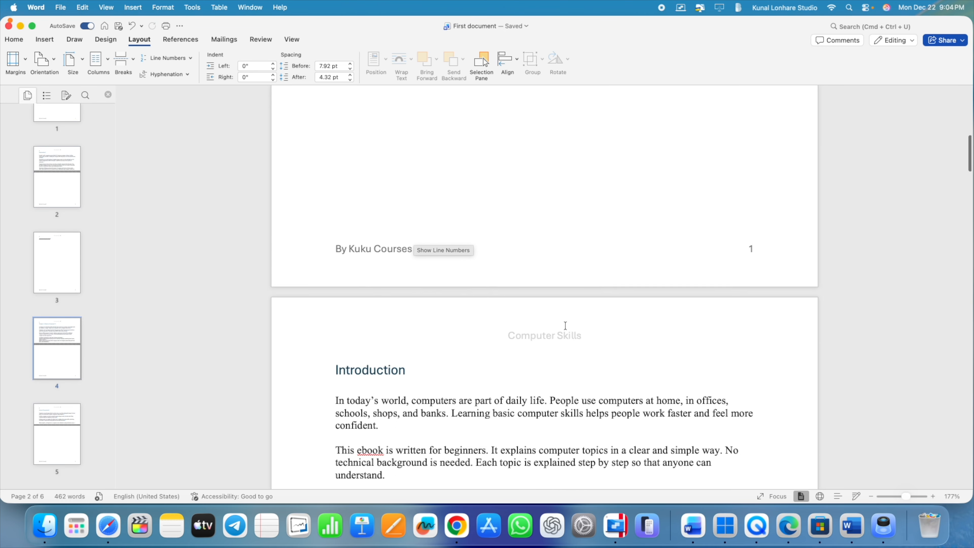
scroll(564, 325, up, 10)
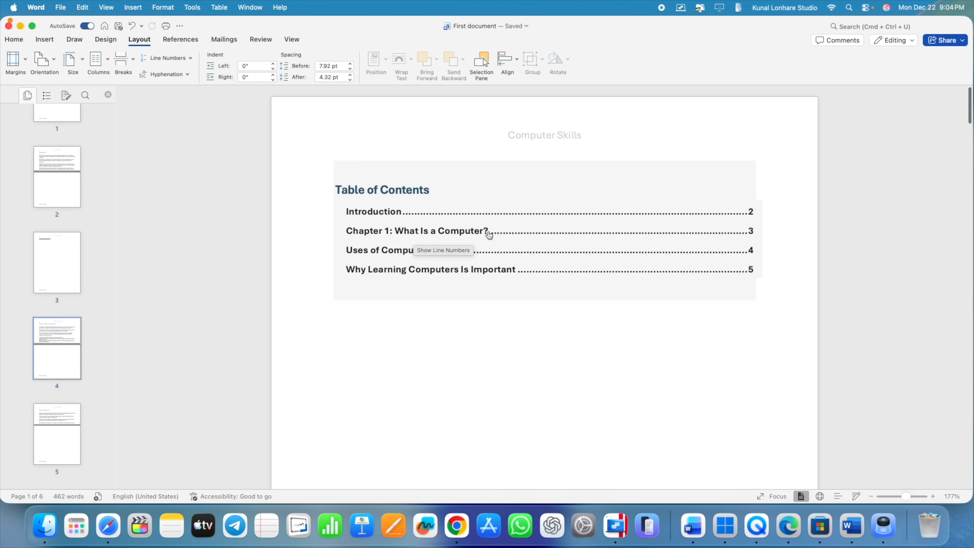
click(489, 235)
scroll(399, 189, up, 3)
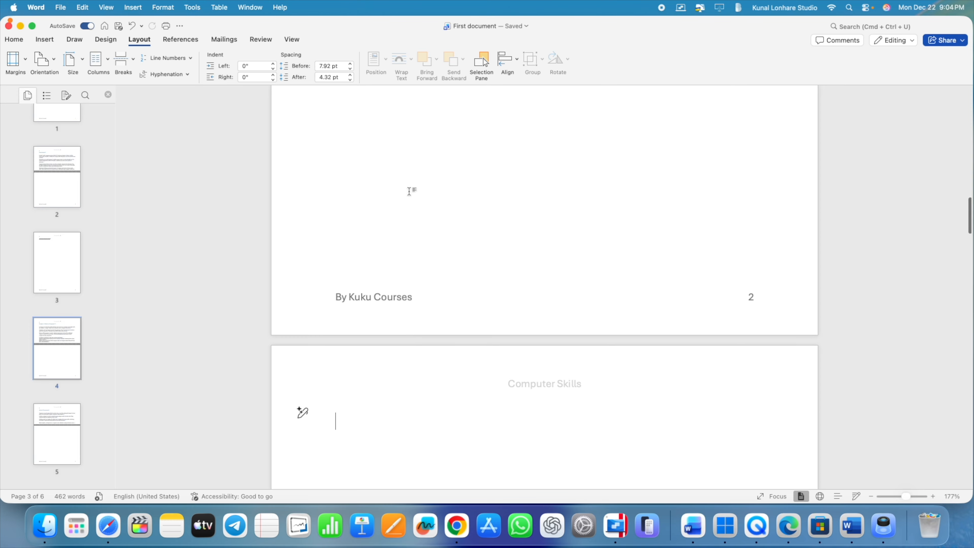
scroll(382, 277, up, 20)
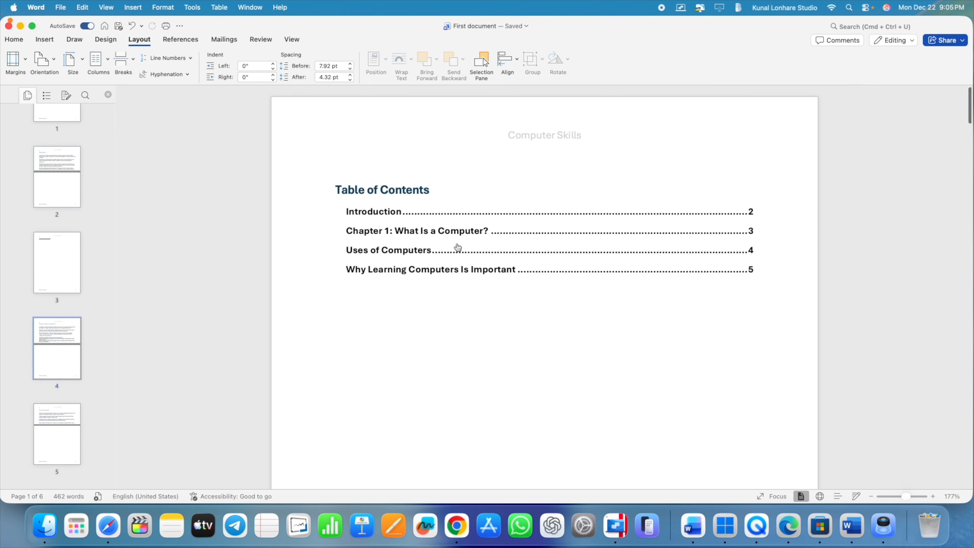
- Update only the page numbers in the table of contents of First document and review the pages against it
click(373, 184)
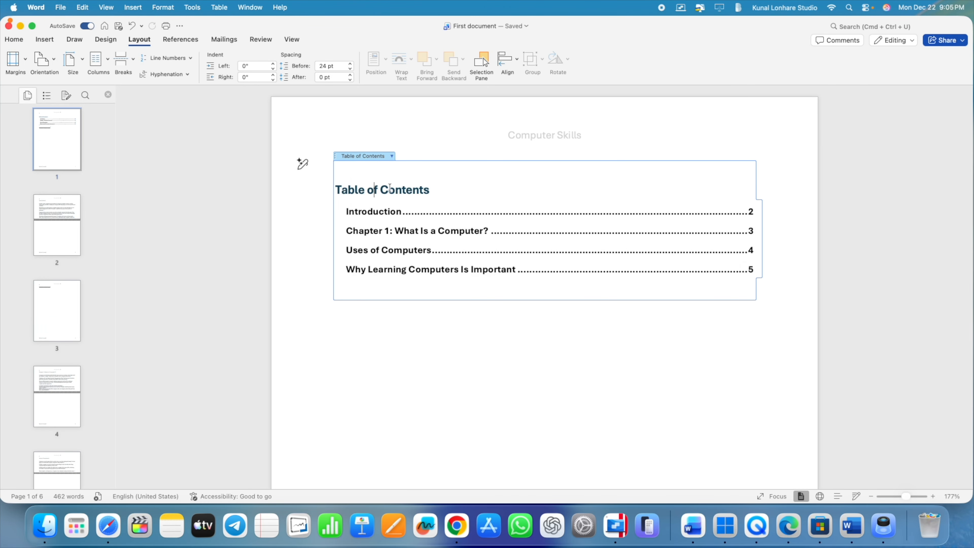
click(391, 156)
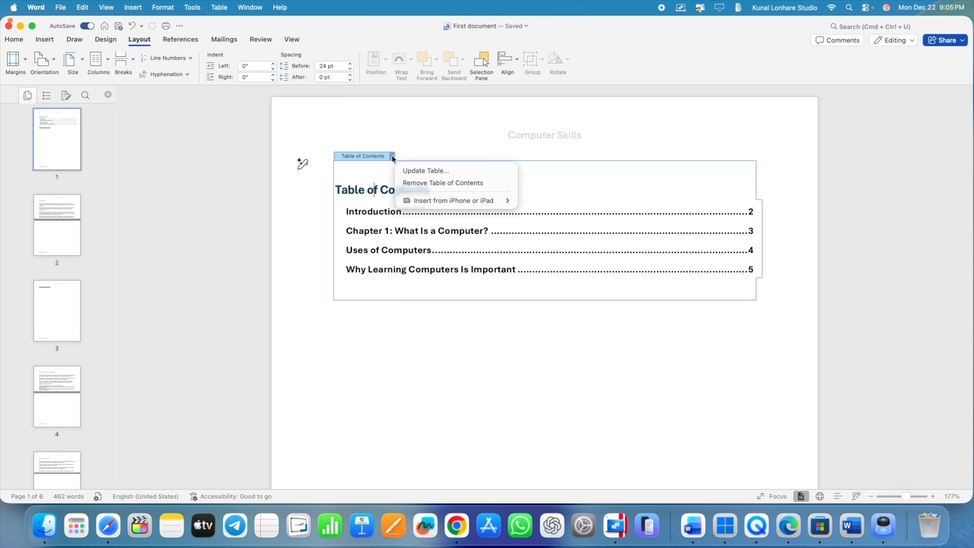
click(414, 169)
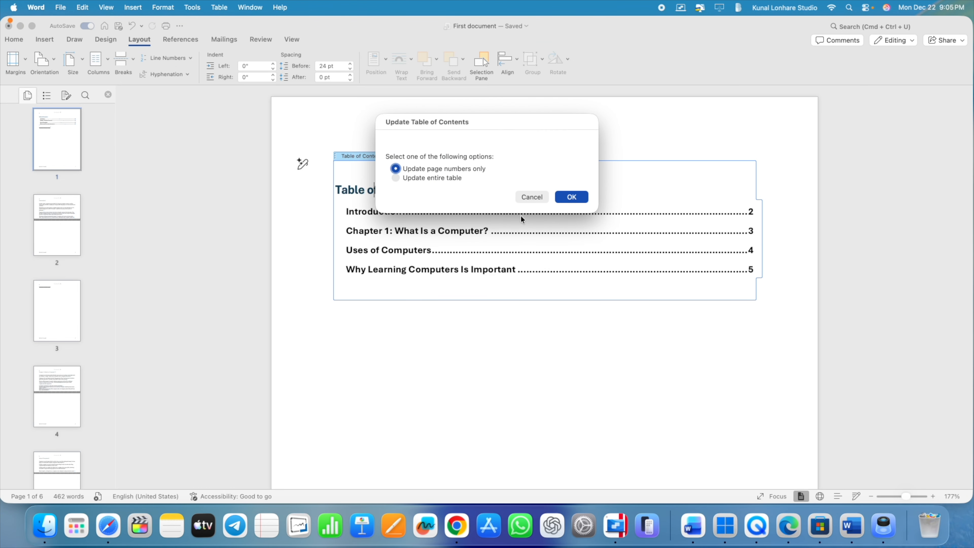
click(571, 196)
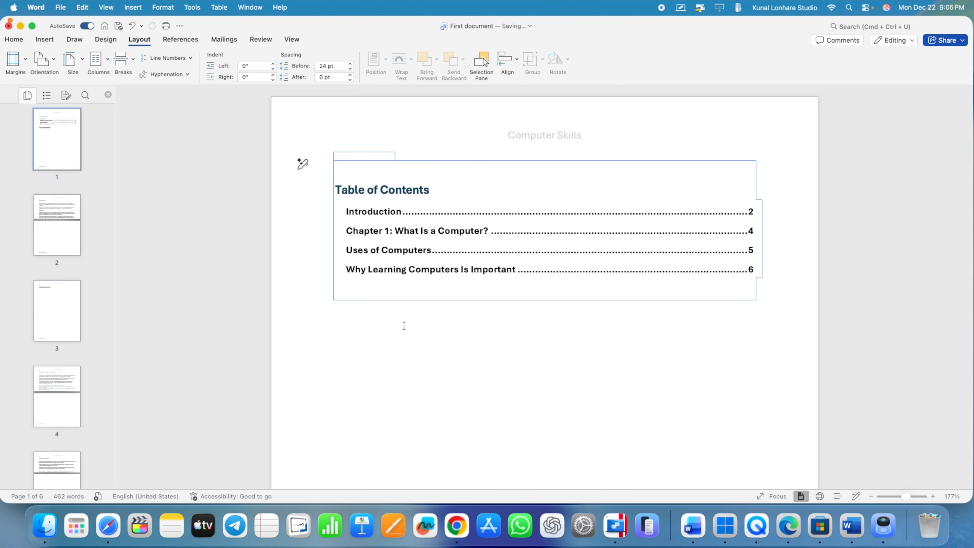
scroll(404, 325, down, 15)
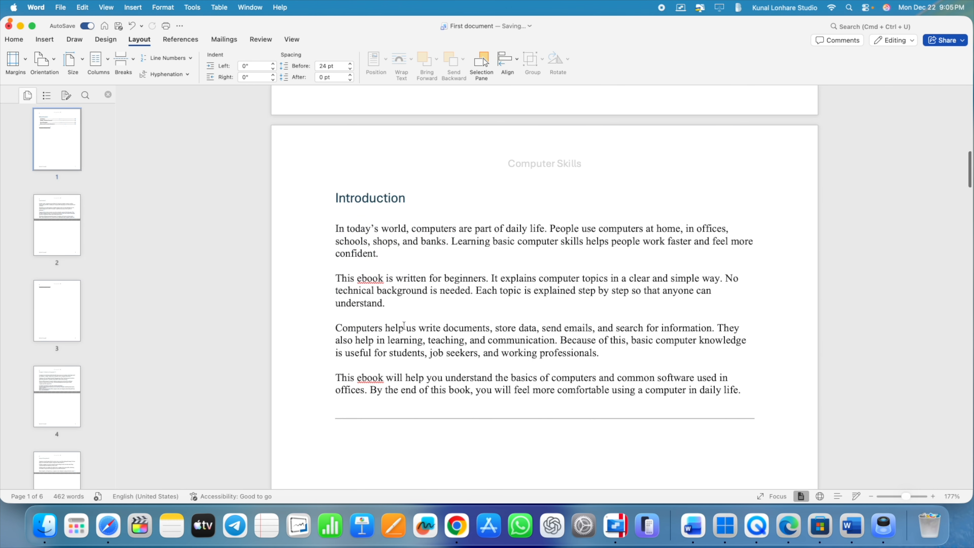
scroll(404, 325, up, 15)
scroll(404, 325, down, 3)
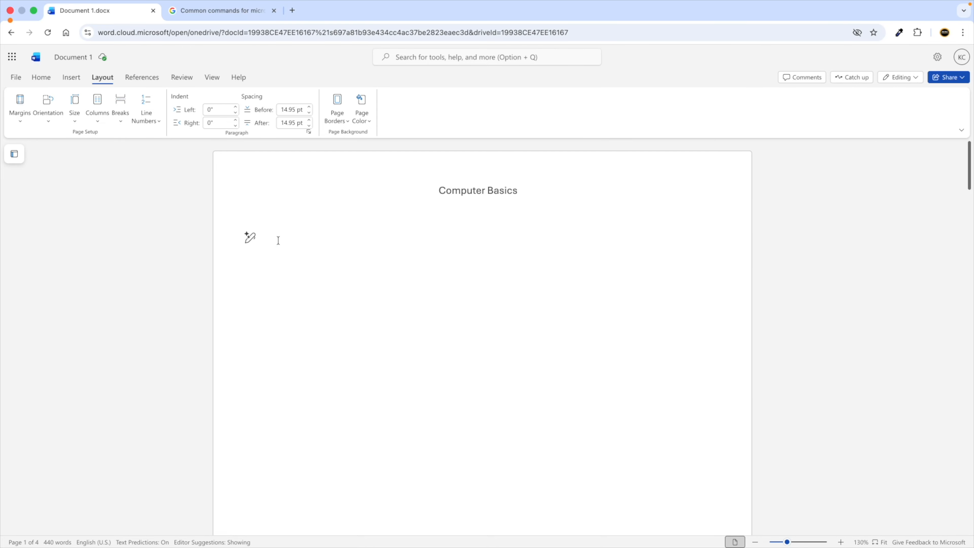
- Switch to Document 1 in Word for the web, insert a table of contents on the blank first page, and update it
click(147, 76)
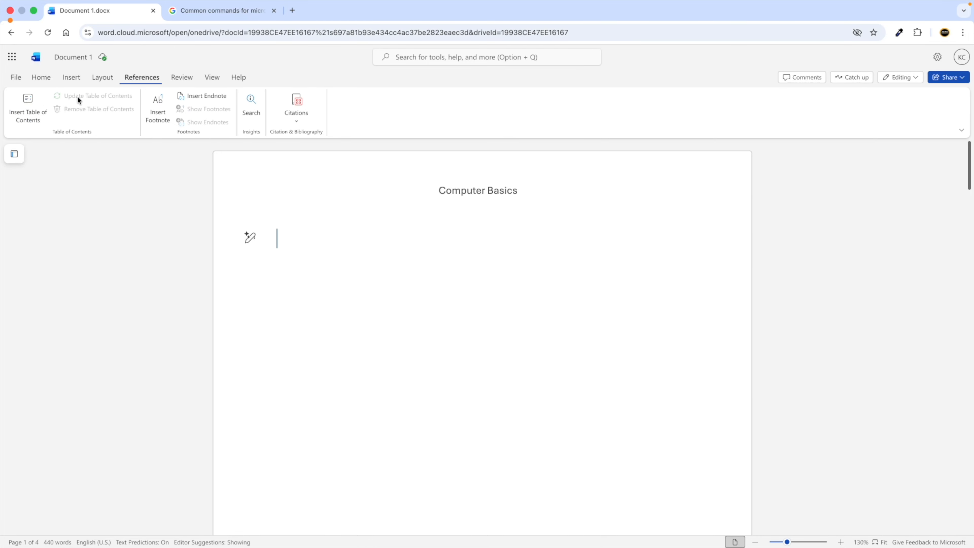
click(34, 111)
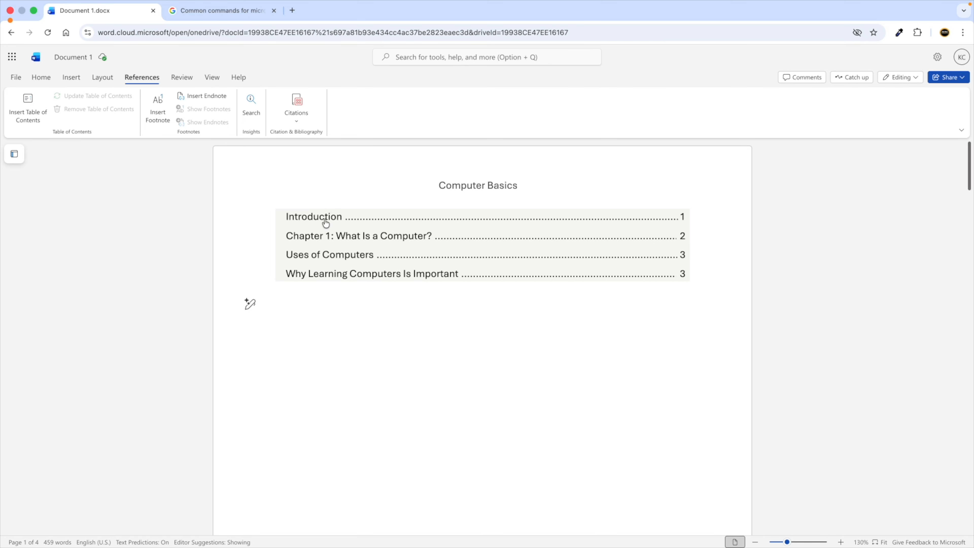
click(296, 211)
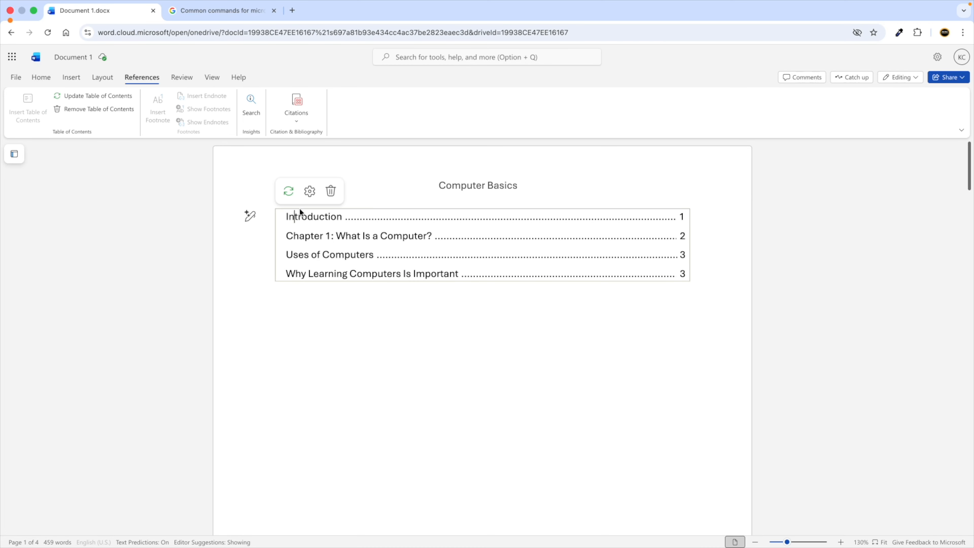
click(284, 198)
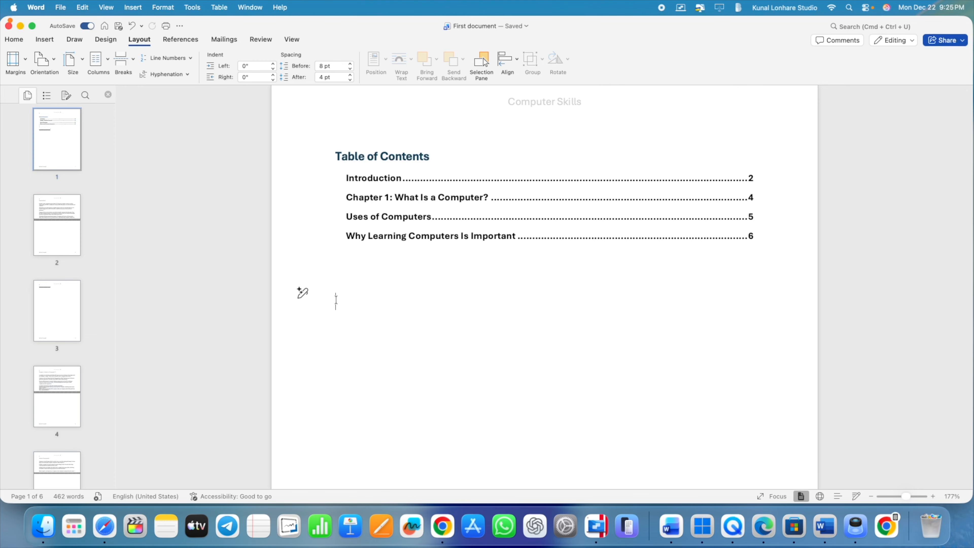
click(44, 40)
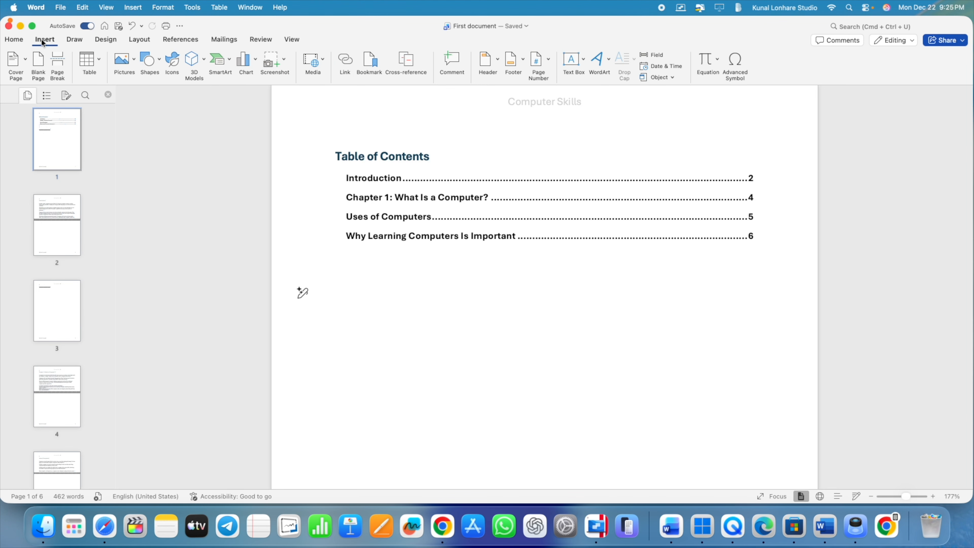
click(130, 64)
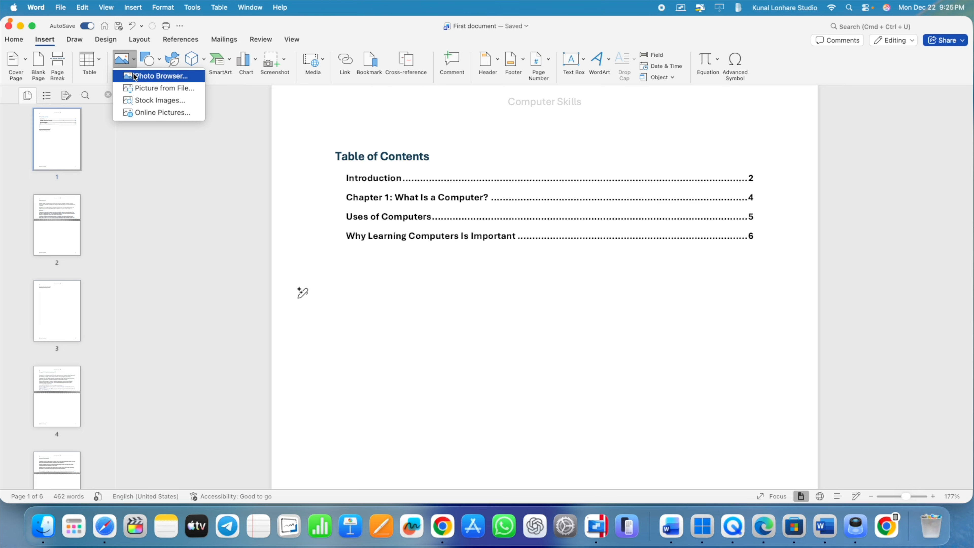
click(147, 78)
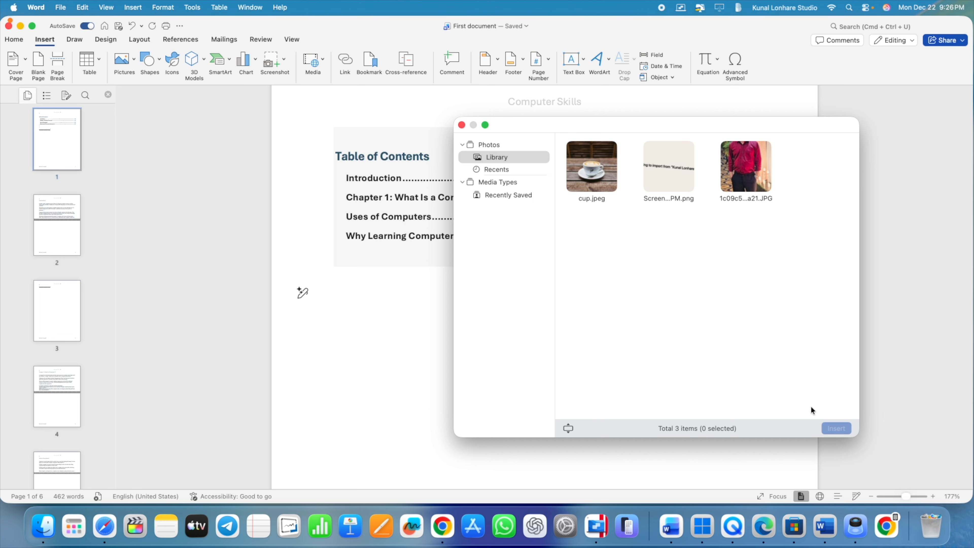
click(462, 125)
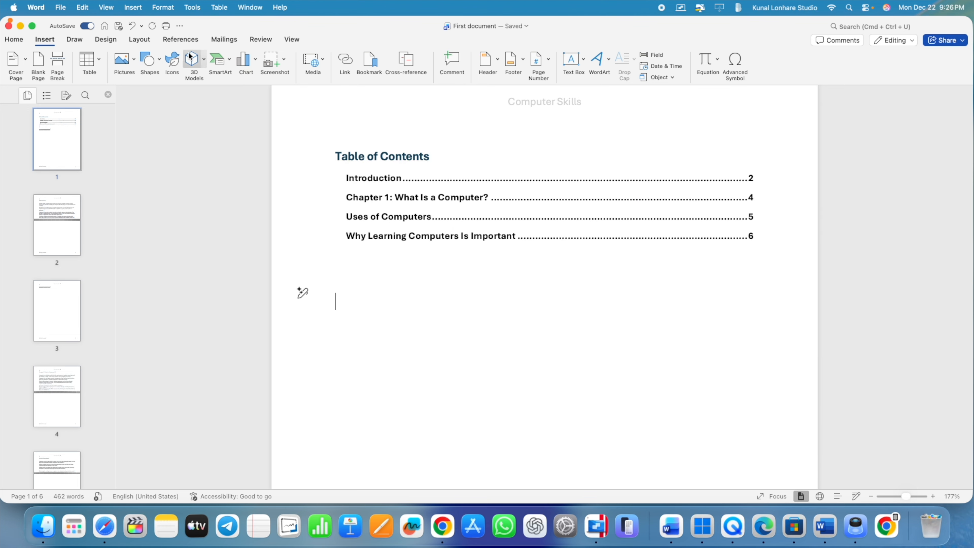
- Insert the old desktop computer picture from a file below the table of contents in First document
click(132, 63)
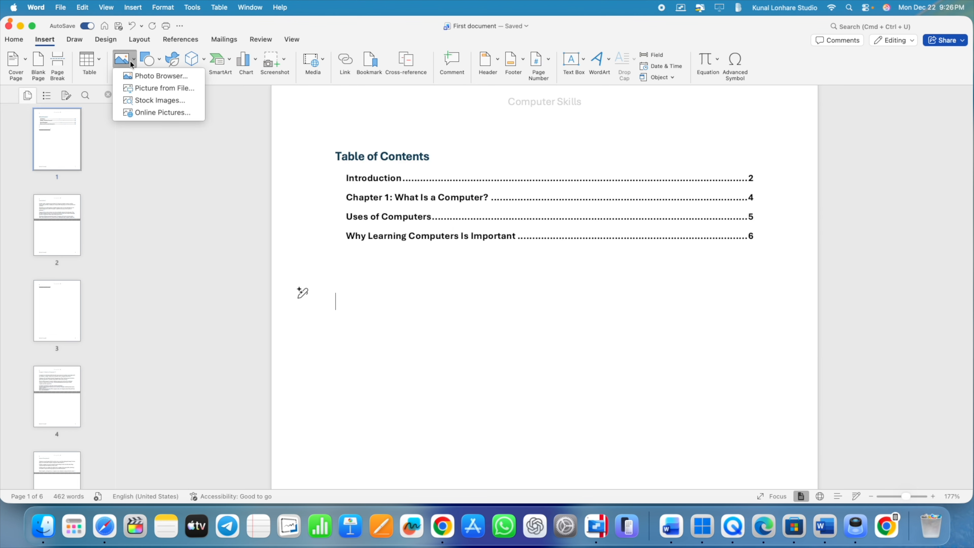
click(151, 89)
click(377, 127)
click(702, 292)
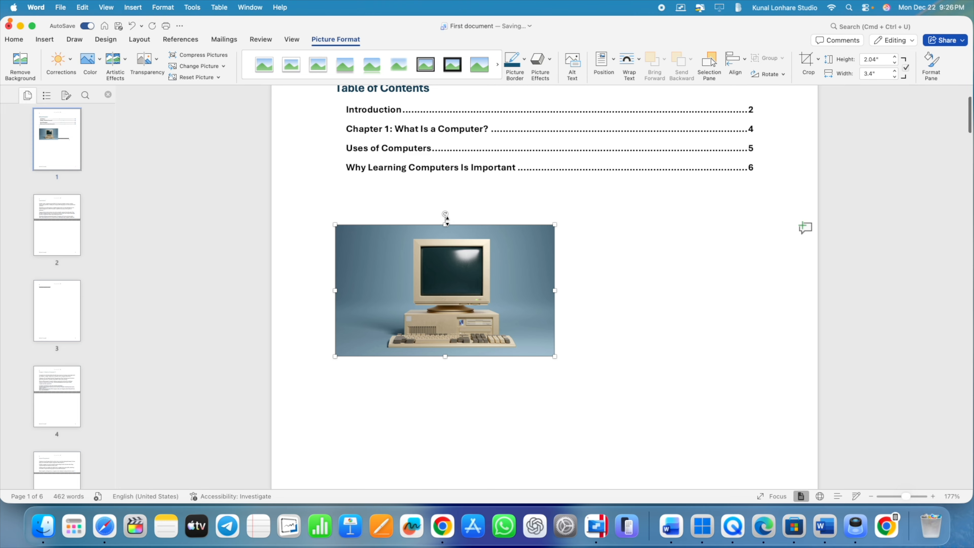
- Enlarge the computer picture proportionally to about 2.35" high by 3.92" wide, and select its line
click(445, 216)
mouse_move(444, 214)
mouse_down()
mouse_move(463, 207)
mouse_move(445, 212)
mouse_up()
drag(555, 355, 588, 375)
drag(536, 313, 525, 352)
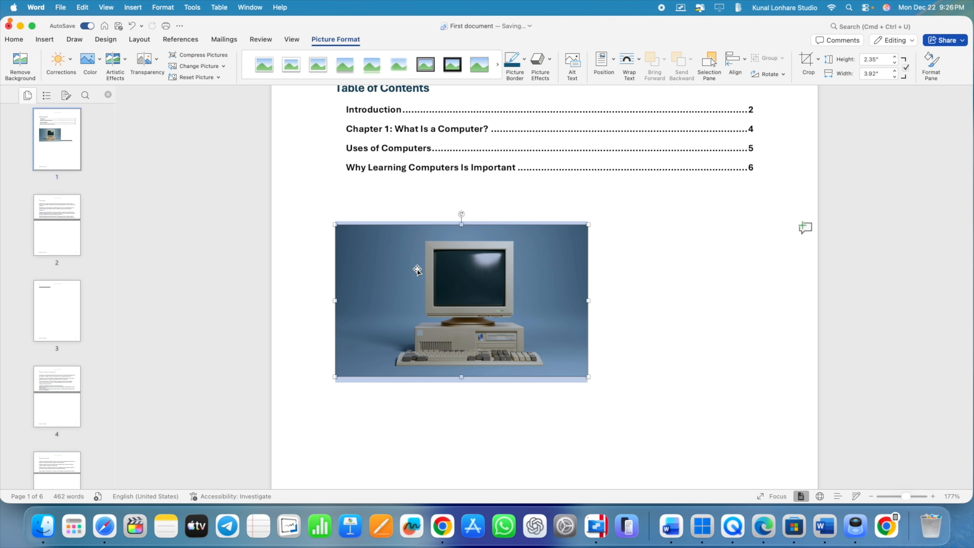
click(230, 273)
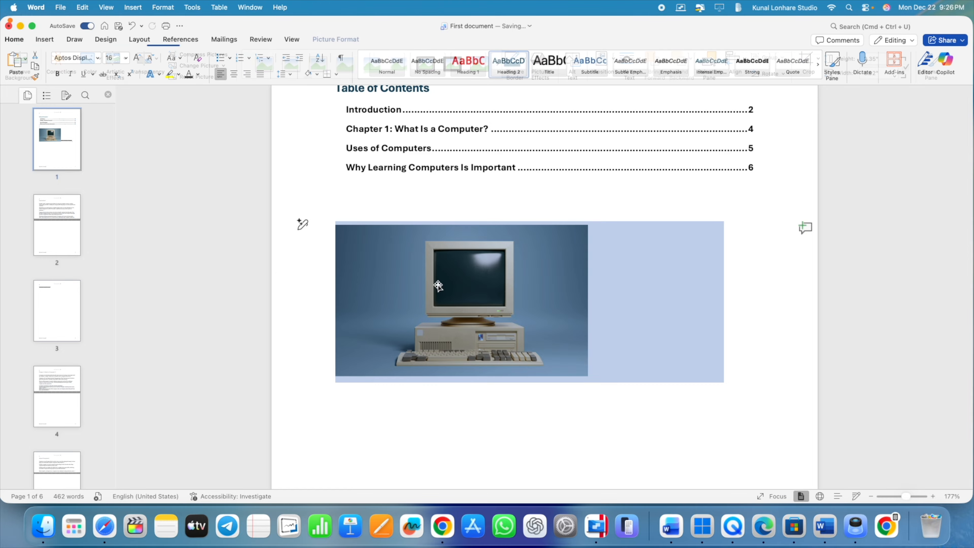
- Select the computer picture in First document and apply the picture style with rounded corners and a reflection
click(620, 287)
click(493, 277)
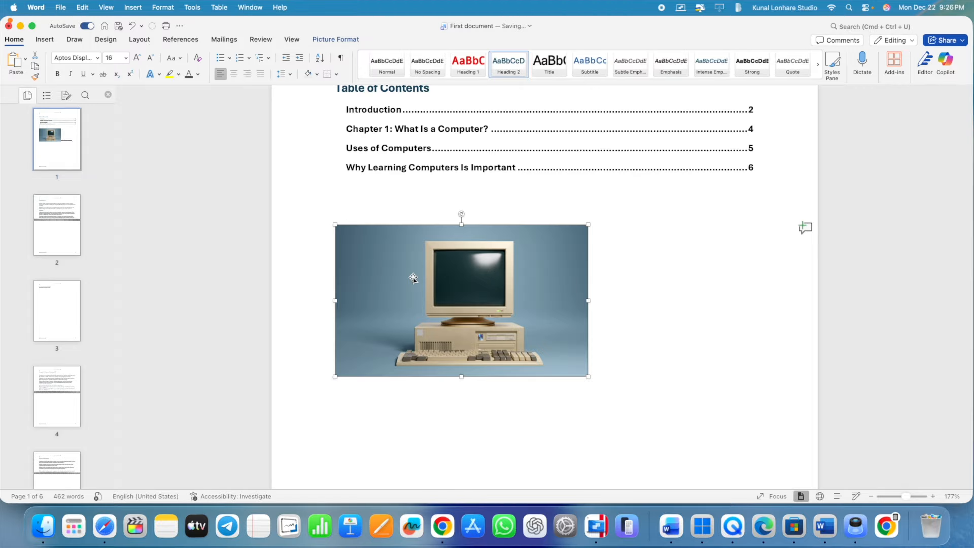
click(44, 39)
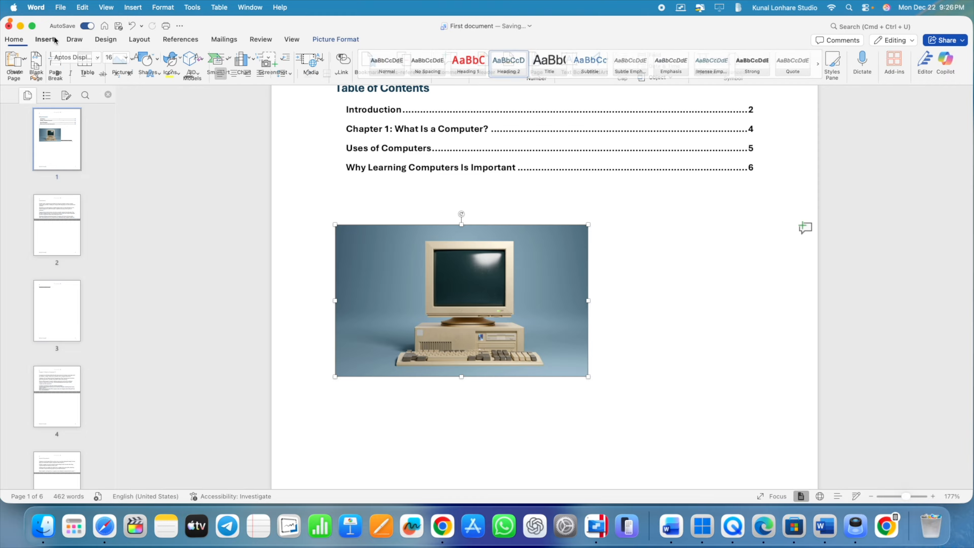
click(336, 39)
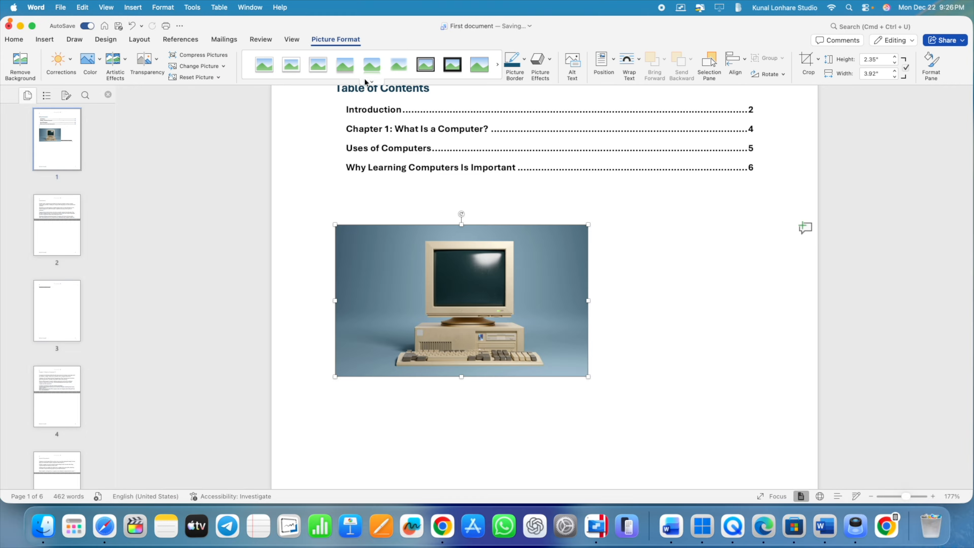
click(268, 68)
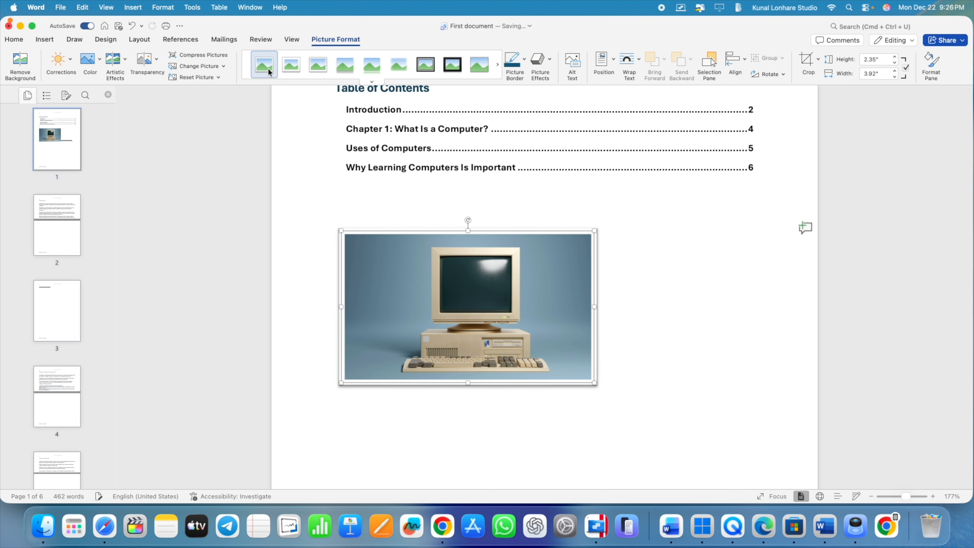
click(289, 68)
click(371, 66)
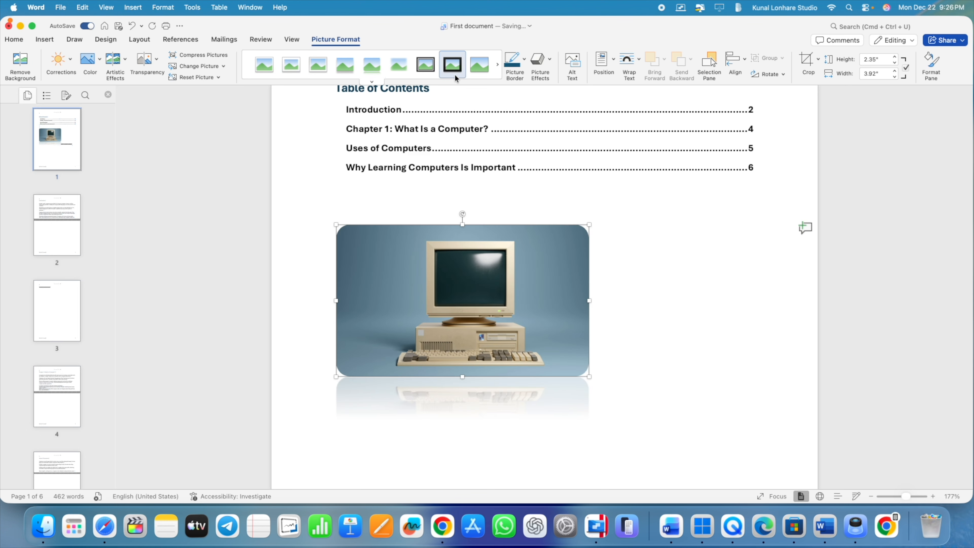
- Give the computer picture a light orange border and an outer shadow around all sides
click(523, 60)
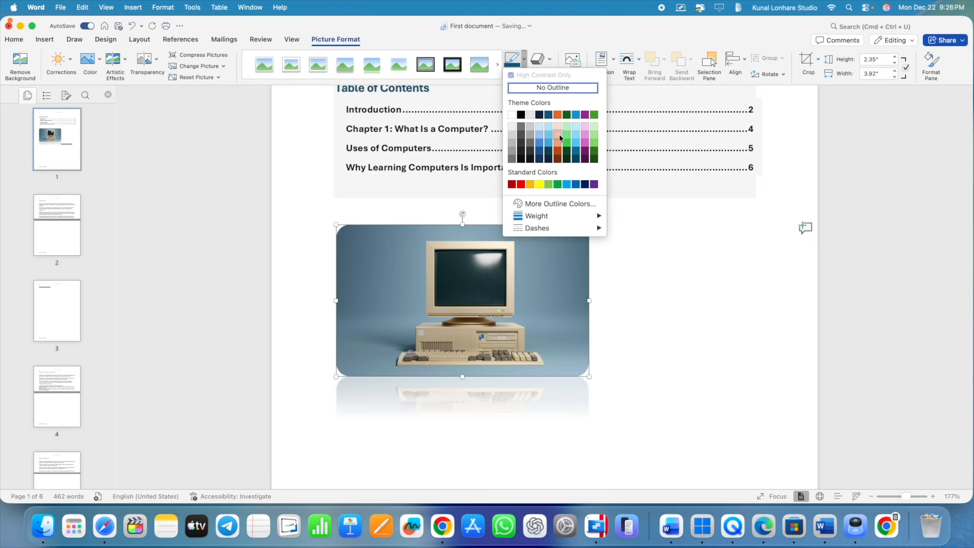
click(561, 142)
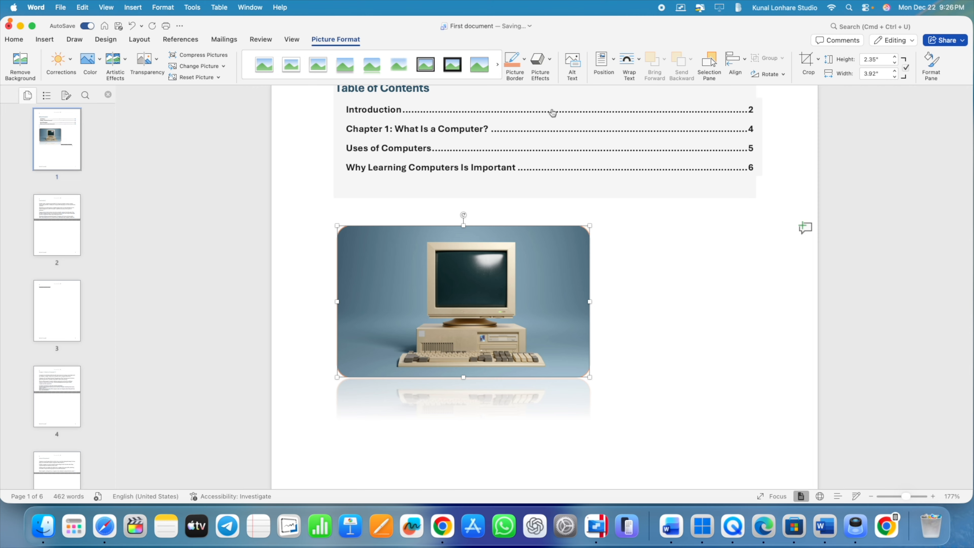
click(546, 61)
mouse_move(573, 96)
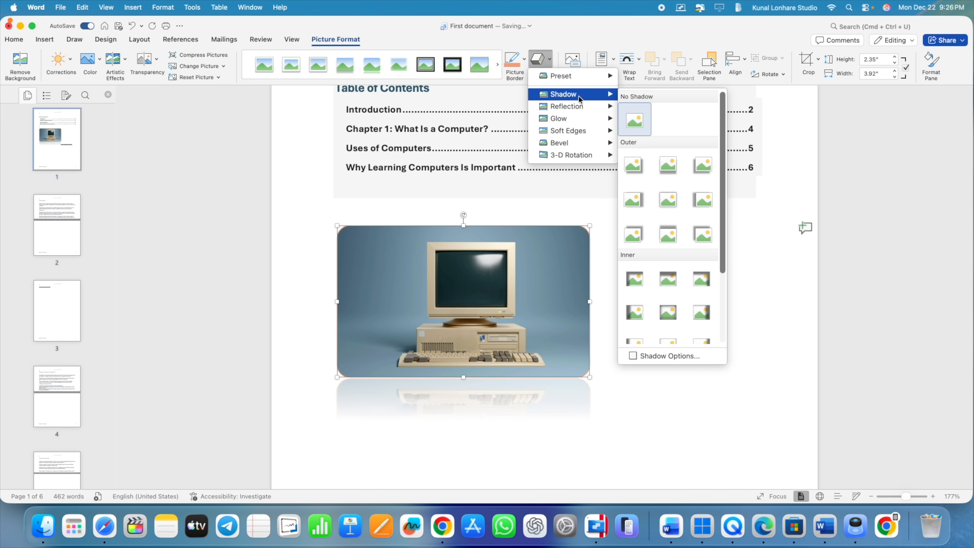
click(672, 193)
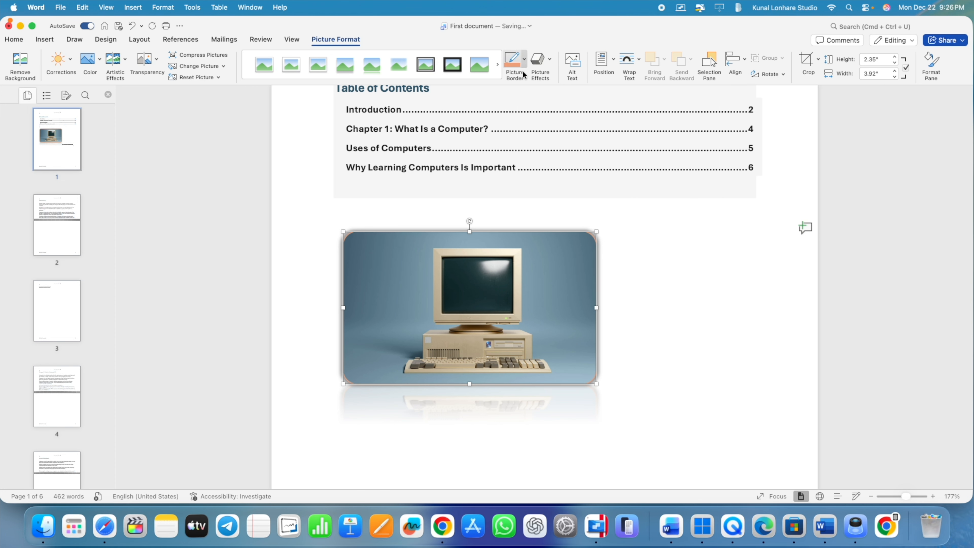
- Add an orange glow variation around the computer picture
click(545, 66)
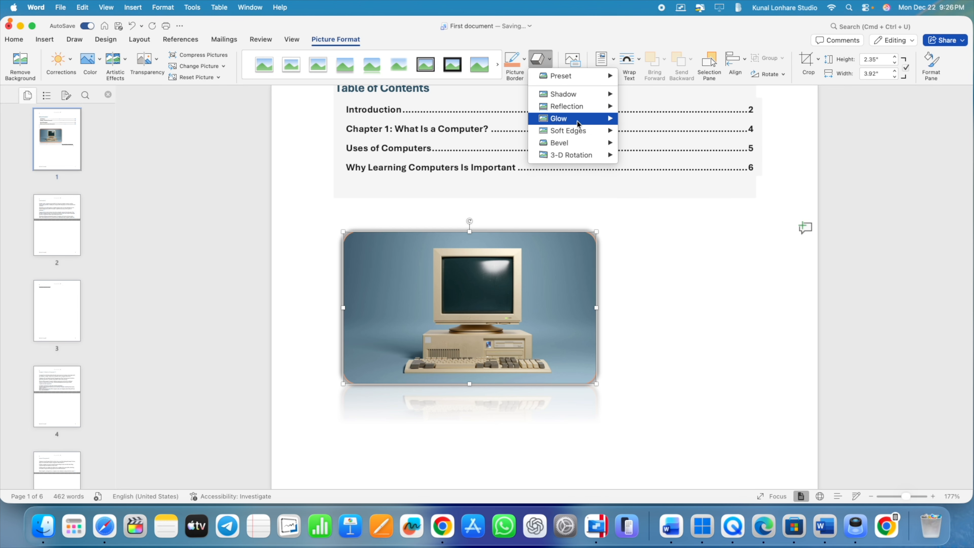
mouse_move(575, 118)
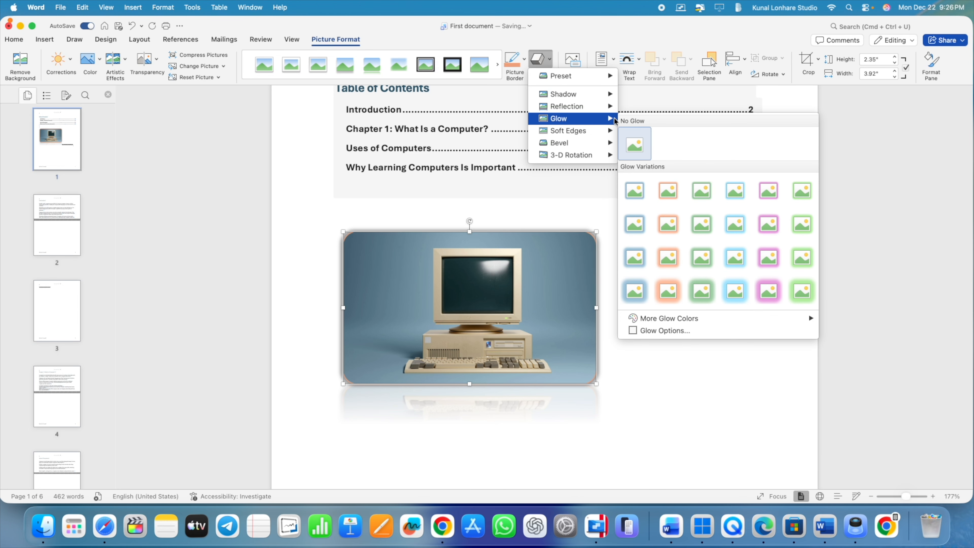
click(673, 224)
scroll(404, 369, down, 10)
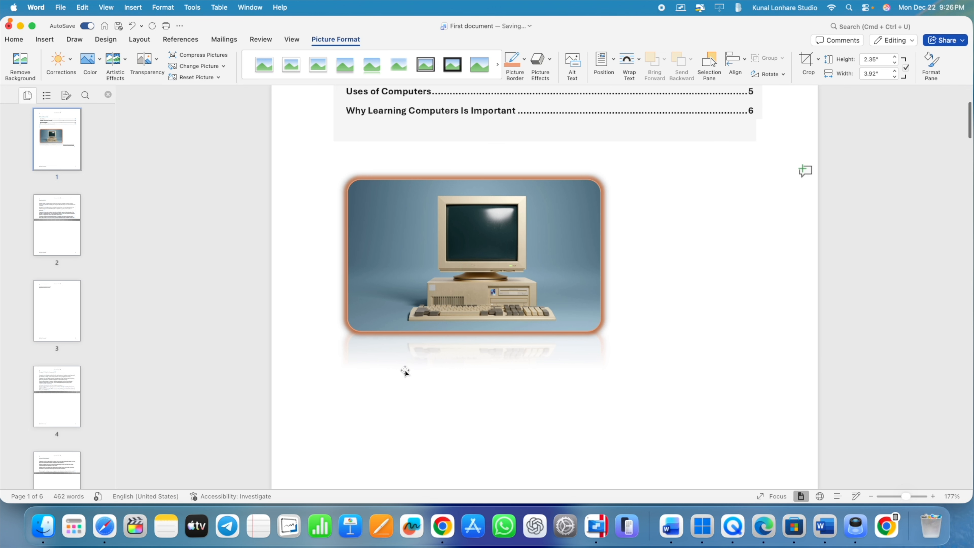
scroll(404, 369, up, 10)
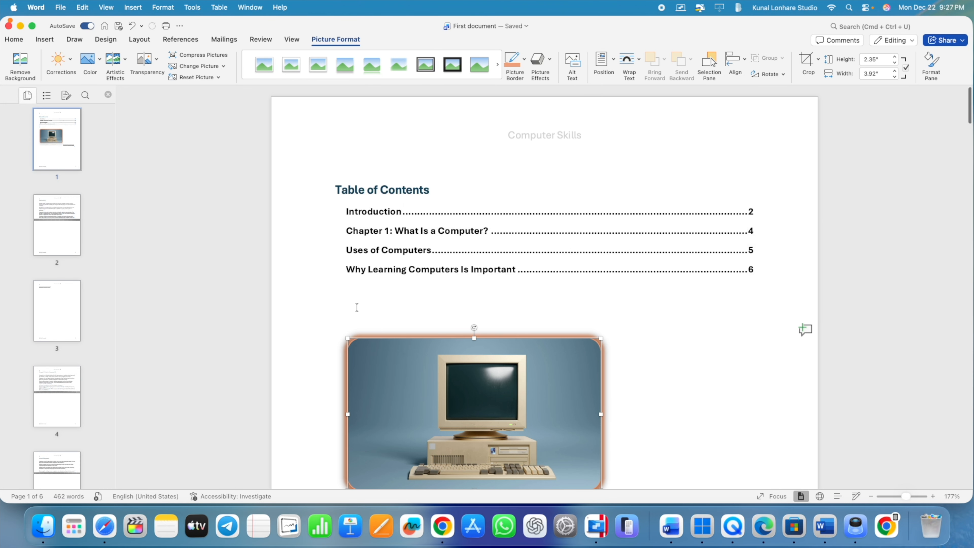
- Review First document from the formatted picture on page 1 through to its last page
scroll(356, 307, down, 10)
scroll(357, 306, down, 3)
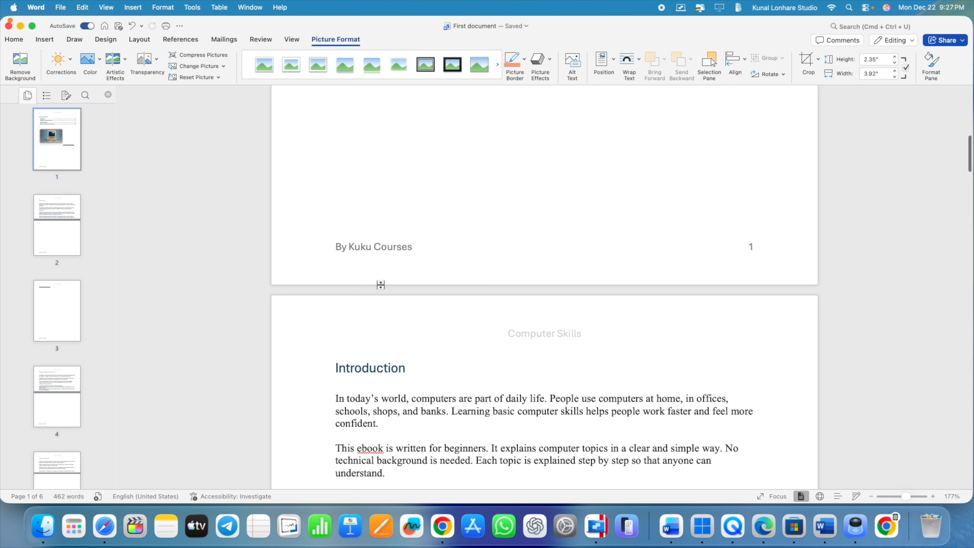
scroll(381, 282, up, 8)
drag(371, 274, 377, 263)
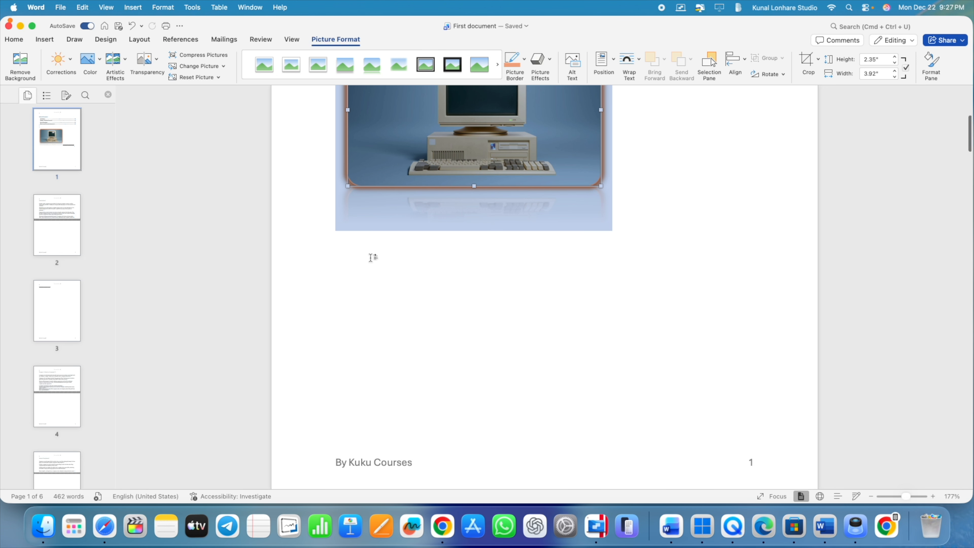
scroll(375, 352, down, 7)
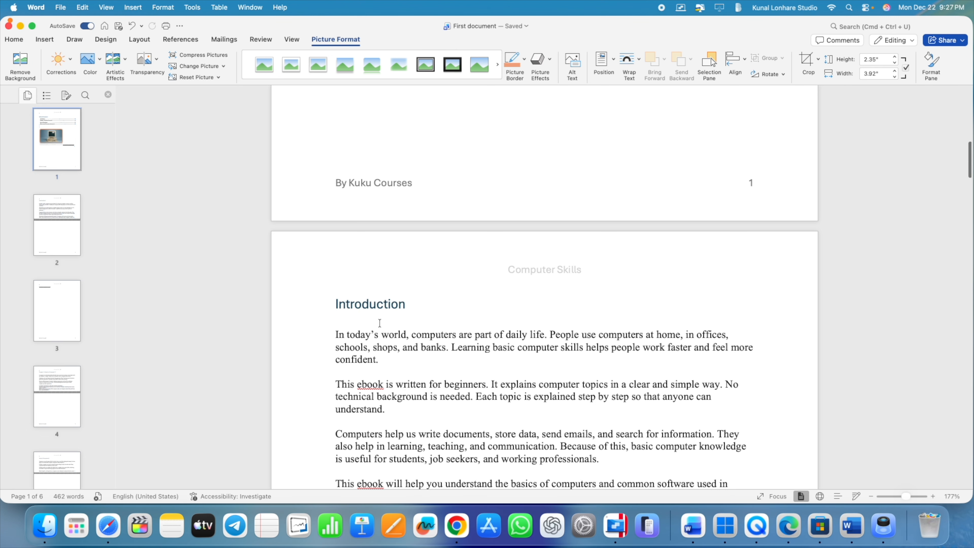
scroll(380, 323, up, 5)
scroll(389, 373, down, 20)
scroll(389, 372, down, 20)
scroll(380, 335, up, 1)
- Add blank lines above the heading Why Learning Computers Is Important on the last page, and remove them again
click(359, 331)
click(332, 356)
key(Return)
key(Return)
key(Return)
key(Return)
key(Return)
scroll(354, 277, down, 5)
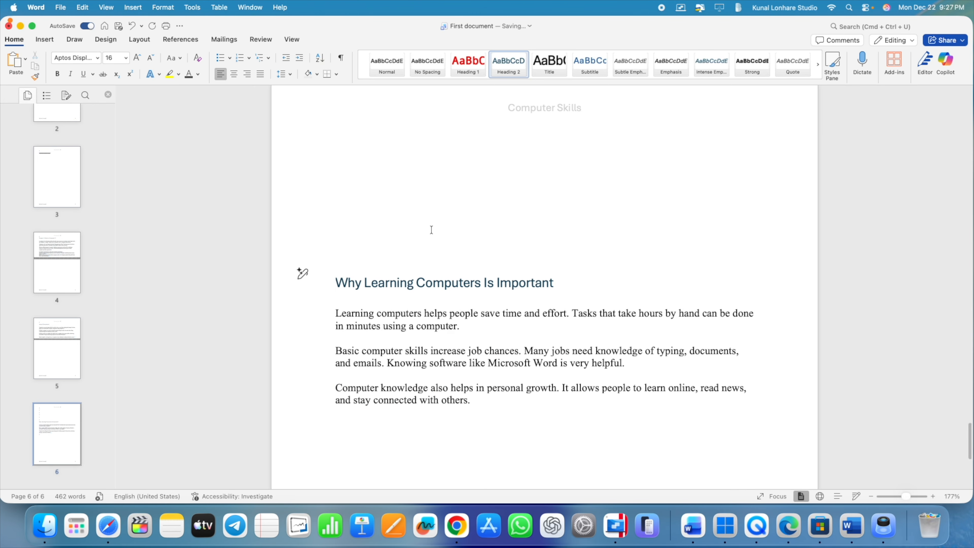
scroll(385, 285, down, 2)
scroll(347, 250, up, 4)
key(BackSpace)
key(BackSpace)
key(BackSpace)
key(BackSpace)
key(BackSpace)
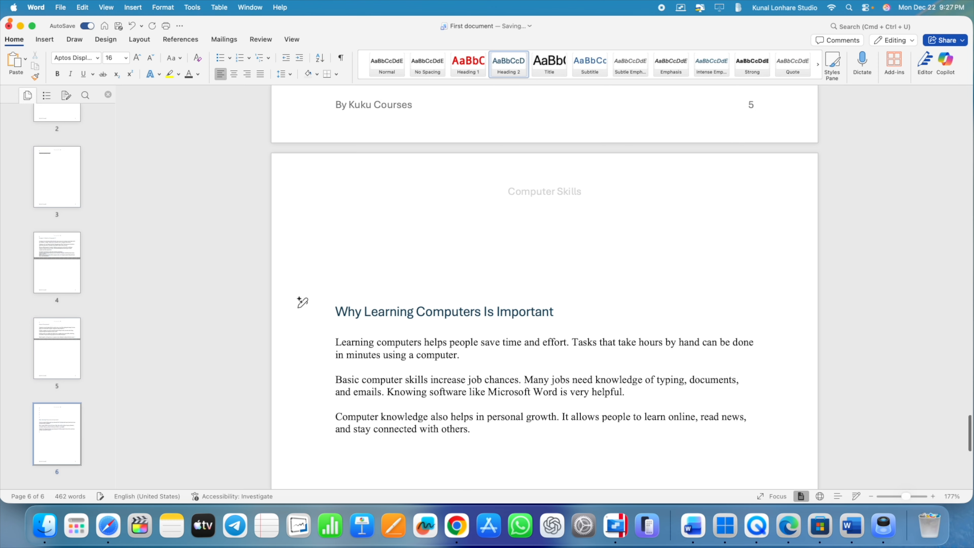
- With the computer picture on page 1 selected, search the stock icons for computer and insert the outlined person with a coding laptop
scroll(347, 249, up, 20)
click(447, 379)
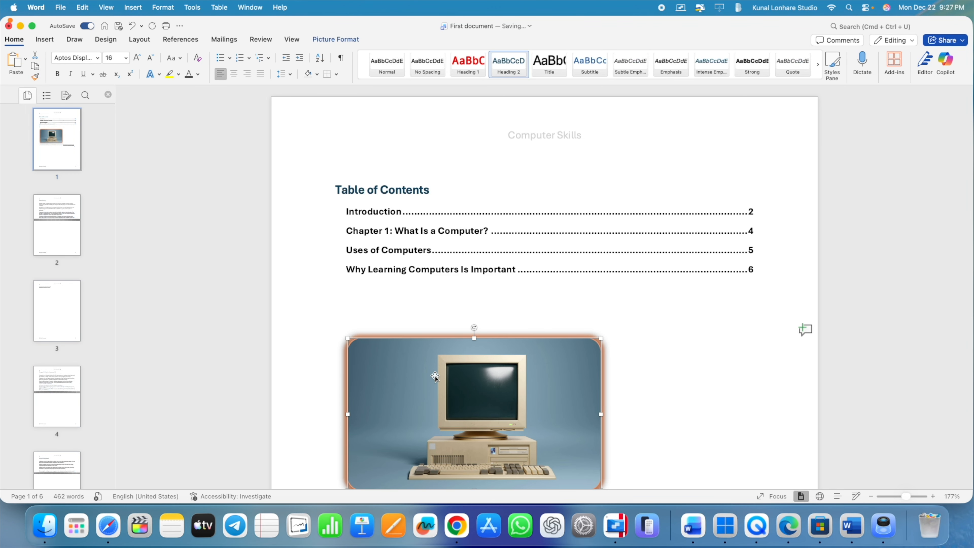
click(49, 40)
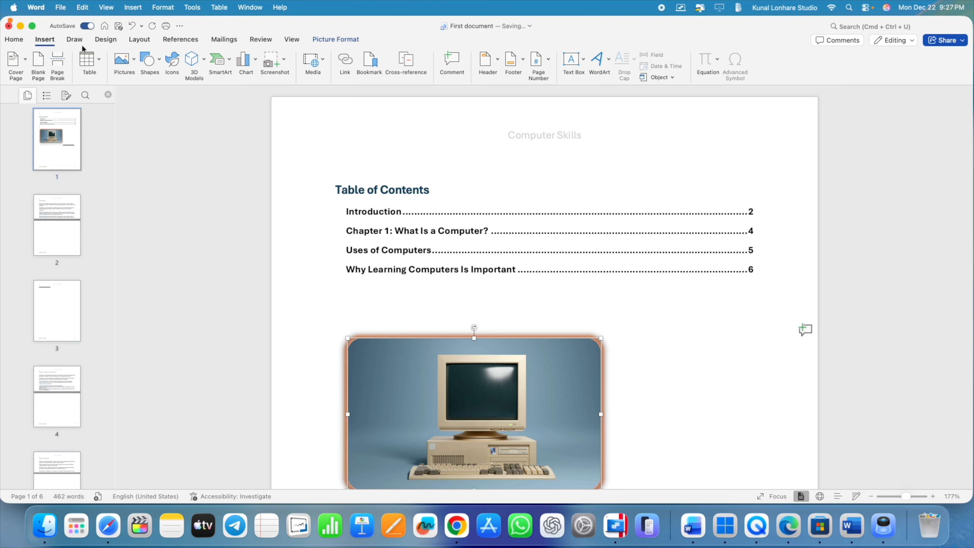
click(124, 61)
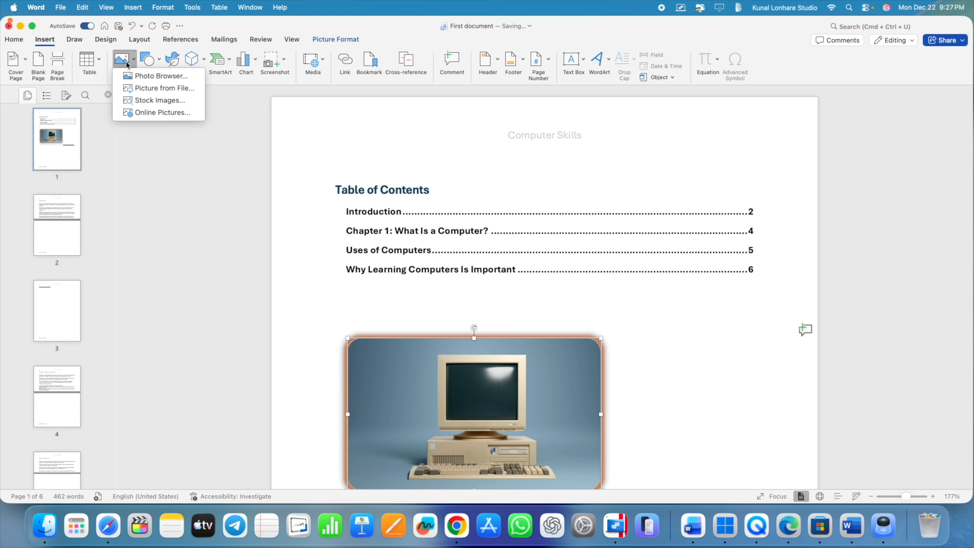
click(161, 101)
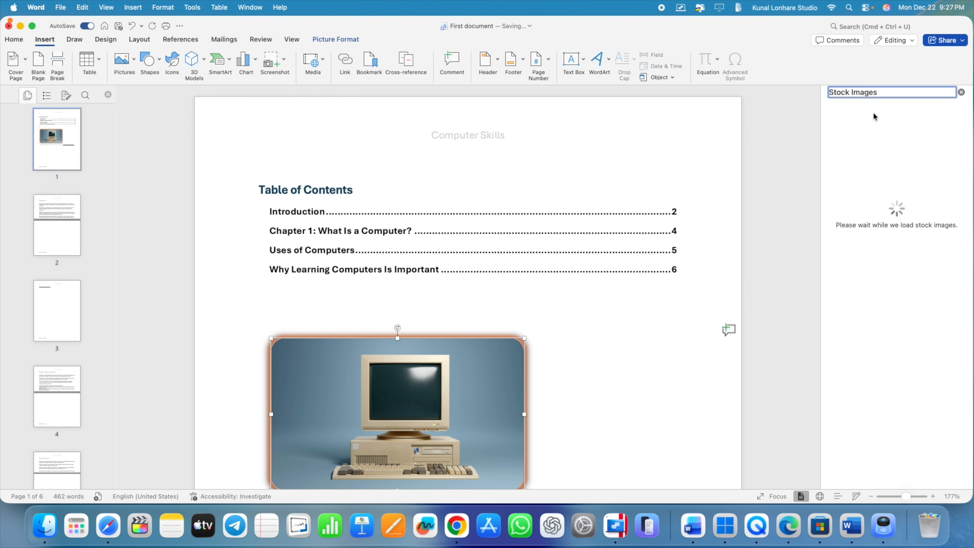
scroll(613, 365, down, 5)
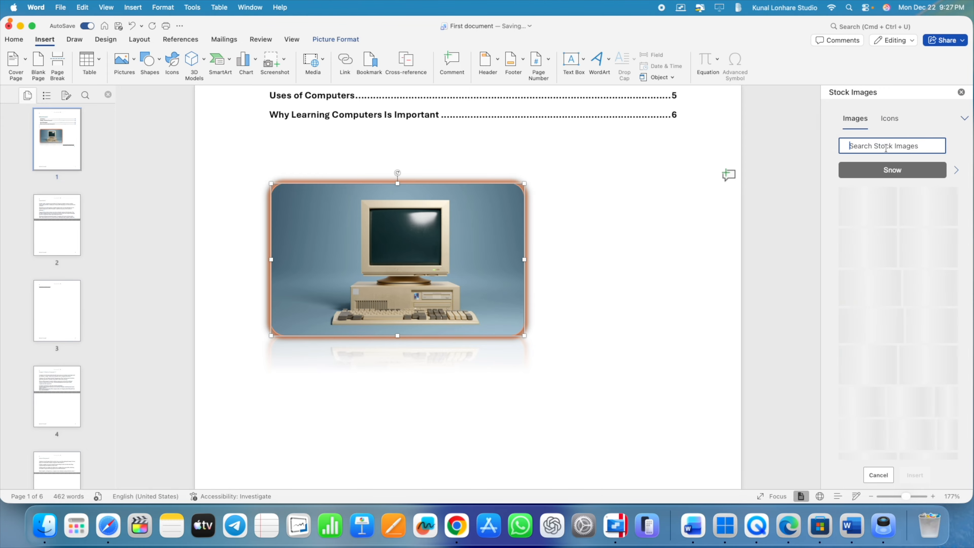
click(889, 118)
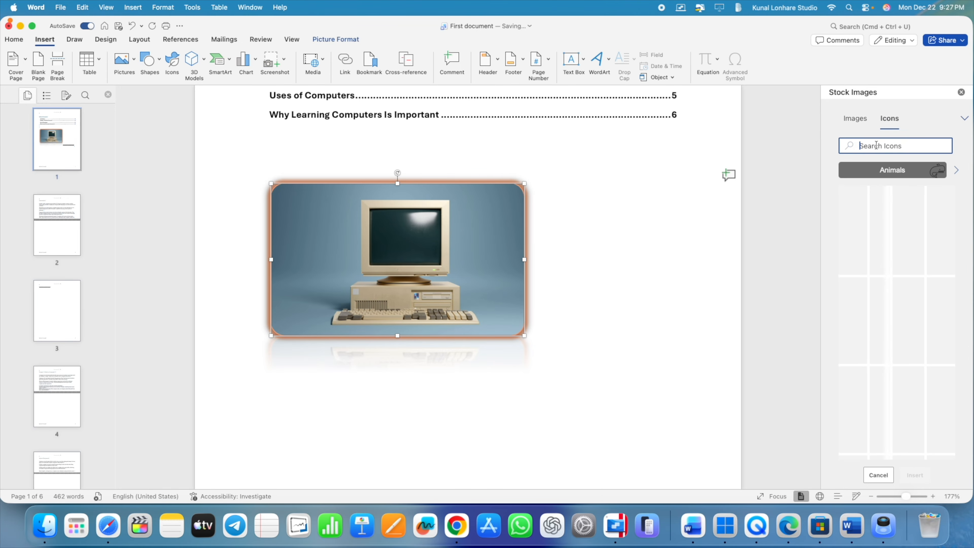
text(computer)
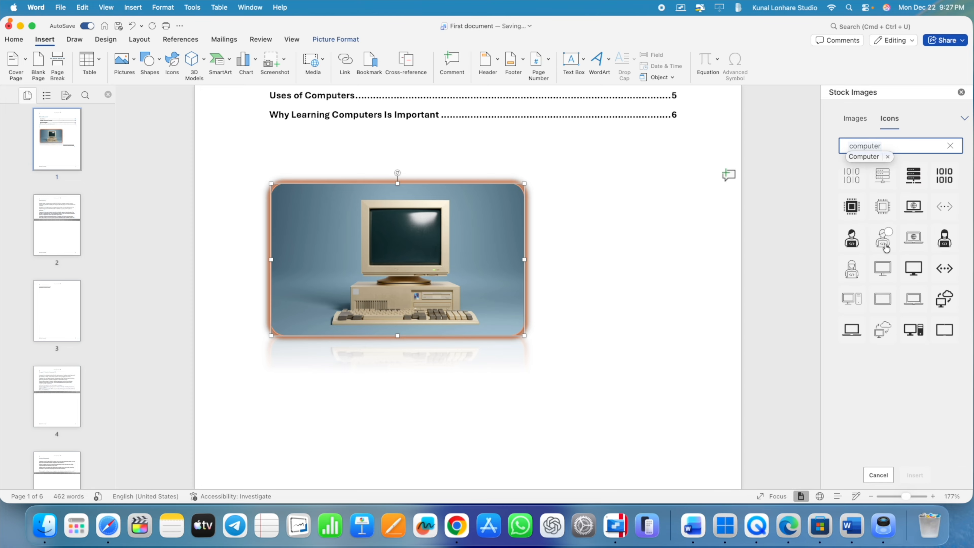
click(886, 248)
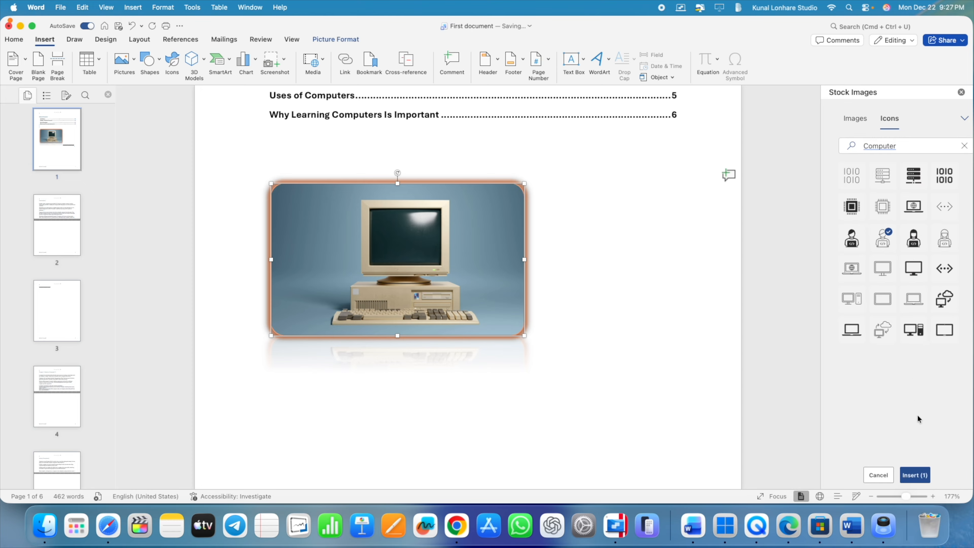
click(917, 476)
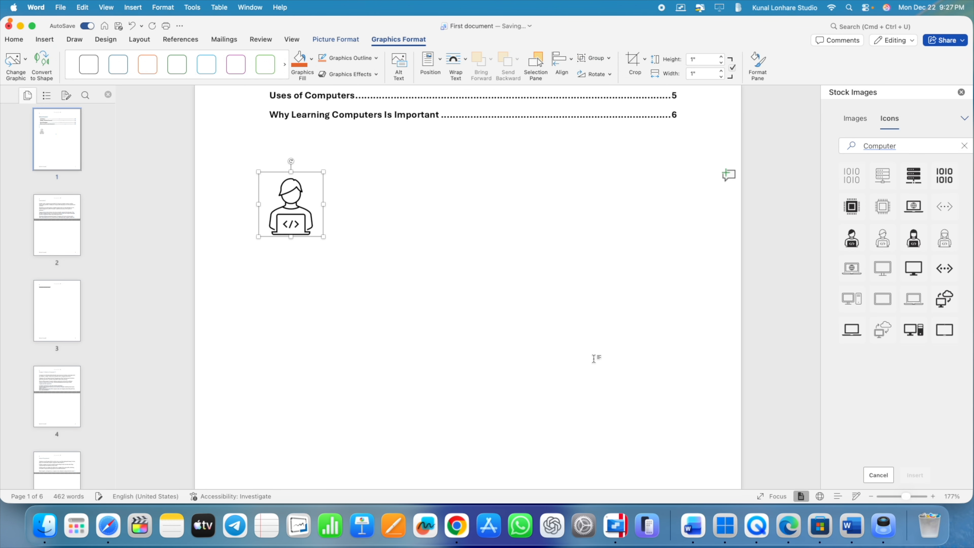
- Check the placement of the inserted icon below the table of contents on page 1
click(348, 290)
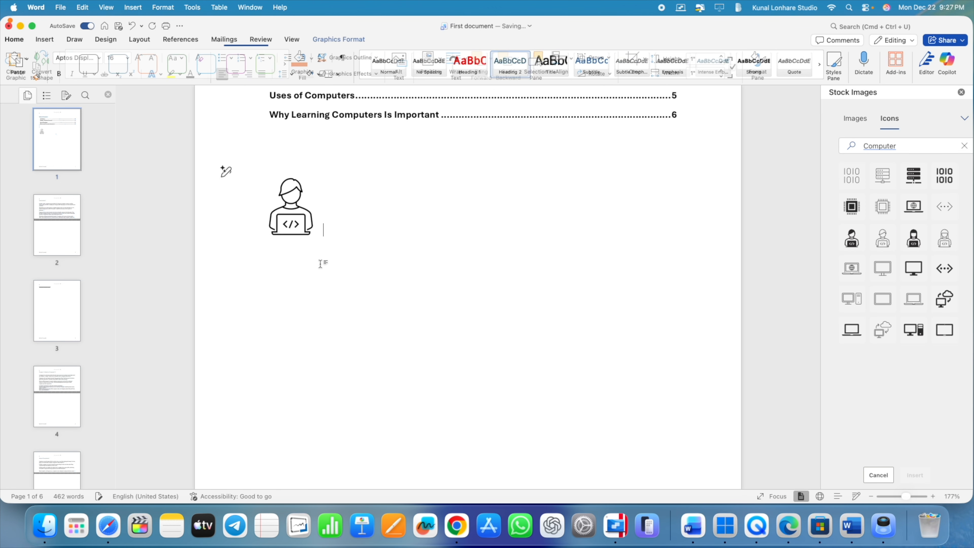
click(186, 245)
scroll(327, 243, up, 5)
scroll(311, 376, down, 15)
scroll(311, 376, up, 15)
click(298, 360)
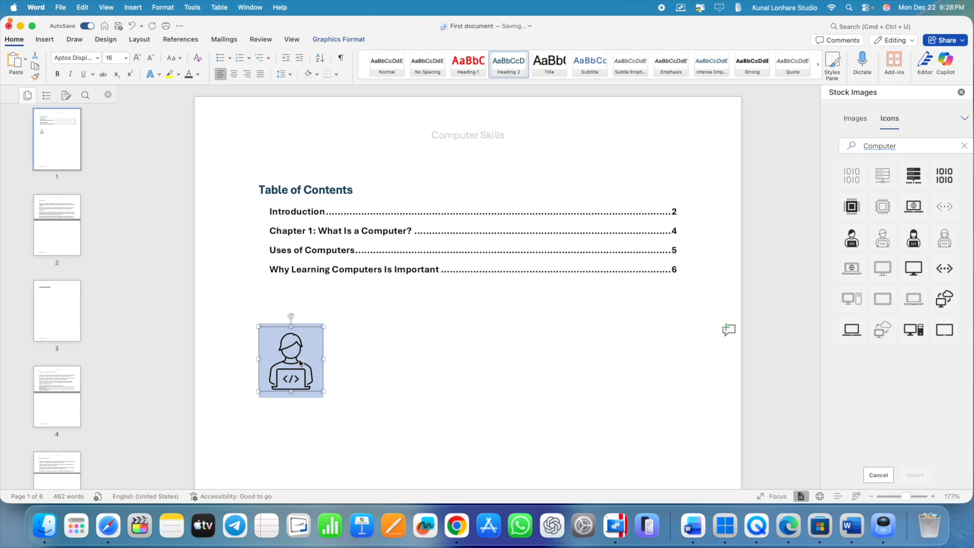
click(337, 377)
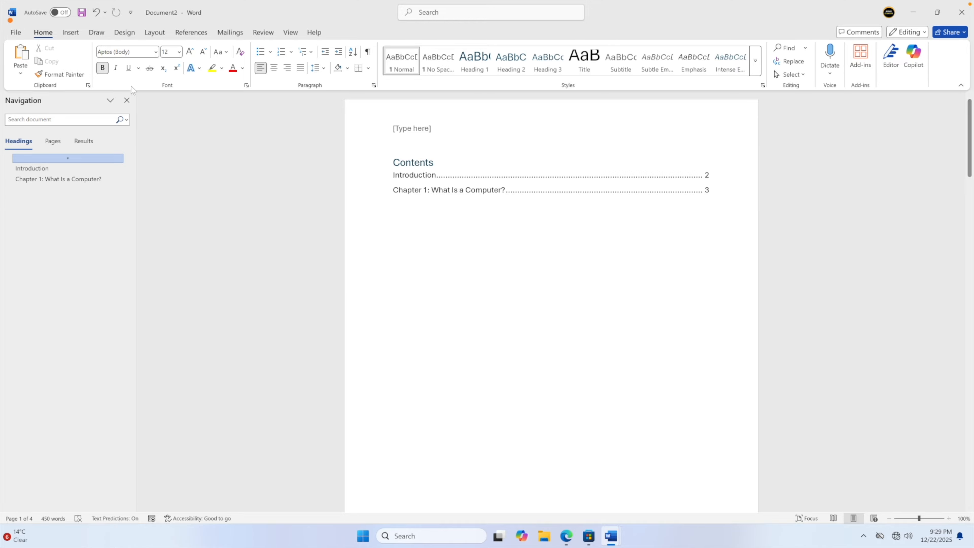
- Insert the picture Computer.jpg from this device's Downloads folder below the table of contents on page 1 of Document2
click(71, 32)
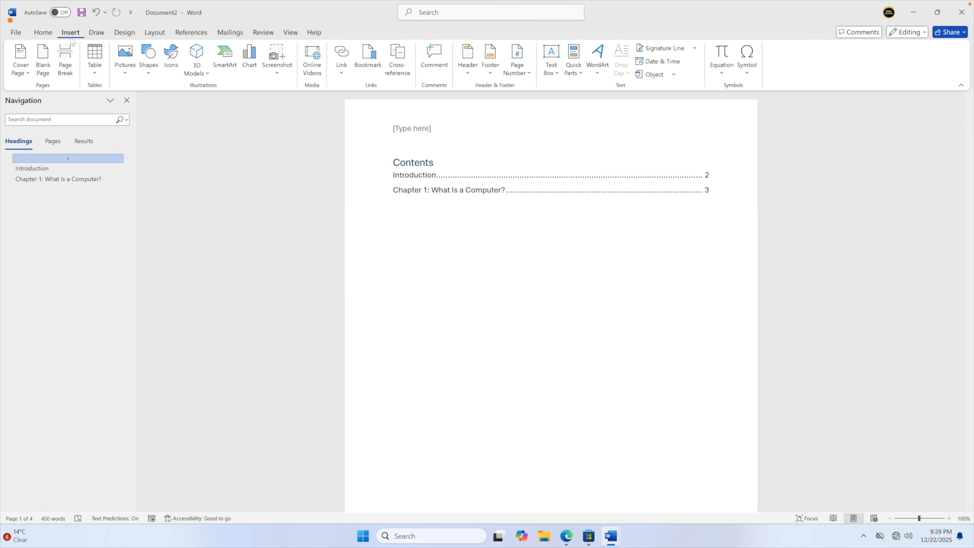
click(123, 71)
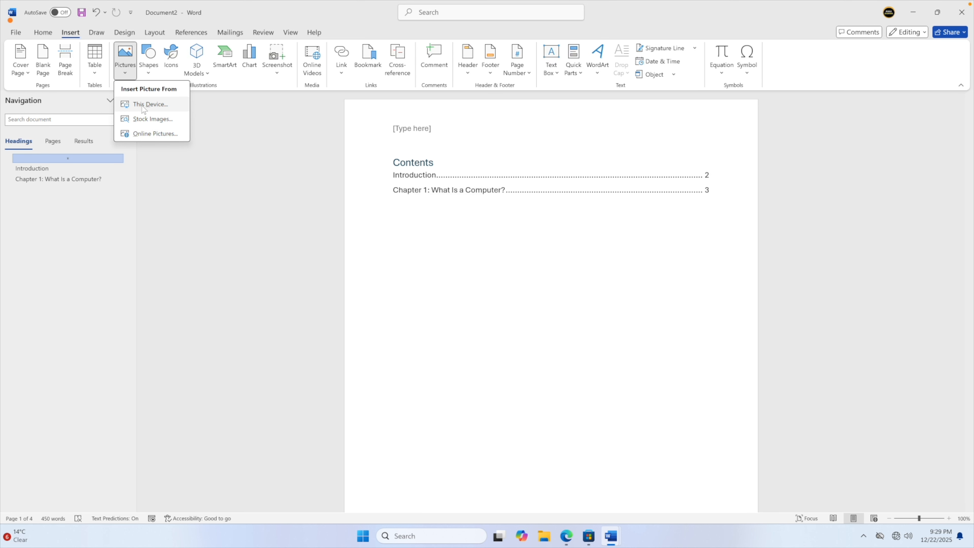
click(143, 109)
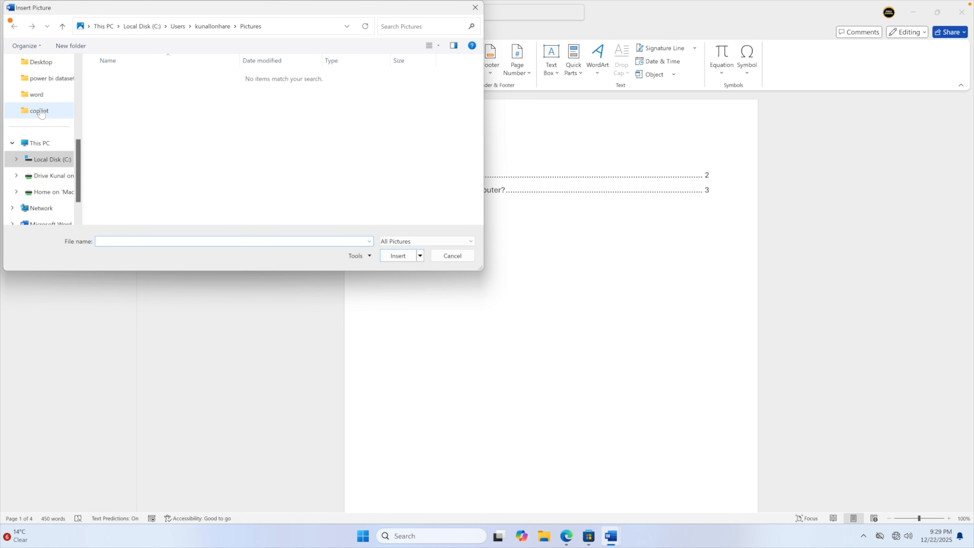
scroll(45, 150, down, 1)
scroll(46, 146, up, 3)
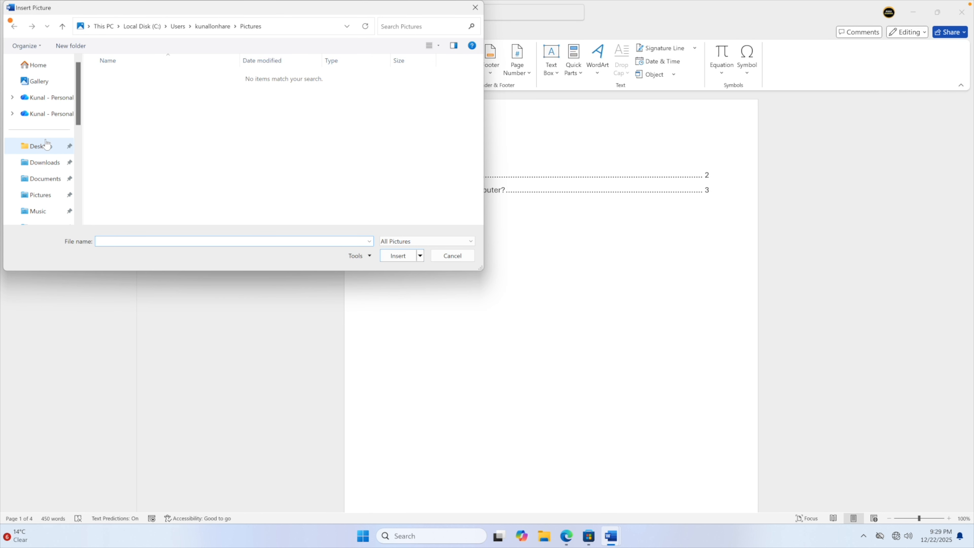
click(45, 163)
click(123, 90)
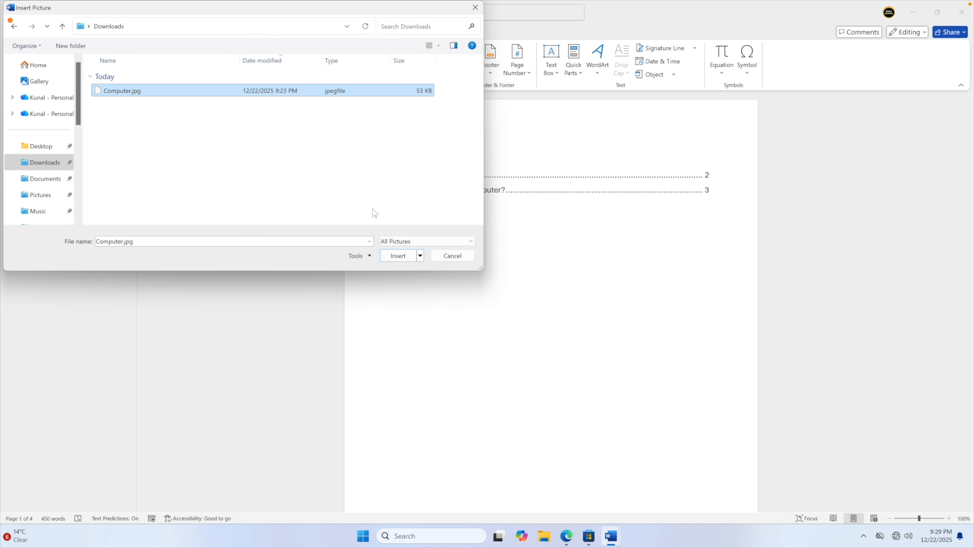
click(393, 256)
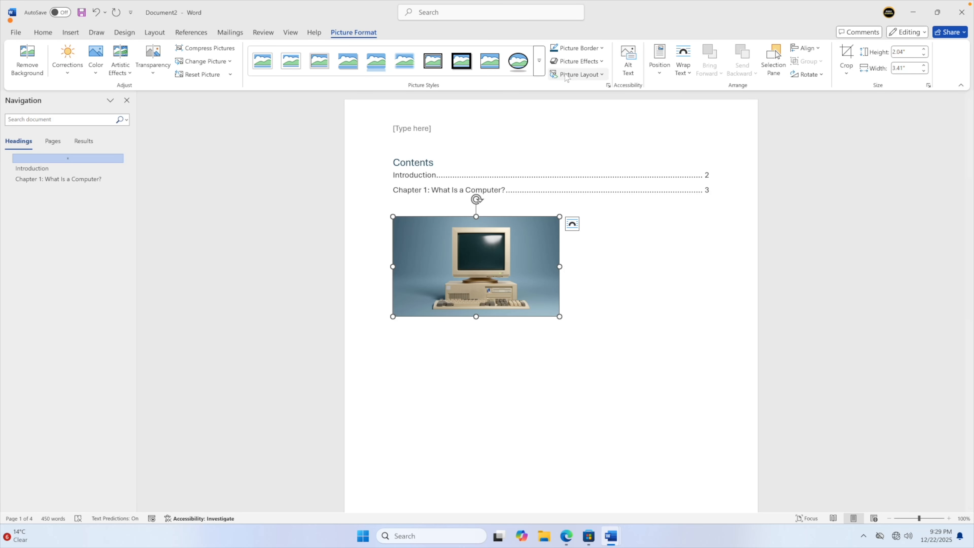
- Switch to Document 1 in Word for the web, open the image generation prompt below the table of contents, and close it
key(ctrl+Right)
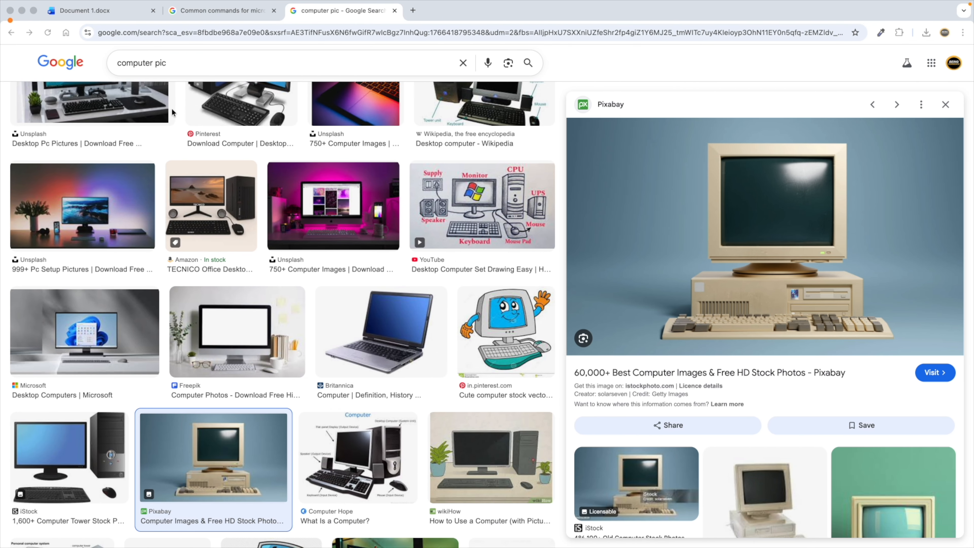
click(79, 9)
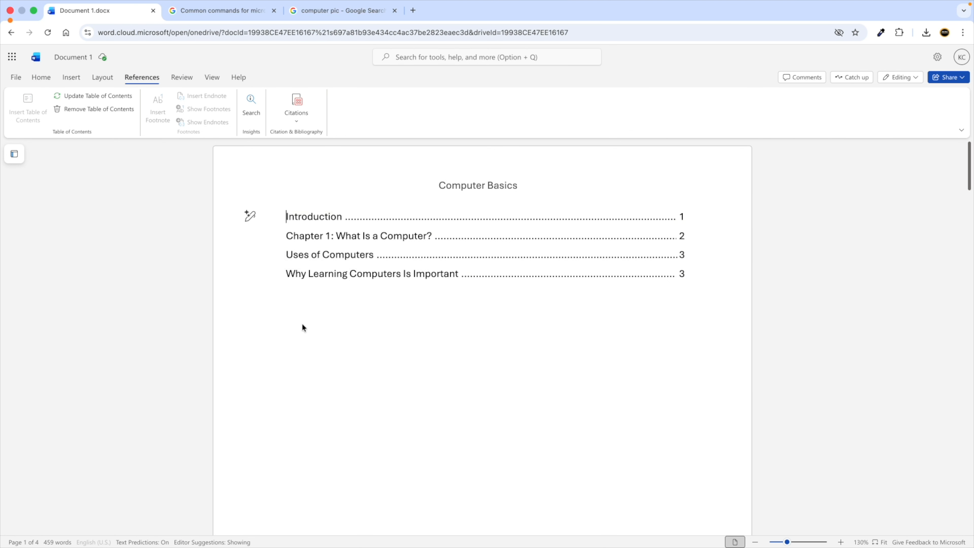
click(286, 311)
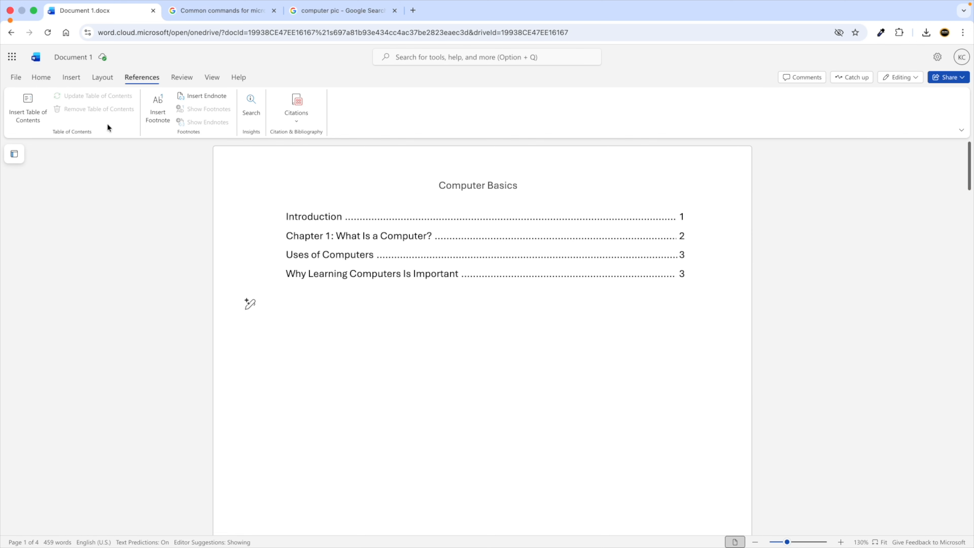
click(70, 80)
click(75, 120)
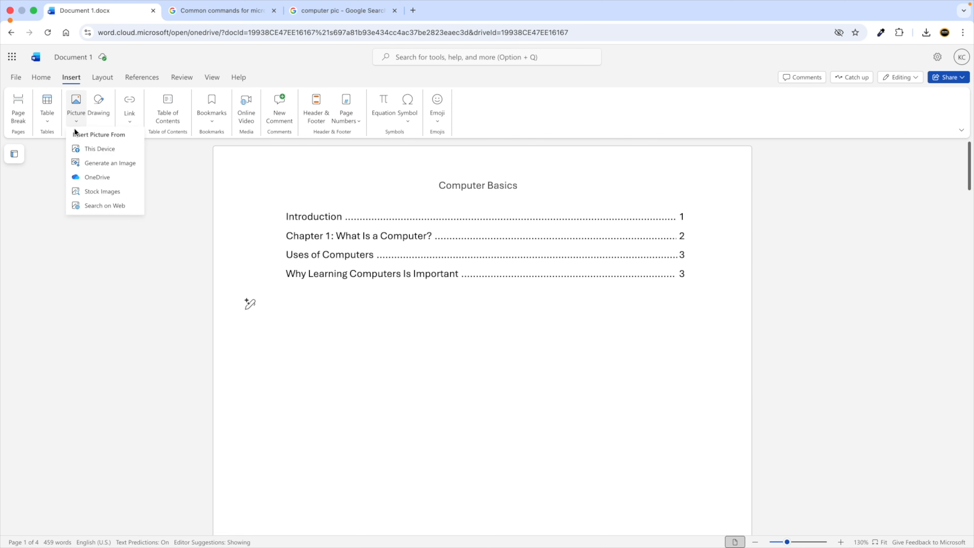
click(103, 164)
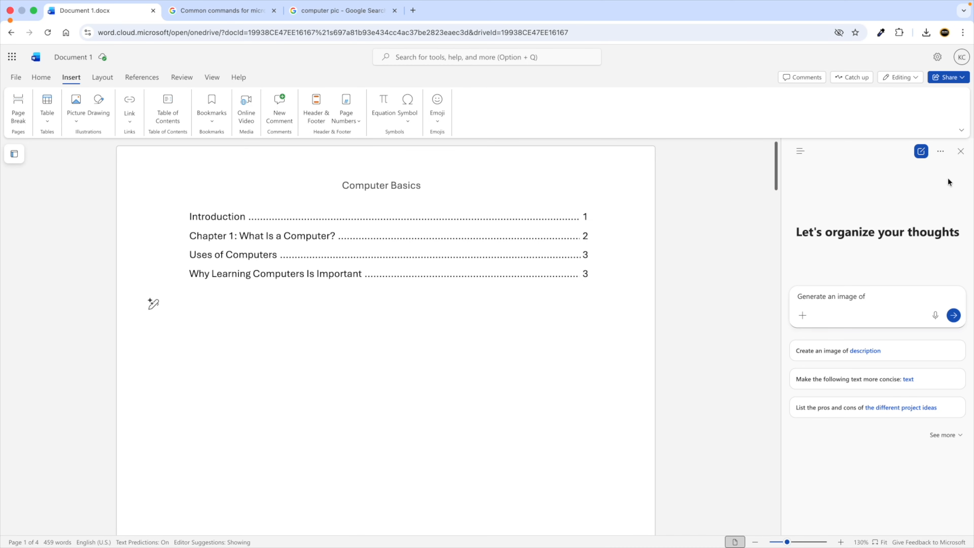
click(961, 152)
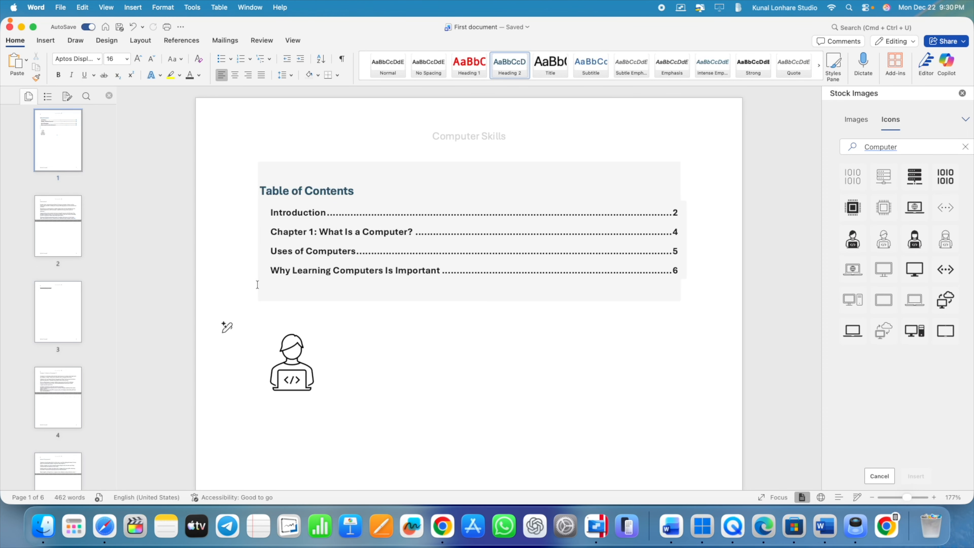
- Draw a thick red pen outline around the person-with-laptop icon on page 1 of First document
click(80, 44)
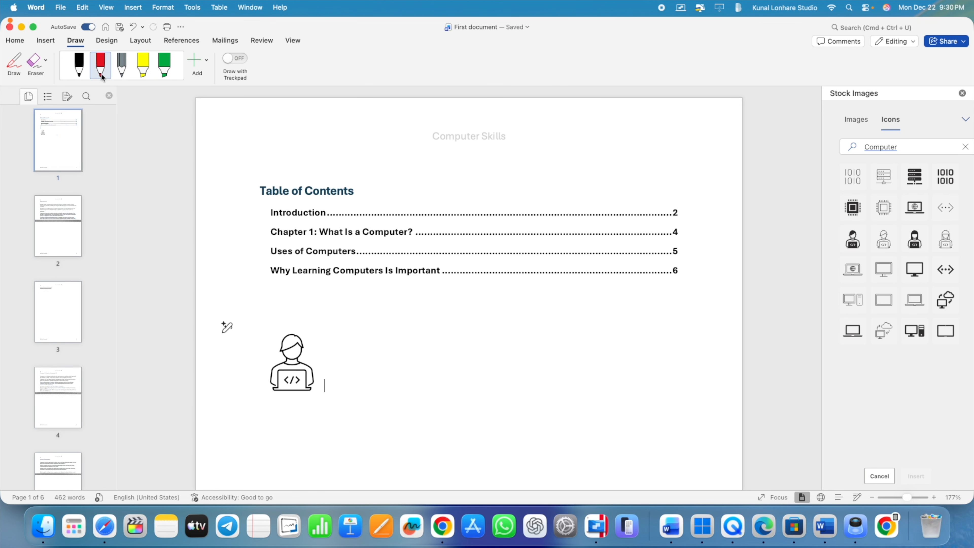
click(13, 65)
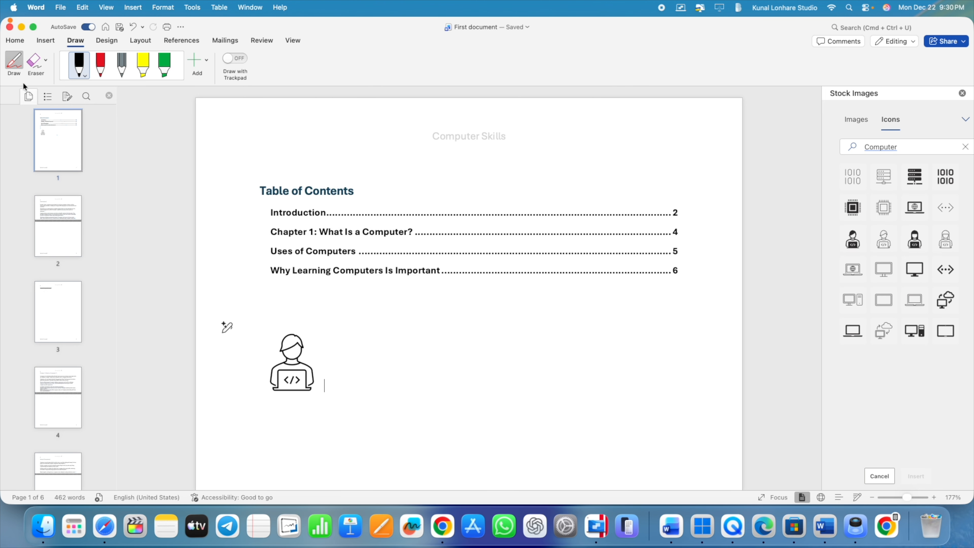
click(104, 74)
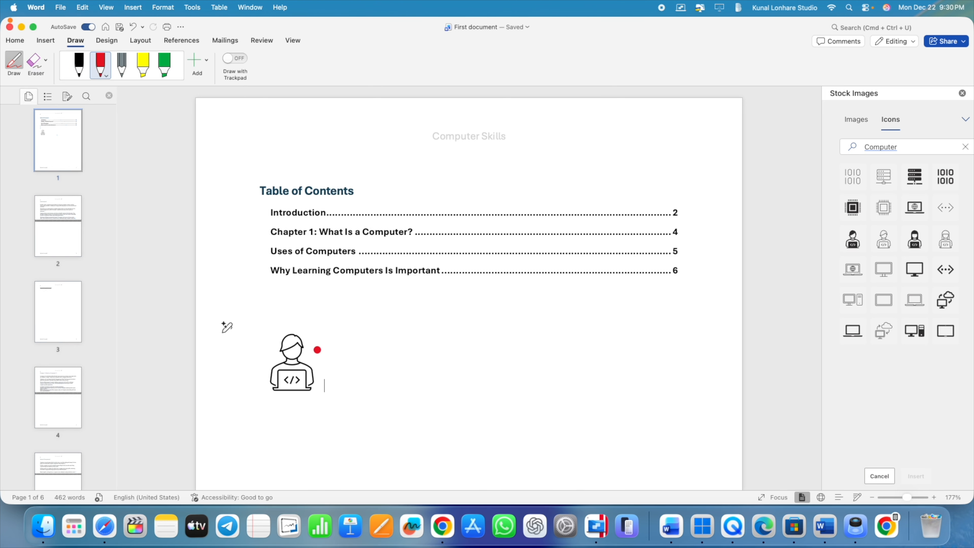
mouse_move(315, 316)
mouse_down()
mouse_move(265, 315)
mouse_move(252, 386)
mouse_move(277, 409)
mouse_move(333, 390)
mouse_move(323, 317)
mouse_up()
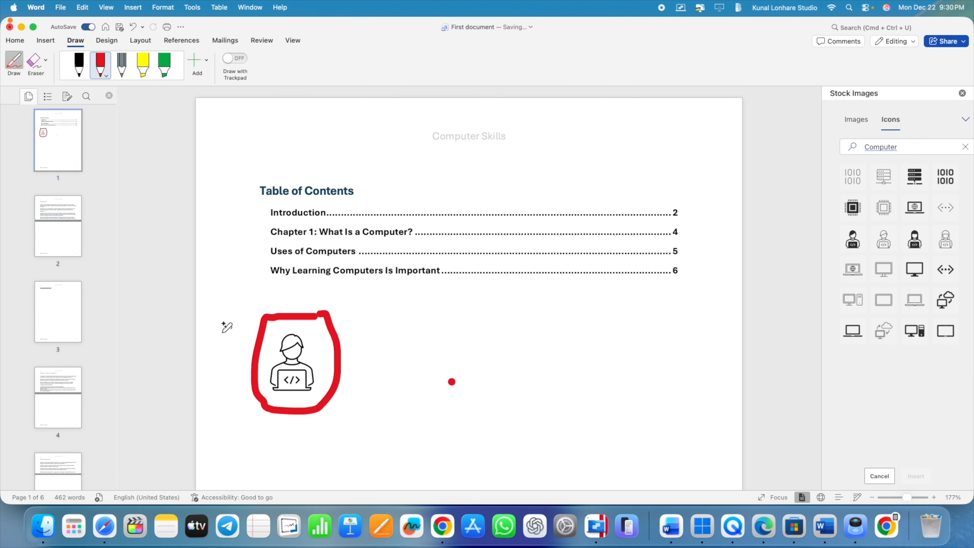
- At the Introduction on page 2, set the red pen to the second-thinnest stroke and change its colour to purple
scroll(471, 385, down, 1)
scroll(471, 386, up, 1)
scroll(443, 313, down, 15)
scroll(444, 314, up, 5)
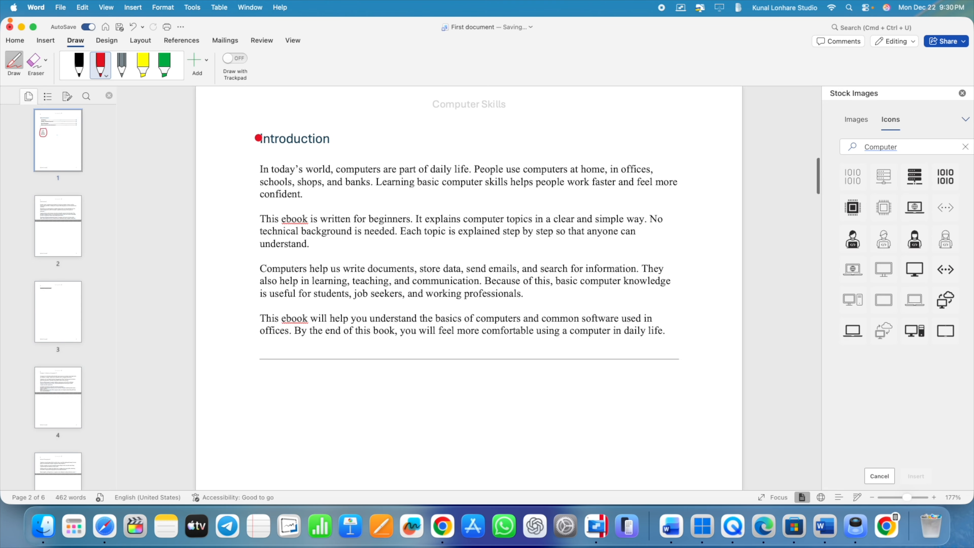
click(105, 77)
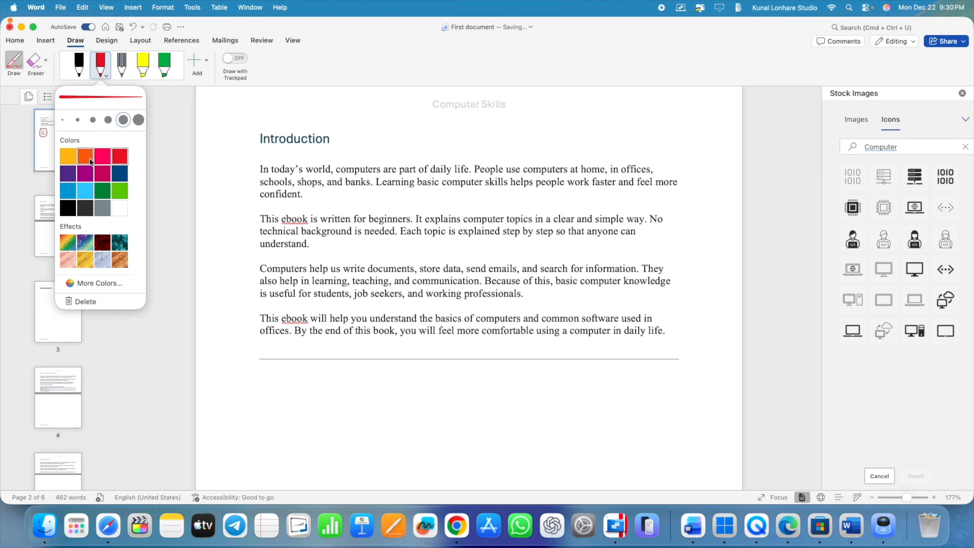
click(78, 121)
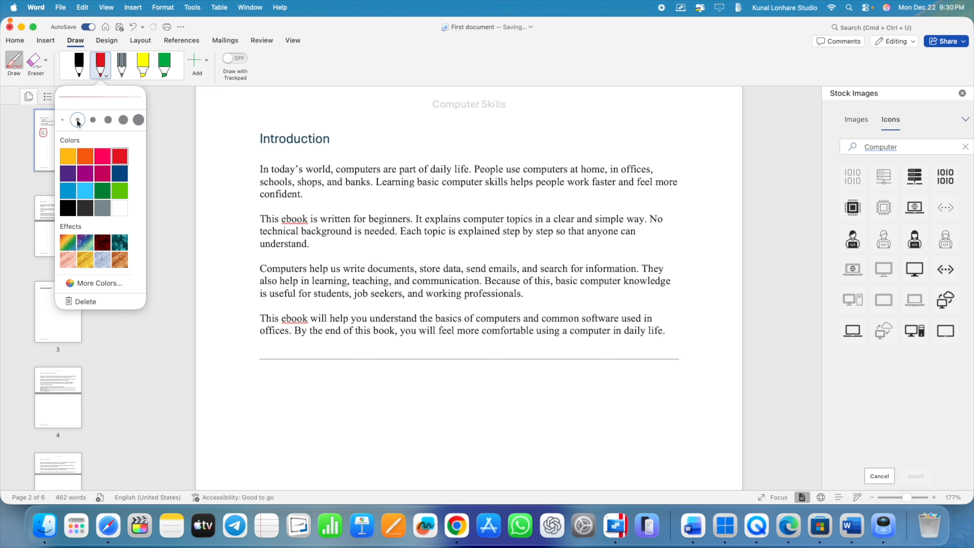
click(85, 172)
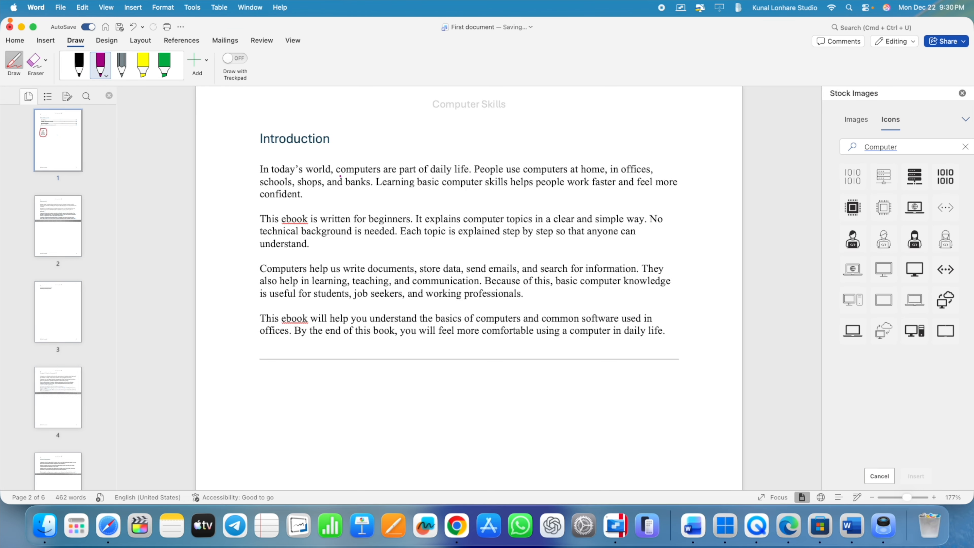
- Underline the word computers in the Introduction's first line with the purple pen, and erase that stroke again
drag(340, 175, 382, 176)
scroll(334, 287, down, 2)
scroll(333, 286, up, 3)
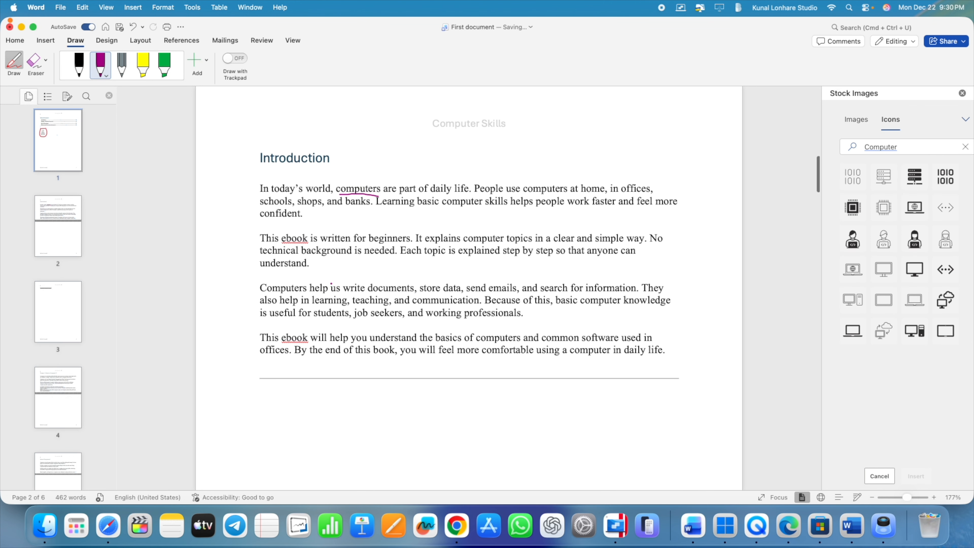
click(34, 63)
click(361, 189)
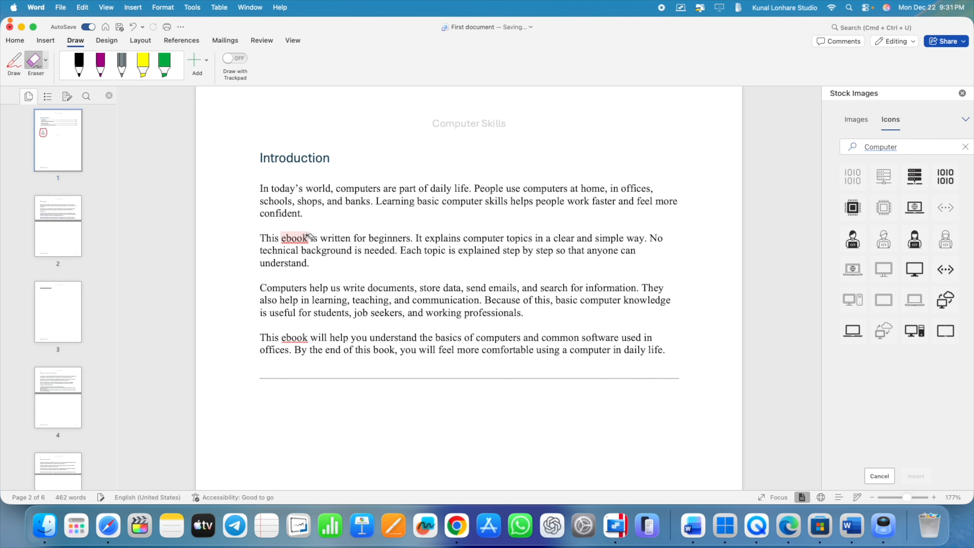
- Insert a line arrow about 1.42" wide and 0.45" high on page 1, pointing at the circled icon
scroll(318, 240, down, 5)
scroll(320, 240, up, 10)
click(47, 41)
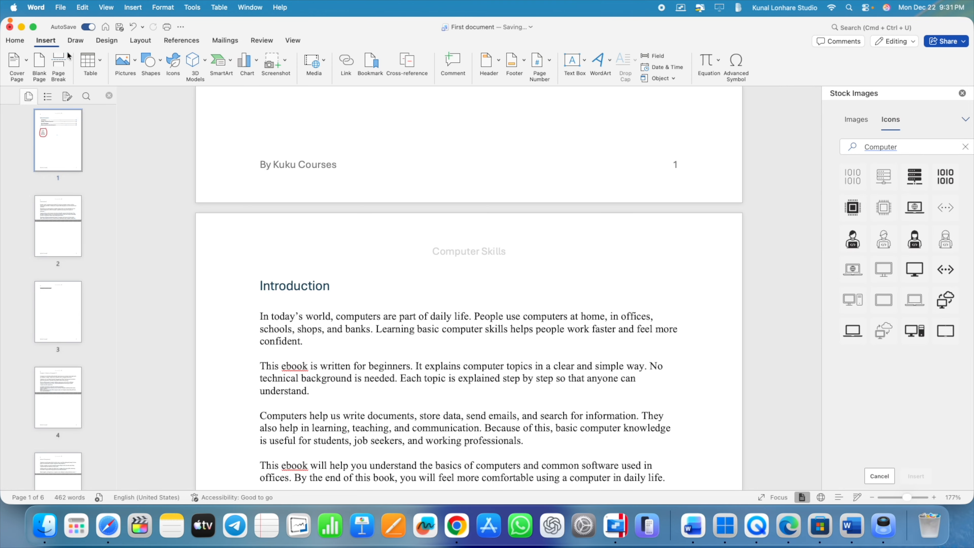
scroll(318, 184, up, 10)
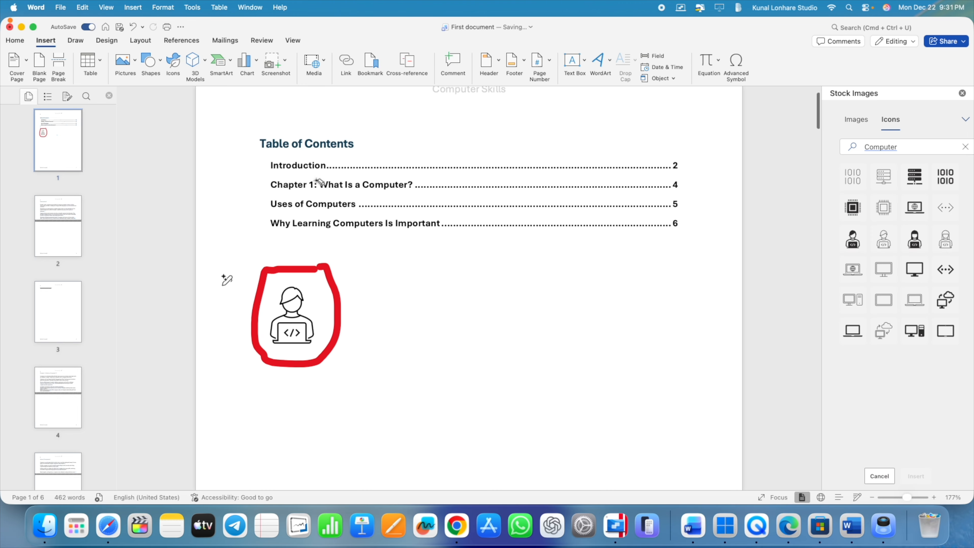
click(151, 62)
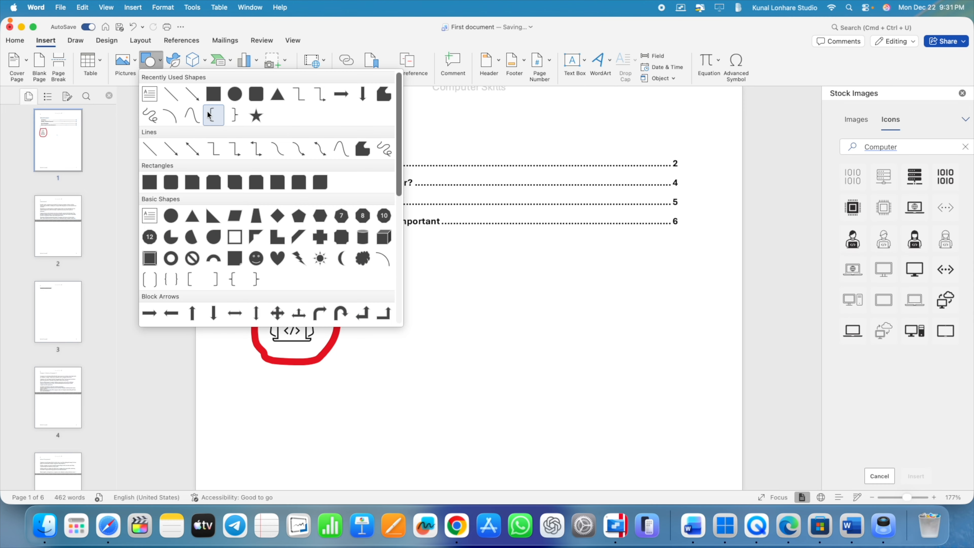
click(191, 95)
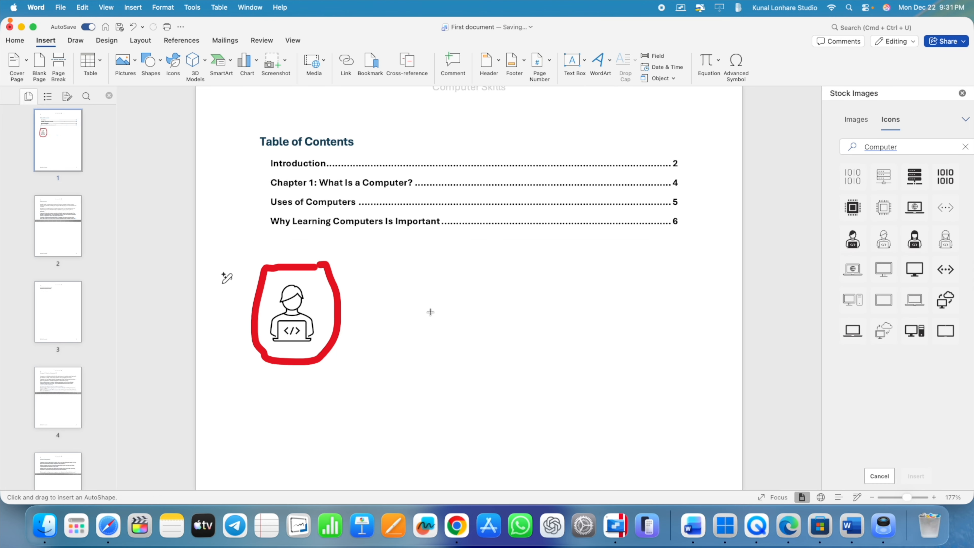
drag(443, 361, 351, 332)
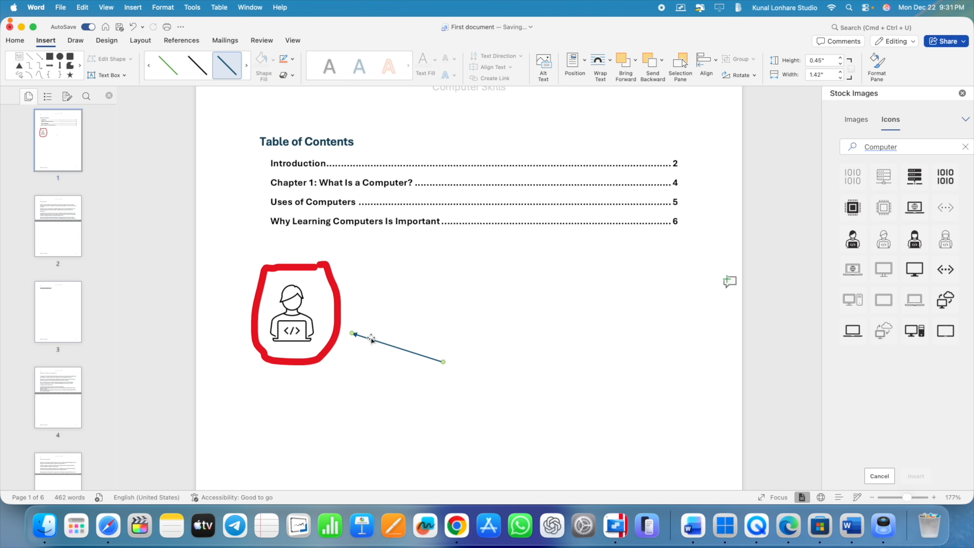
- Set the arrow's outline colour to standard red and deselect it
click(292, 59)
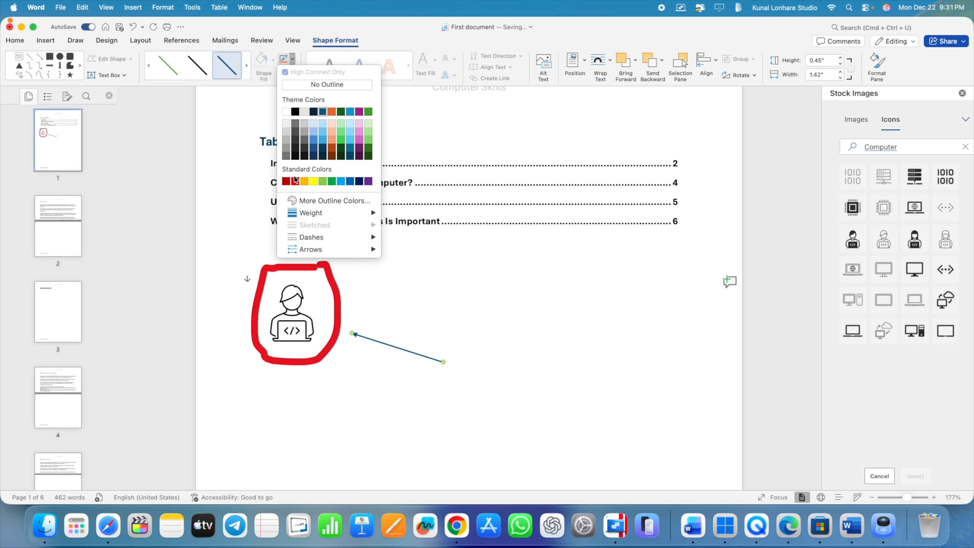
click(295, 179)
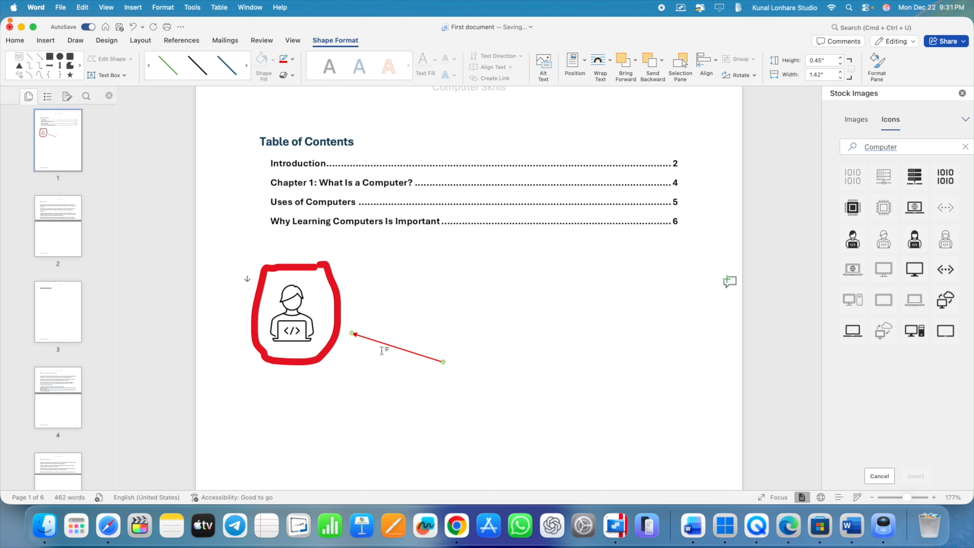
click(370, 351)
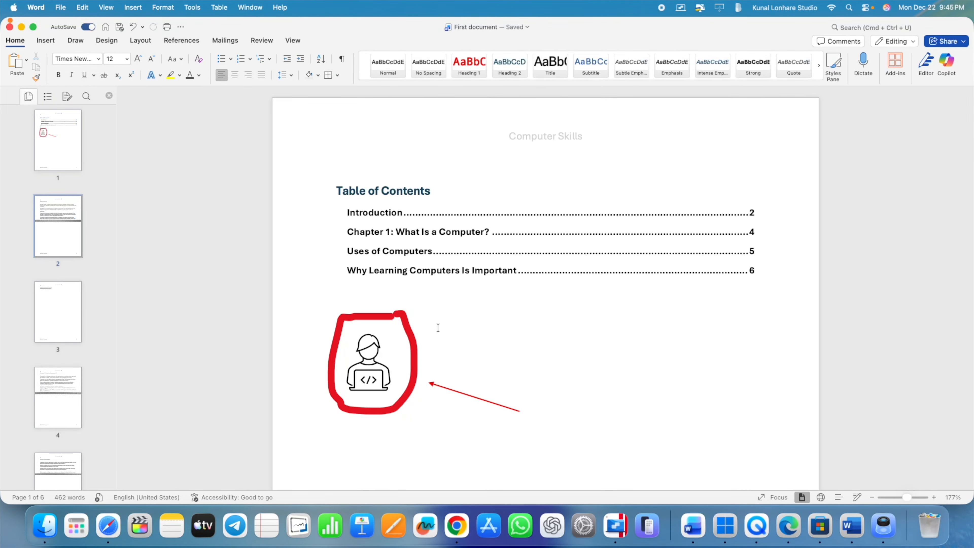
- Magnify the Introduction on page 2 and examine the underlined word ebook in its second paragraph
scroll(431, 341, down, 2)
scroll(433, 342, down, 8)
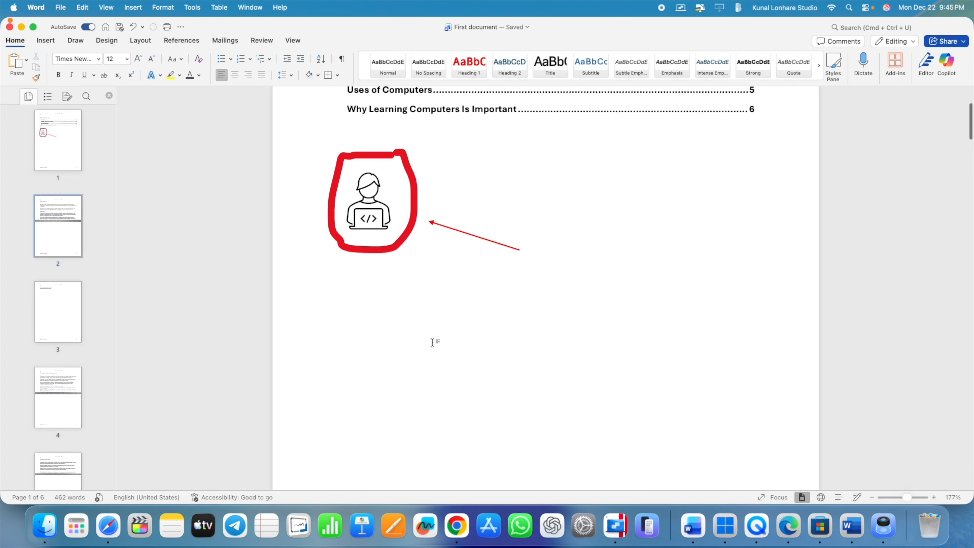
scroll(432, 342, down, 8)
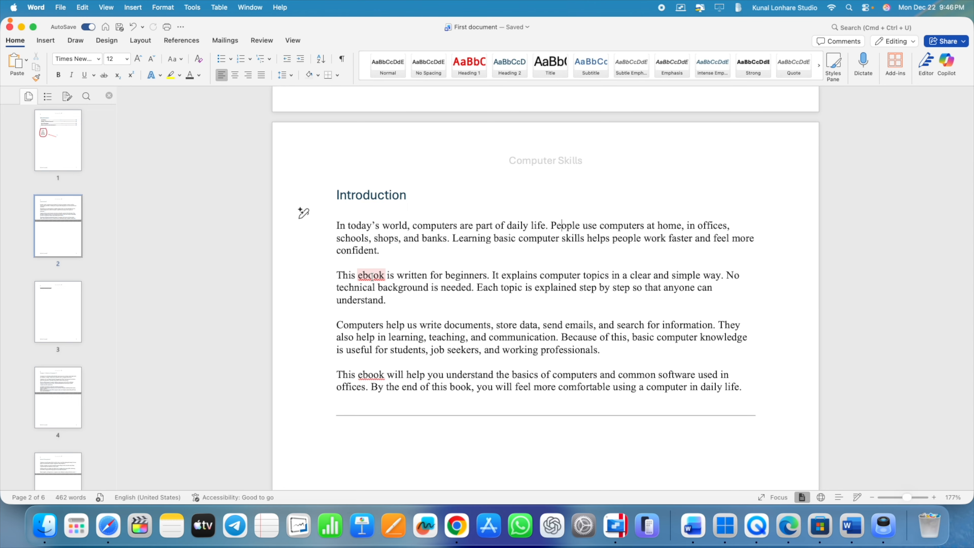
scroll(375, 275, up, 5)
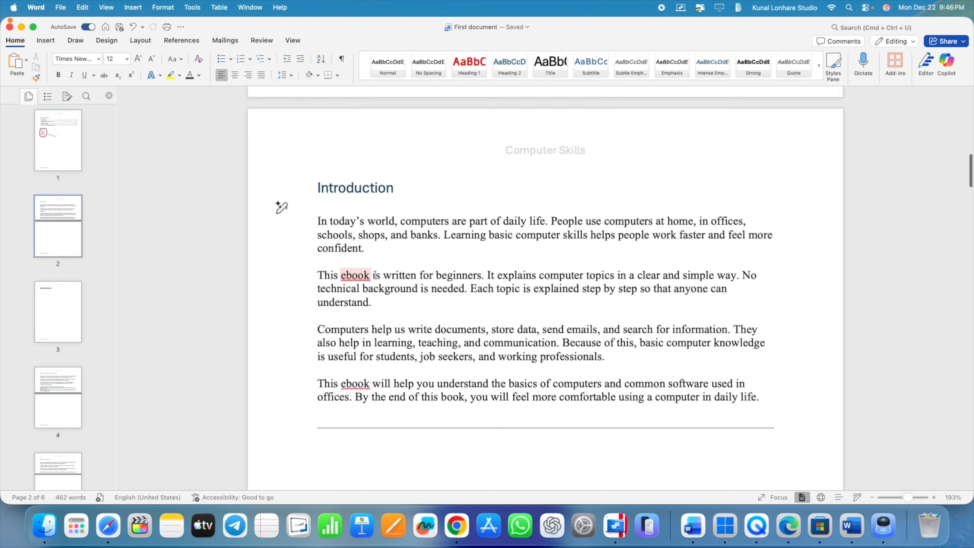
click(340, 274)
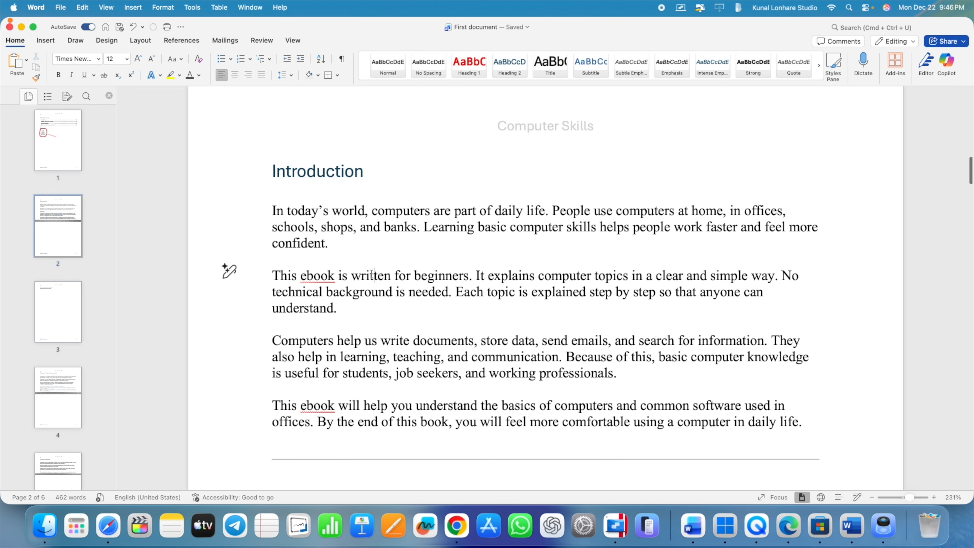
key(ctrl+1)
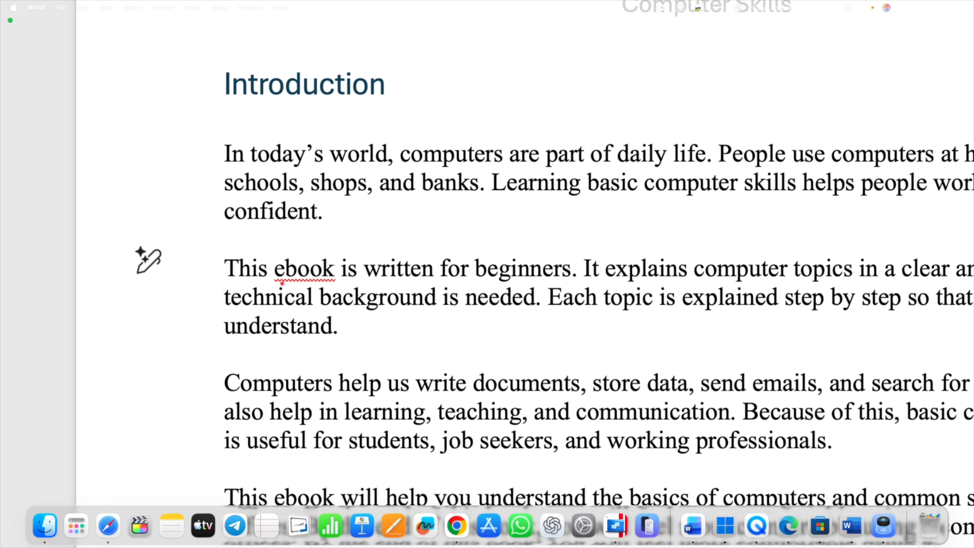
- Replace the flagged word ebook in the Introduction's second paragraph with the spelling suggestion eBooks, after viewing the further correction options
drag(281, 283, 332, 284)
key(Escape)
key(Escape)
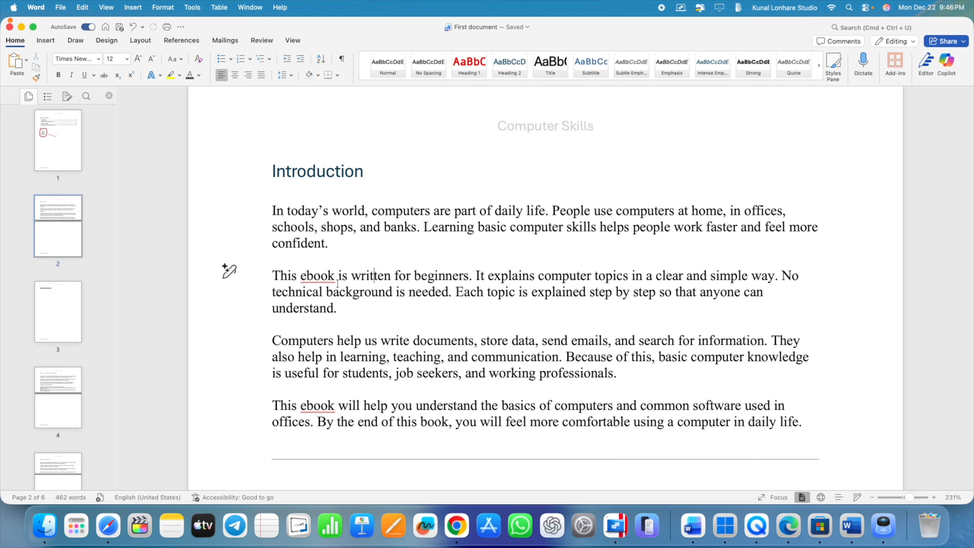
double_click(324, 277)
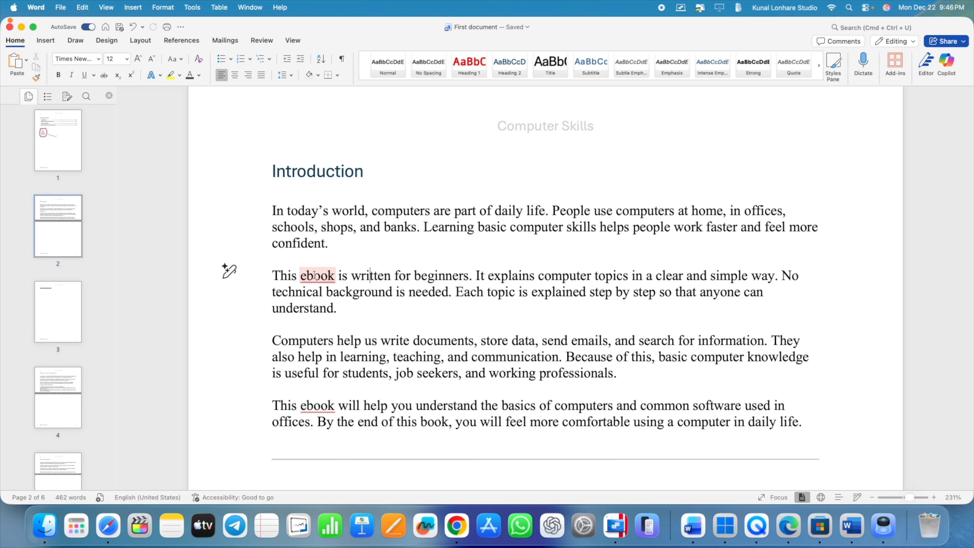
double_click(314, 276)
click(384, 275)
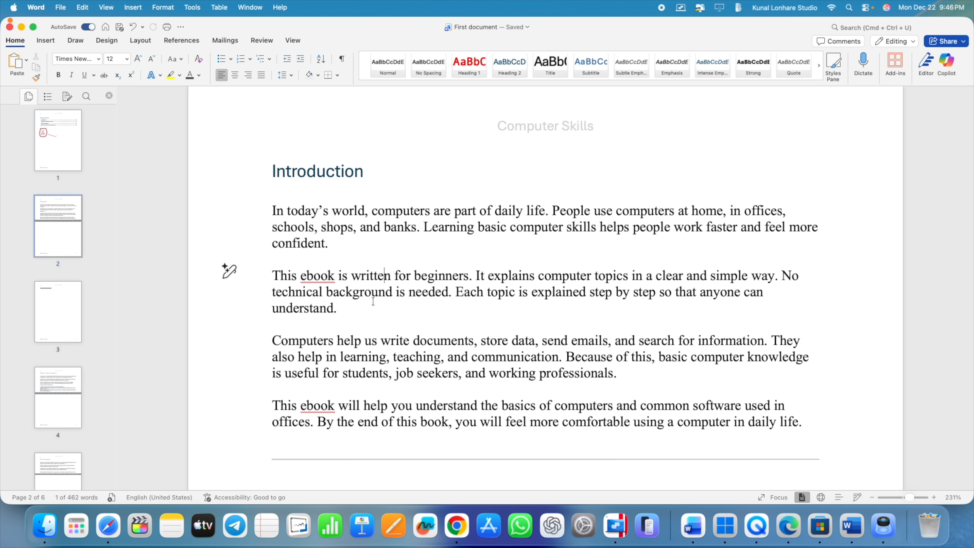
click(319, 275)
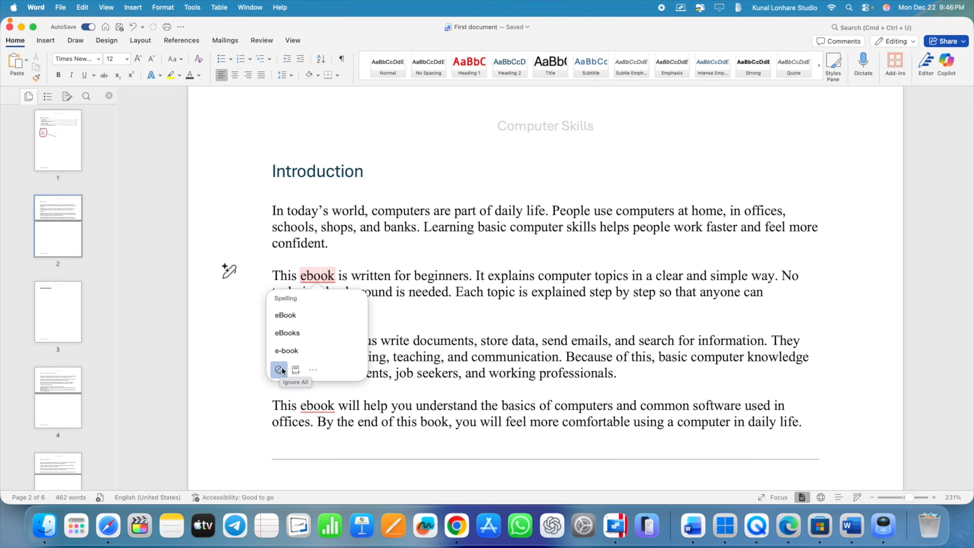
click(312, 370)
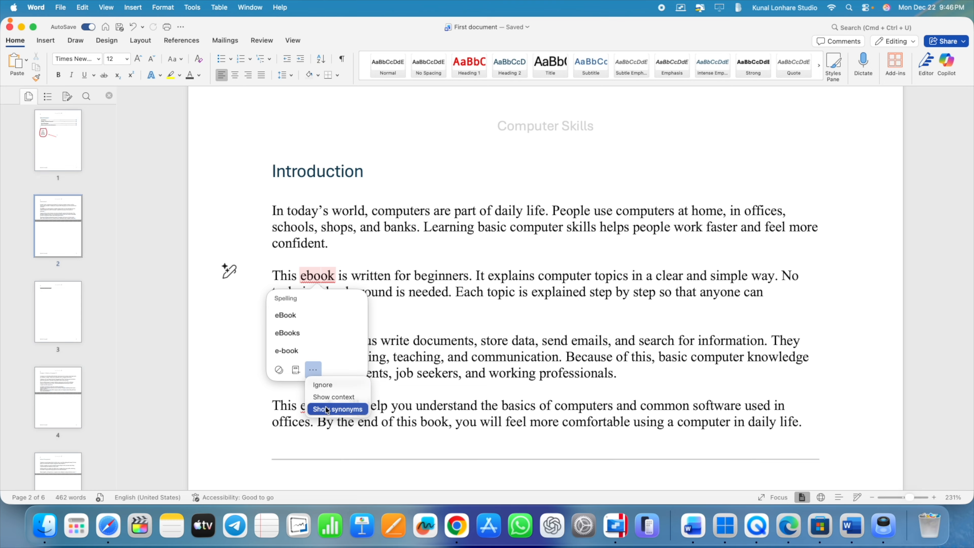
click(313, 369)
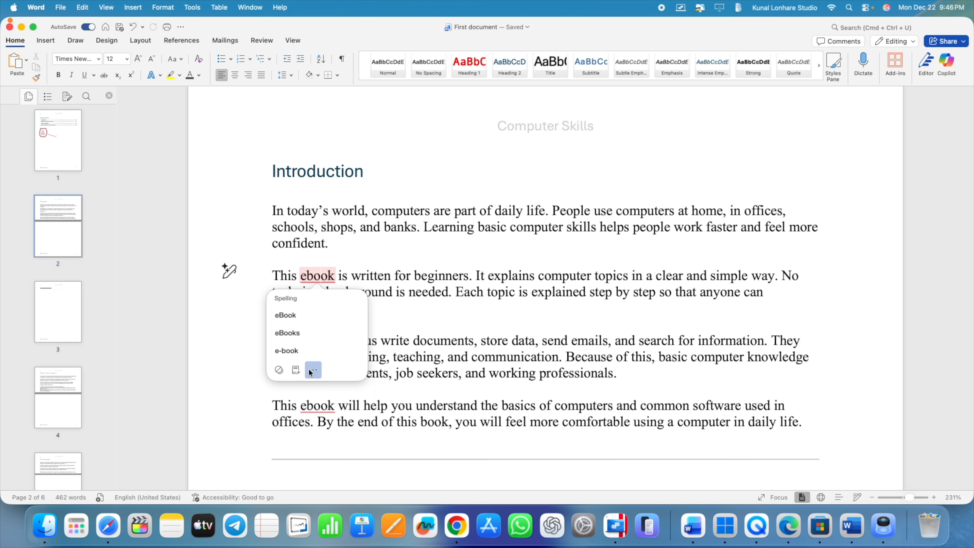
click(290, 332)
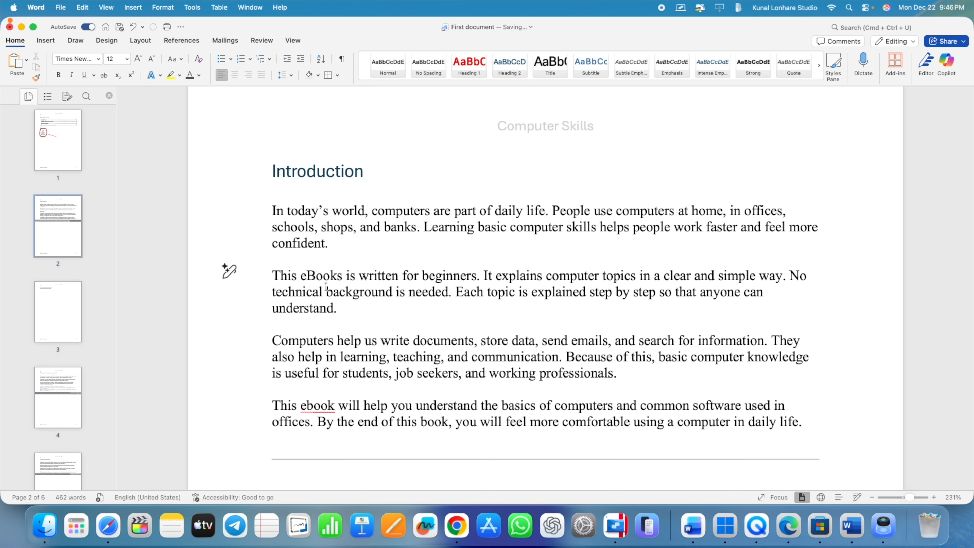
- Dictate a paragraph introducing the Microsoft Word 365 beginner course on blank page 7, pausing and resuming the dictation once
scroll(325, 319, down, 2)
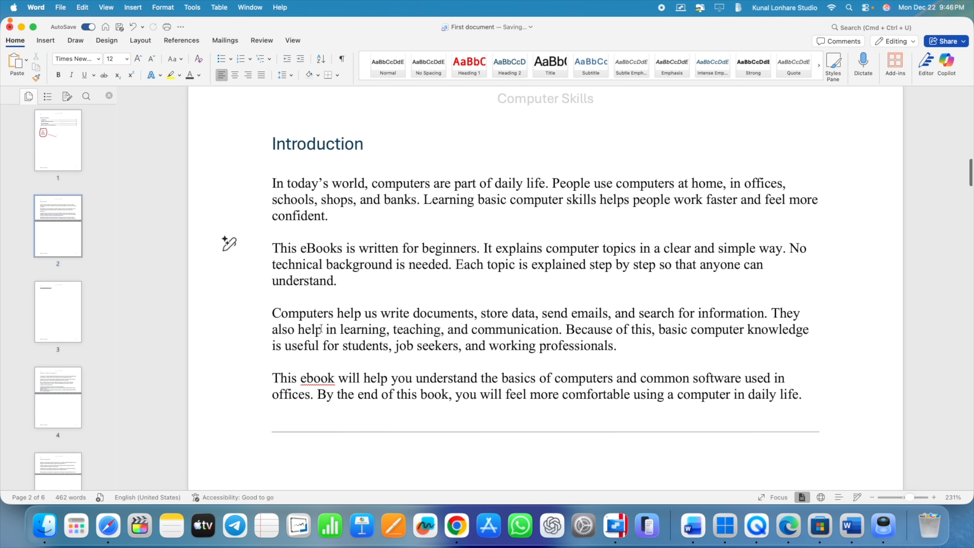
scroll(418, 325, down, 1)
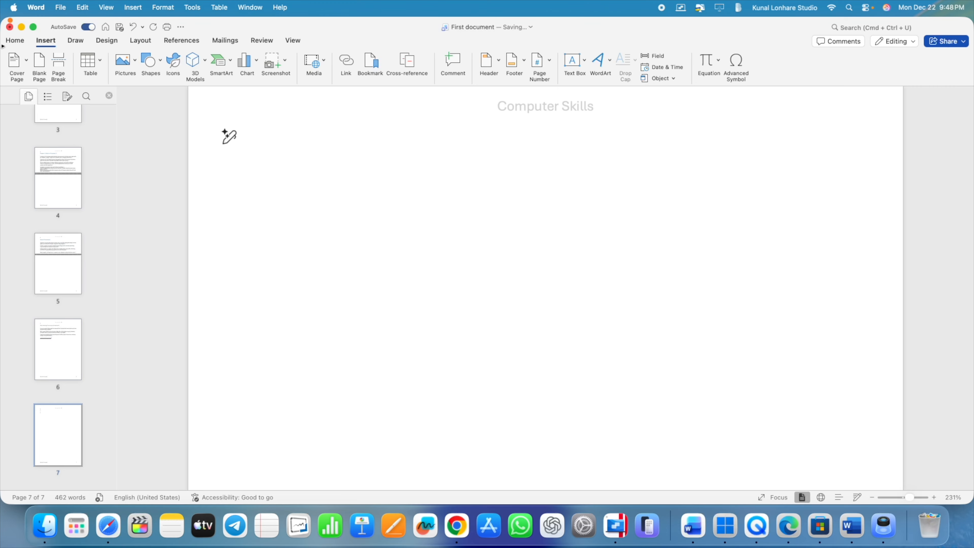
click(15, 40)
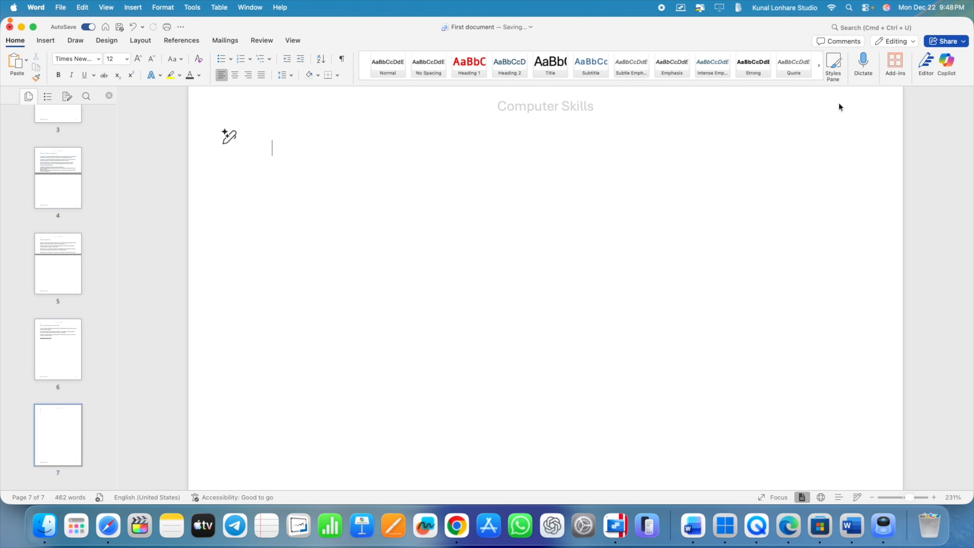
click(863, 65)
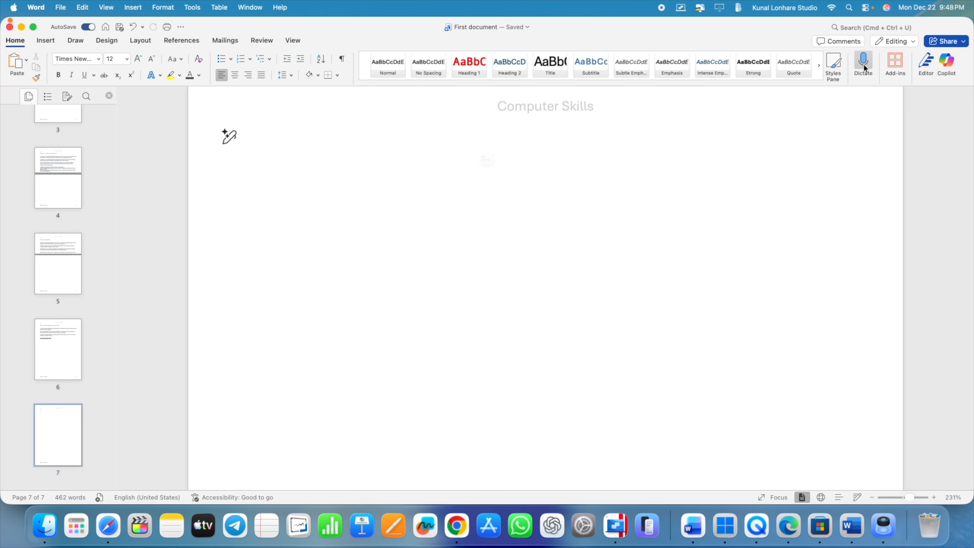
click(864, 68)
click(520, 208)
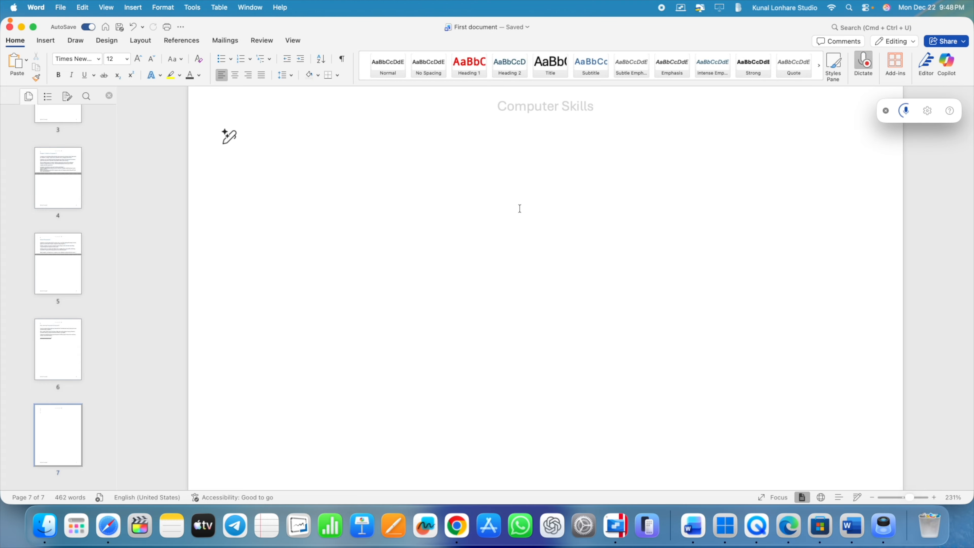
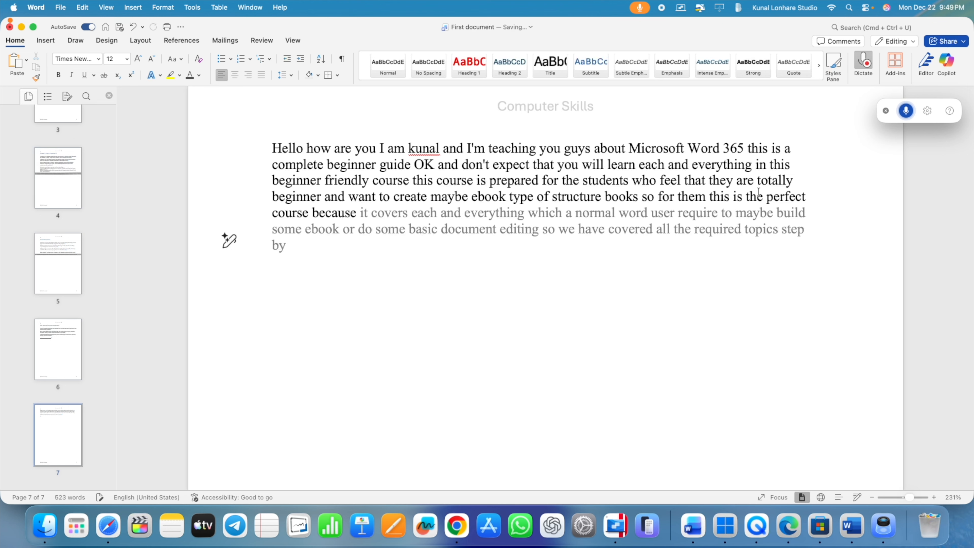
click(906, 111)
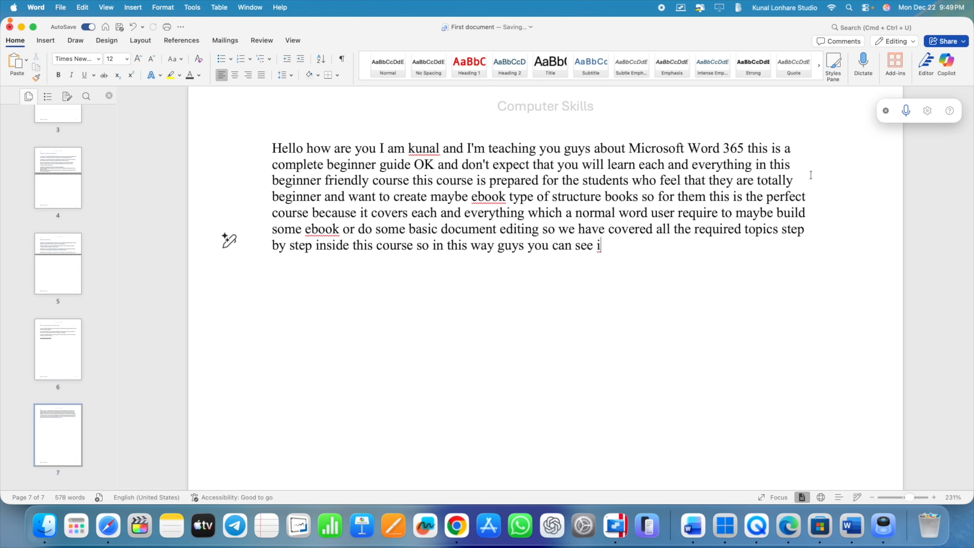
click(906, 112)
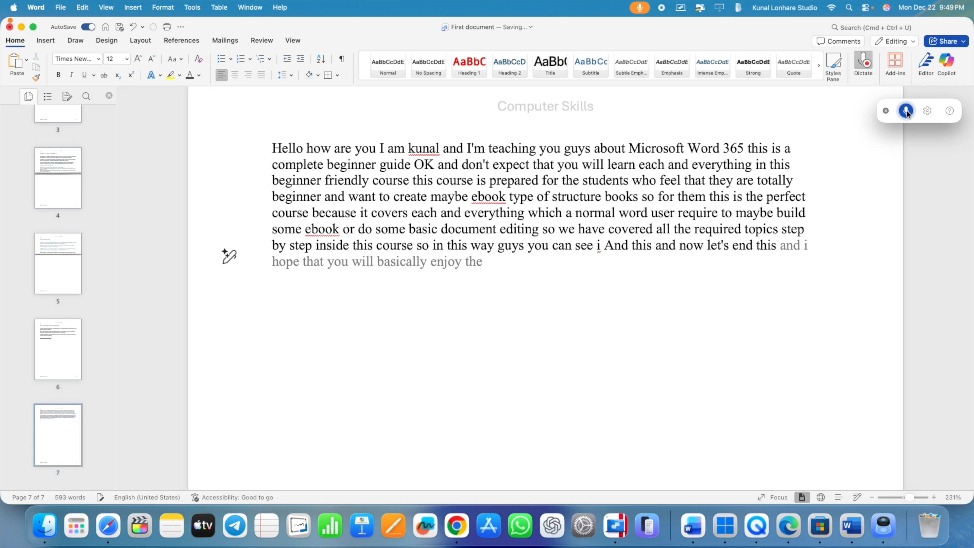
click(907, 112)
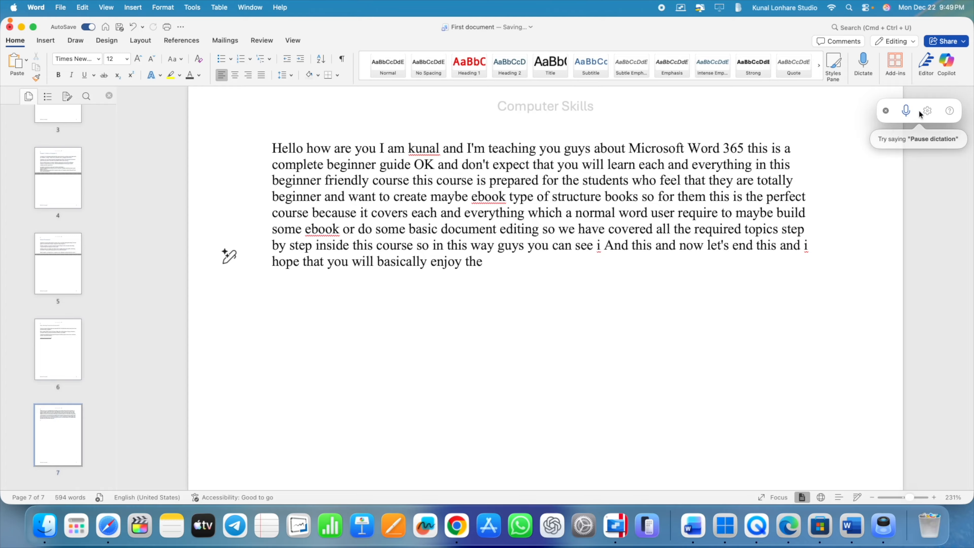
- Review the dictation settings for spoken language, microphone and punctuation without changing them, and end the dictation session
click(927, 111)
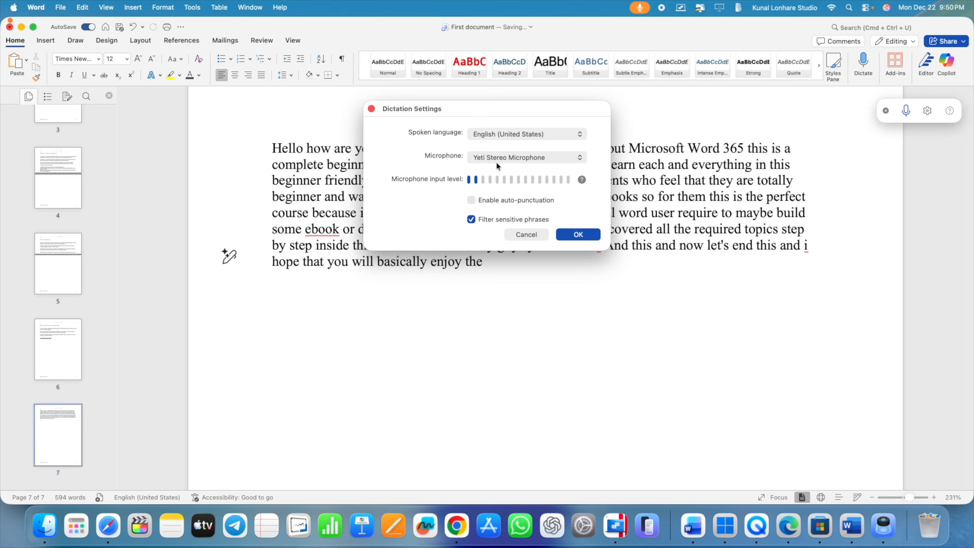
click(371, 109)
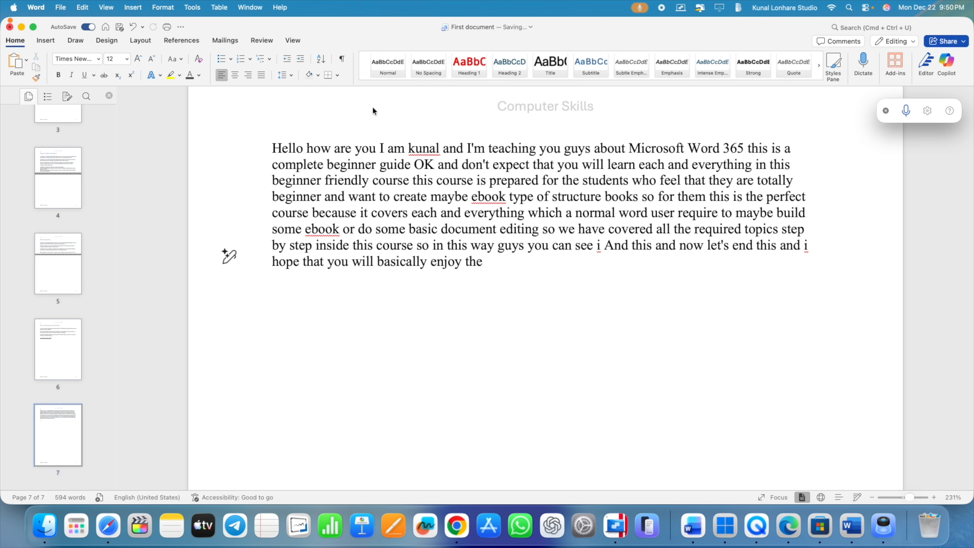
click(885, 111)
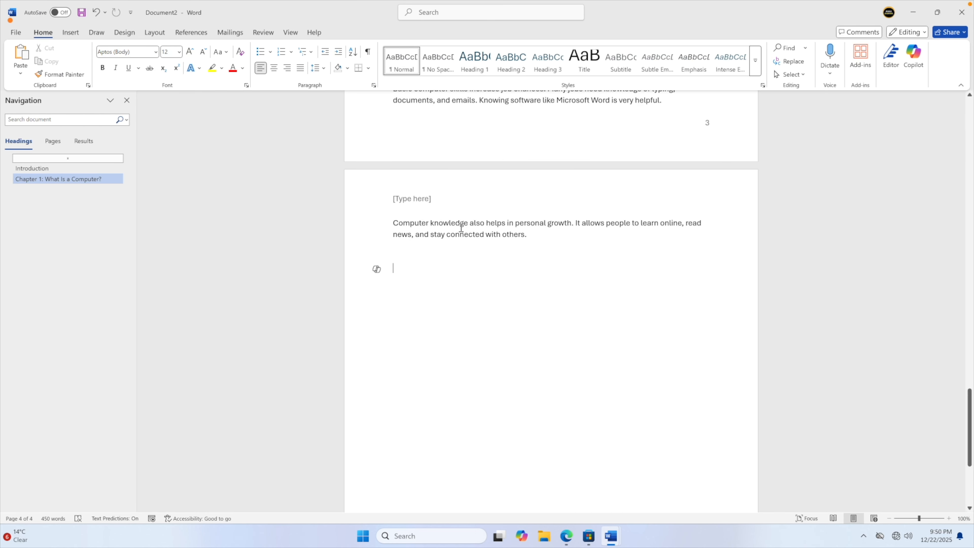
- Switch to Word for Windows and try to start dictation on page 4 of Document2
click(830, 58)
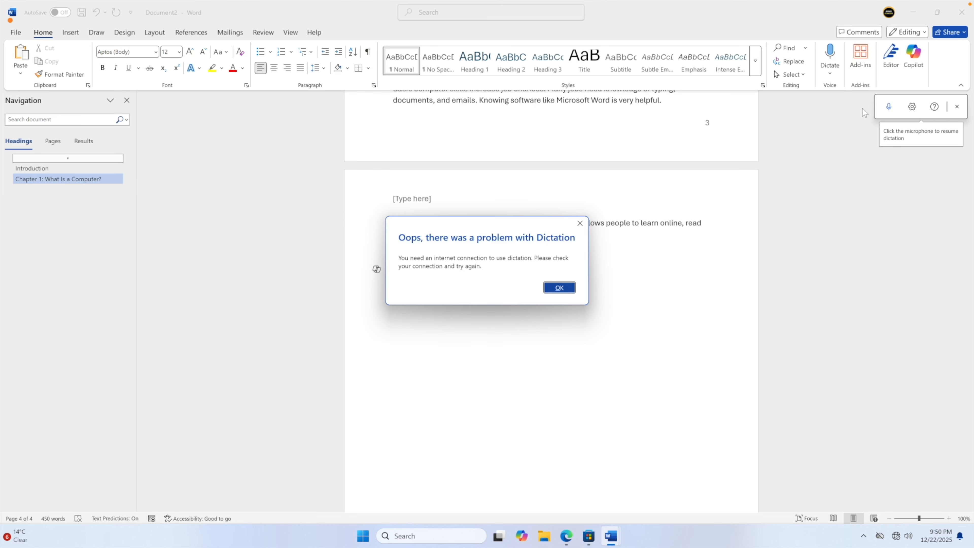
click(580, 223)
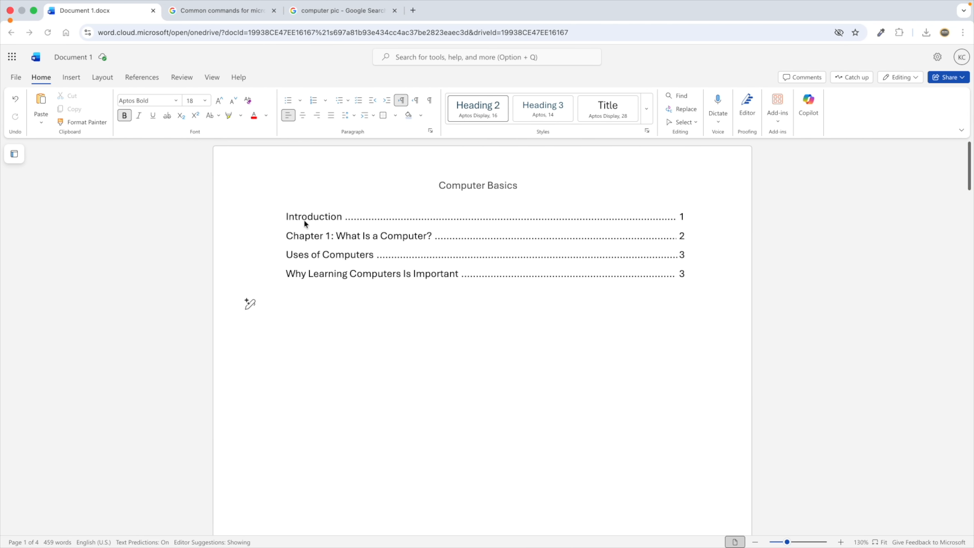
- Switch to Word for the web and try dictation in Document 1, reloading the page and allowing microphone access for this time
click(715, 104)
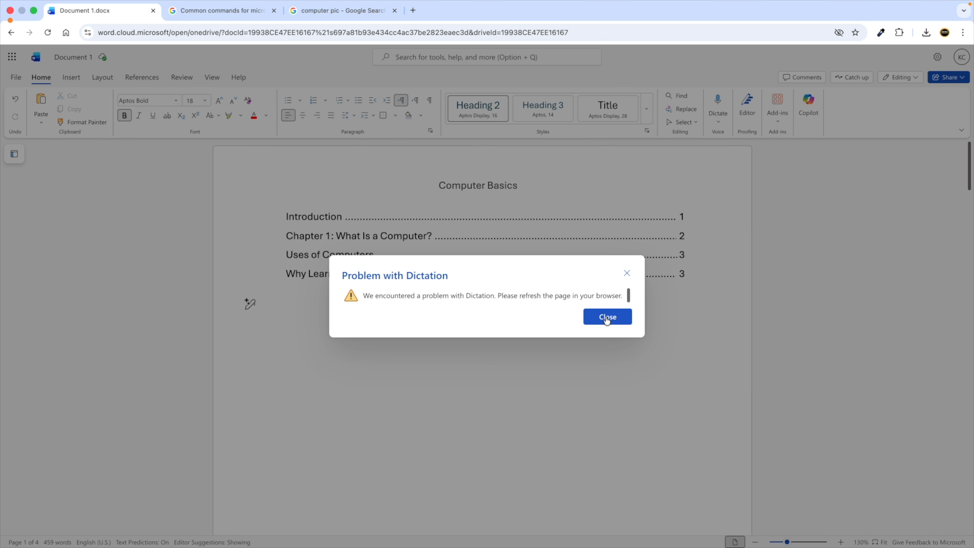
click(606, 320)
click(46, 32)
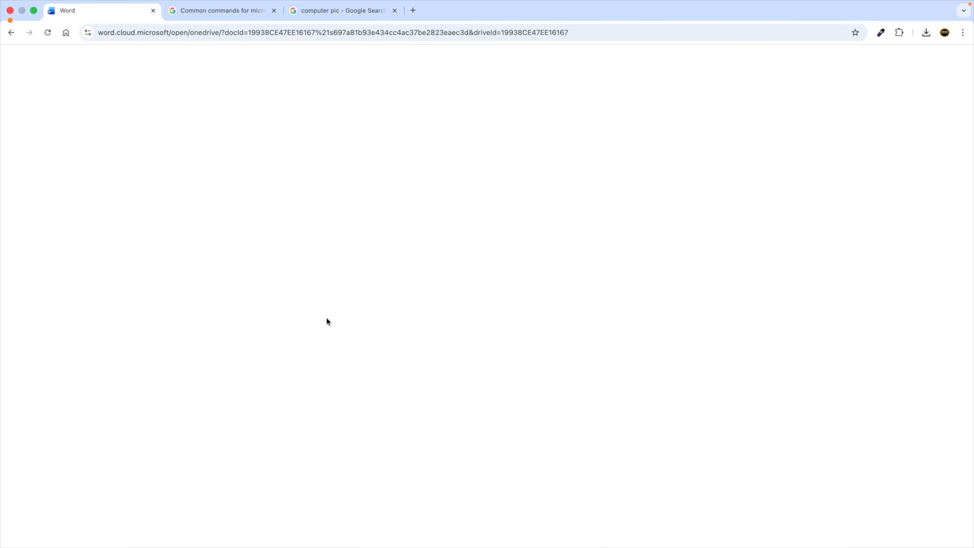
click(338, 273)
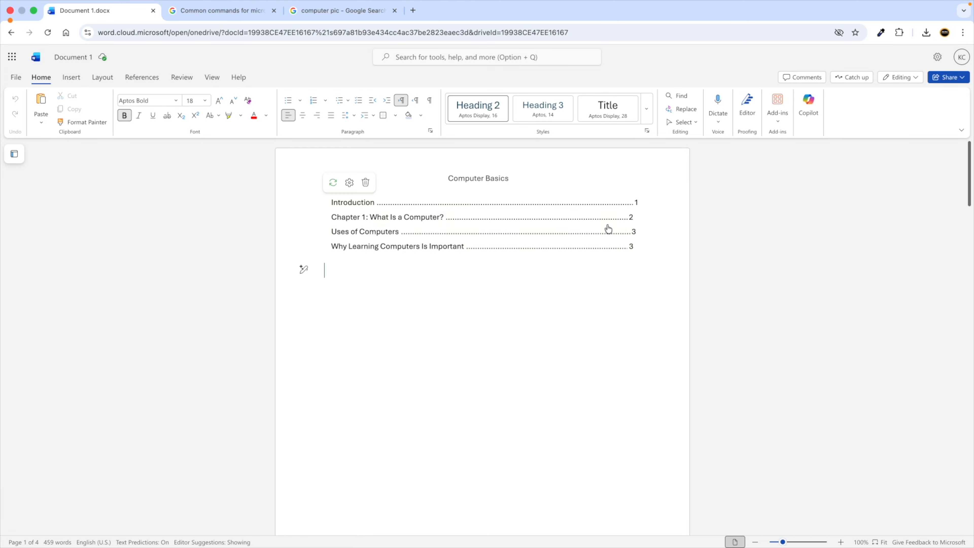
click(727, 99)
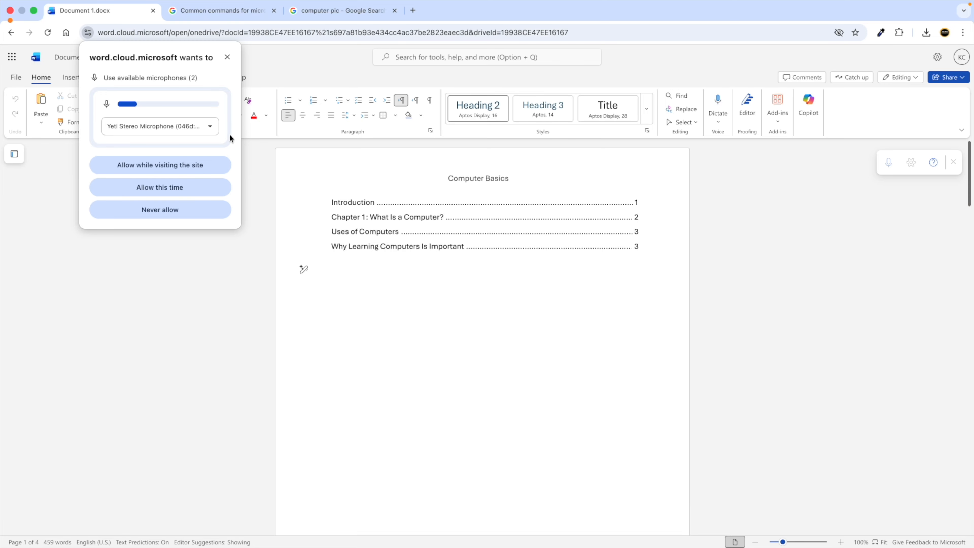
click(164, 187)
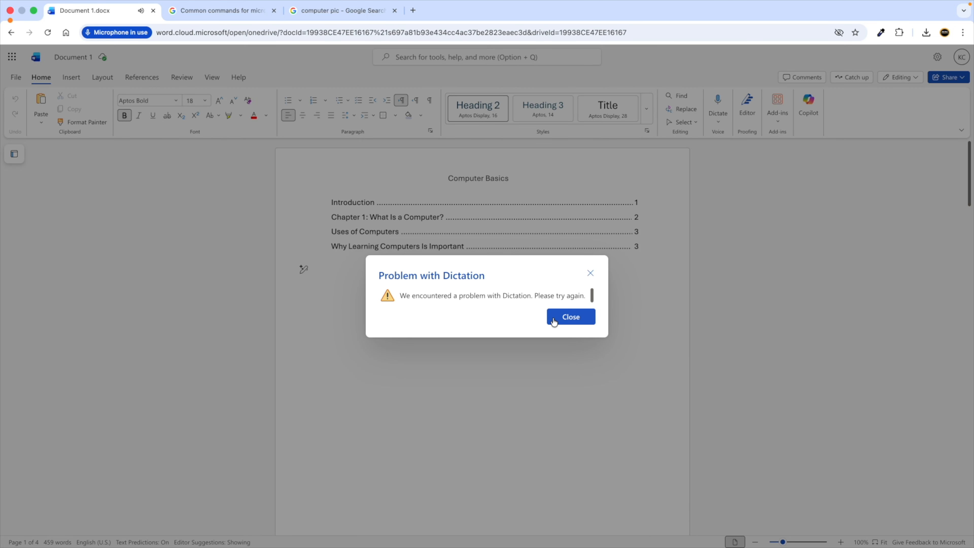
click(554, 321)
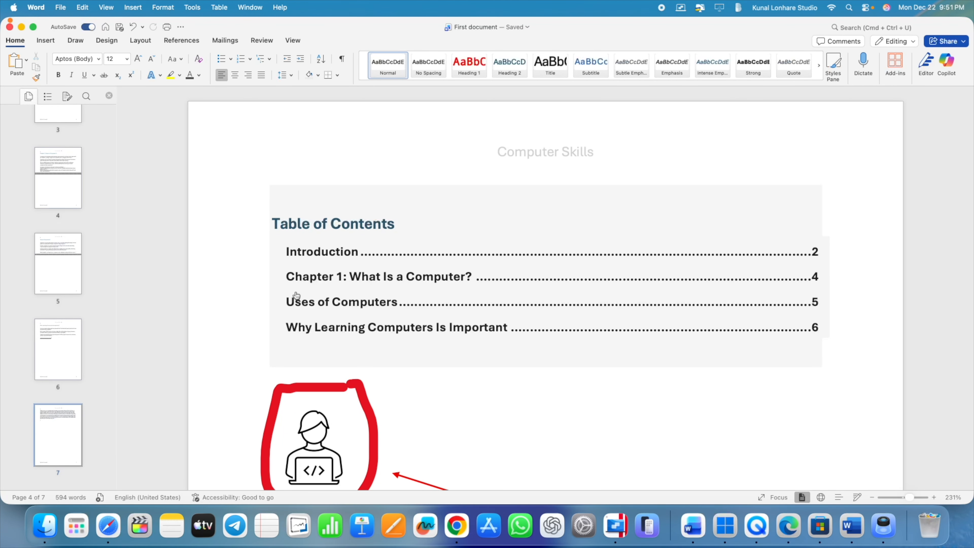
- Switch to Word for Mac and select the horizontal line below the Introduction on page 2 of First document
scroll(338, 346, down, 15)
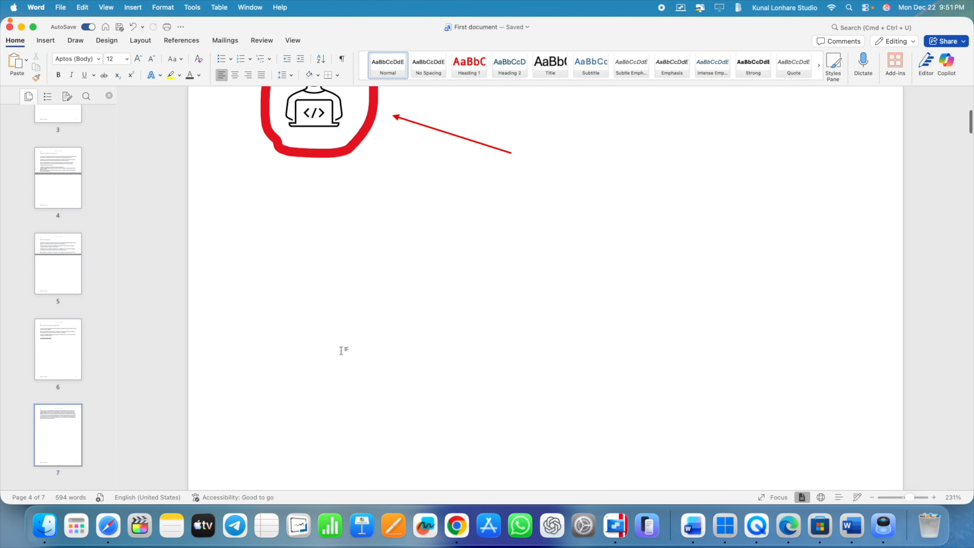
scroll(341, 350, down, 10)
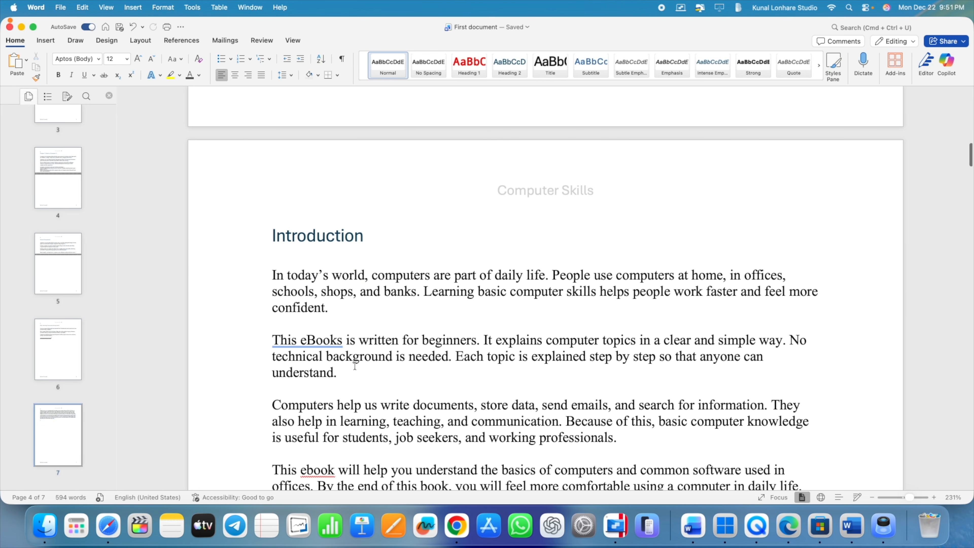
scroll(340, 362, down, 10)
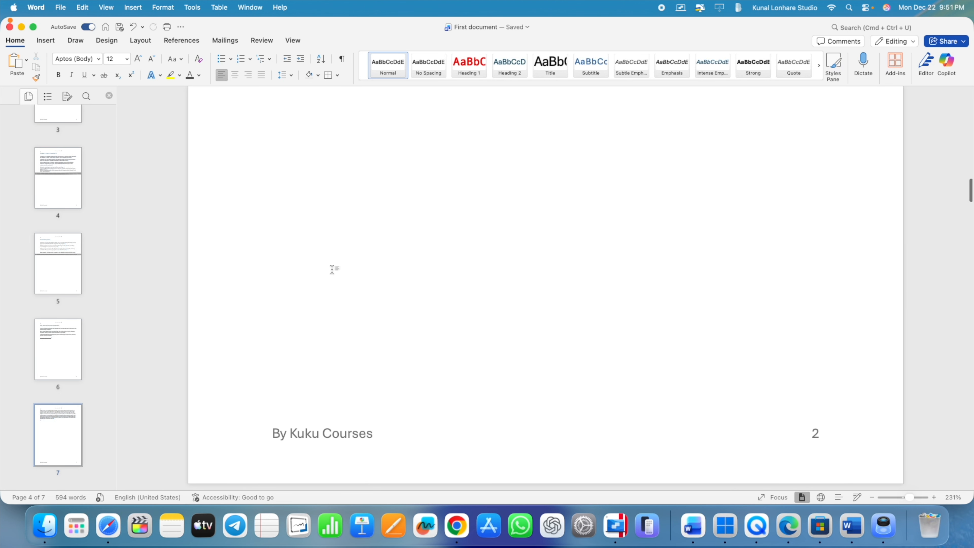
key(super+z)
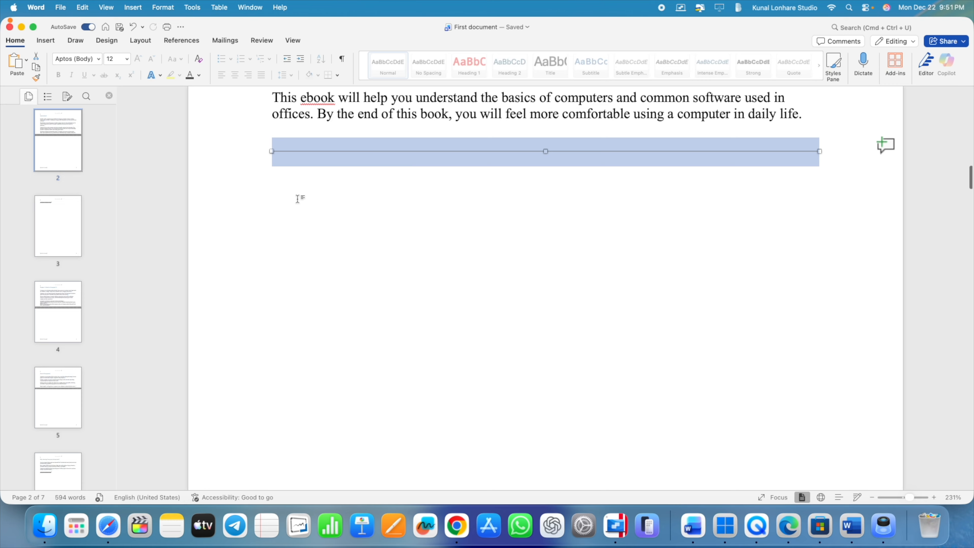
scroll(311, 186, up, 3)
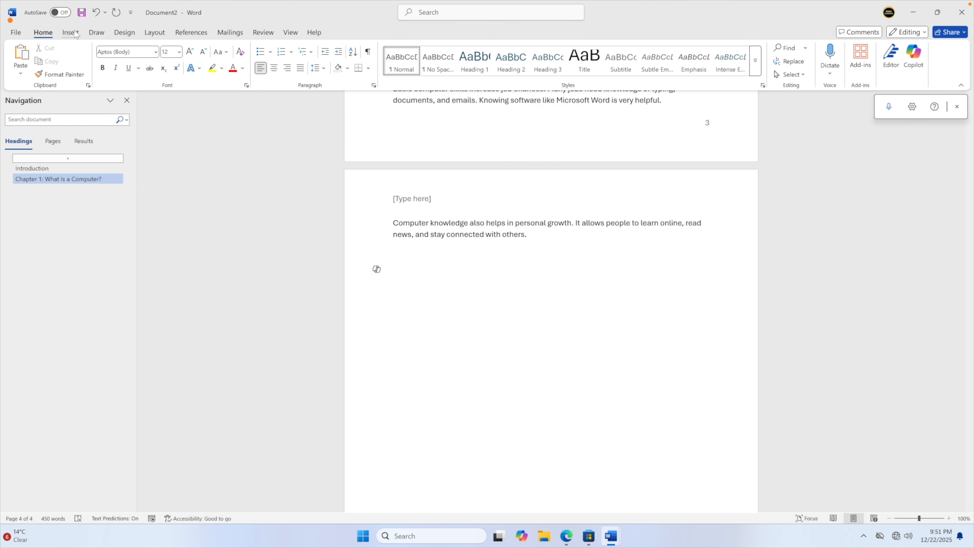
- Switch to Word for Windows and try to turn on AutoSave for Document2 with OneDrive - Personal
click(59, 13)
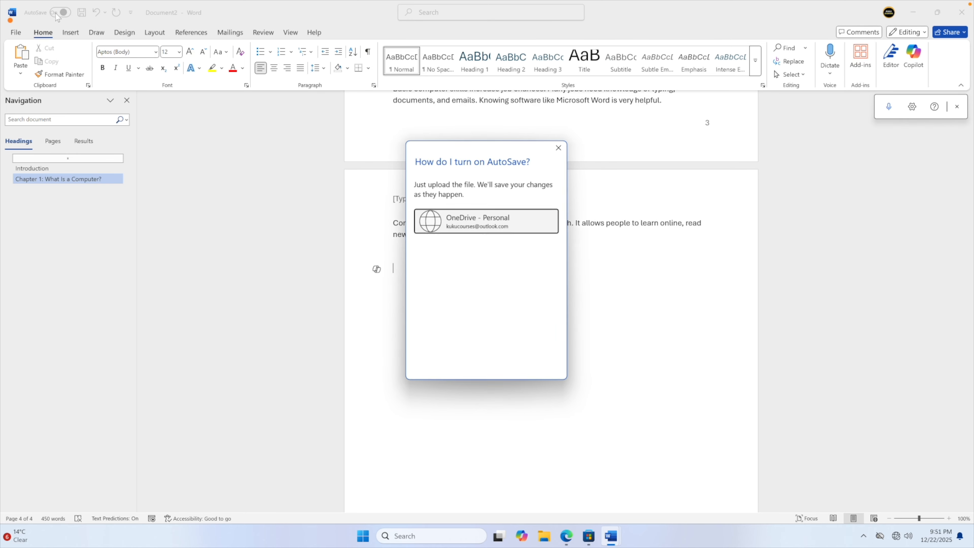
click(474, 218)
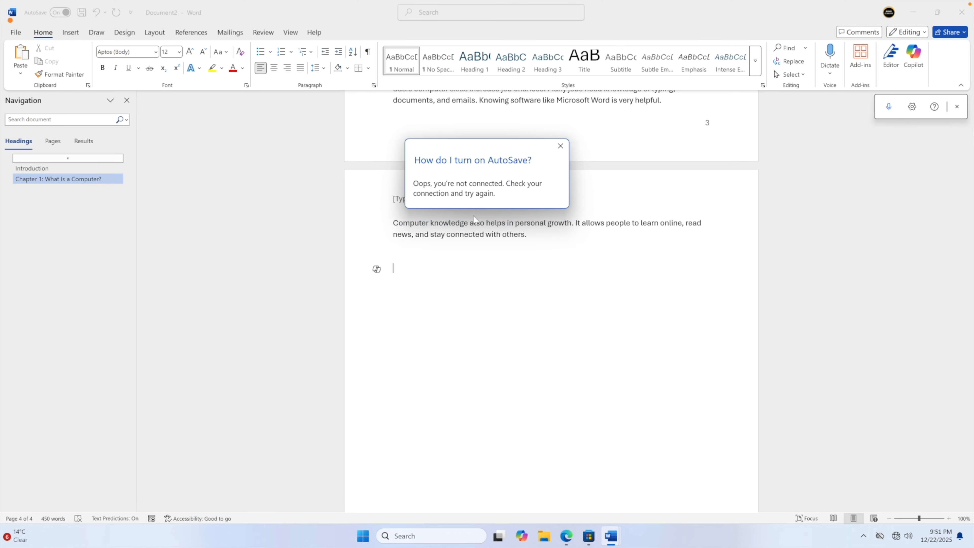
click(559, 147)
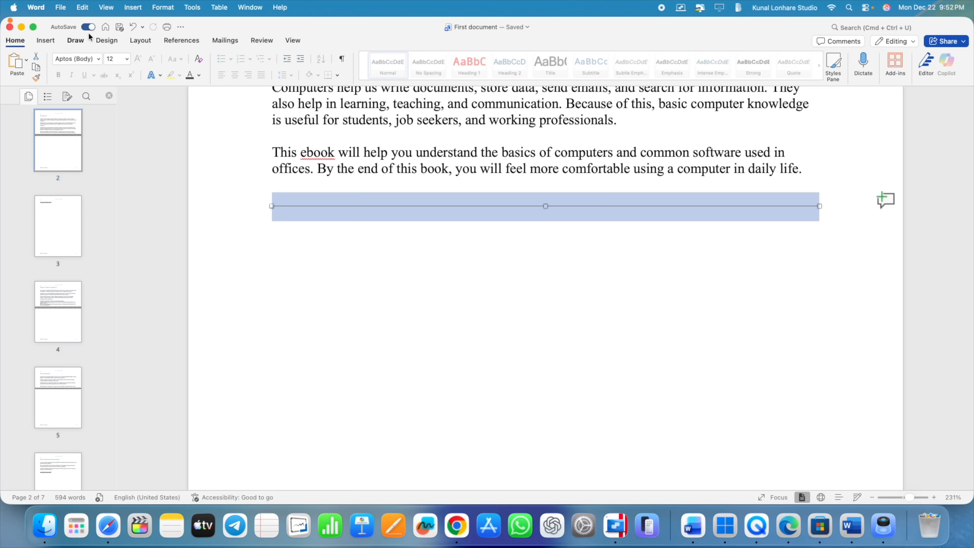
- Switch to Word for the web and add the line "End" below the last Introduction paragraph on page 2 of Document 1
key(ctrl+Right)
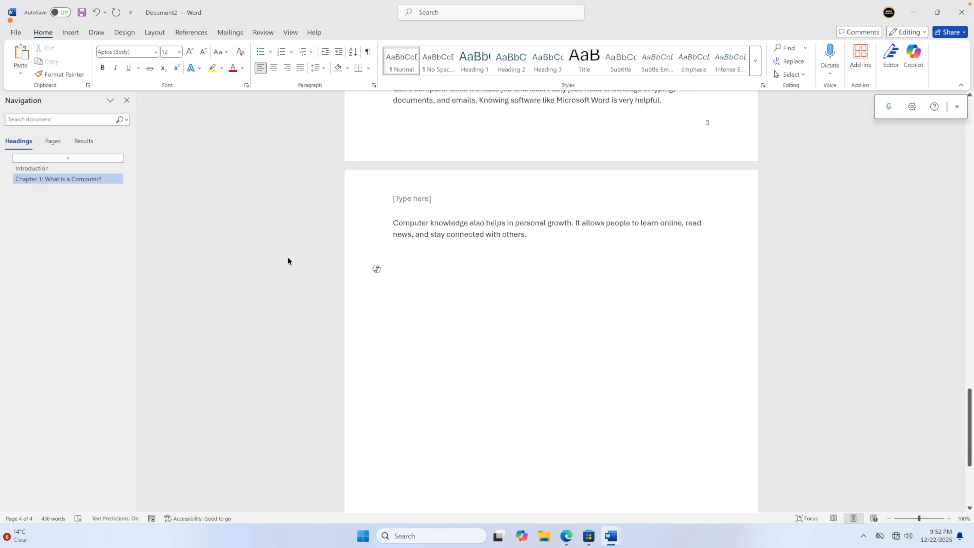
key(ctrl+Left)
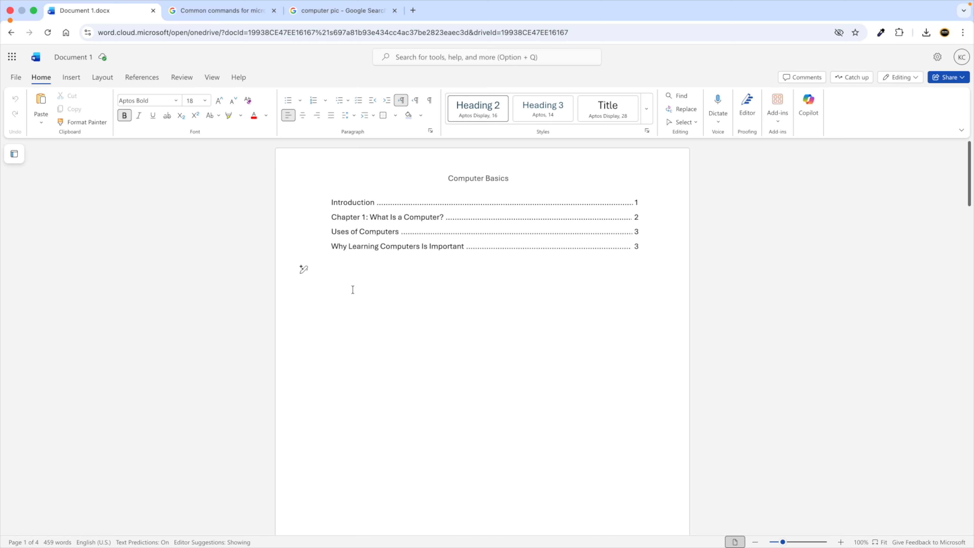
scroll(385, 333, down, 15)
scroll(383, 331, up, 10)
scroll(360, 380, down, 5)
scroll(360, 386, down, 2)
click(350, 262)
key(Return)
key(Return)
text(En)
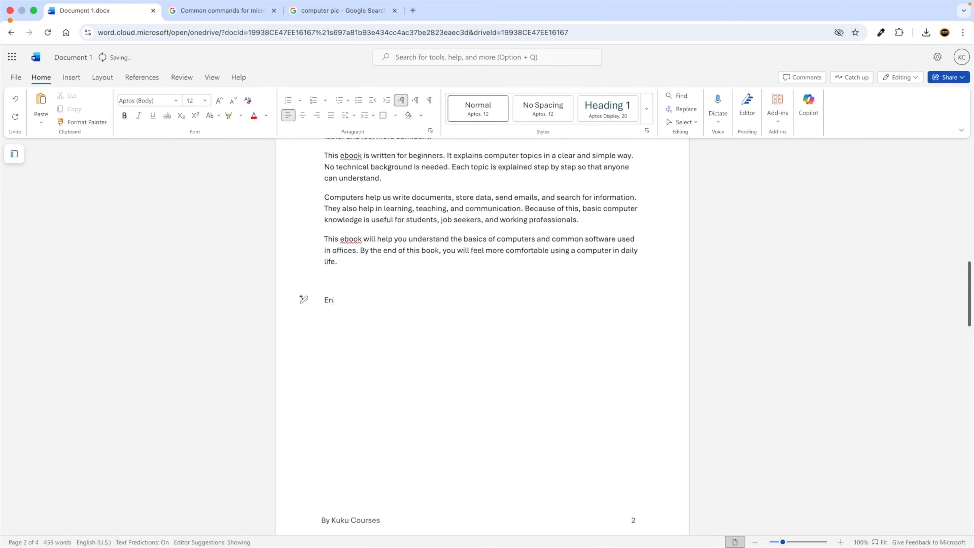
text(d)
key(Return)
click(202, 262)
scroll(114, 57, up, 5)
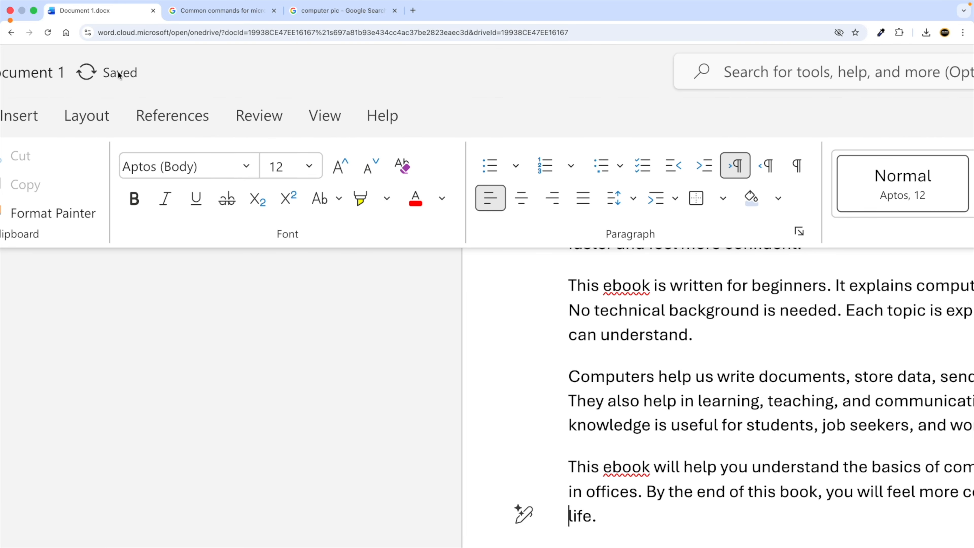
- Switch to Word for Mac and look through First document from the table of contents to the dictated text at the end
scroll(115, 75, down, 5)
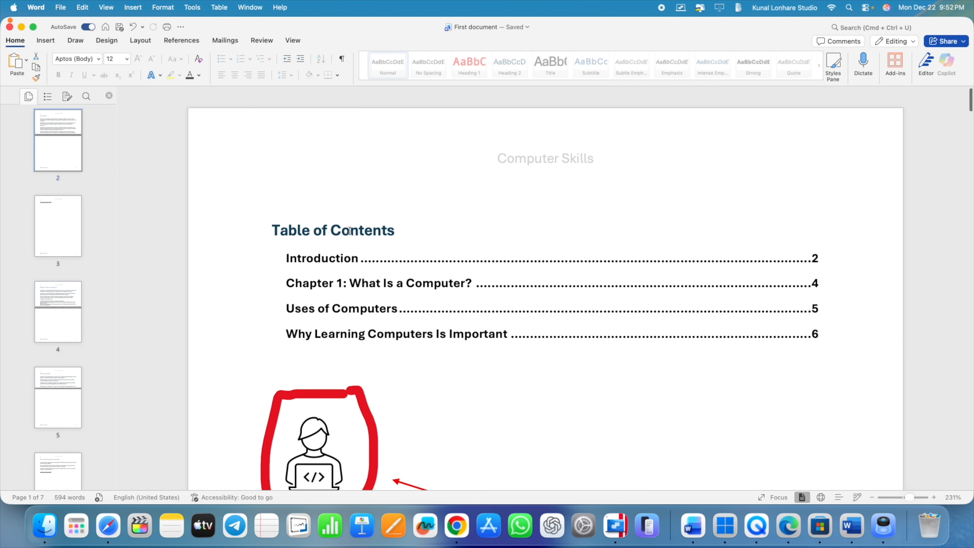
scroll(349, 231, down, 5)
scroll(350, 230, down, 15)
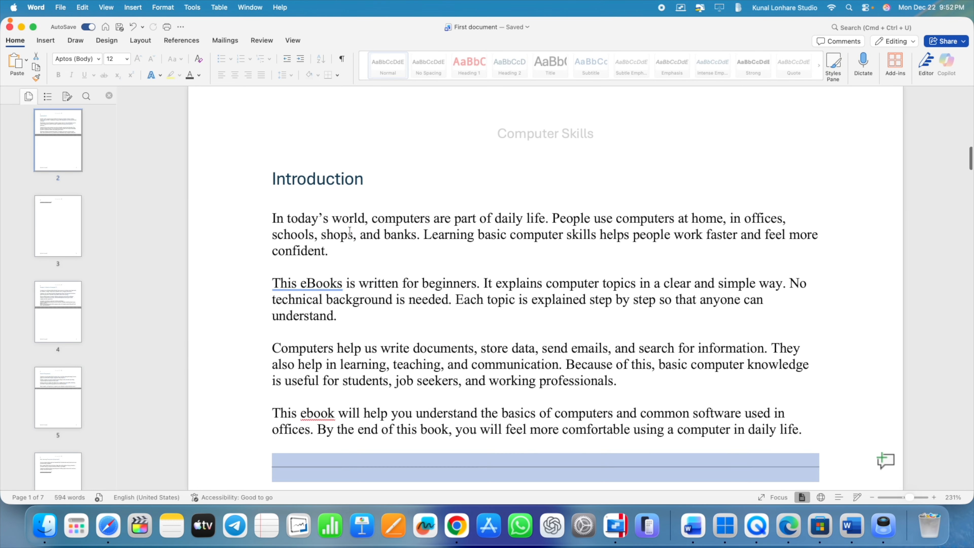
click(354, 202)
scroll(349, 243, down, 10)
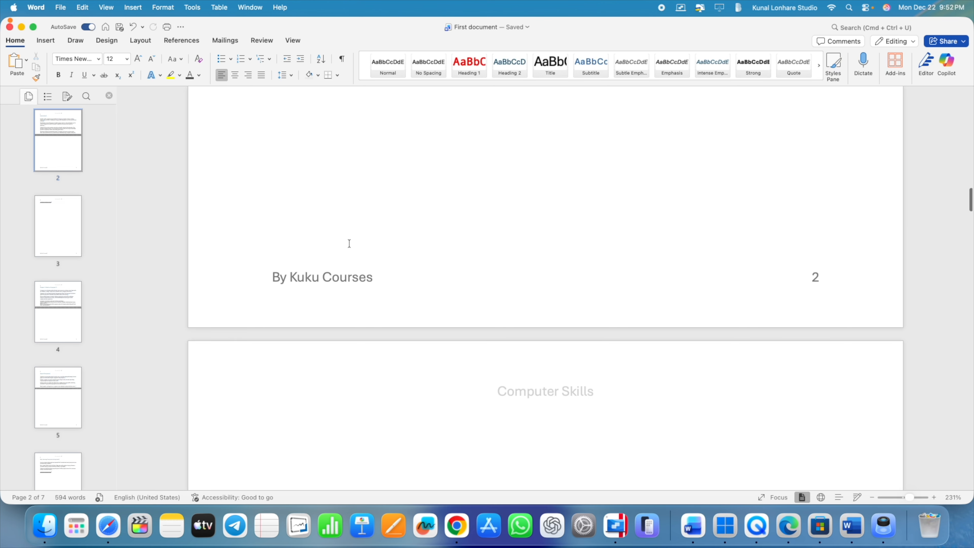
scroll(350, 243, down, 15)
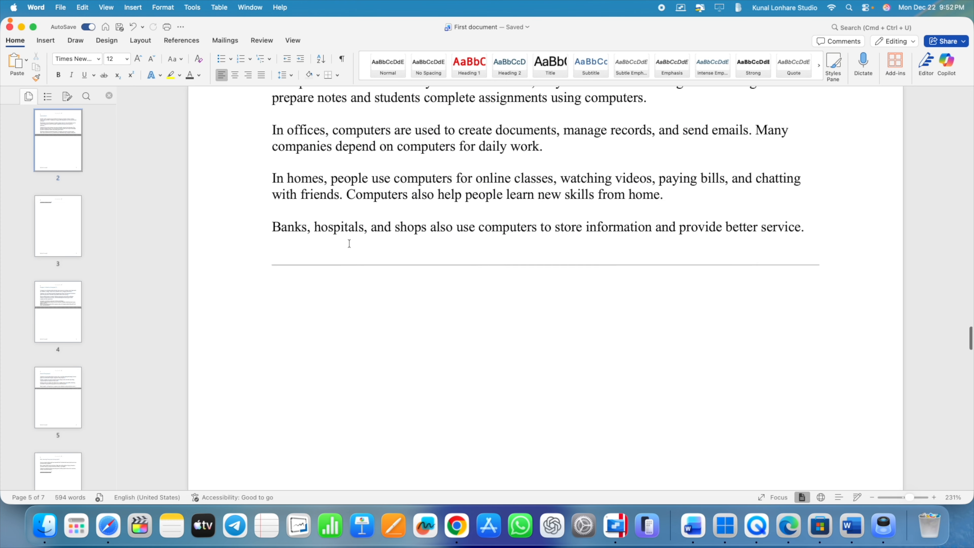
scroll(349, 244, down, 20)
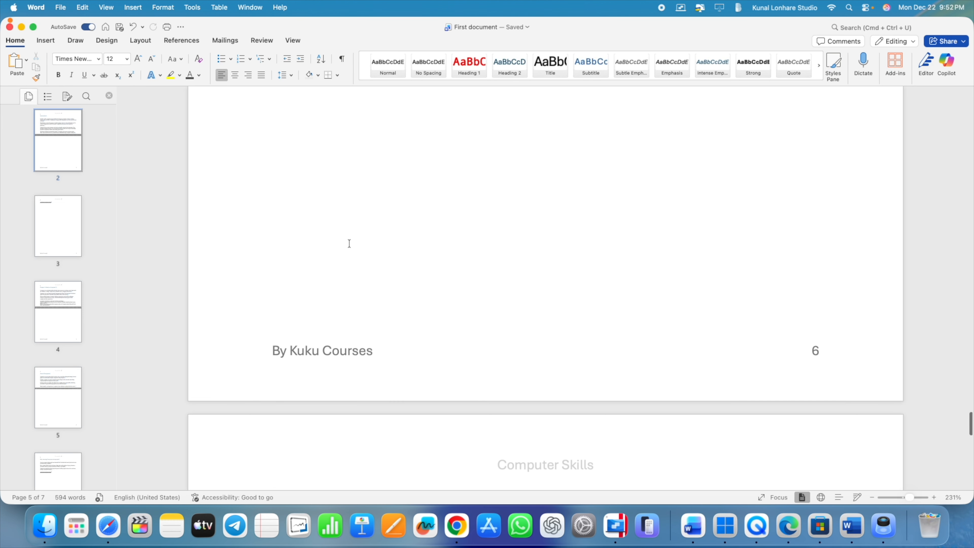
scroll(349, 243, down, 5)
scroll(349, 244, up, 20)
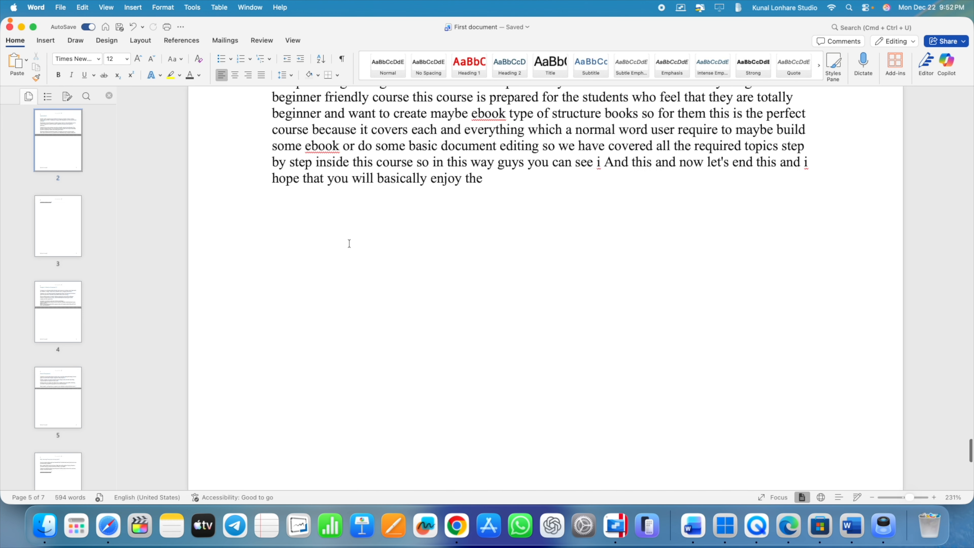
scroll(351, 247, down, 5)
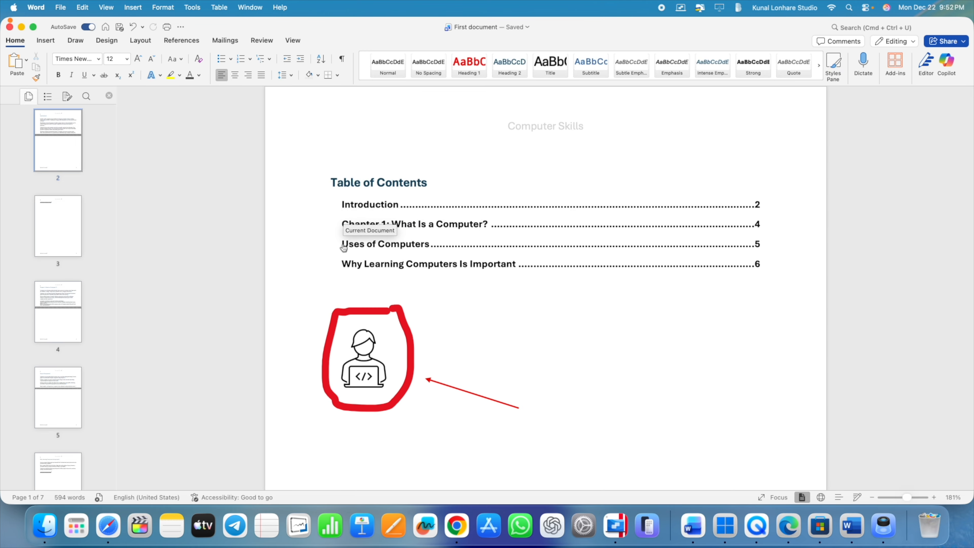
scroll(307, 245, down, 4)
scroll(305, 244, up, 2)
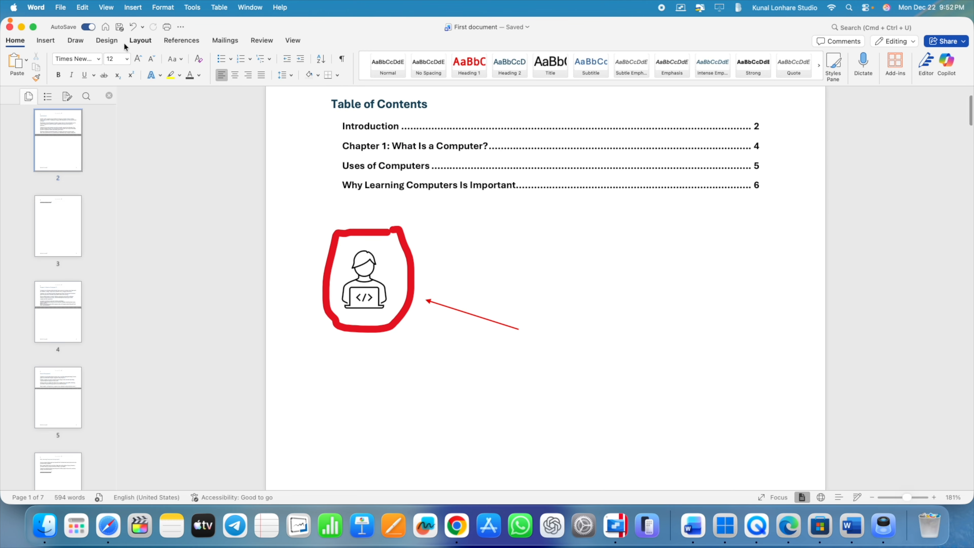
scroll(303, 226, down, 15)
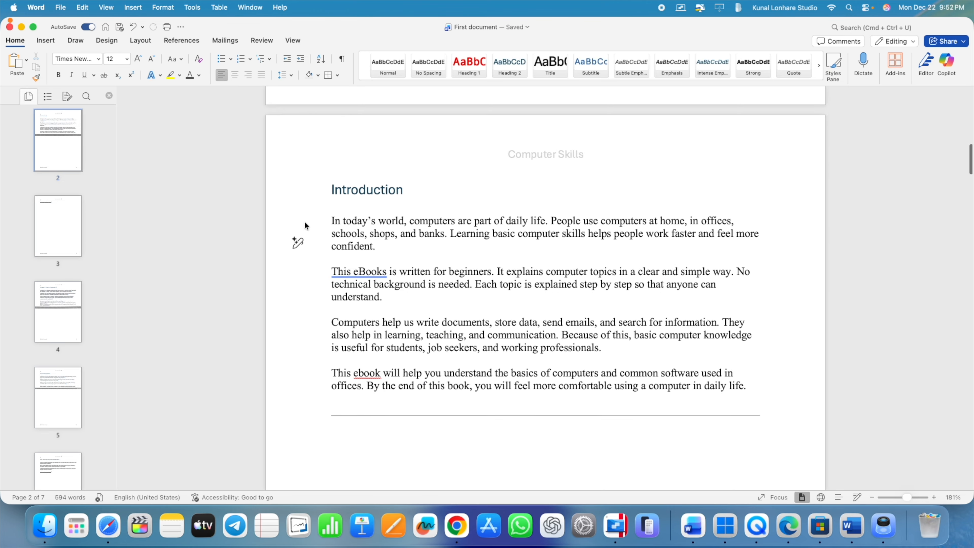
scroll(303, 225, down, 20)
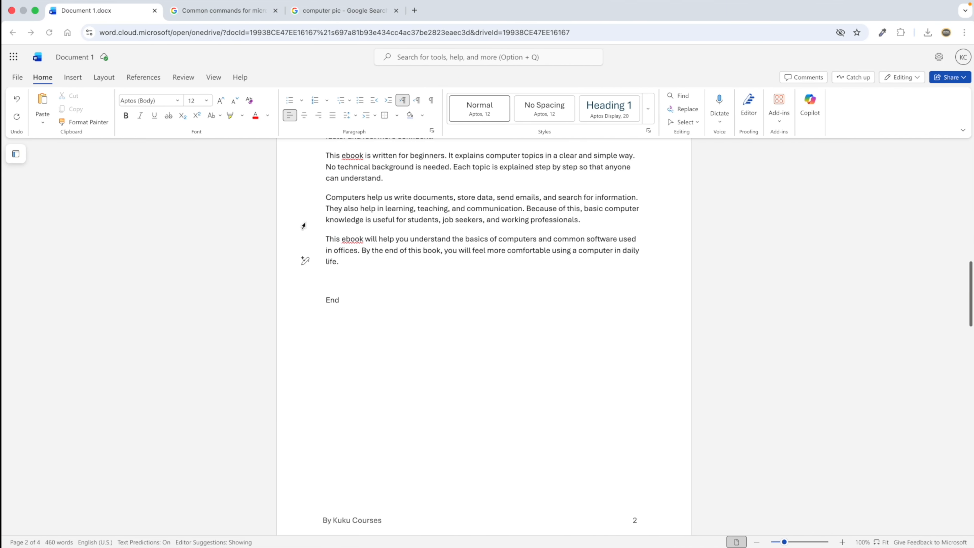
- Look over Document 1 in Word for the web, and review the Introduction and Chapter 1 pages of First document in Word for Mac
scroll(353, 264, up, 6)
scroll(353, 264, up, 8)
scroll(354, 264, down, 12)
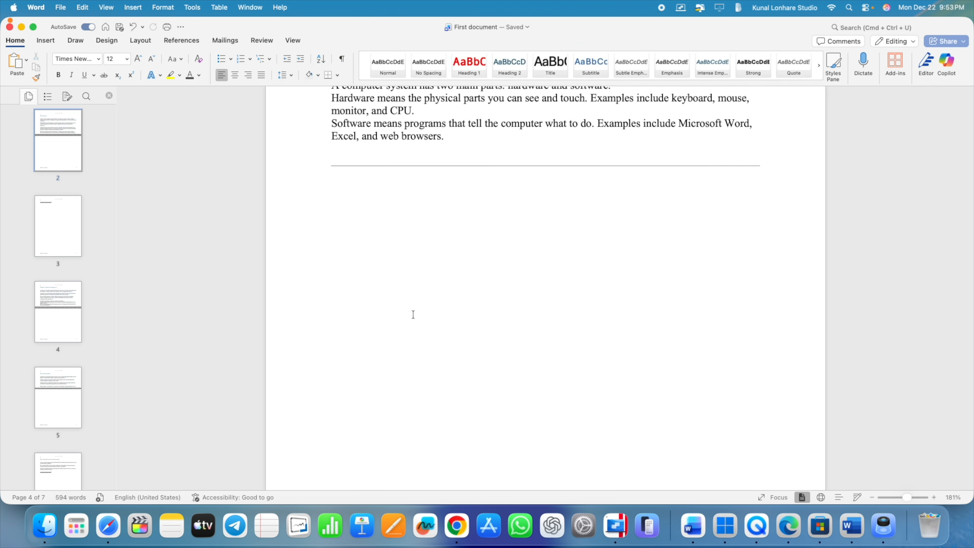
scroll(413, 315, up, 5)
scroll(413, 314, up, 5)
scroll(413, 315, up, 8)
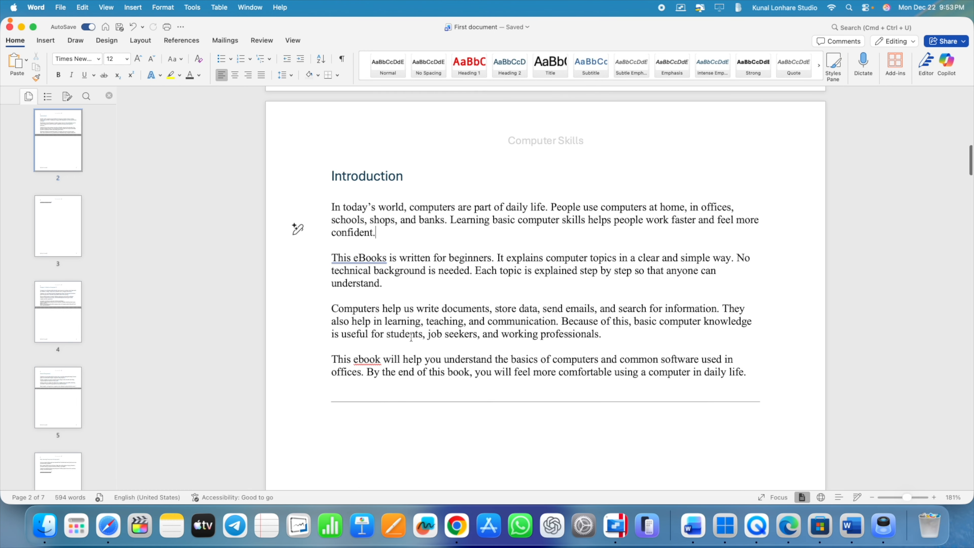
scroll(533, 404, down, 7)
scroll(532, 405, up, 3)
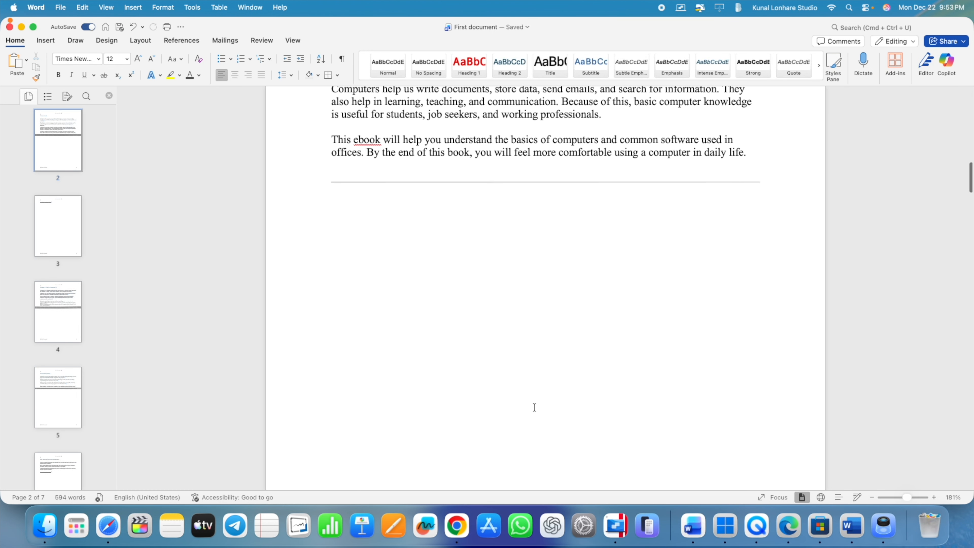
scroll(639, 198, down, 5)
scroll(530, 206, up, 5)
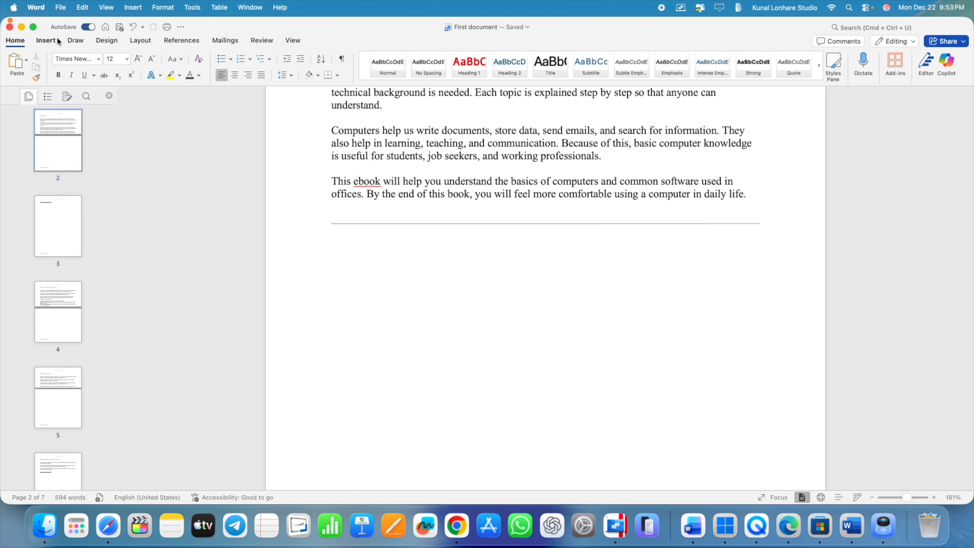
- Close First document, open Document 1 from the recent files in Word for Mac and place the cursor after "End" on page 2
click(10, 31)
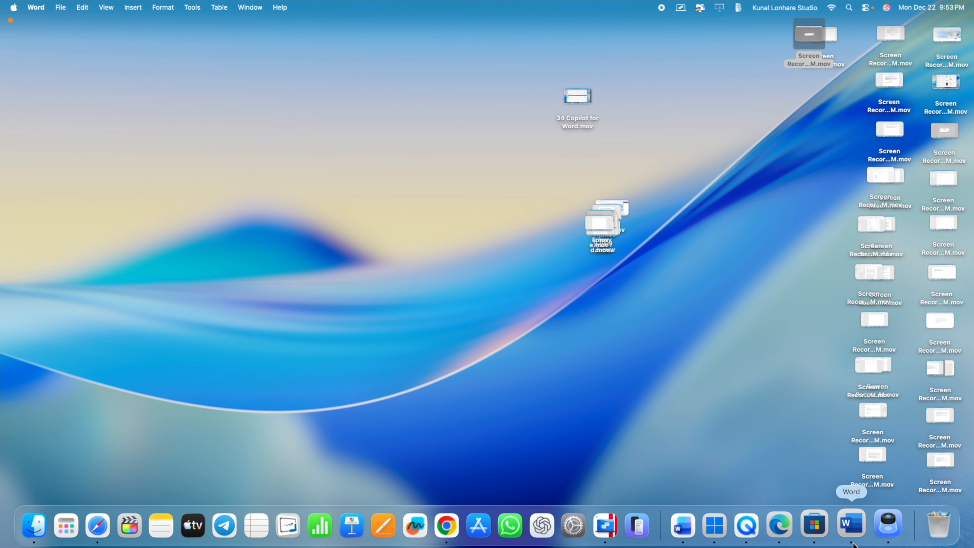
click(688, 531)
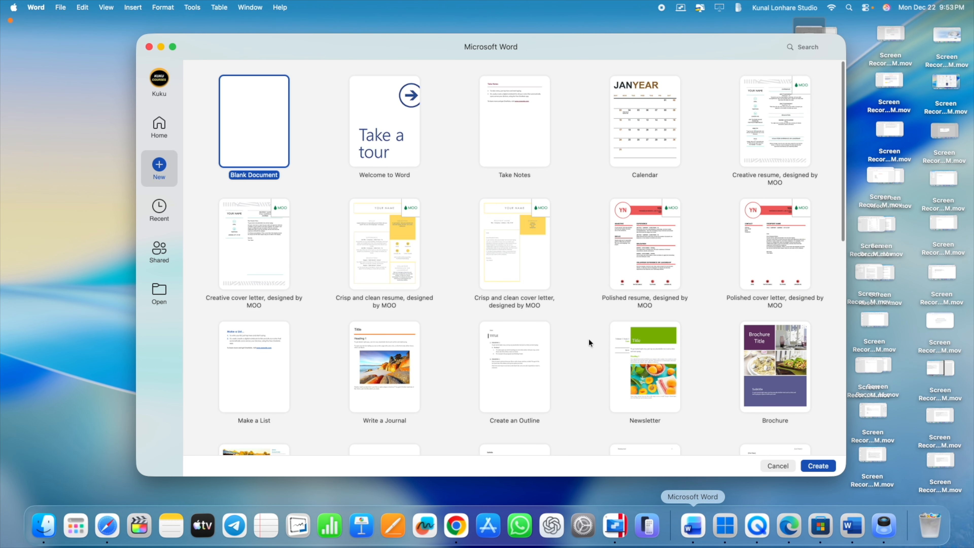
click(155, 130)
click(246, 245)
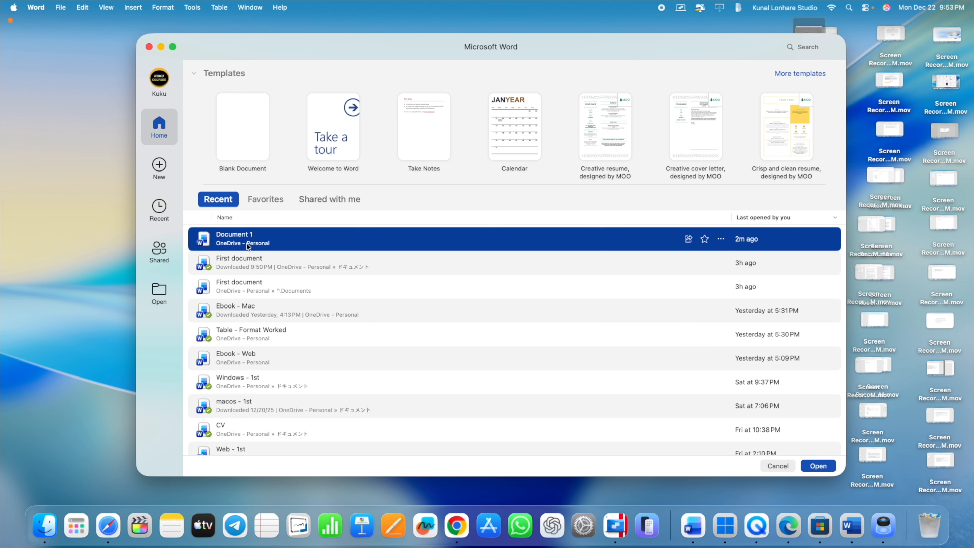
double_click(272, 238)
scroll(337, 327, down, 20)
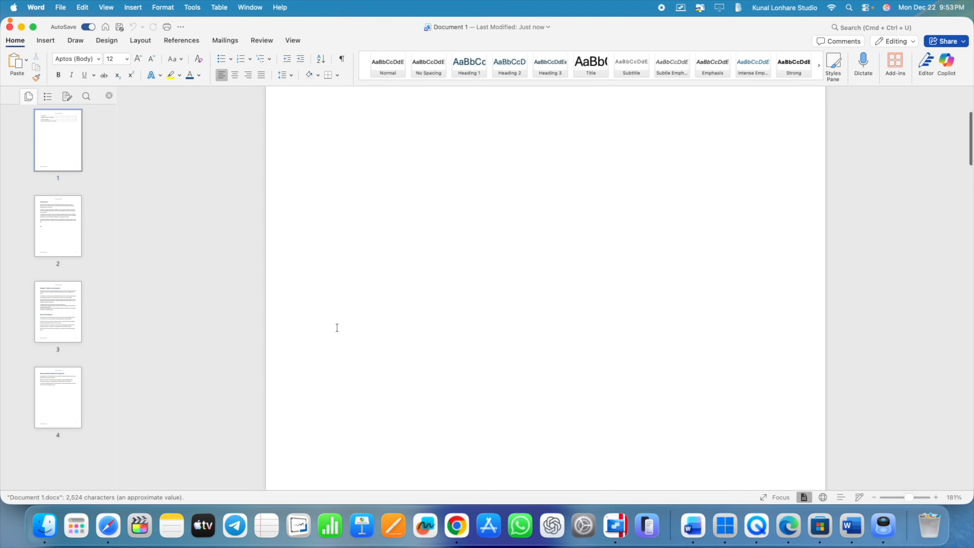
click(344, 228)
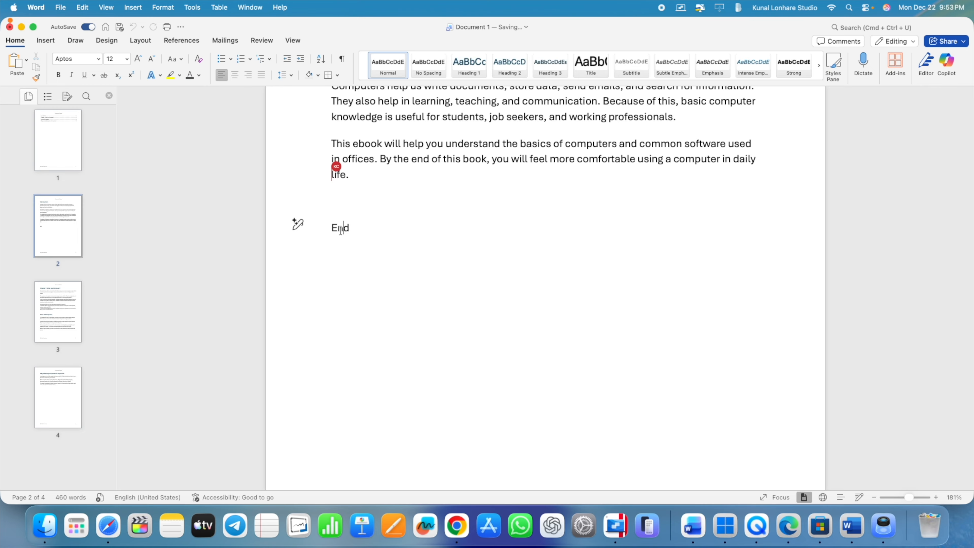
click(359, 234)
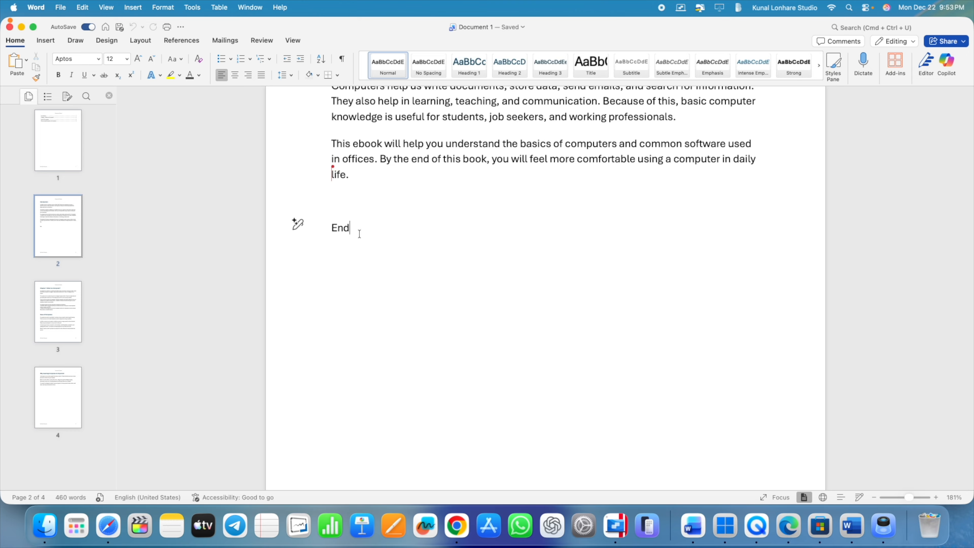
- Examine the sharing options of Document 1, toggling Can Edit for invited people, and return to the line below "End"
click(954, 42)
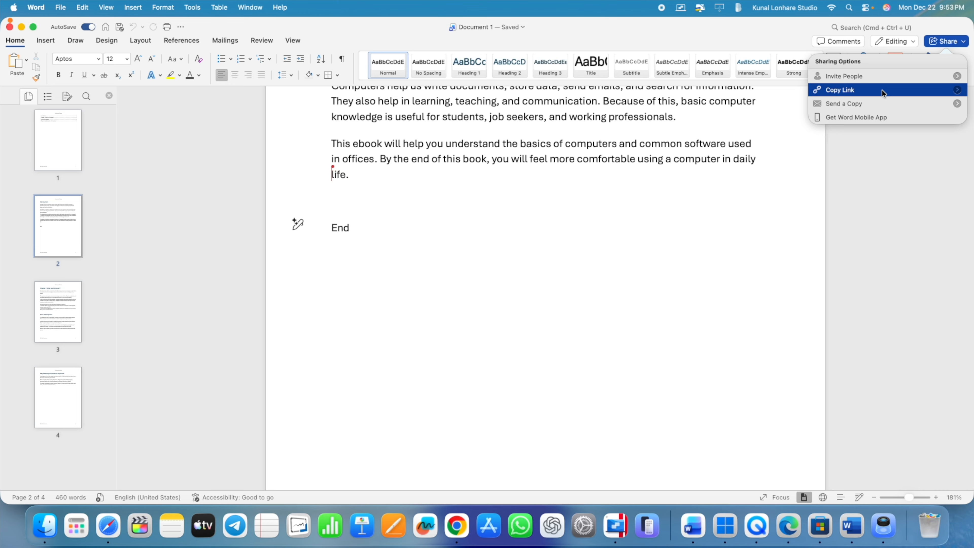
click(865, 77)
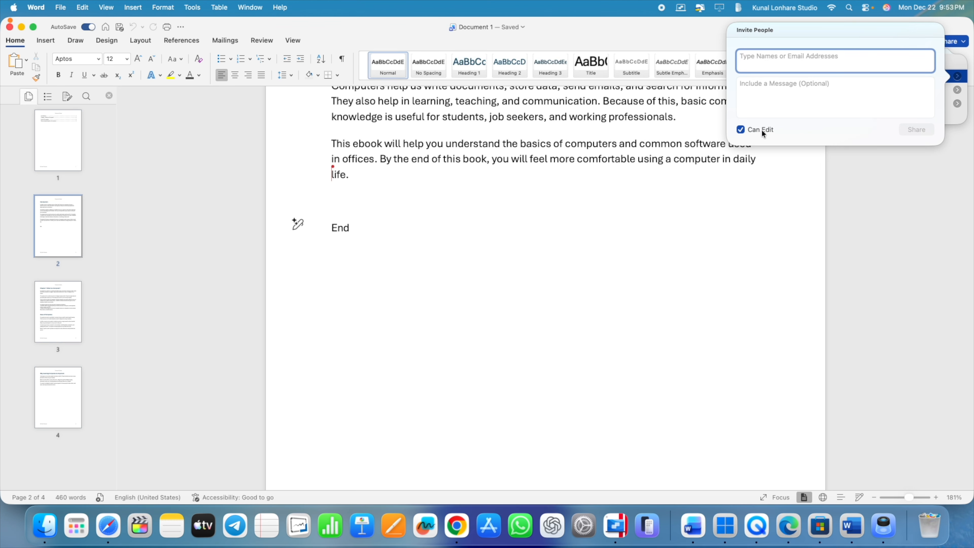
click(740, 130)
click(956, 70)
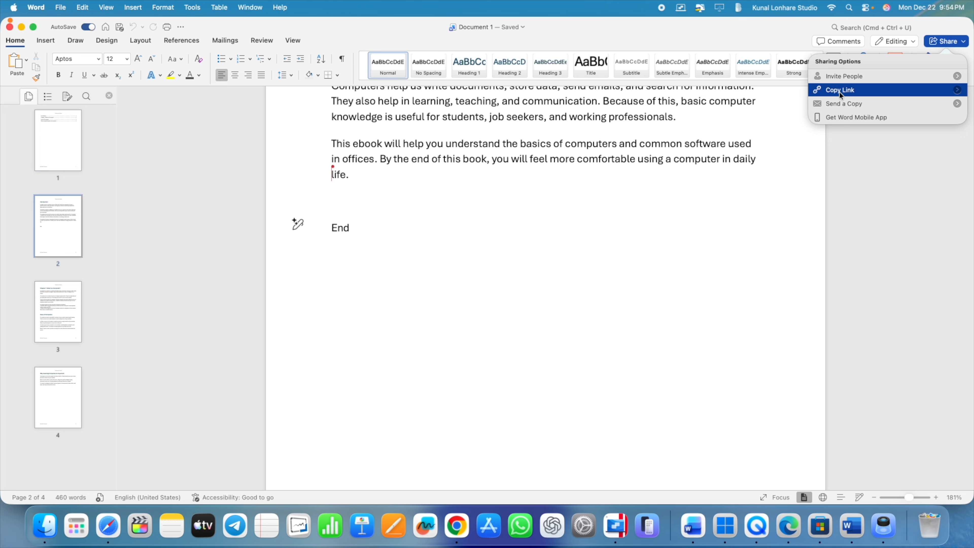
click(335, 251)
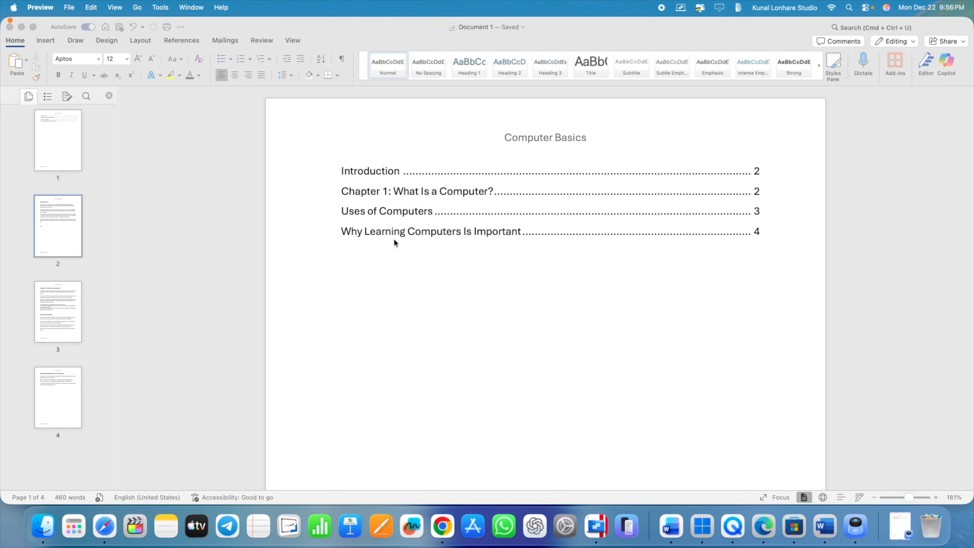
- Return to Document 1 in Word for Mac and look over the table of contents and the Introduction on pages 1 and 2
click(387, 243)
click(412, 261)
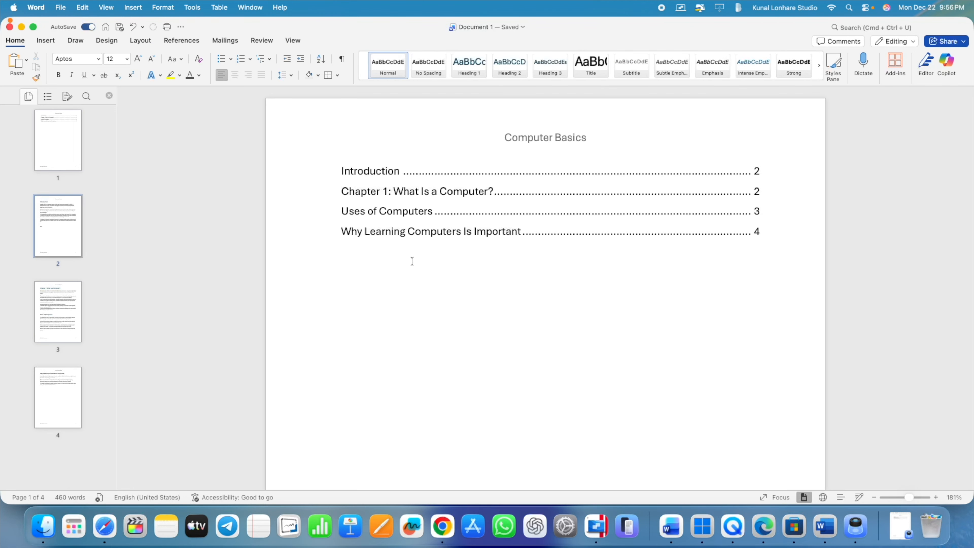
scroll(412, 262, down, 15)
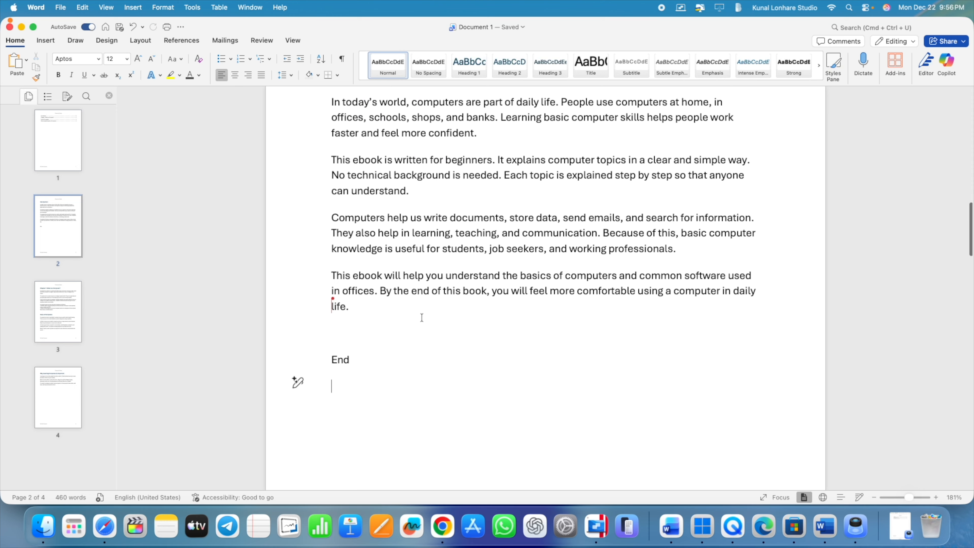
scroll(327, 244, up, 3)
scroll(327, 245, up, 10)
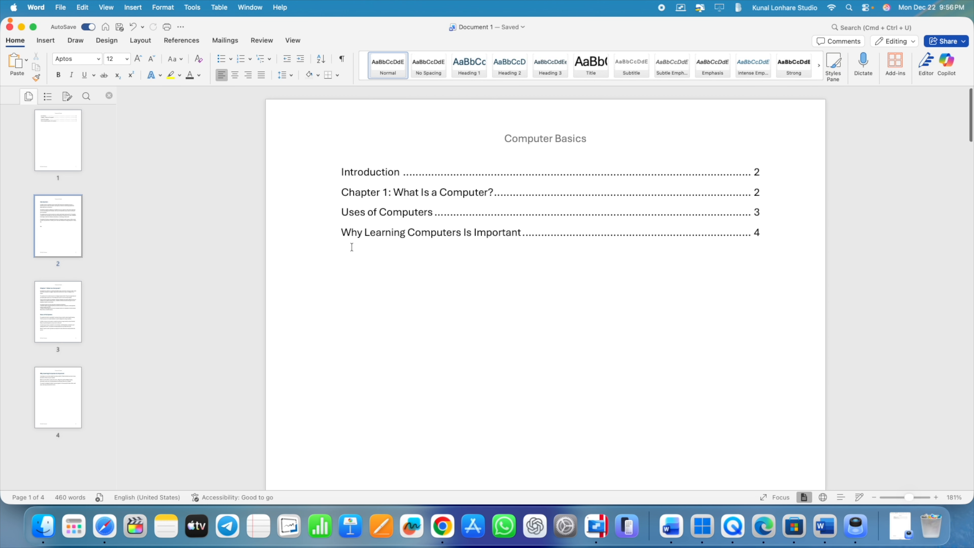
scroll(373, 192, down, 3)
click(371, 180)
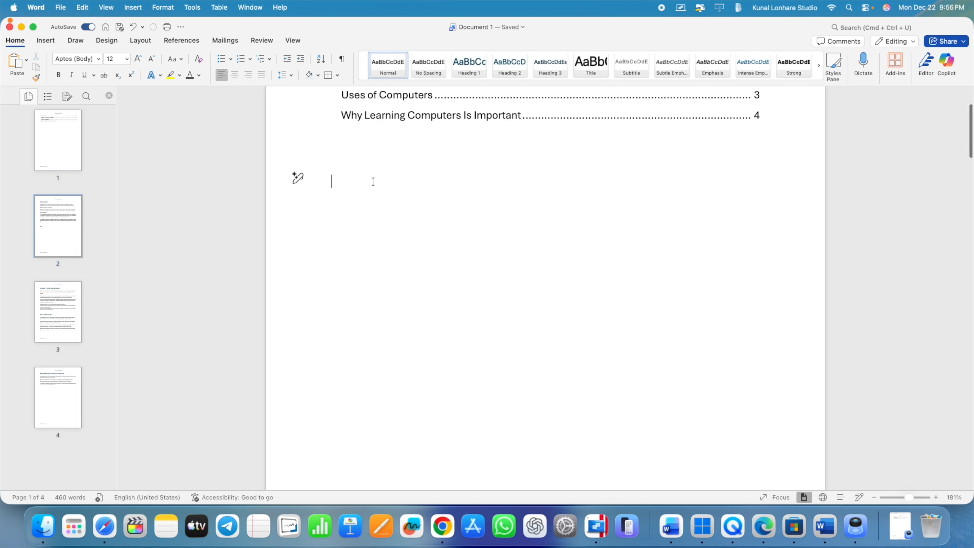
scroll(372, 186, up, 3)
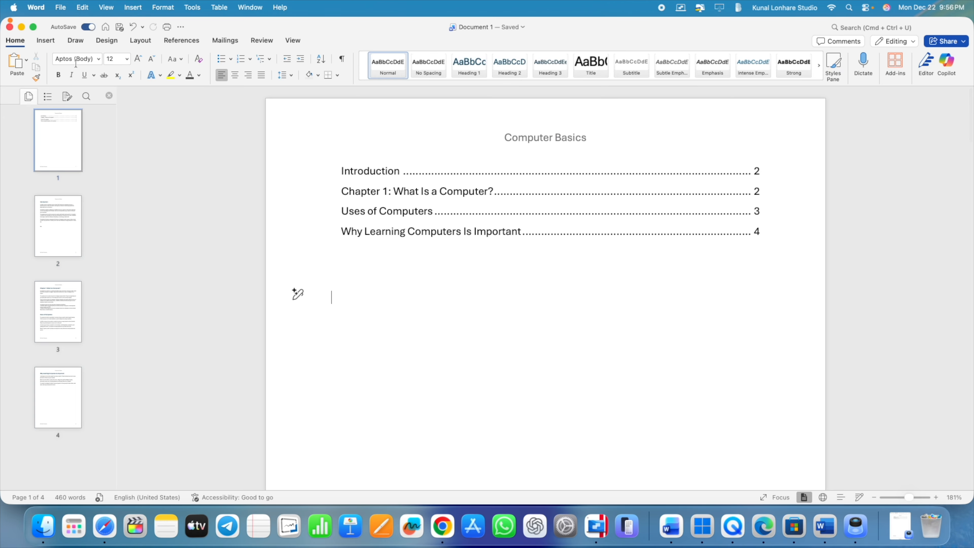
scroll(293, 259, down, 3)
scroll(313, 232, up, 3)
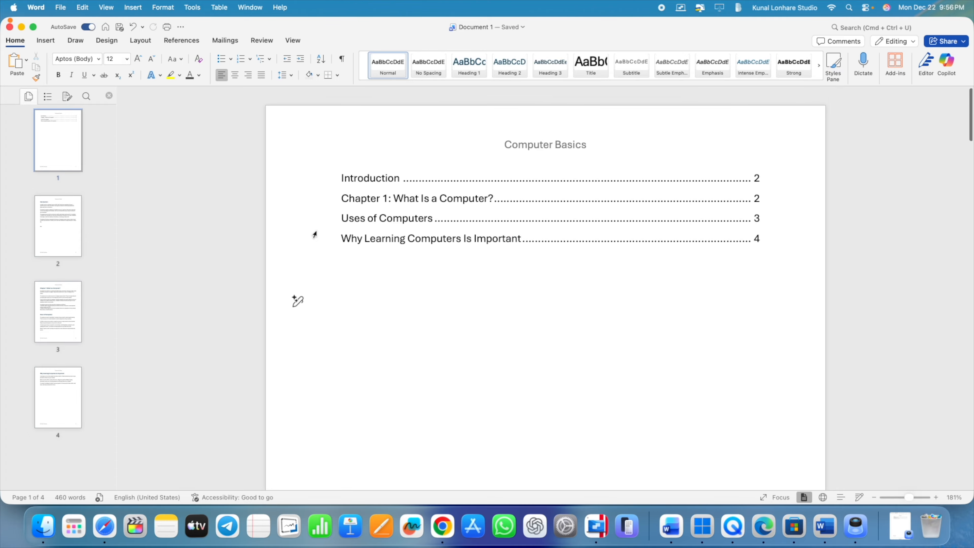
scroll(535, 132, down, 15)
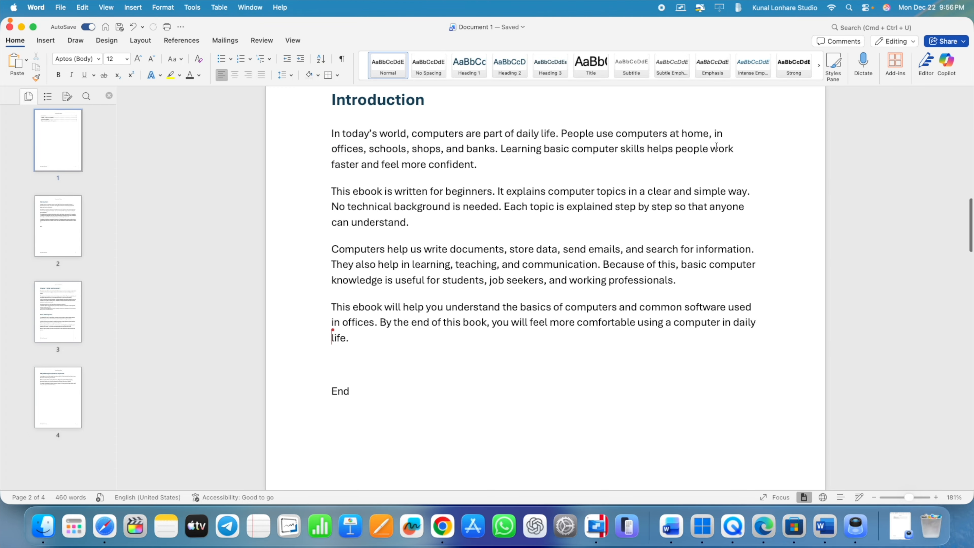
- Open Document 1.pdf in Preview, look through its pages and follow the Chapter 1 link in its table of contents
scroll(370, 218, down, 1)
scroll(387, 165, up, 15)
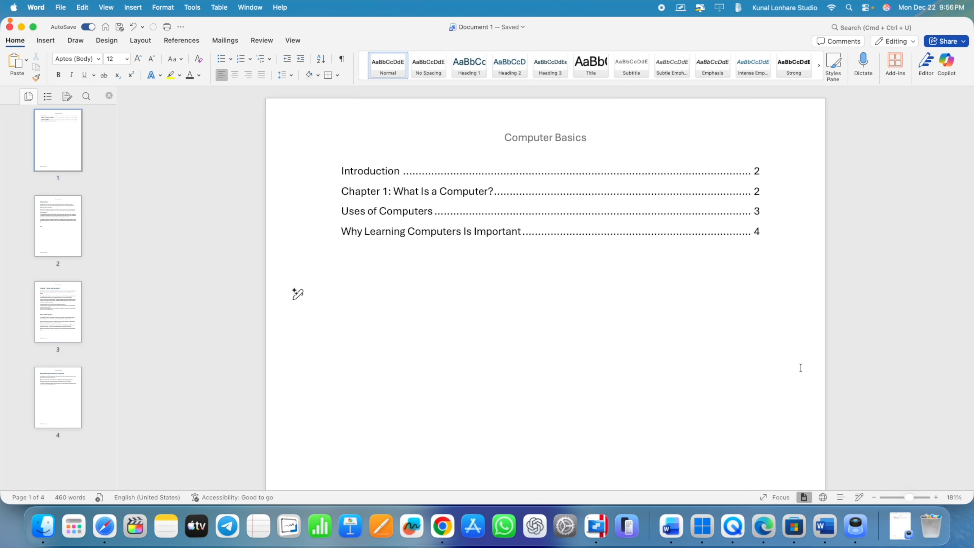
click(894, 515)
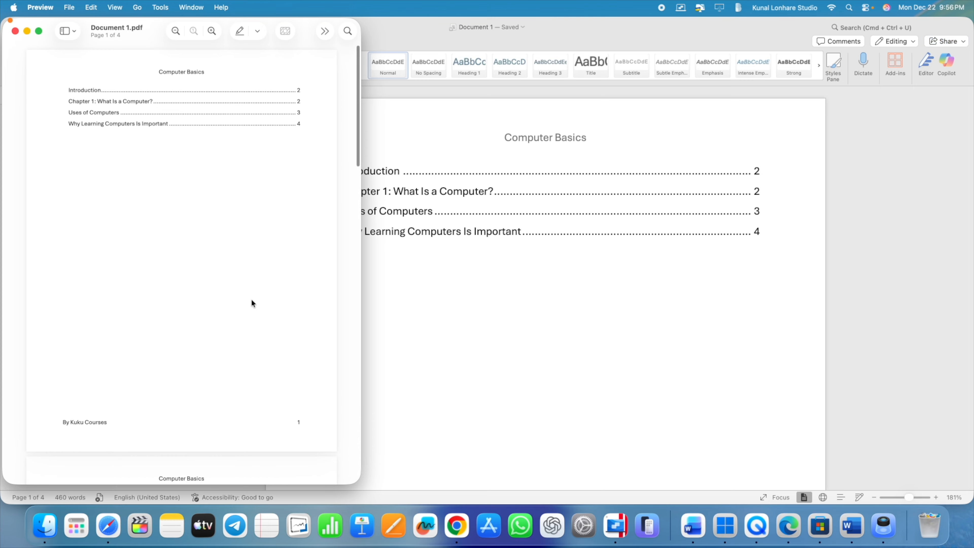
scroll(182, 321, down, 7)
scroll(173, 311, down, 15)
scroll(159, 328, up, 20)
click(87, 105)
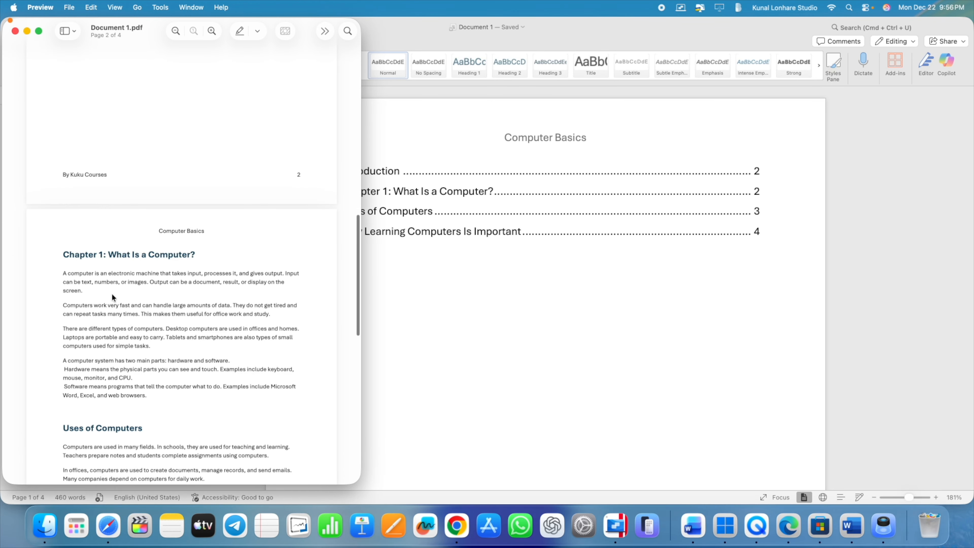
- Review the Chapter 1, Uses of Computers and Why Learning Computers Is Important sections of Document 1.pdf and close the PDF
scroll(112, 297, down, 2)
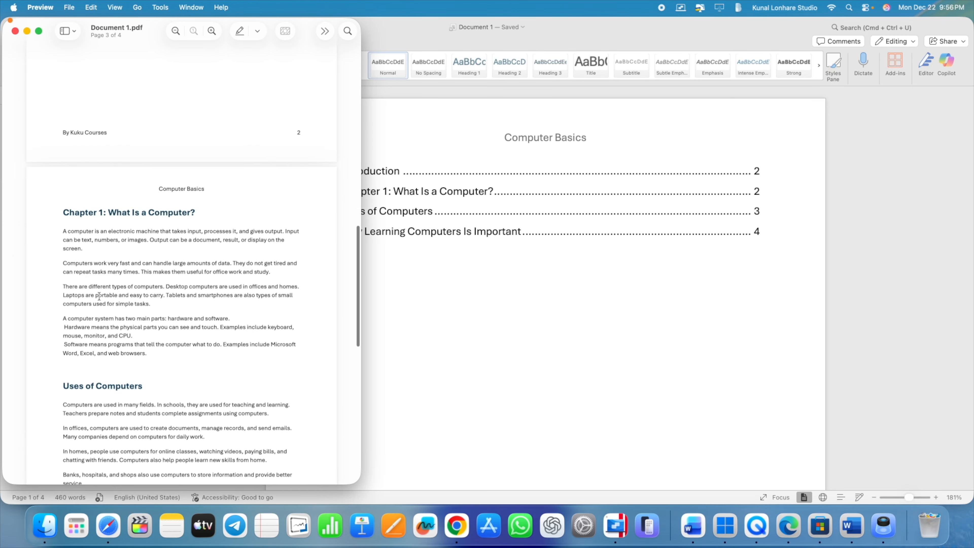
drag(99, 296, 151, 304)
scroll(132, 350, down, 6)
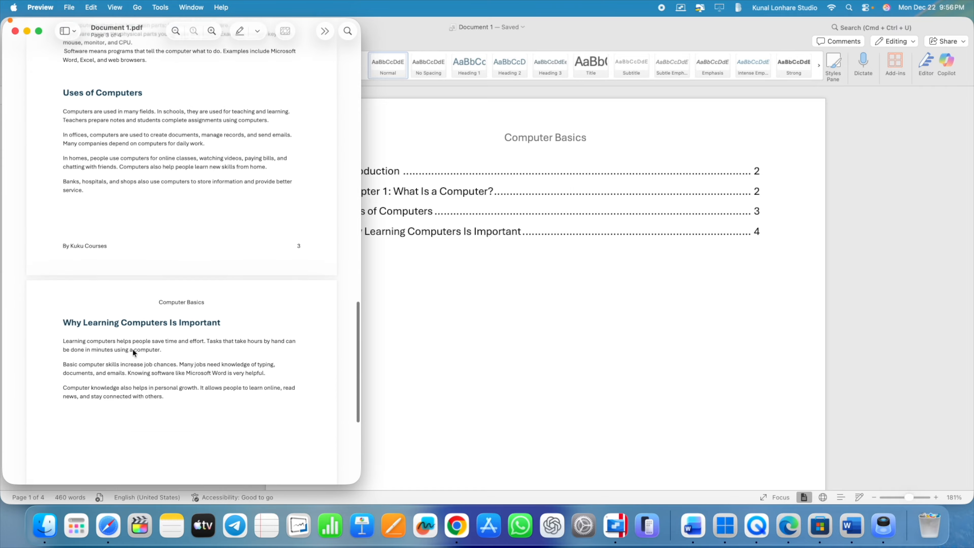
scroll(134, 311, up, 3)
scroll(135, 311, up, 2)
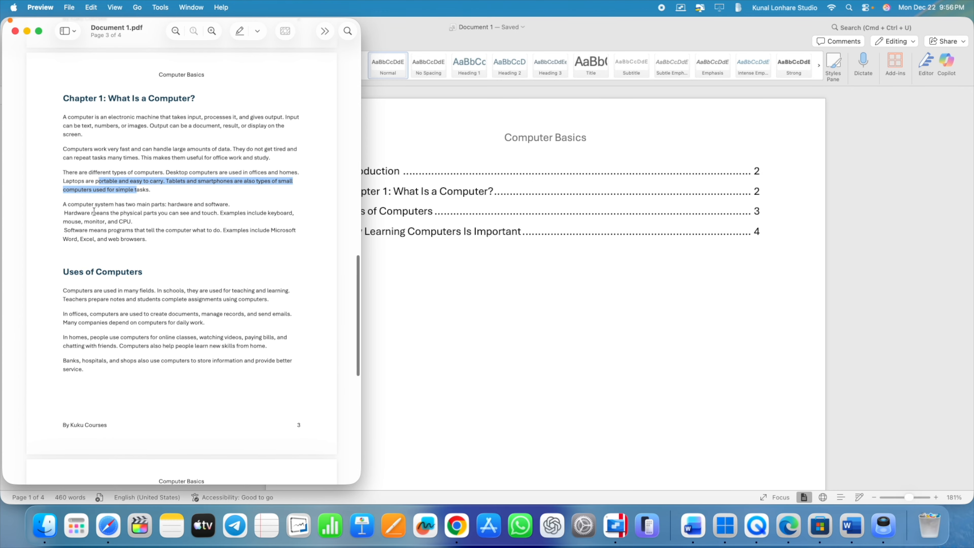
click(16, 32)
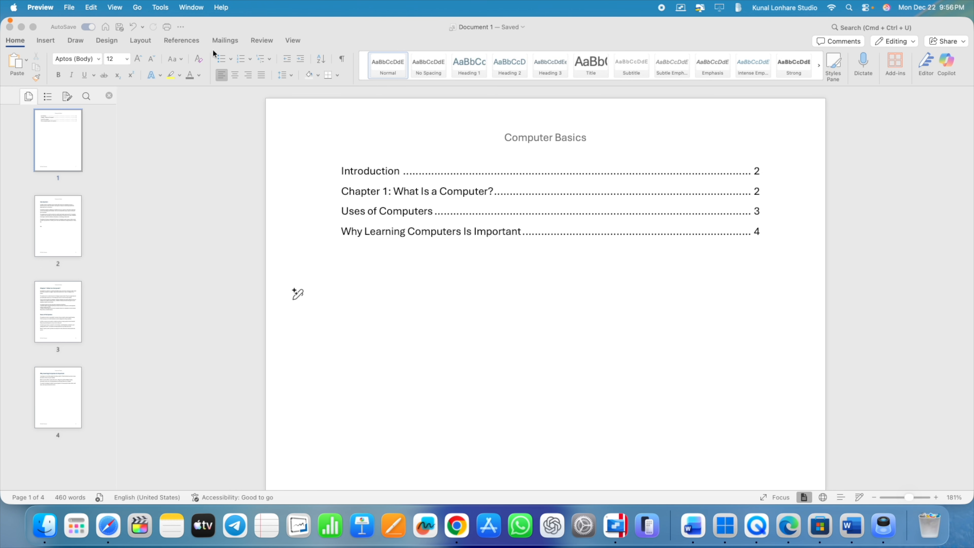
- Return to Document 1 in Word and survey the Insert, Draw, Design, Layout, References, Mailings and Review commands, ending on the Home commands
click(378, 187)
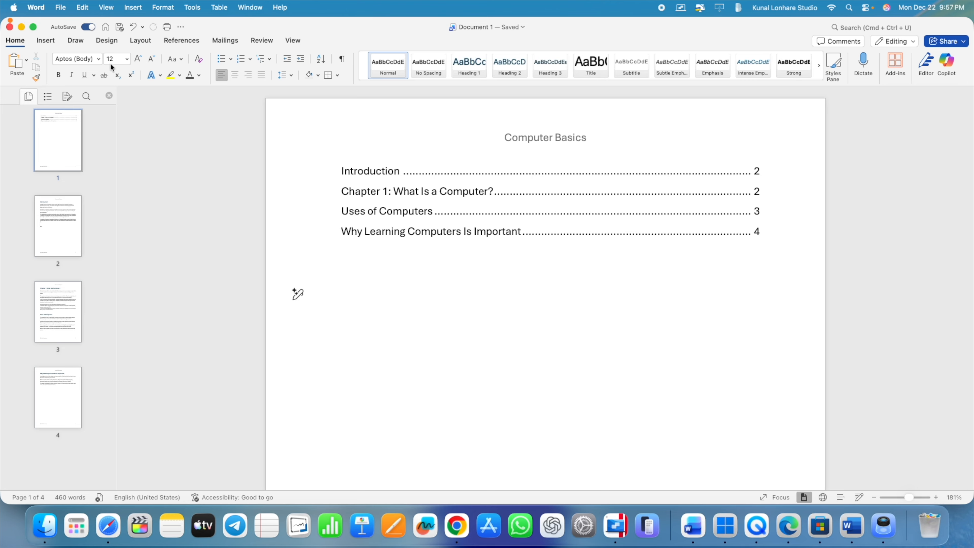
click(46, 41)
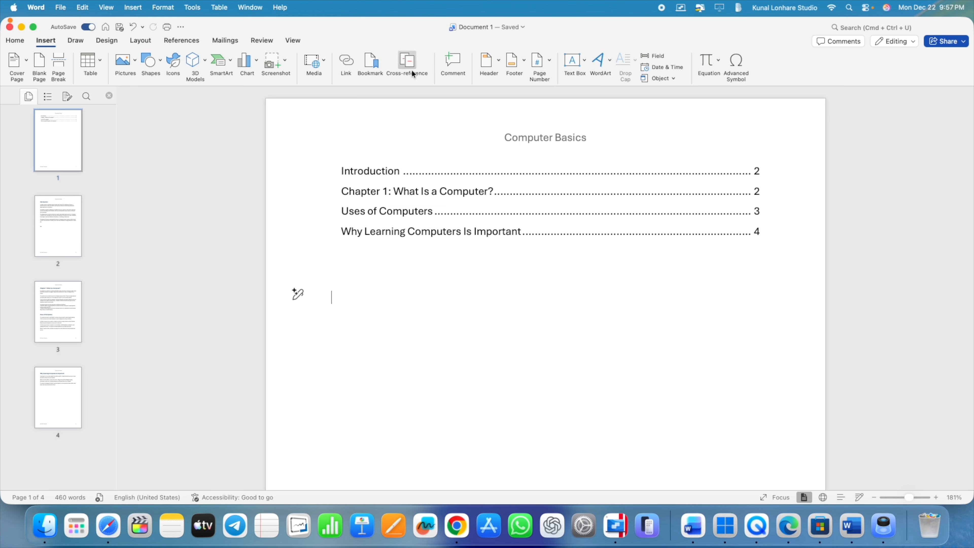
click(77, 40)
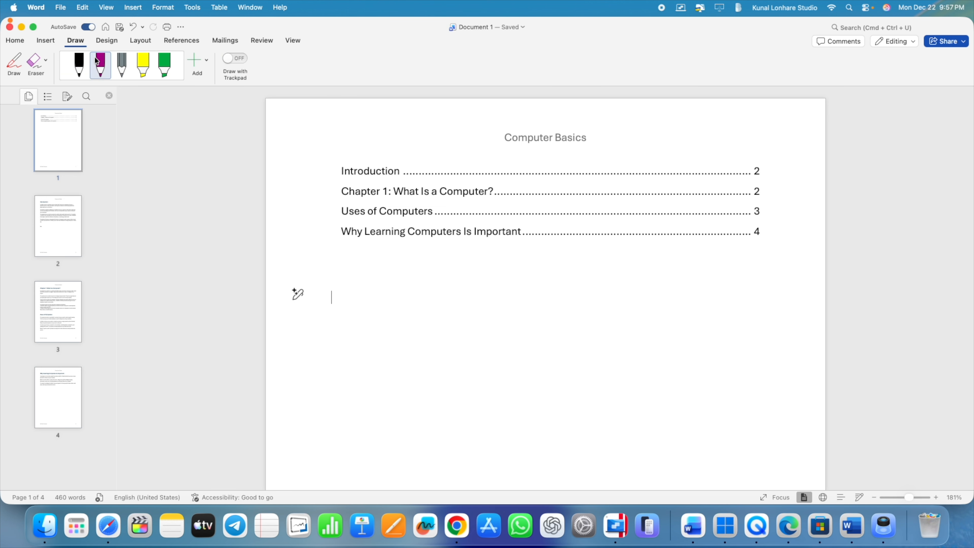
click(105, 41)
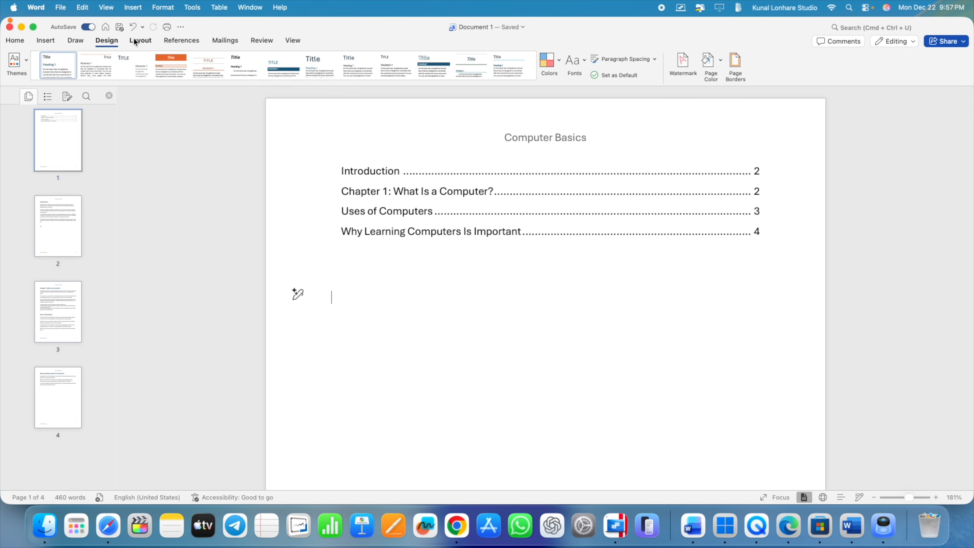
click(142, 41)
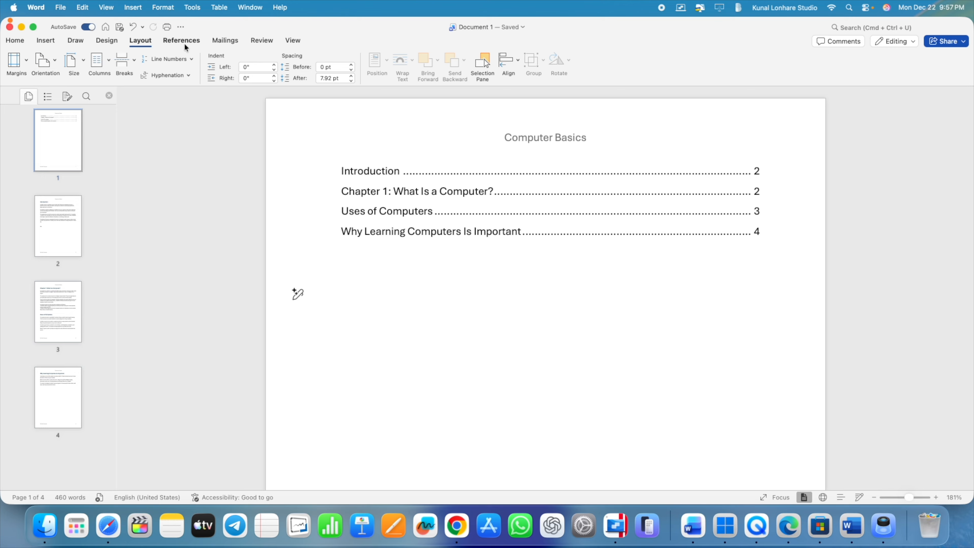
click(190, 41)
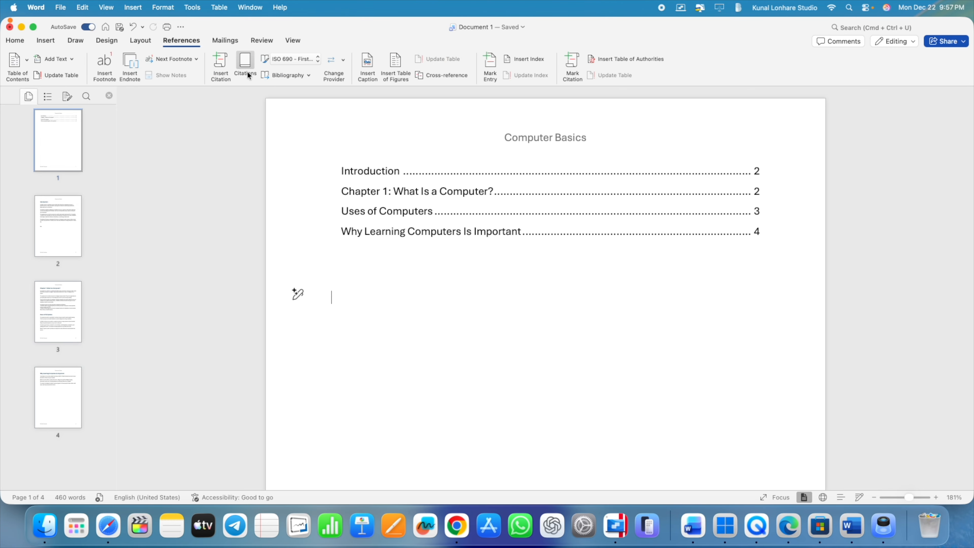
click(233, 42)
click(268, 43)
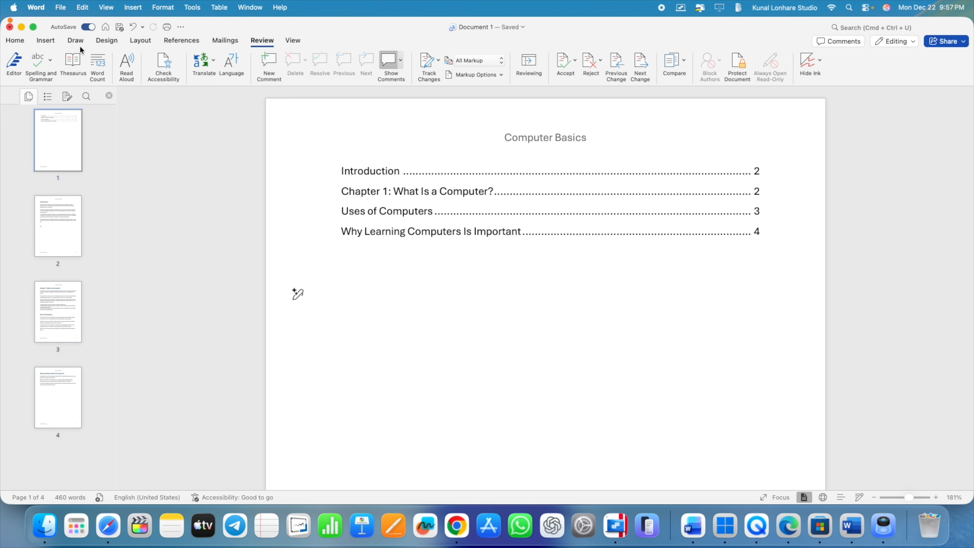
click(16, 41)
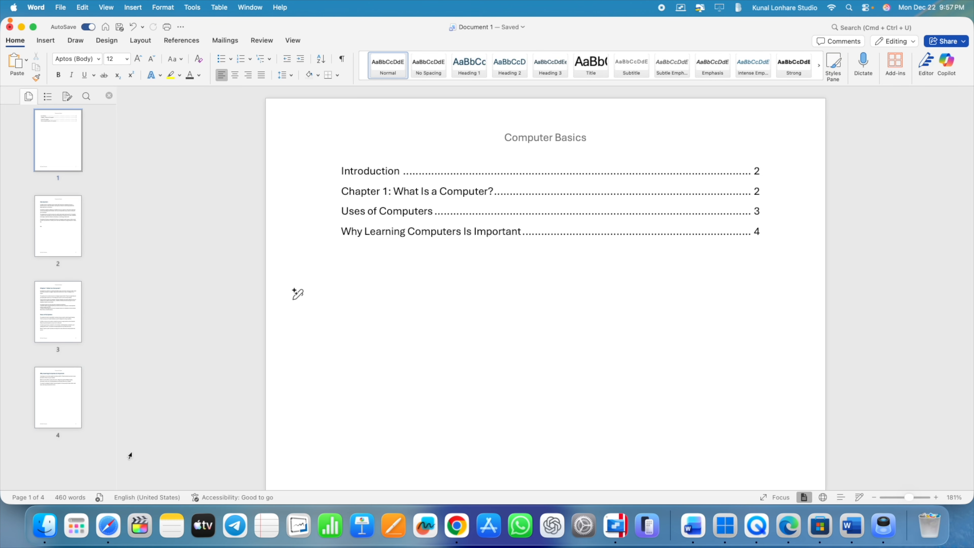
- Switch to Safari, search Google for "kuku courses" and open the KuKu Courses home page
click(108, 525)
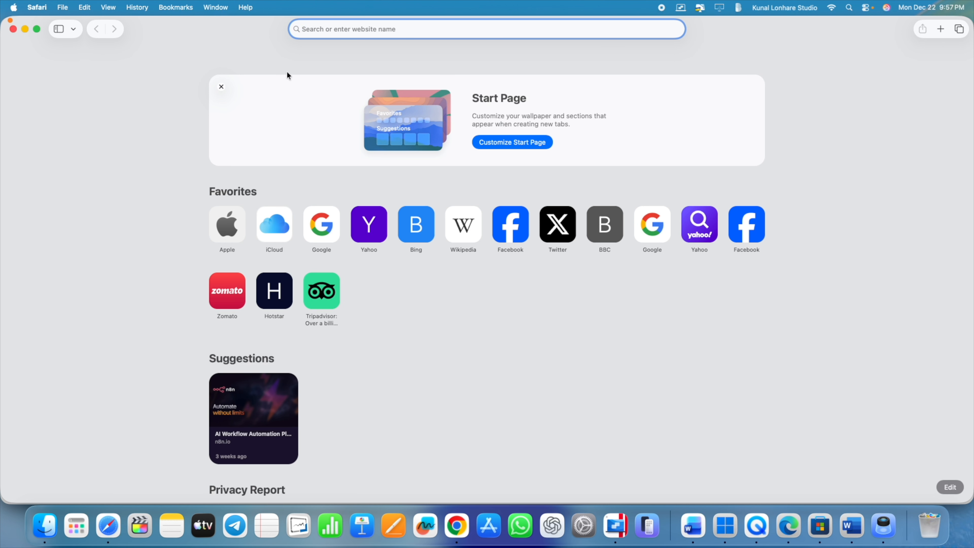
click(314, 214)
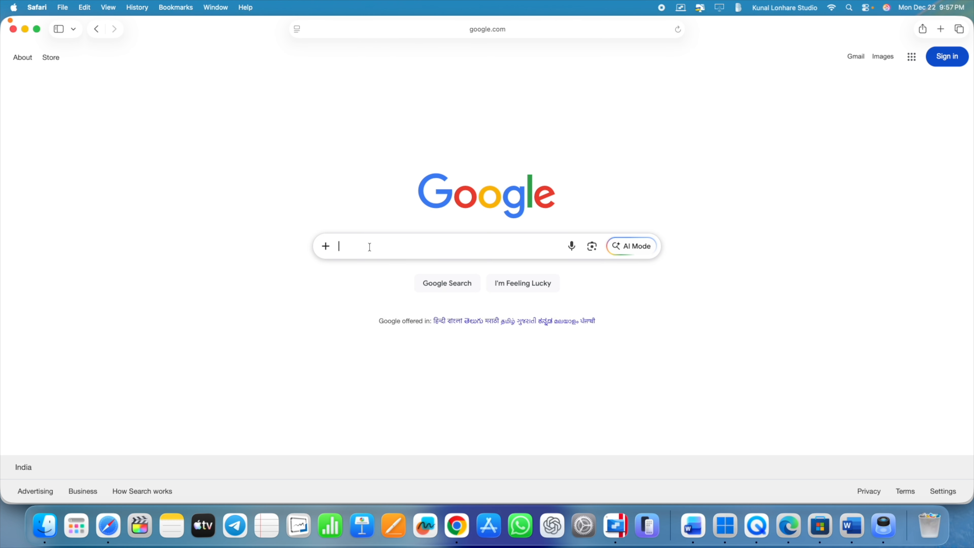
text(kuku)
text(courses)
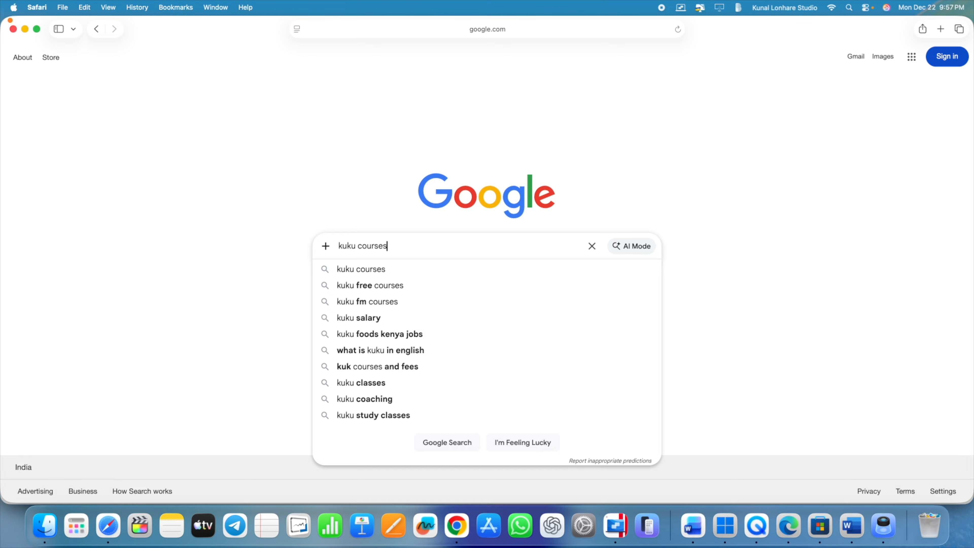
key(Return)
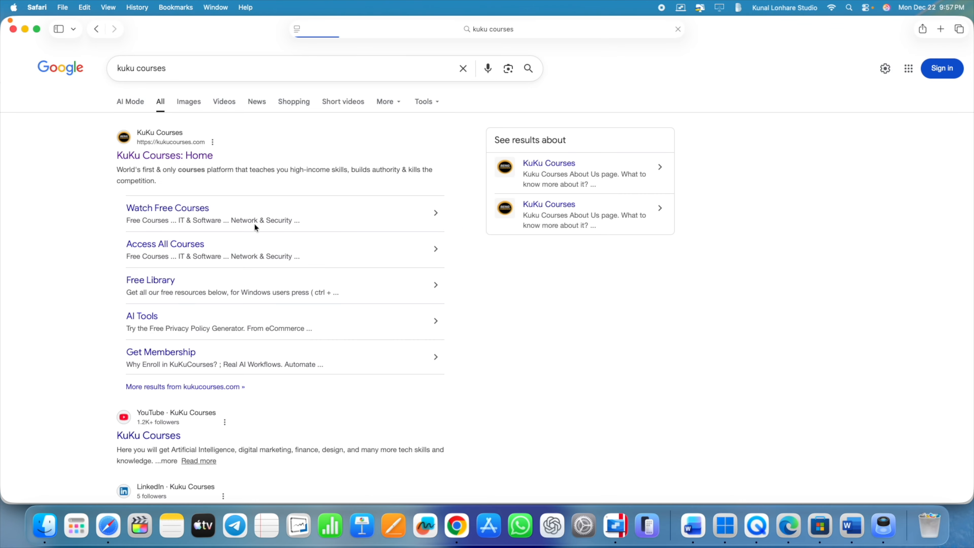
click(164, 156)
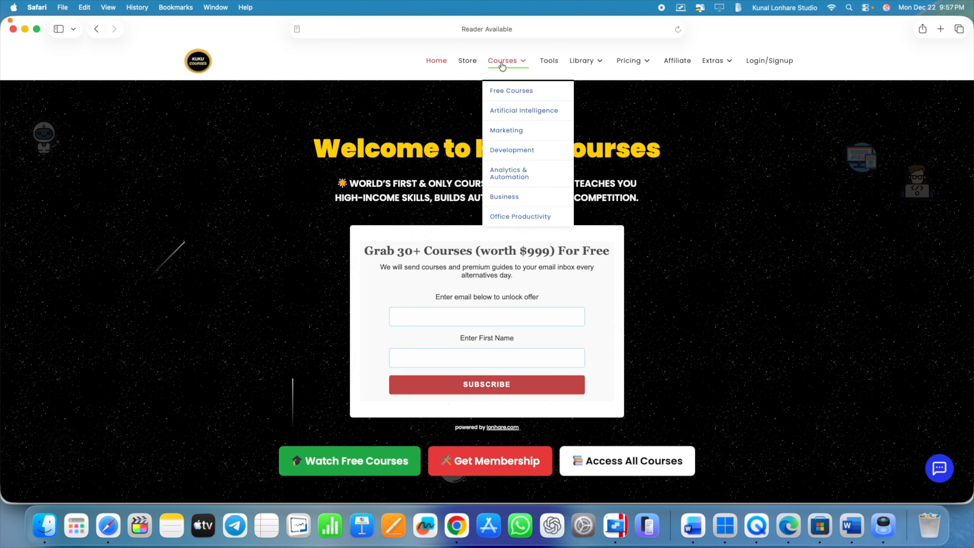
- Search the site's course catalogue for "word" and open the Microsoft Word Course with Microsoft Copilot & AI
click(501, 61)
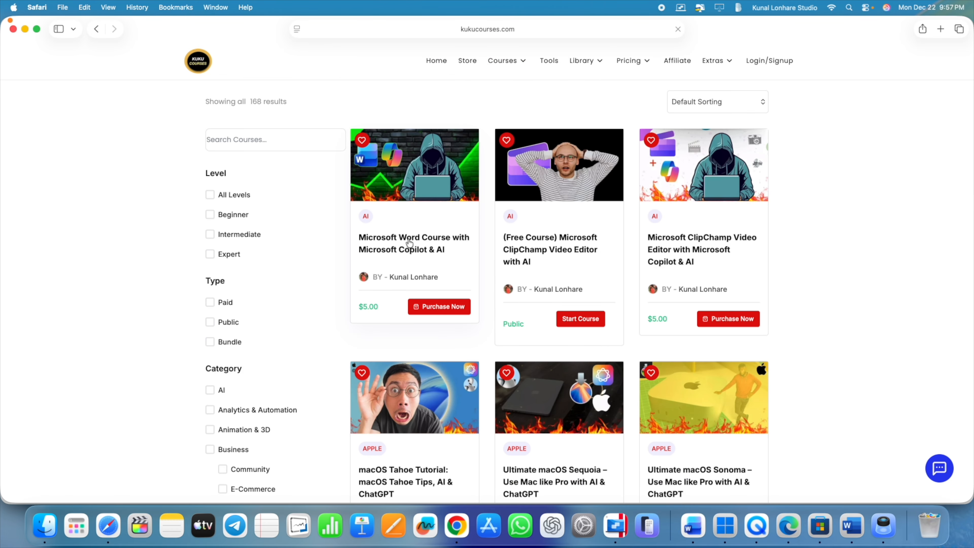
scroll(401, 244, up, 3)
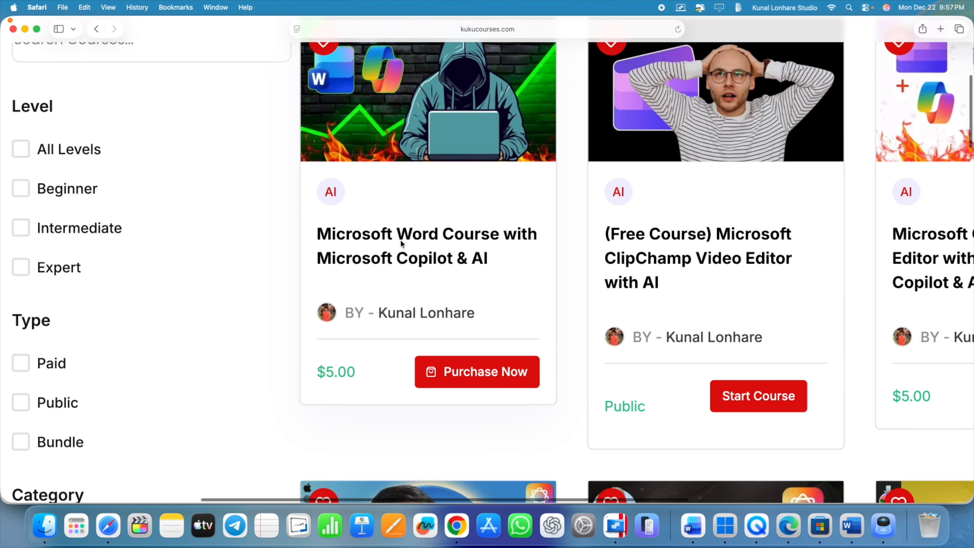
scroll(401, 244, down, 3)
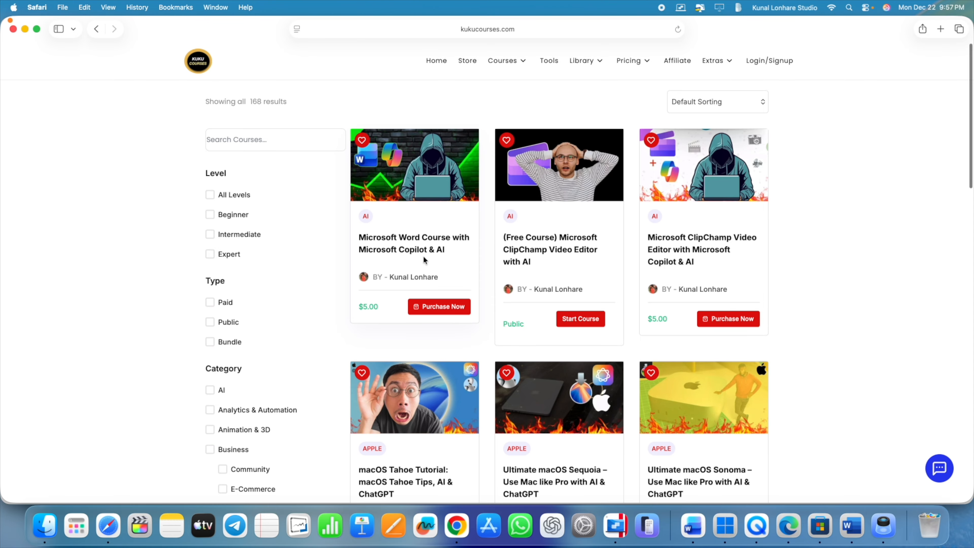
click(252, 142)
text(word)
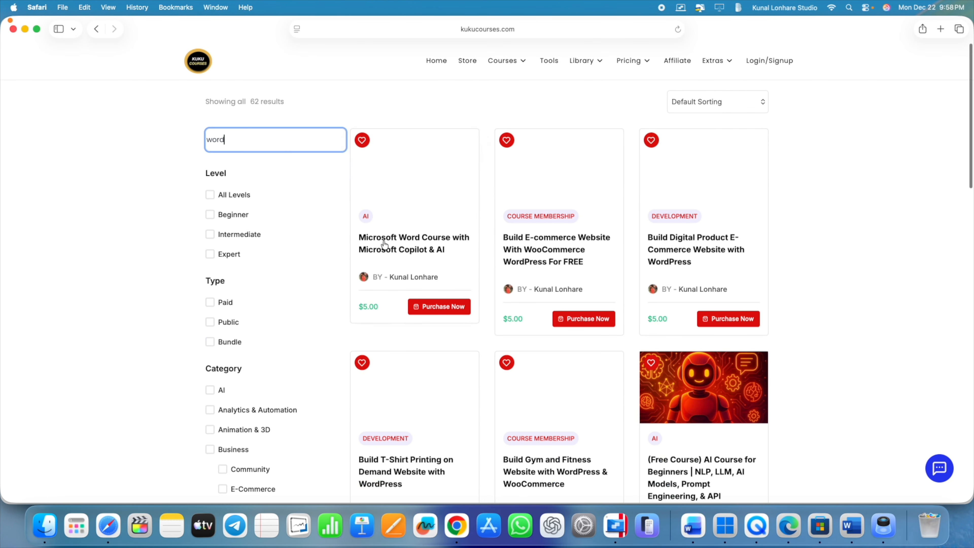
key(Return)
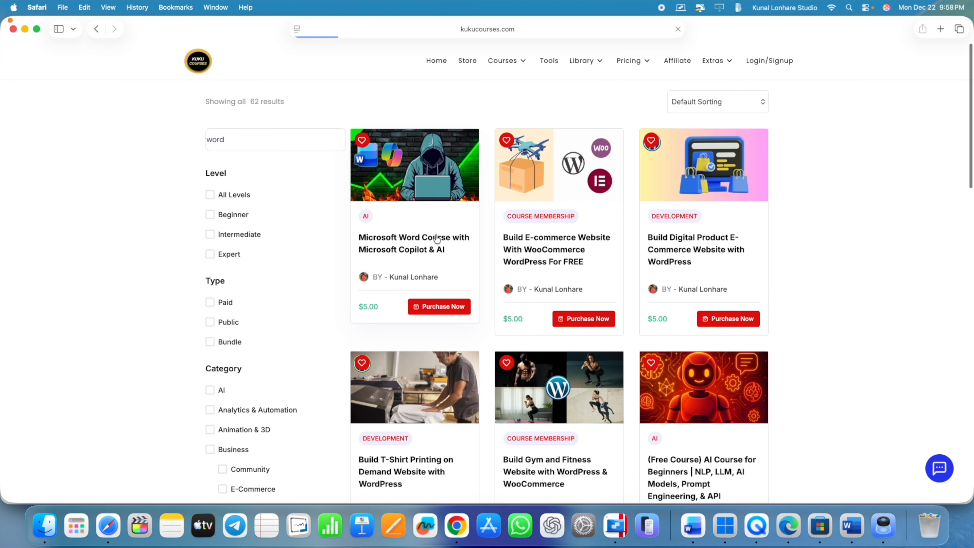
click(432, 245)
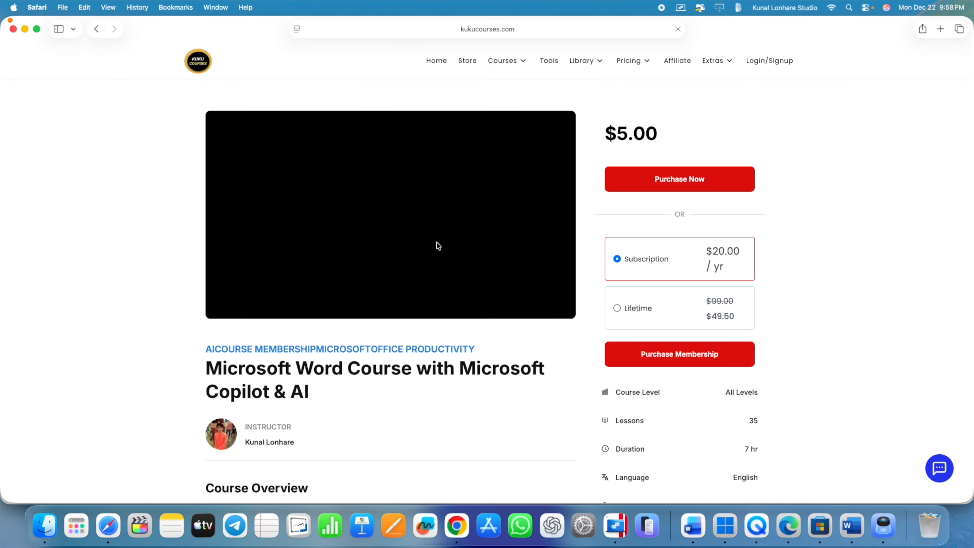
- Examine the Word course page, covering its duration, overview, learning outcomes and course content list
scroll(667, 416, down, 3)
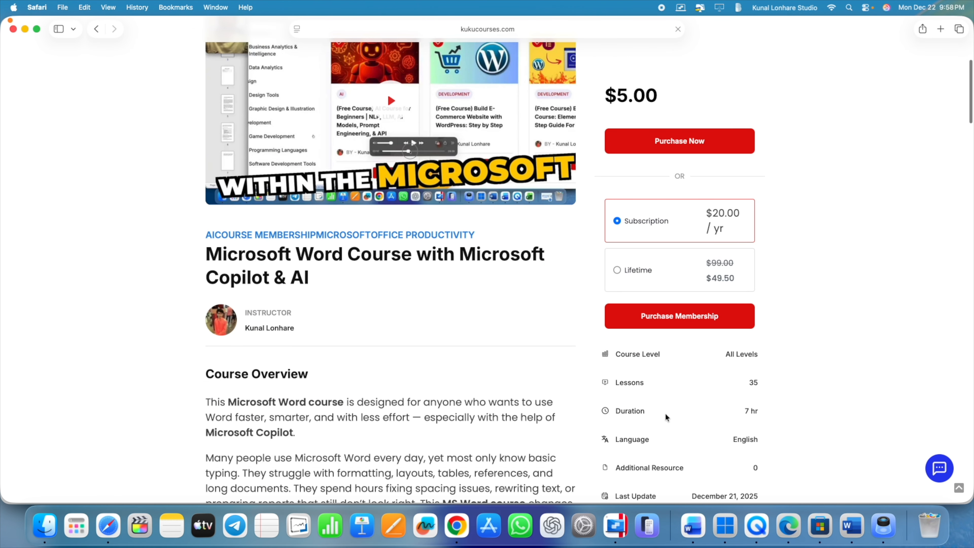
double_click(753, 411)
scroll(497, 378, up, 3)
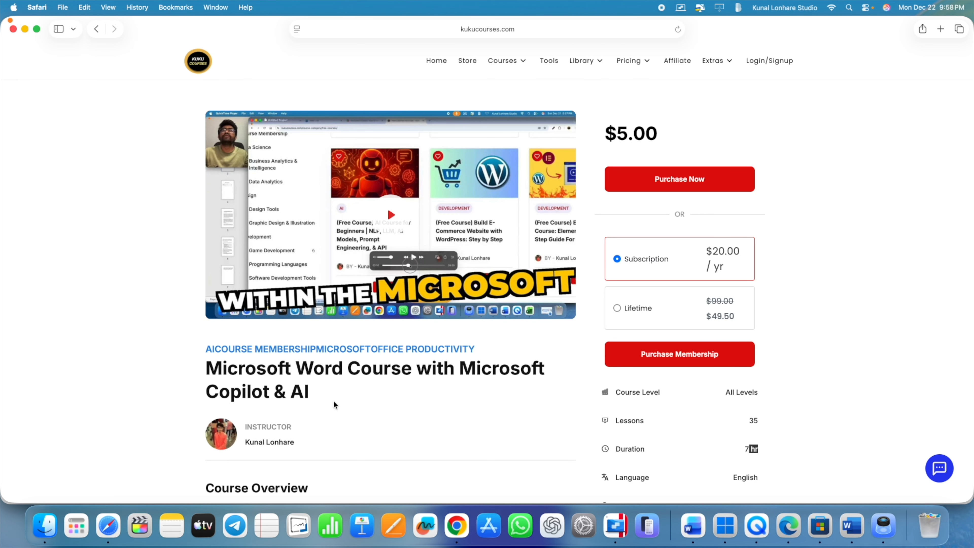
scroll(333, 400, down, 5)
scroll(333, 400, down, 20)
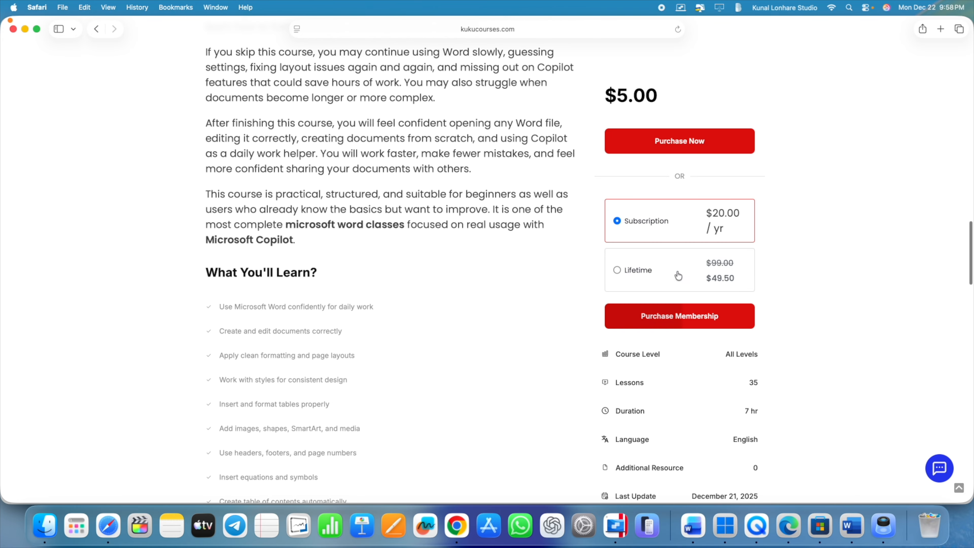
scroll(396, 410, down, 20)
scroll(345, 334, up, 4)
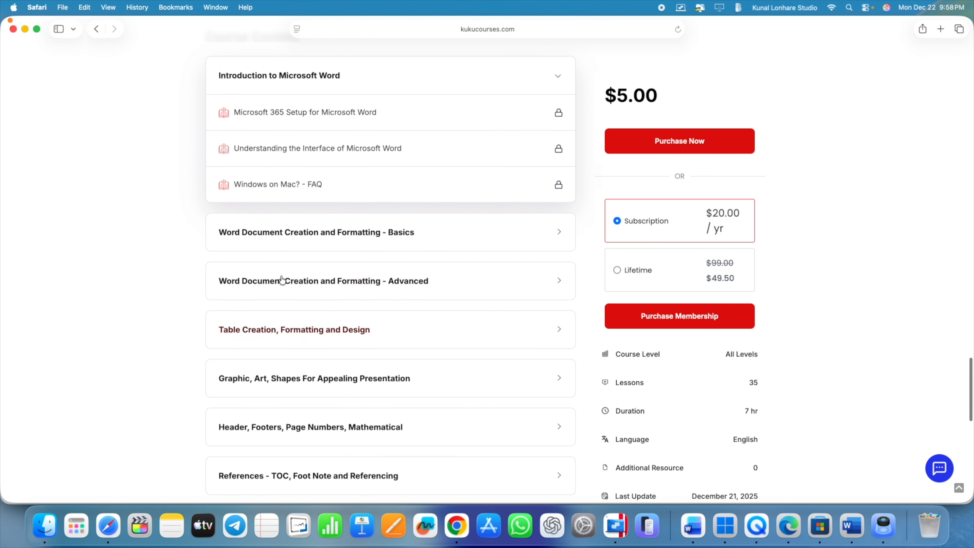
- Expand the Basics, Advanced, Table Creation, and Graphic, Art, Shapes sections of the course content to review their lessons
click(327, 244)
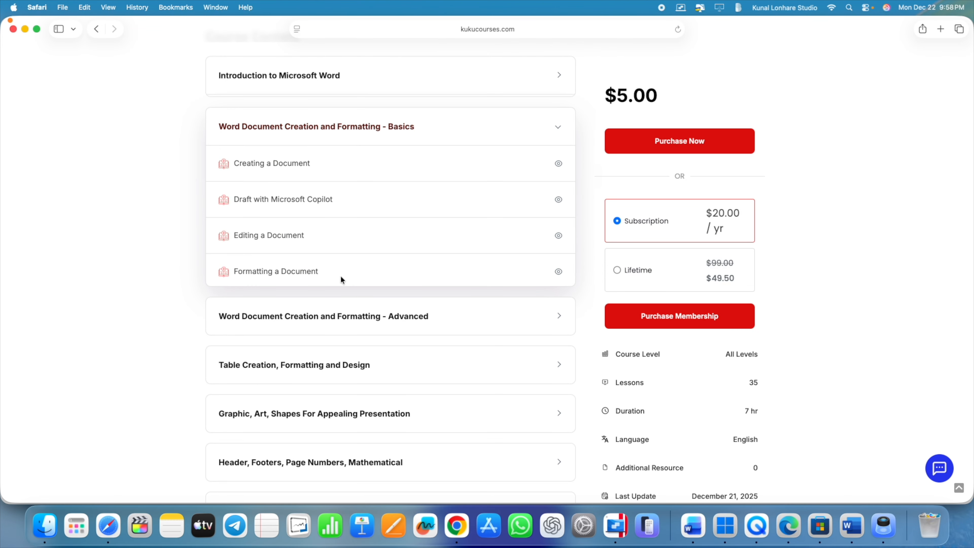
click(329, 331)
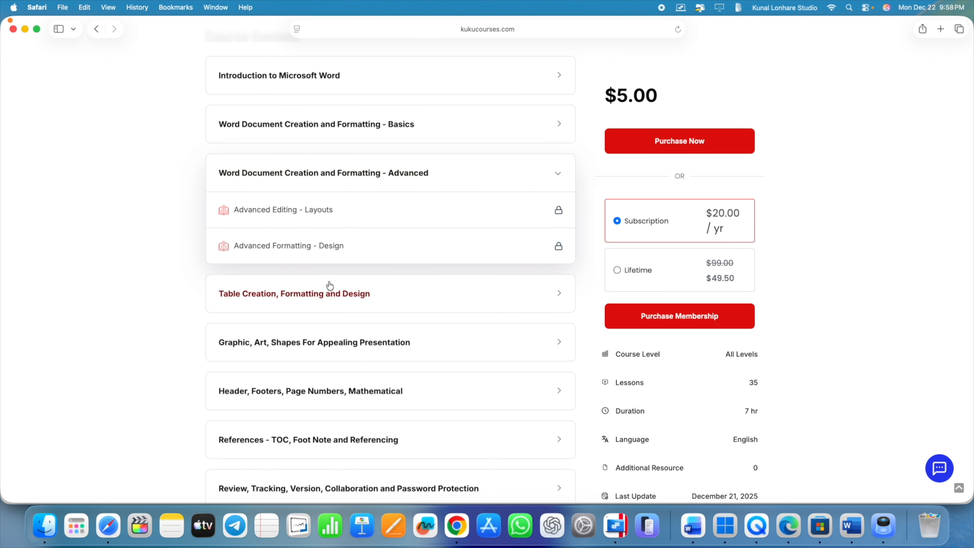
scroll(306, 265, down, 3)
click(318, 247)
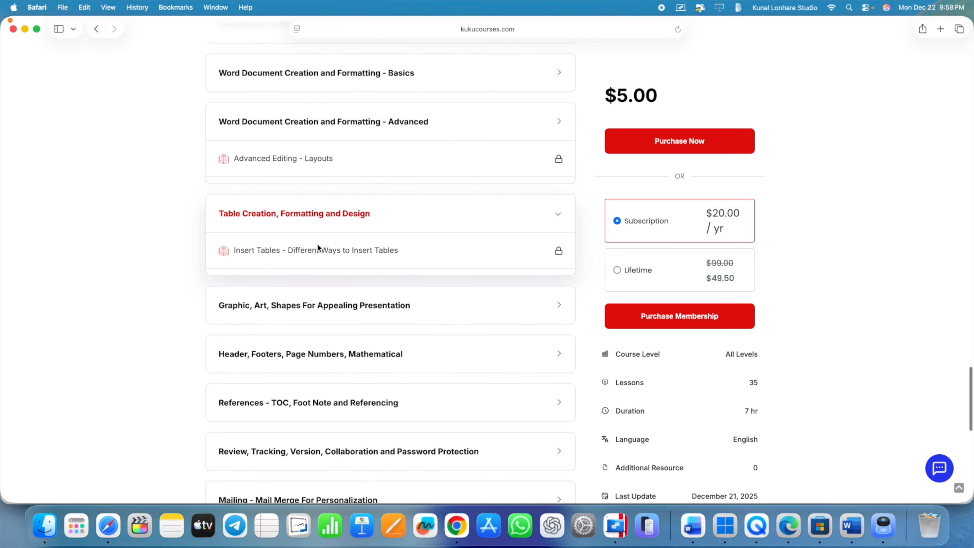
scroll(318, 255, down, 3)
scroll(318, 262, down, 2)
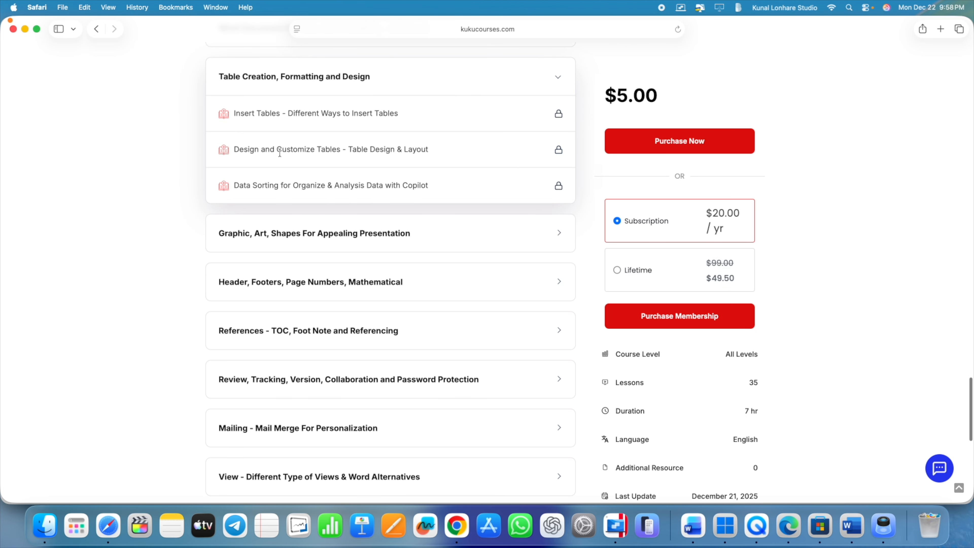
click(328, 234)
scroll(275, 254, down, 3)
scroll(276, 168, up, 6)
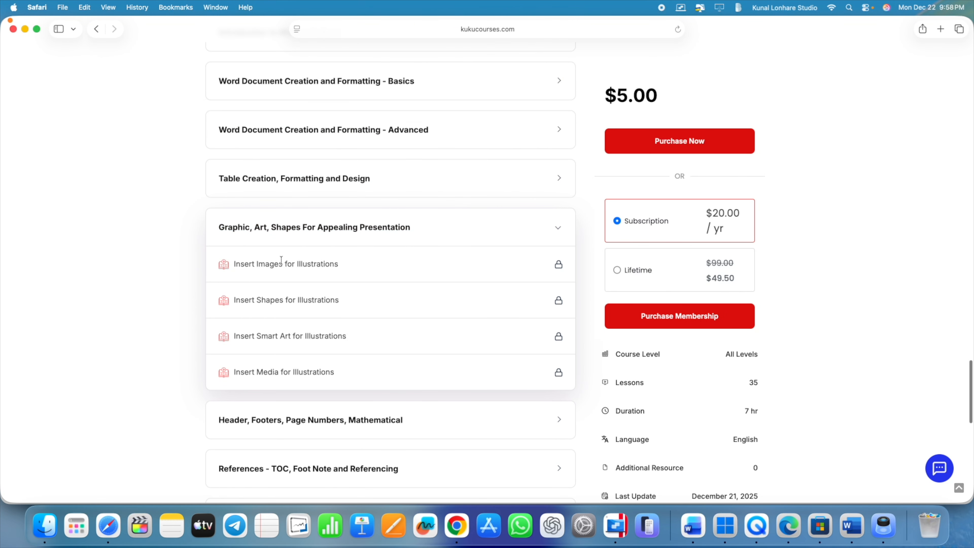
- Expand the Header, Footers, Page Numbers, Mathematical section and the References section of the course content to review their lessons
scroll(259, 370, down, 6)
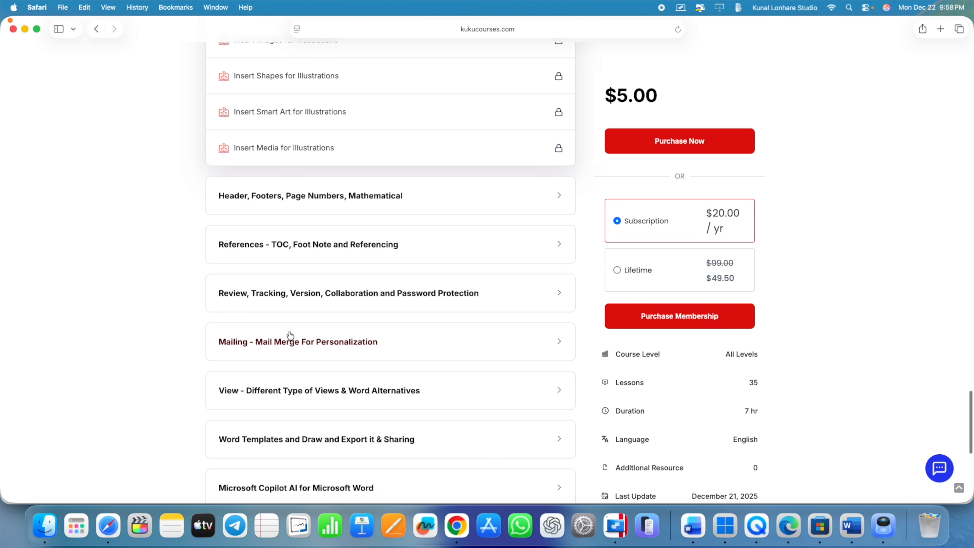
click(318, 203)
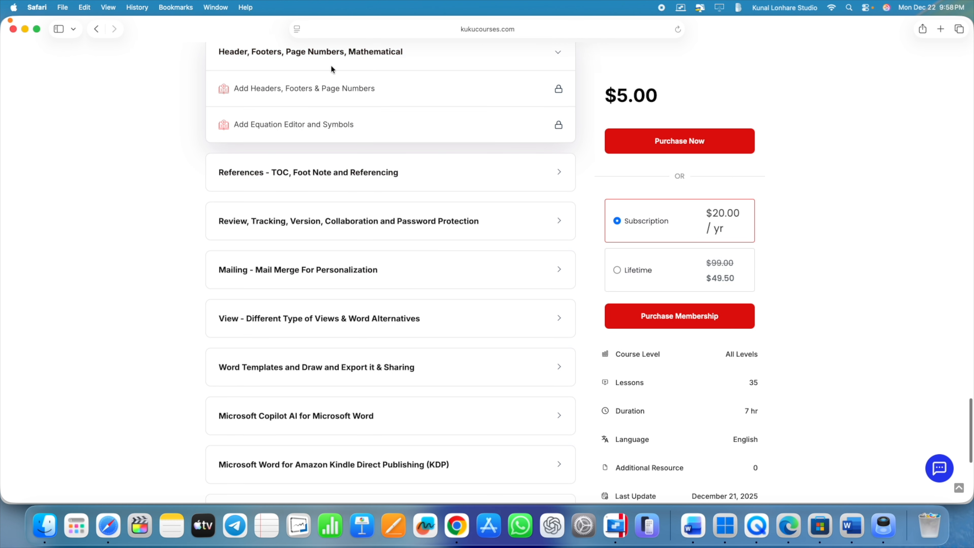
click(294, 188)
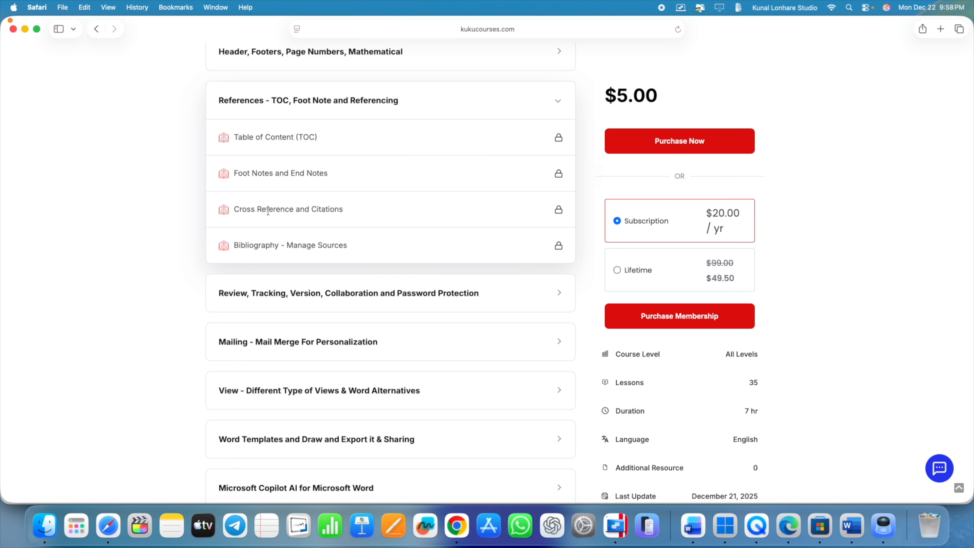
- Expand the Microsoft Copilot AI section and the Word Templates and Draw and Export it & Sharing section to review their lessons
scroll(281, 242, down, 5)
scroll(327, 226, down, 10)
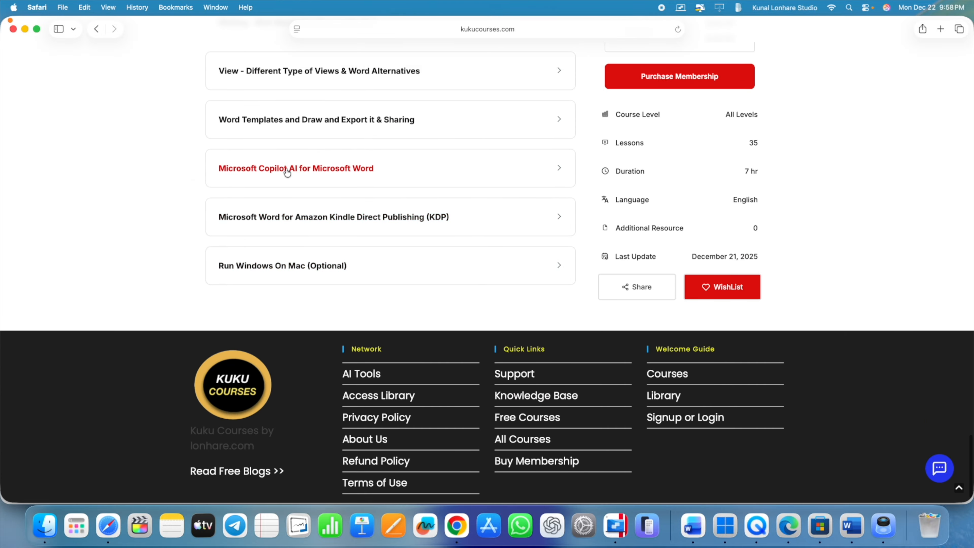
click(286, 173)
scroll(299, 160, up, 5)
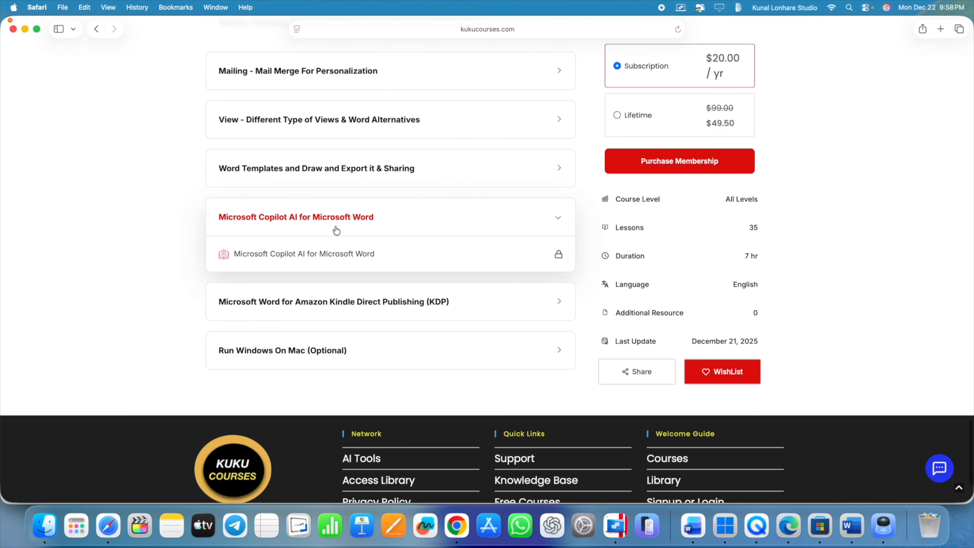
scroll(310, 255, up, 4)
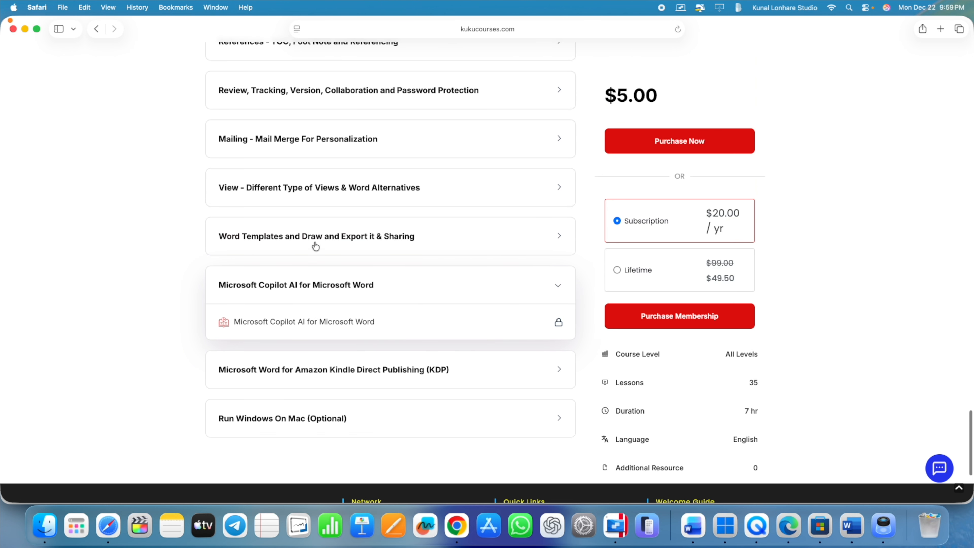
click(314, 237)
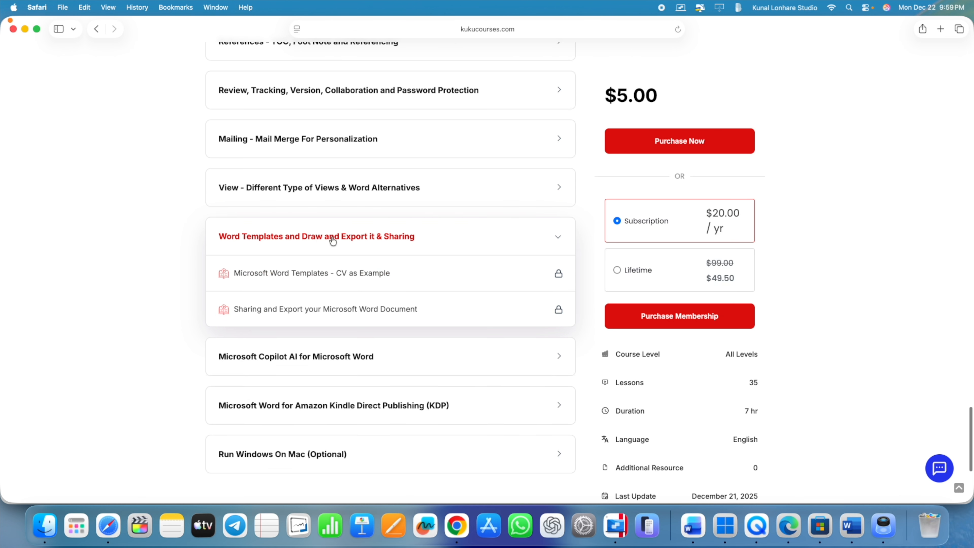
- Review the lessons in the View and Mailing - Mail Merge For Personalization sections of the course content
click(316, 197)
scroll(315, 200, up, 6)
click(279, 272)
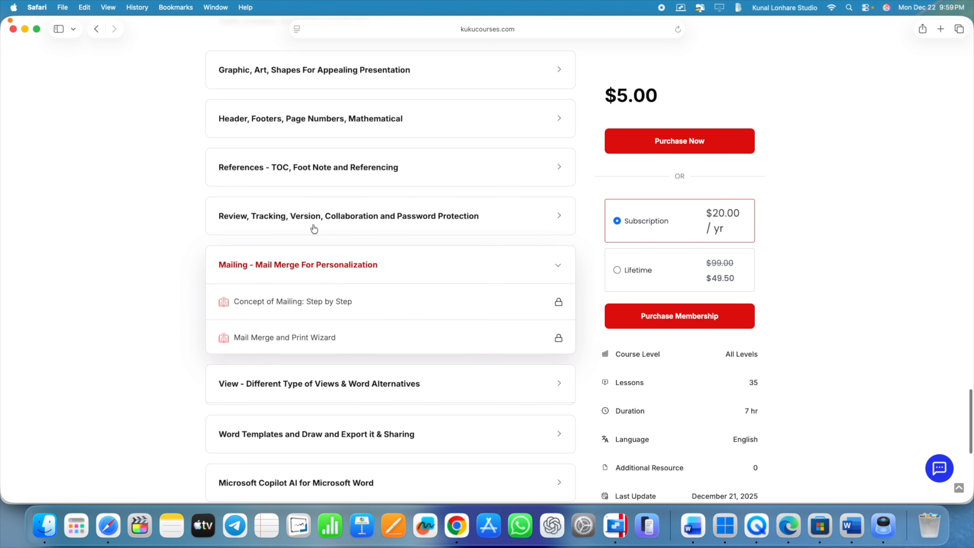
- Reopen the Word Document Creation and Formatting - Basics section, highlight its Draft with Microsoft Copilot lesson, and collapse the section
scroll(315, 216, up, 15)
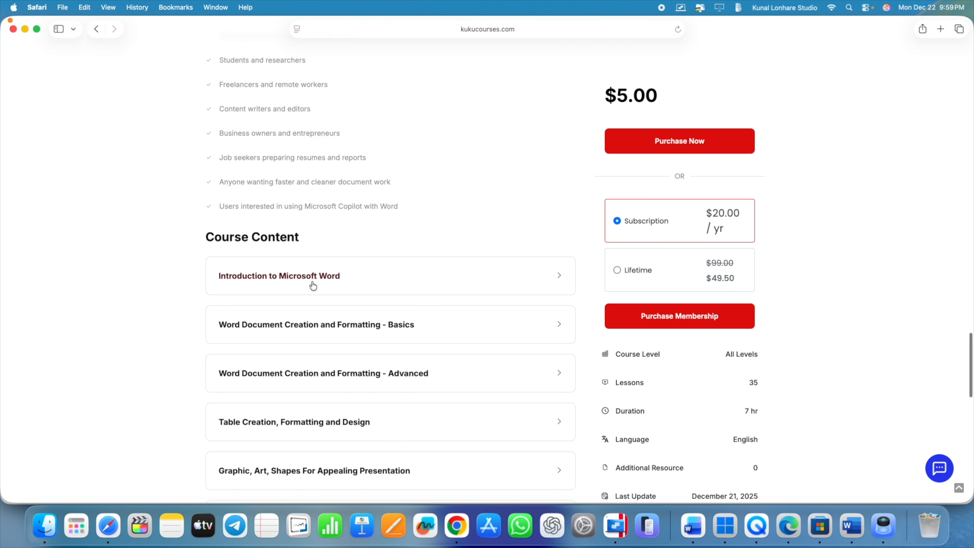
click(288, 335)
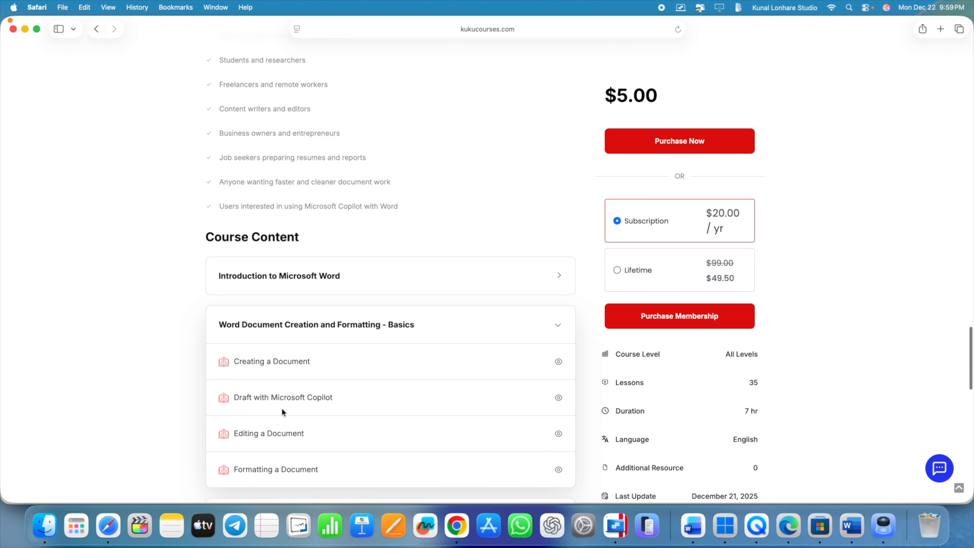
scroll(253, 422, down, 2)
drag(234, 354, 302, 354)
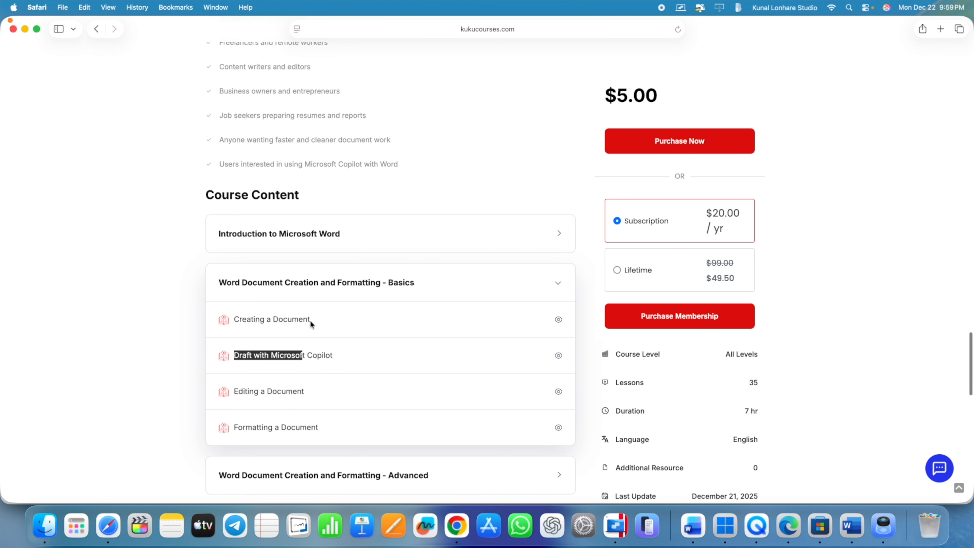
click(323, 290)
scroll(319, 337, down, 10)
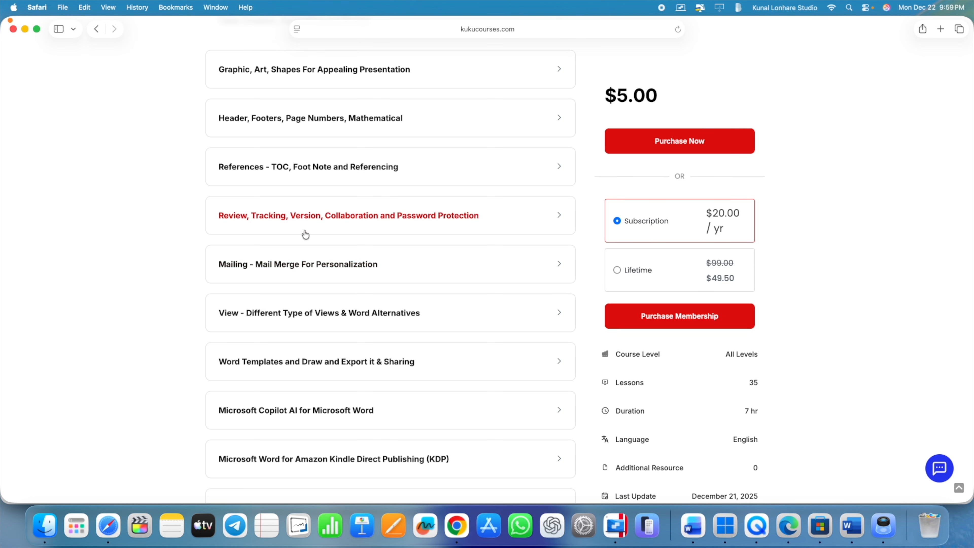
- Look back over the Word course page and open the site's full course catalogue
scroll(305, 235, up, 20)
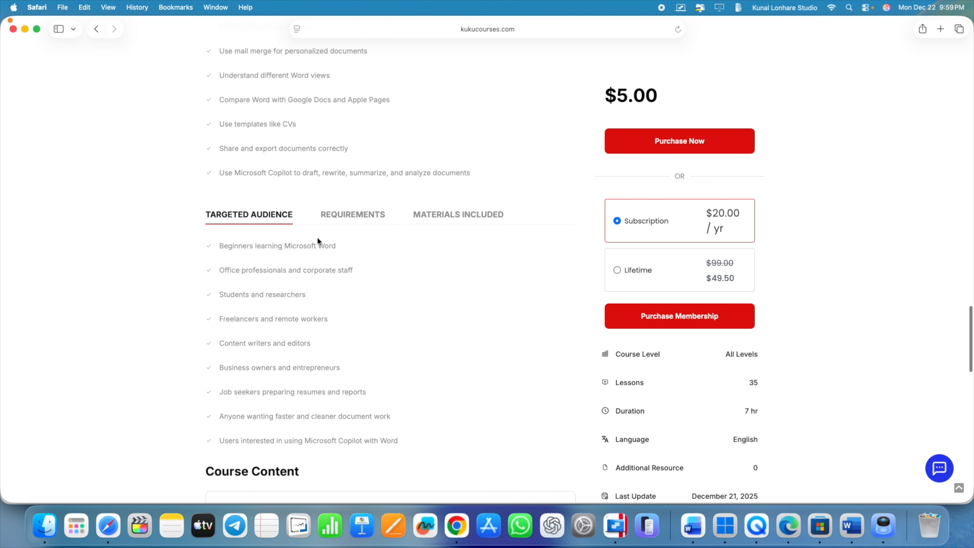
scroll(317, 237, up, 20)
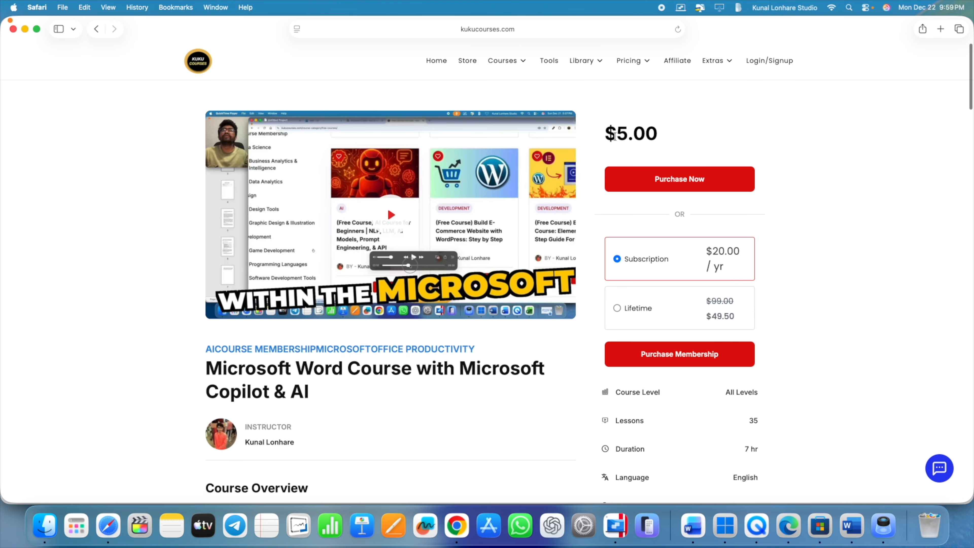
click(504, 62)
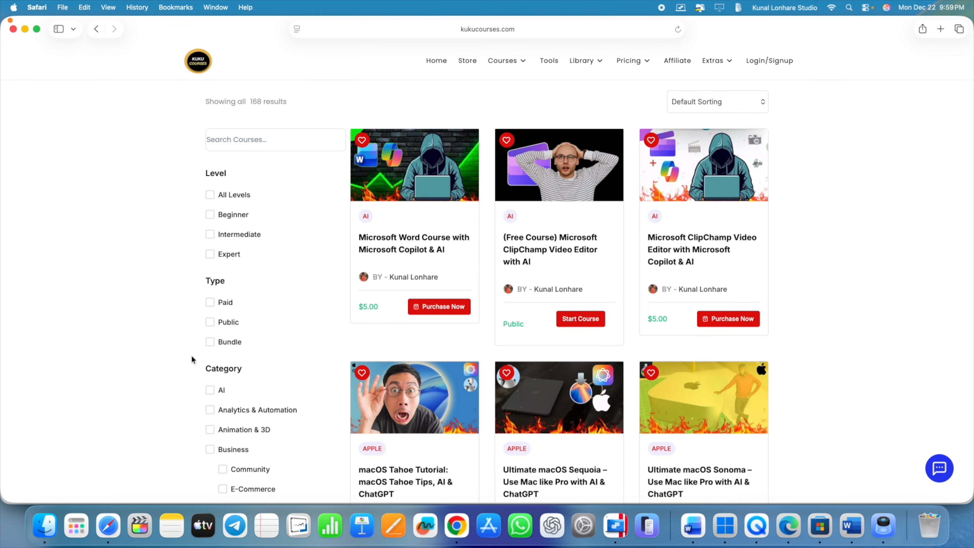
- Filter the catalogue by the Microsoft category under Office Productivity and look through the listed courses
scroll(206, 350, down, 15)
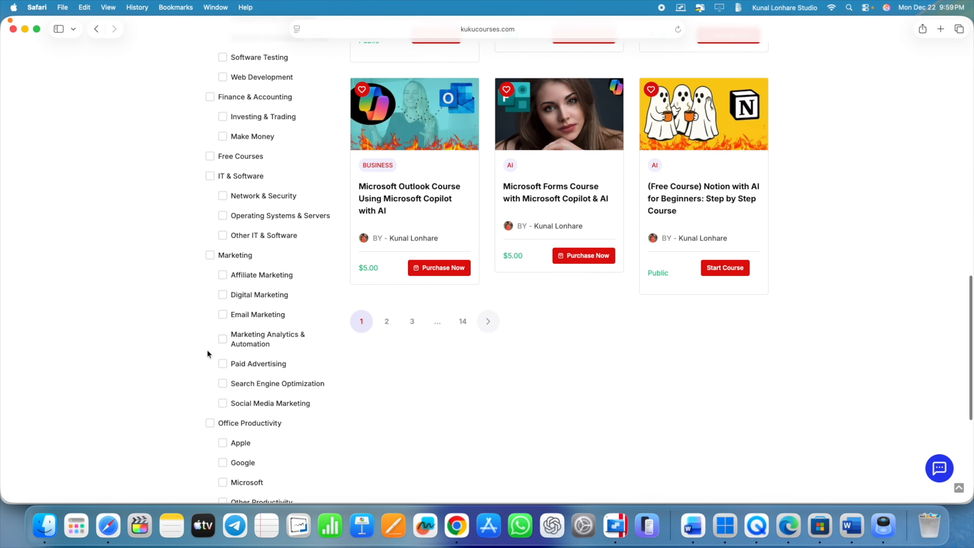
scroll(207, 353, down, 5)
click(223, 311)
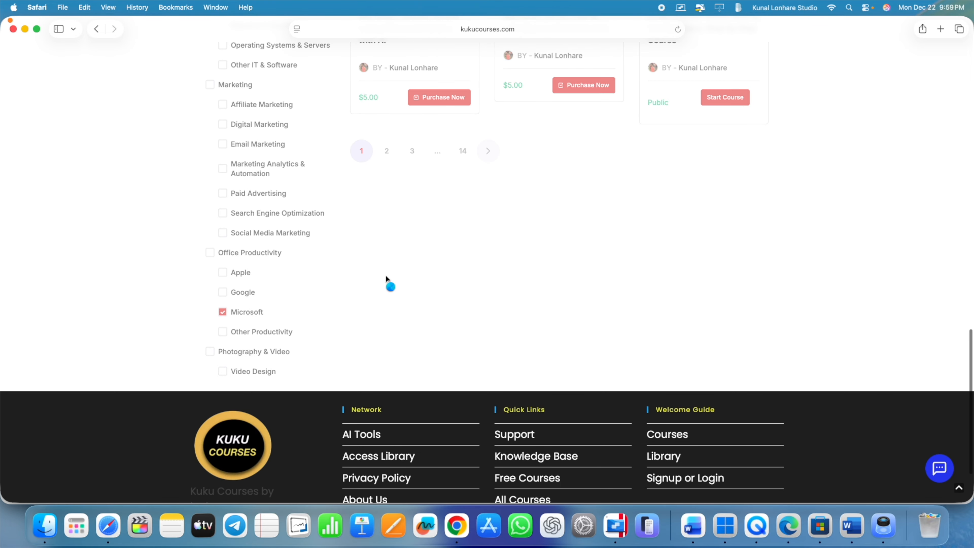
scroll(386, 274, up, 8)
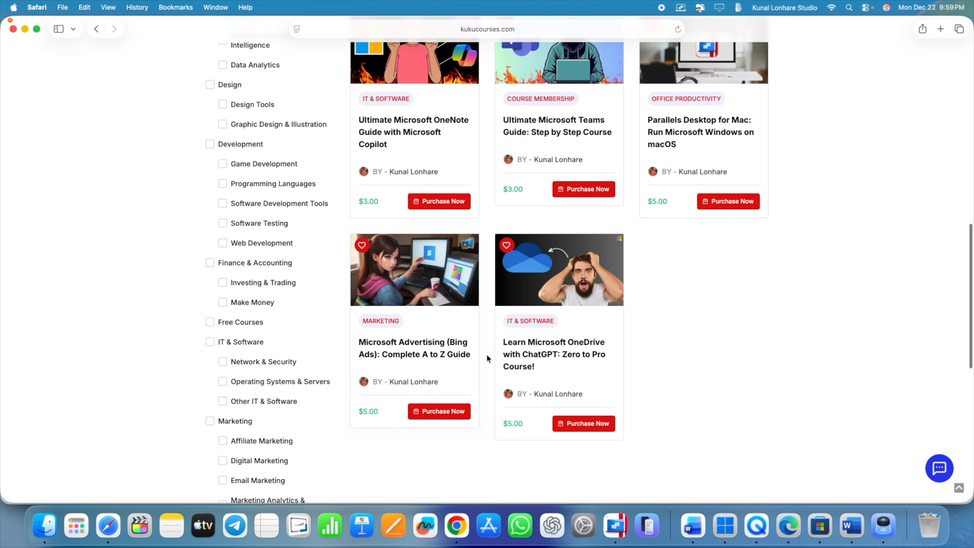
scroll(537, 337, up, 5)
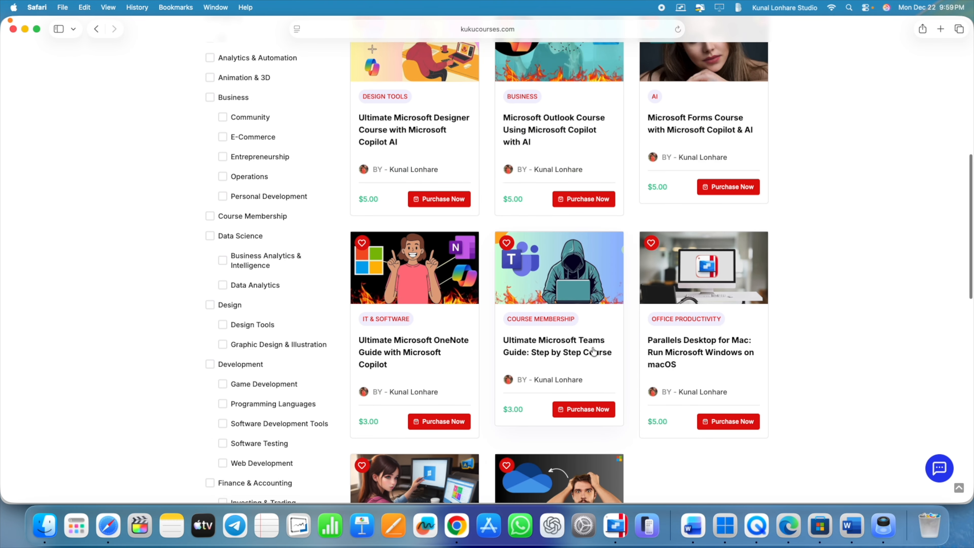
scroll(427, 258, up, 8)
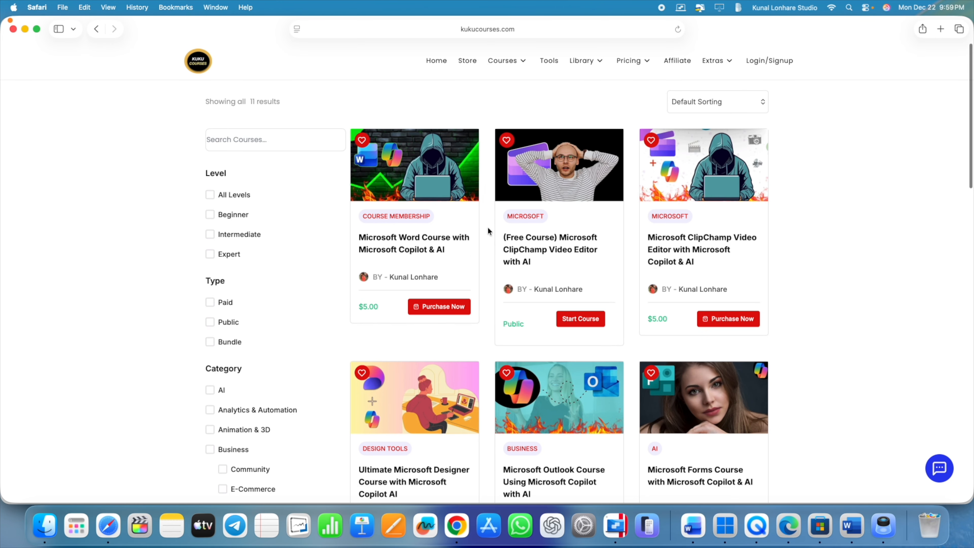
- Show the site's Free Courses and filter them by the Public type
mouse_move(504, 65)
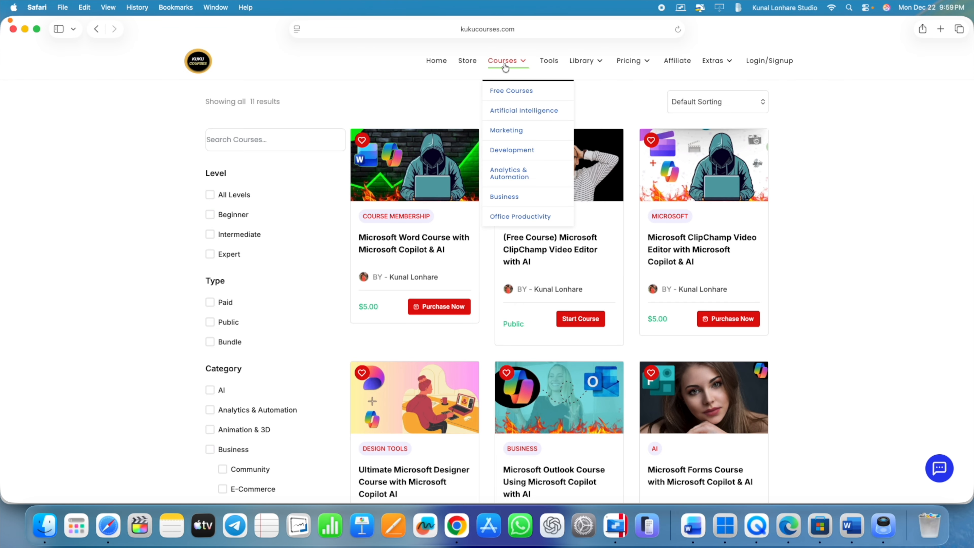
click(508, 90)
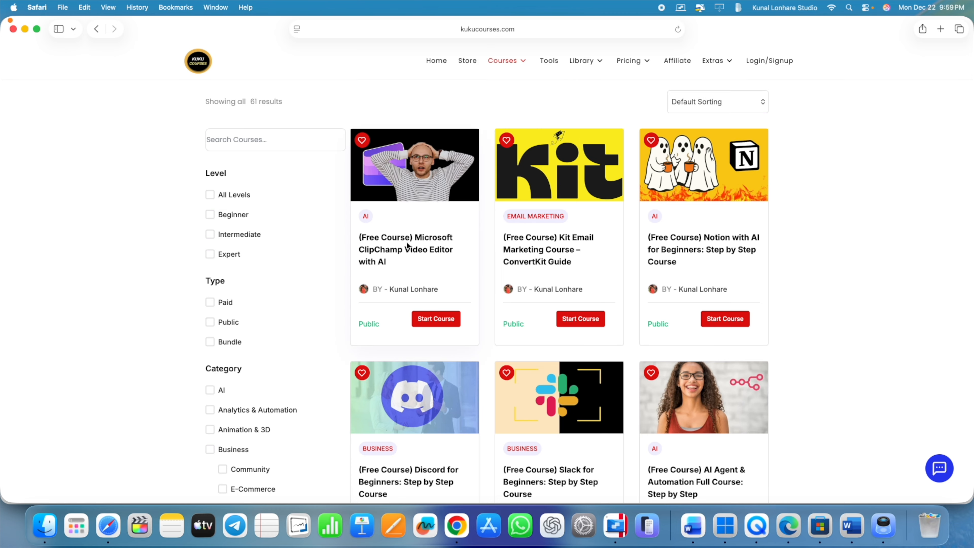
click(210, 322)
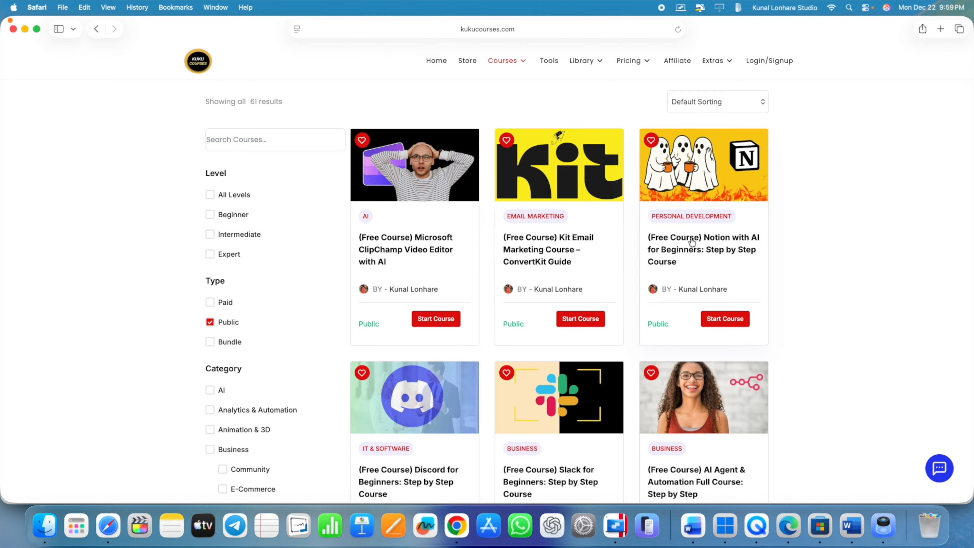
- Browse the public free courses on the first and second results pages
scroll(691, 246, down, 5)
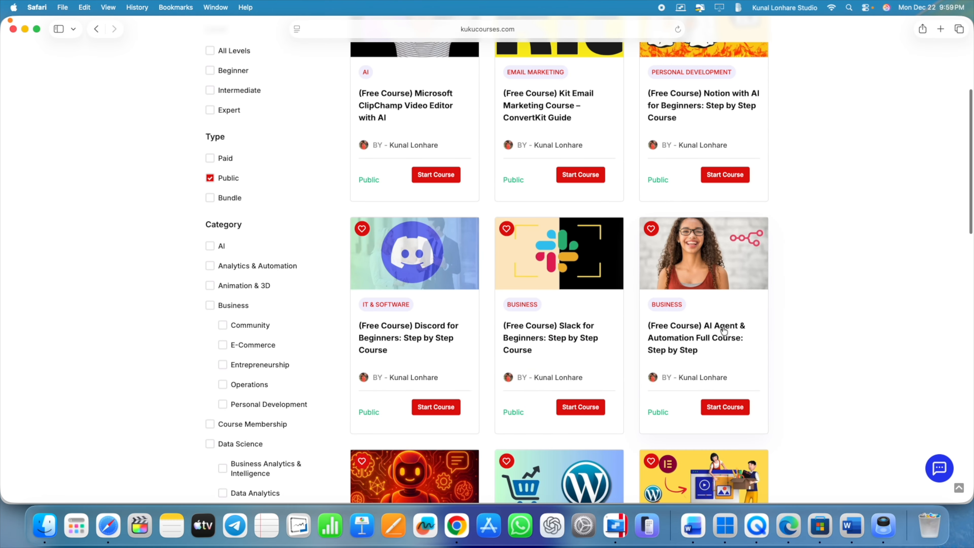
scroll(457, 395, down, 4)
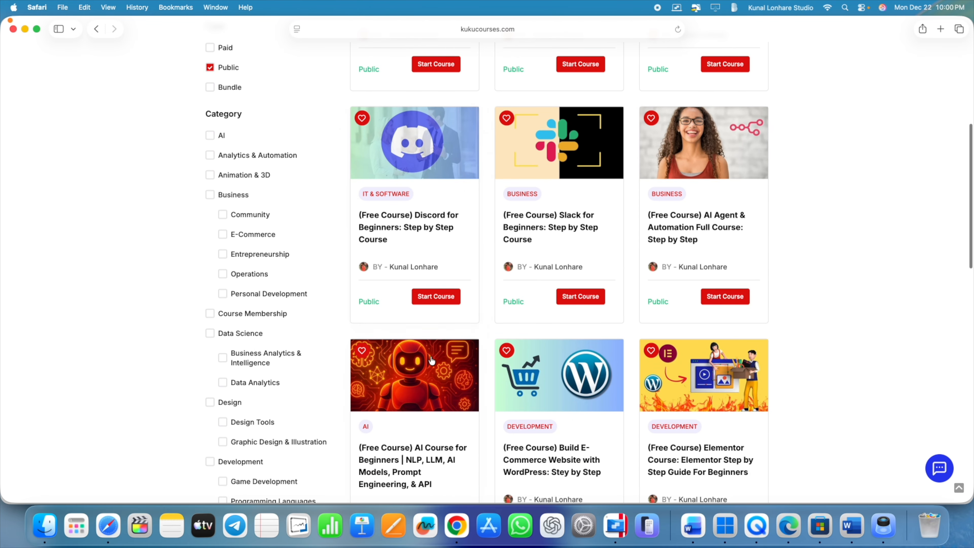
scroll(429, 281, down, 9)
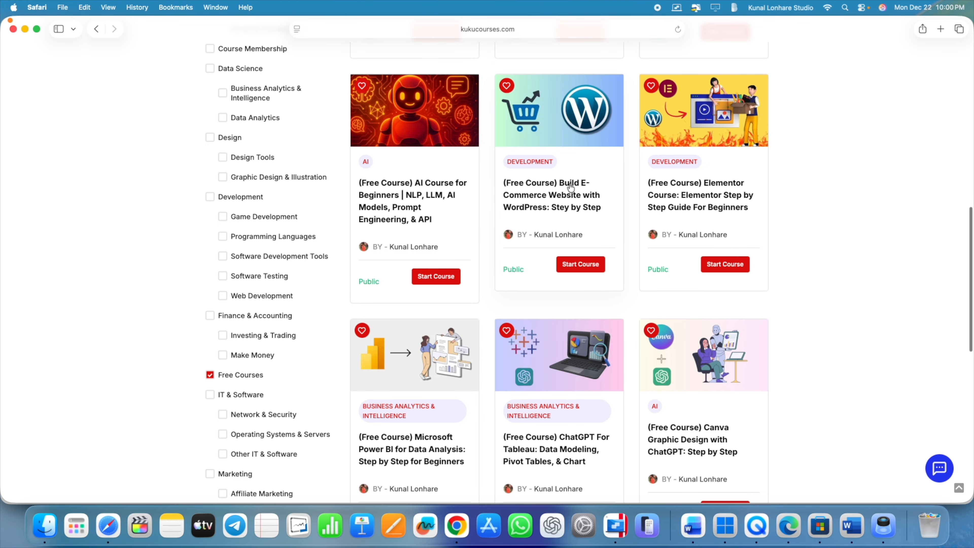
scroll(531, 305, down, 8)
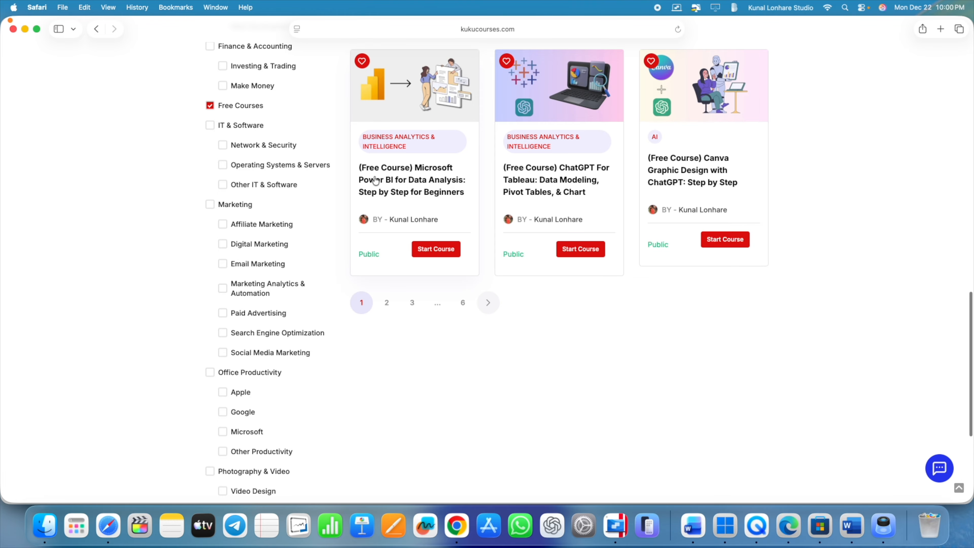
click(389, 303)
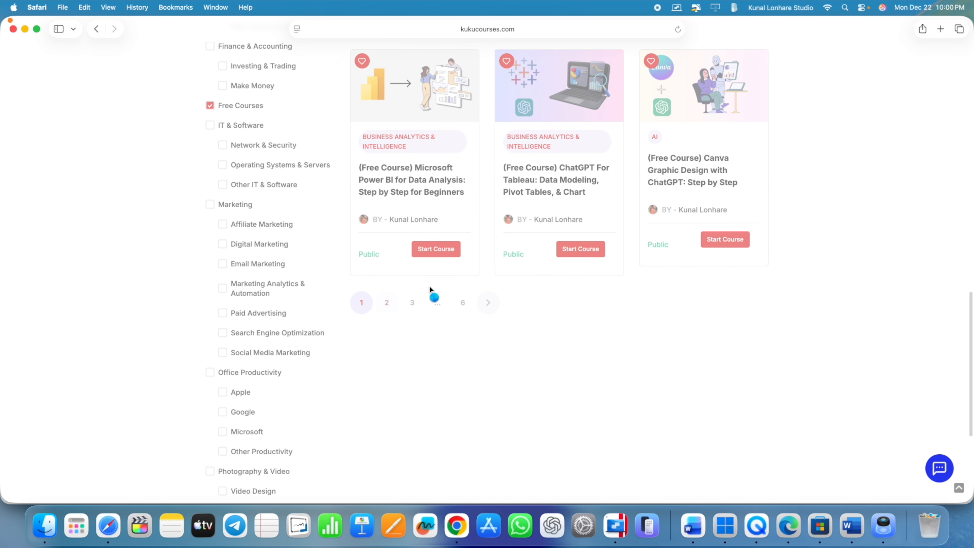
scroll(464, 272, down, 1)
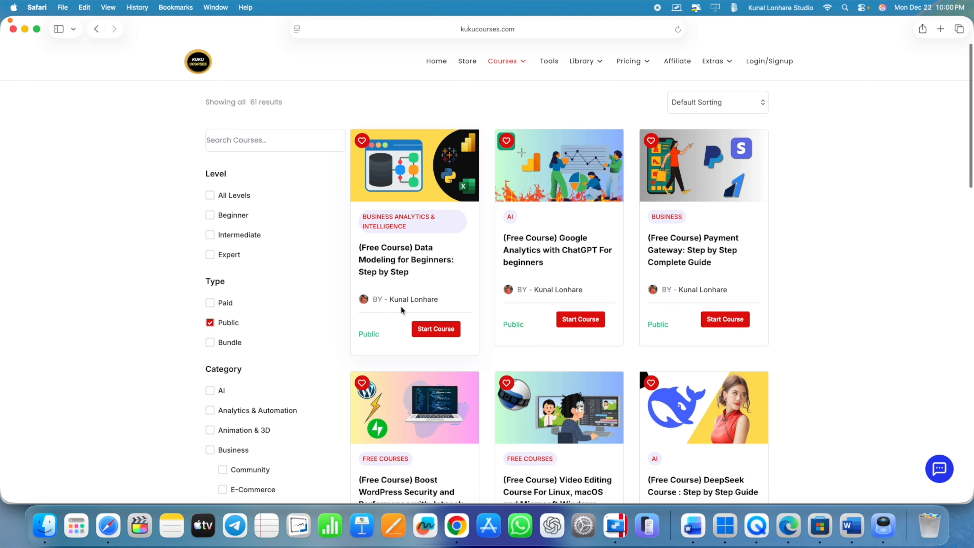
scroll(472, 302, down, 10)
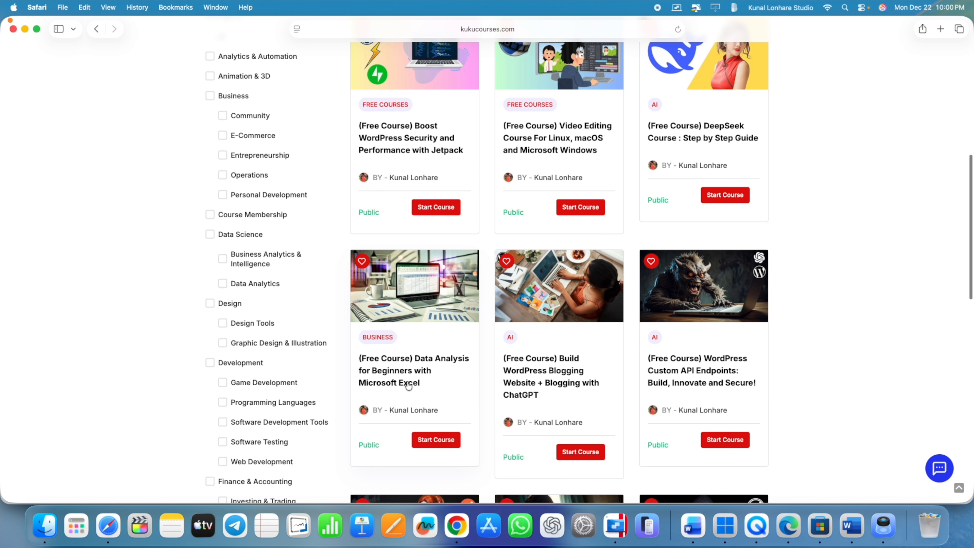
- Open the site's Store and view the Microsoft 365 License product page
scroll(549, 351, up, 10)
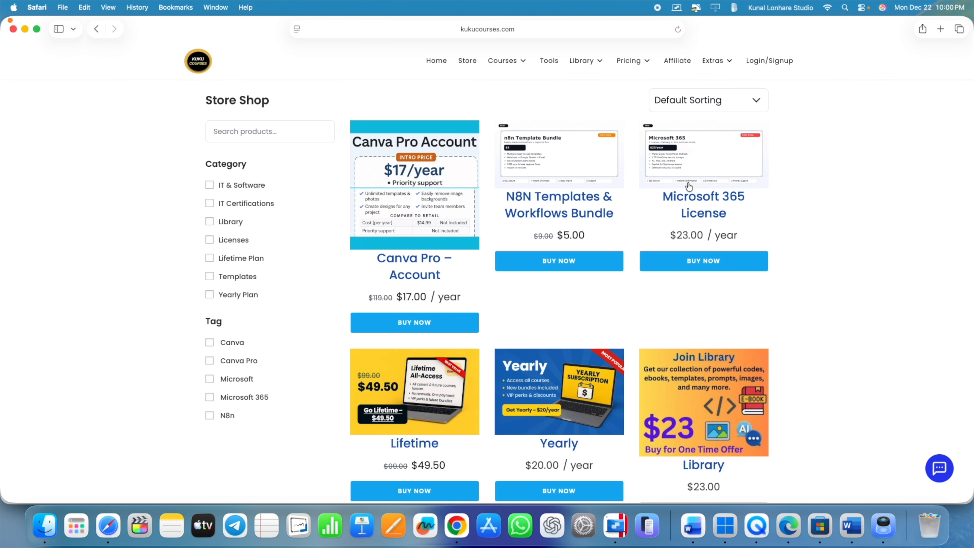
click(667, 197)
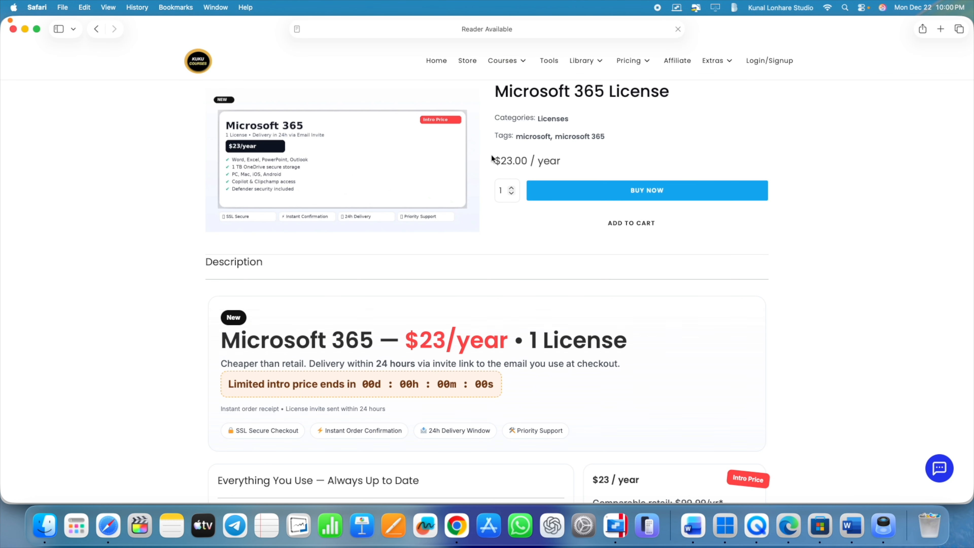
- Open the Library page, look over its Developer Kit bundle details, and return to the full course catalogue
mouse_move(499, 65)
mouse_move(575, 63)
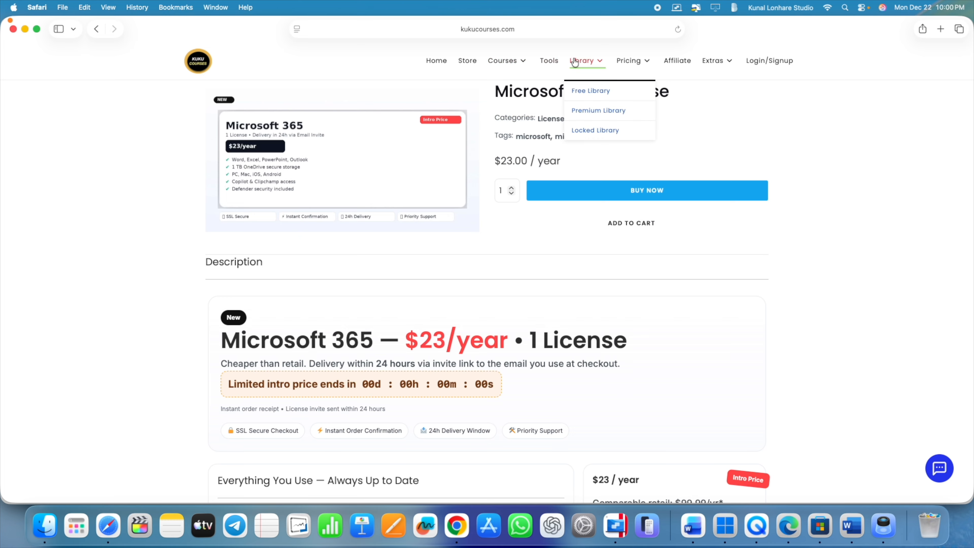
scroll(419, 235, down, 3)
scroll(421, 241, up, 3)
scroll(418, 239, down, 1)
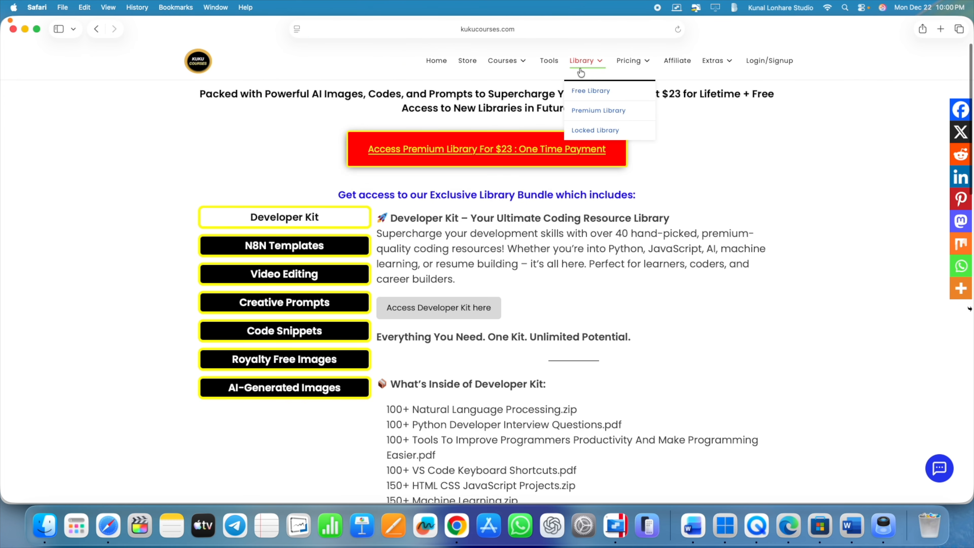
click(498, 65)
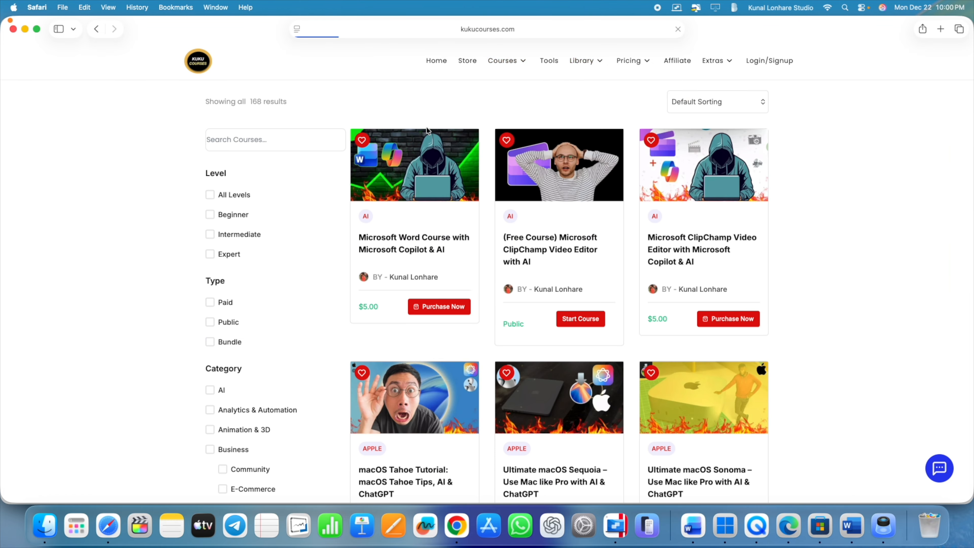
- Filter the course catalogue by the Paid type and browse the paid courses
click(210, 303)
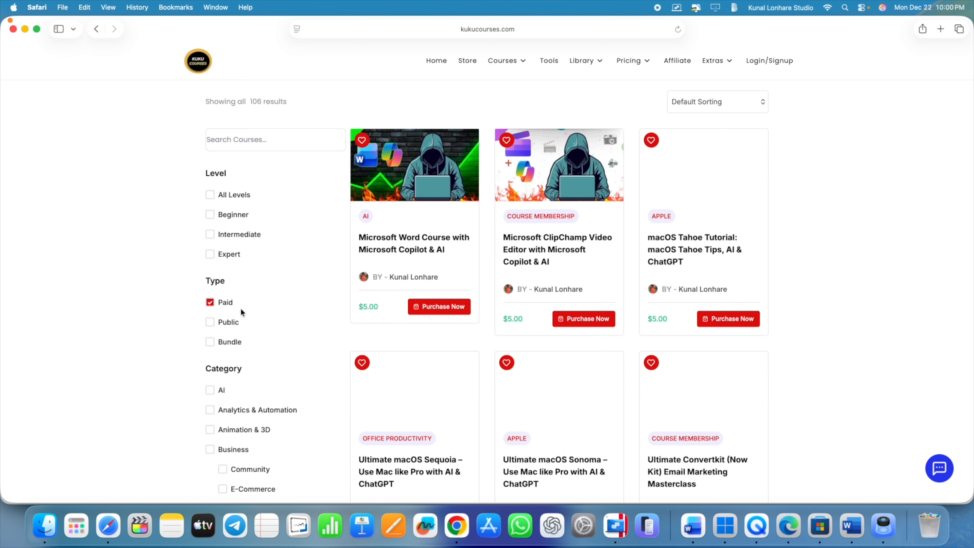
scroll(640, 308, down, 8)
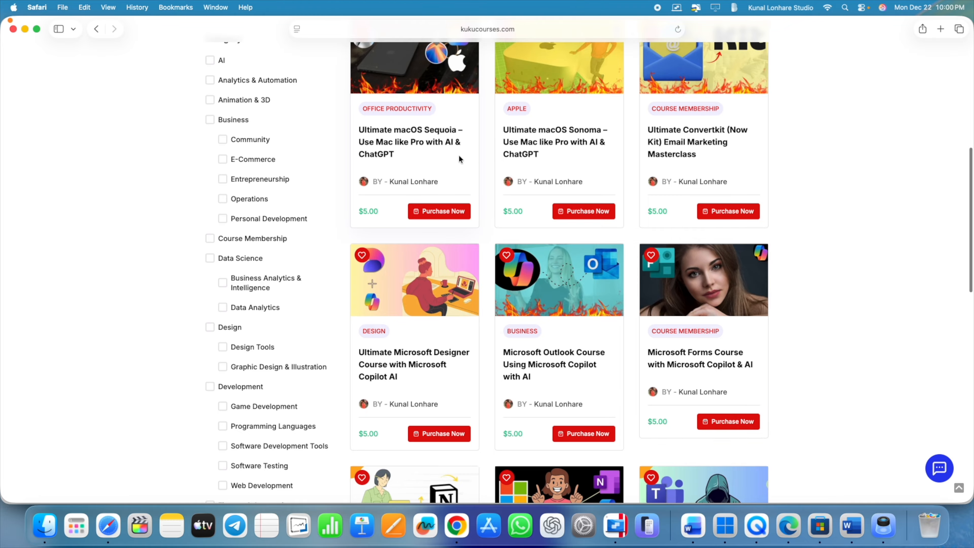
scroll(498, 176, up, 8)
- Open the membership pricing page, look over the Lifetime All-Access plan, and return to the full course catalogue
mouse_move(641, 64)
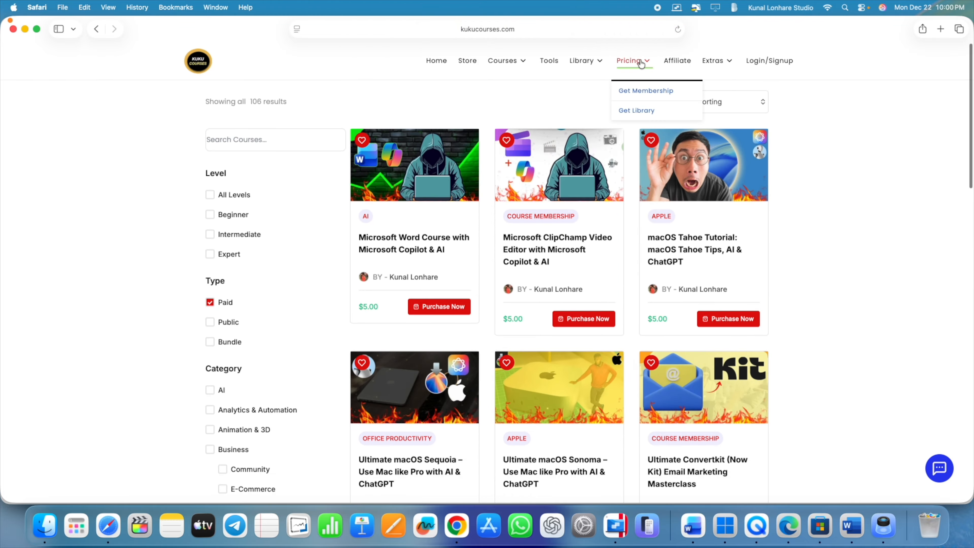
click(638, 92)
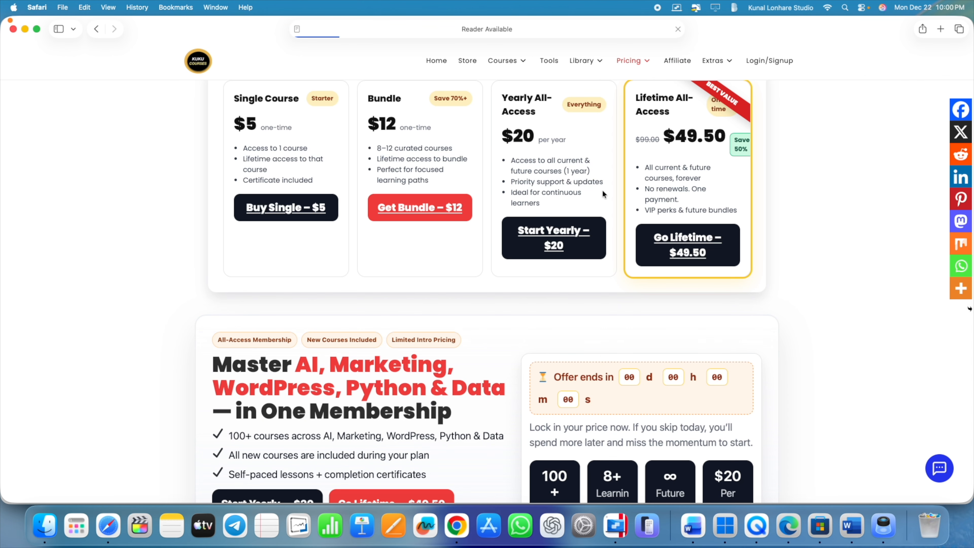
scroll(603, 142, up, 3)
scroll(604, 141, up, 3)
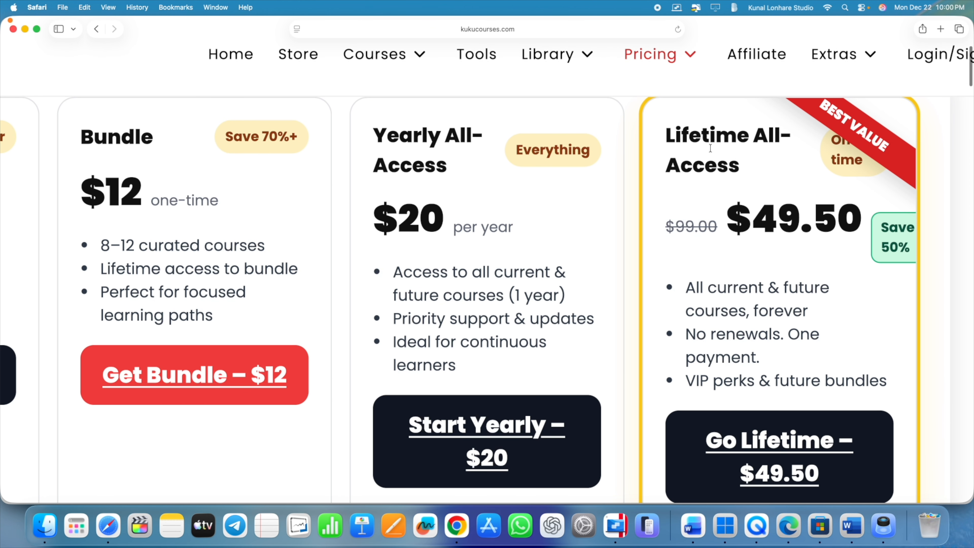
drag(739, 166, 676, 135)
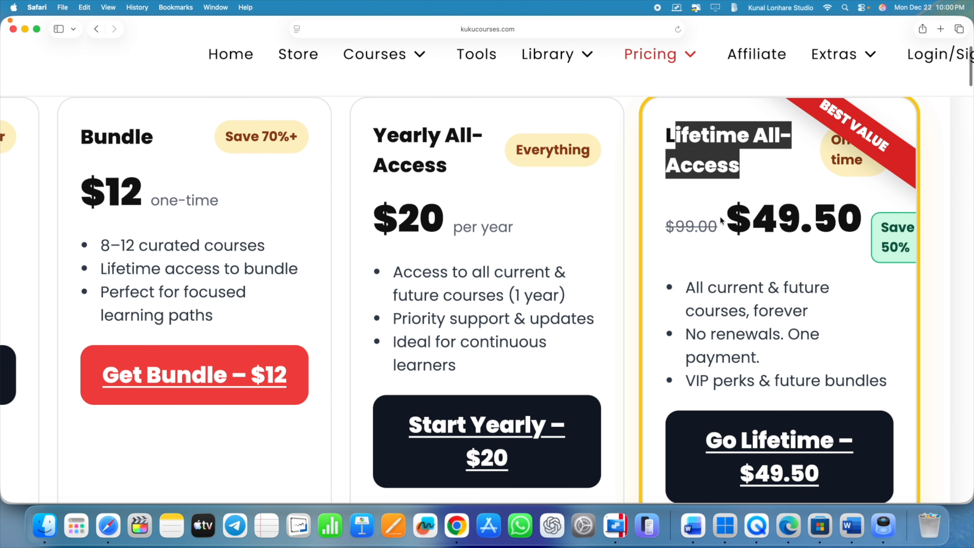
click(738, 221)
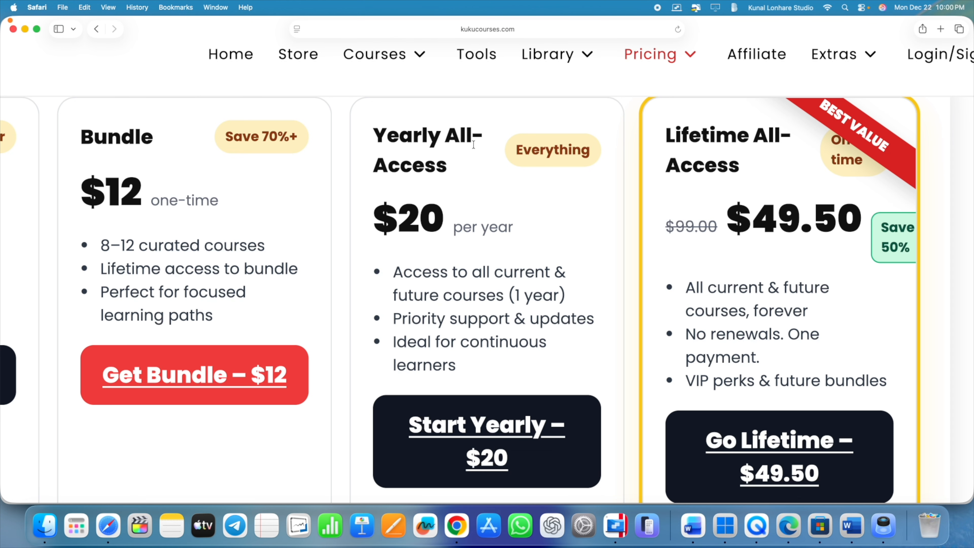
scroll(474, 145, down, 5)
mouse_move(501, 66)
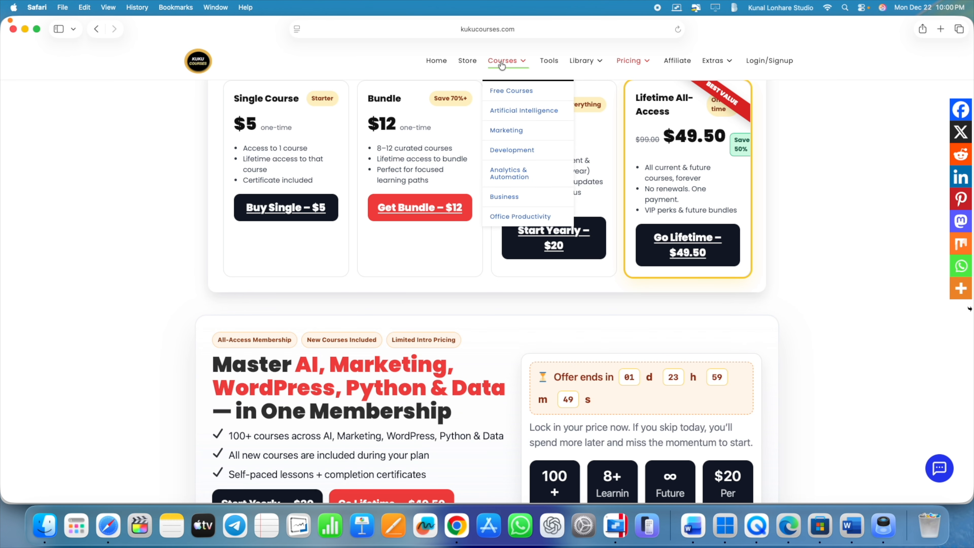
click(501, 61)
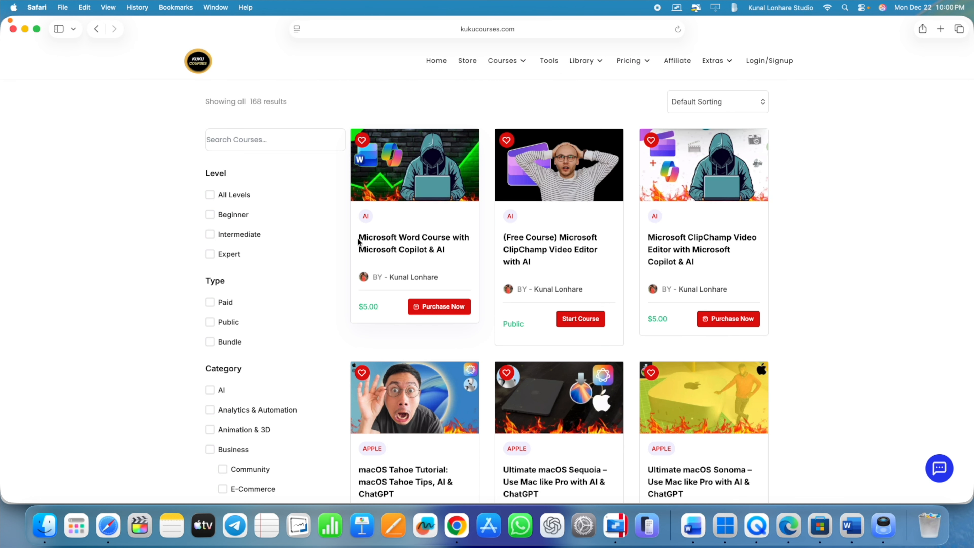
- Reopen the membership pricing page and examine the benefits listed for the Lifetime All-Access plan
mouse_move(632, 64)
click(627, 98)
scroll(702, 169, up, 5)
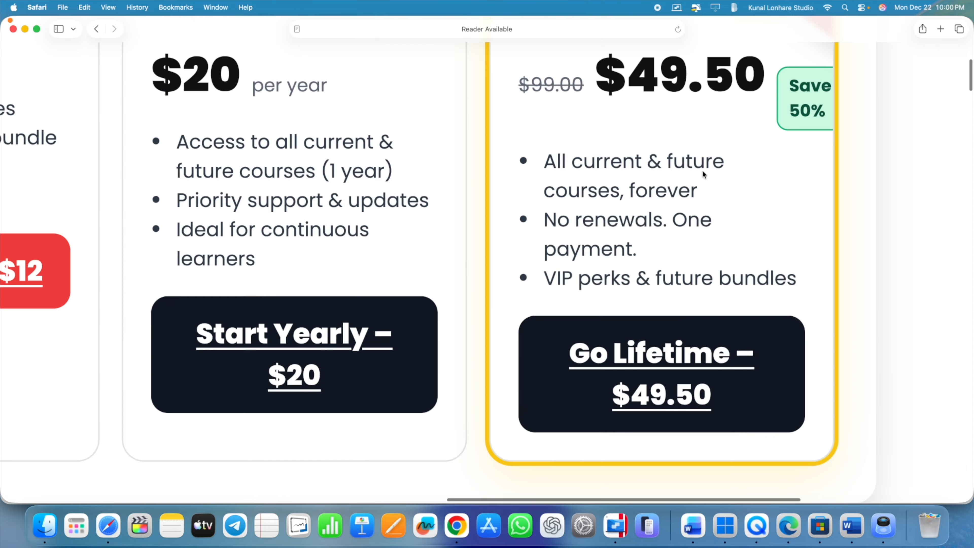
drag(571, 161, 636, 161)
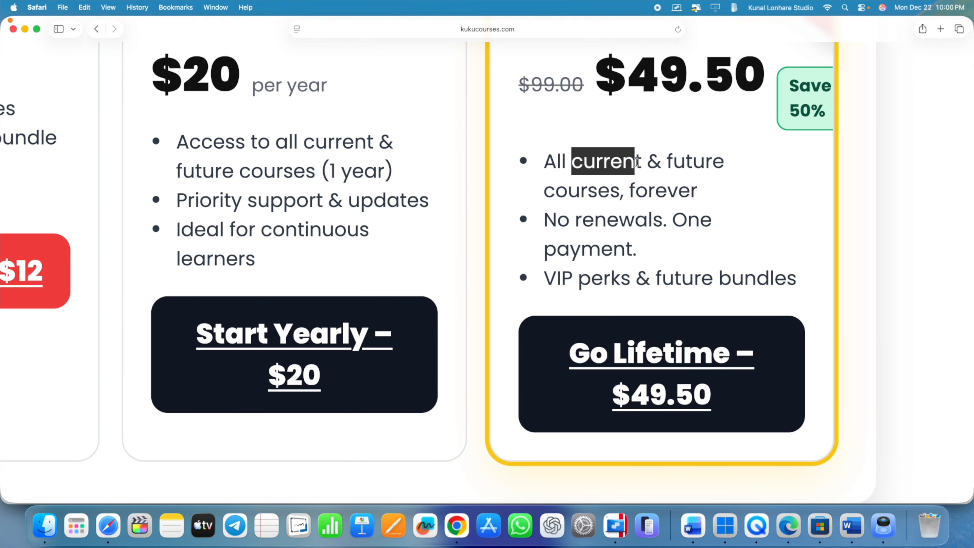
click(616, 192)
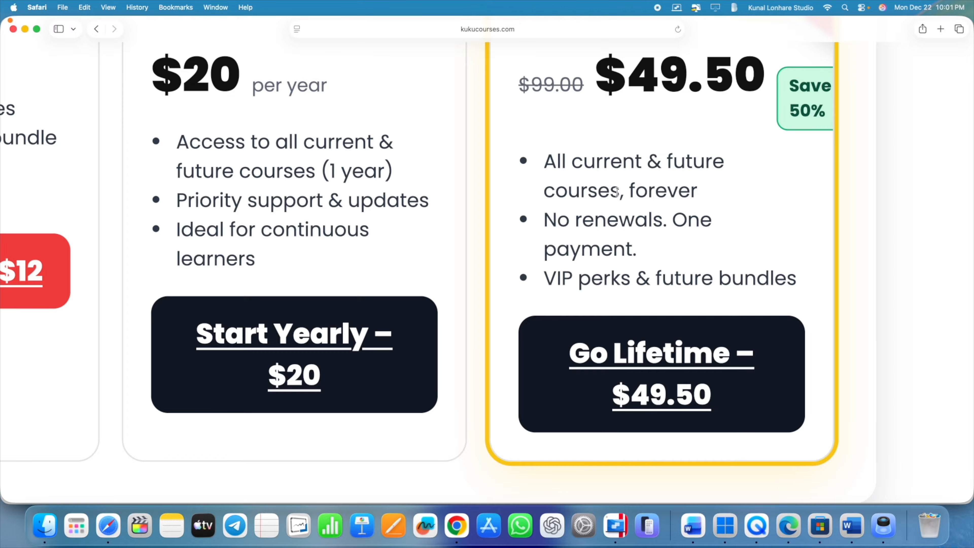
scroll(481, 192, down, 5)
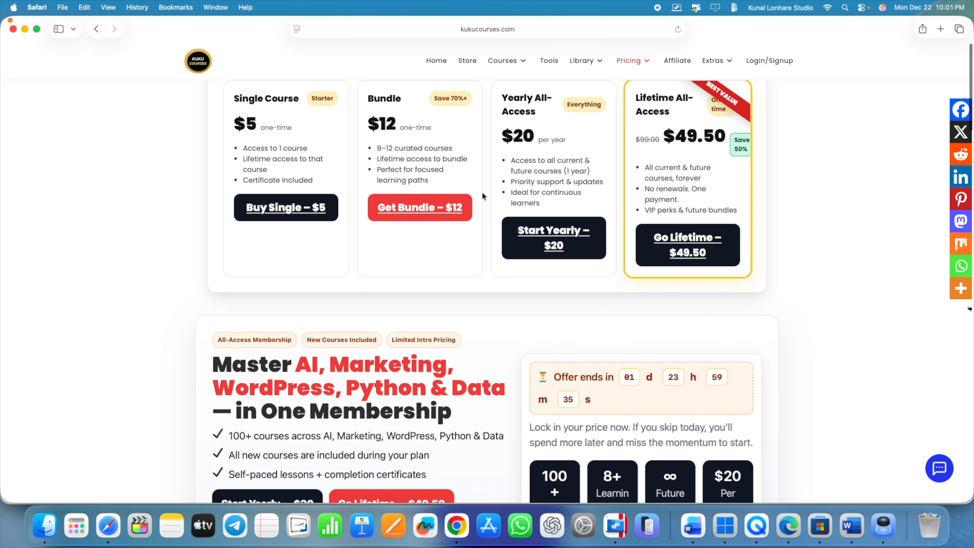
- Go to the course site's home page and switch to the Computer Basics document in Word
click(437, 61)
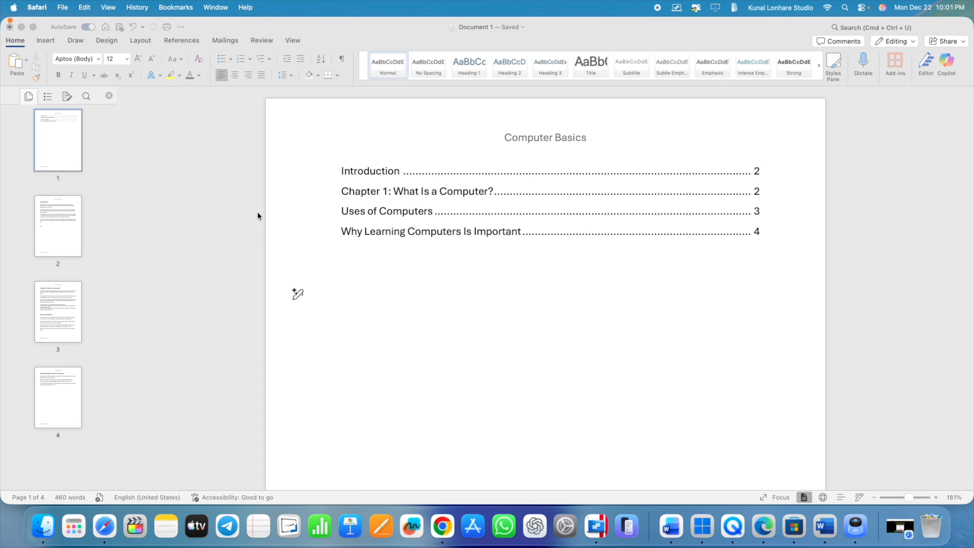
click(339, 280)
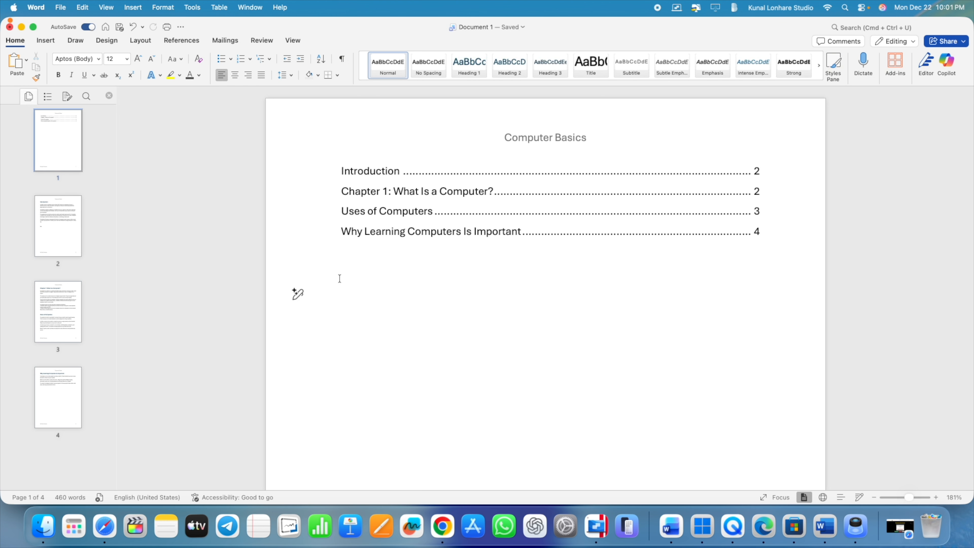